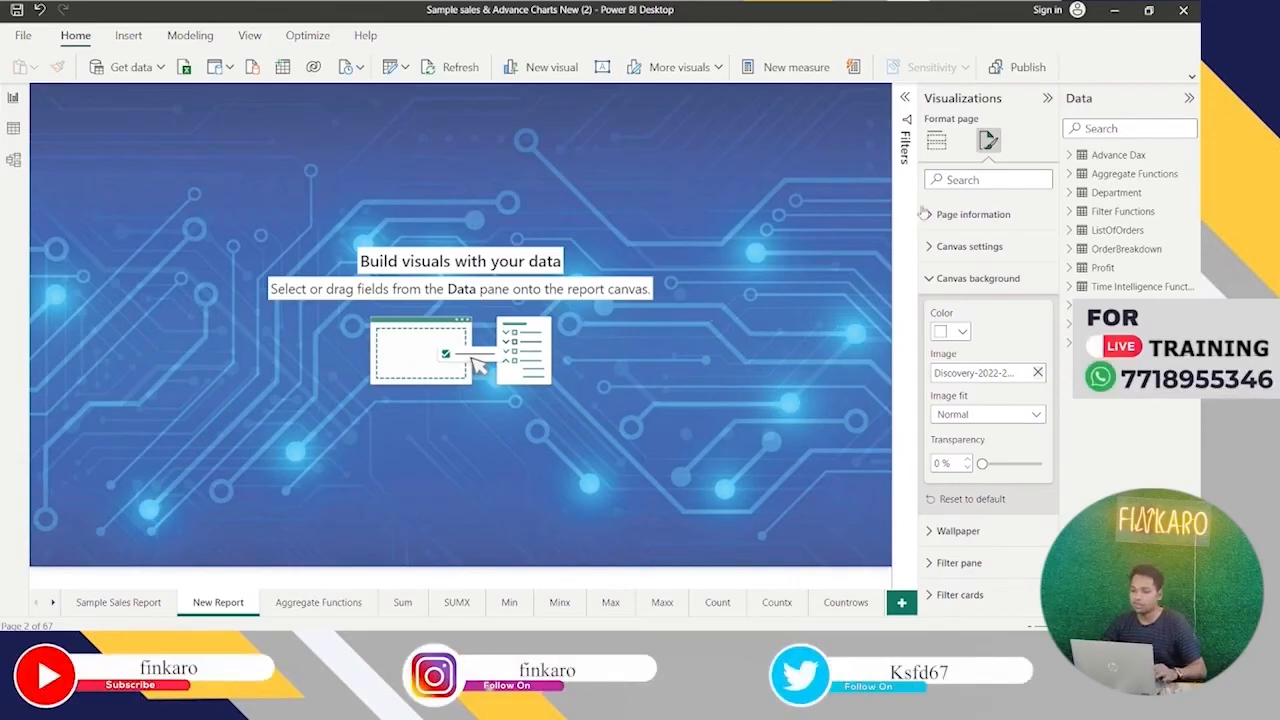
Add a slicer to the New Report page using the Country field from ListOfOrders and shorten it to about five rows.
click(937, 143)
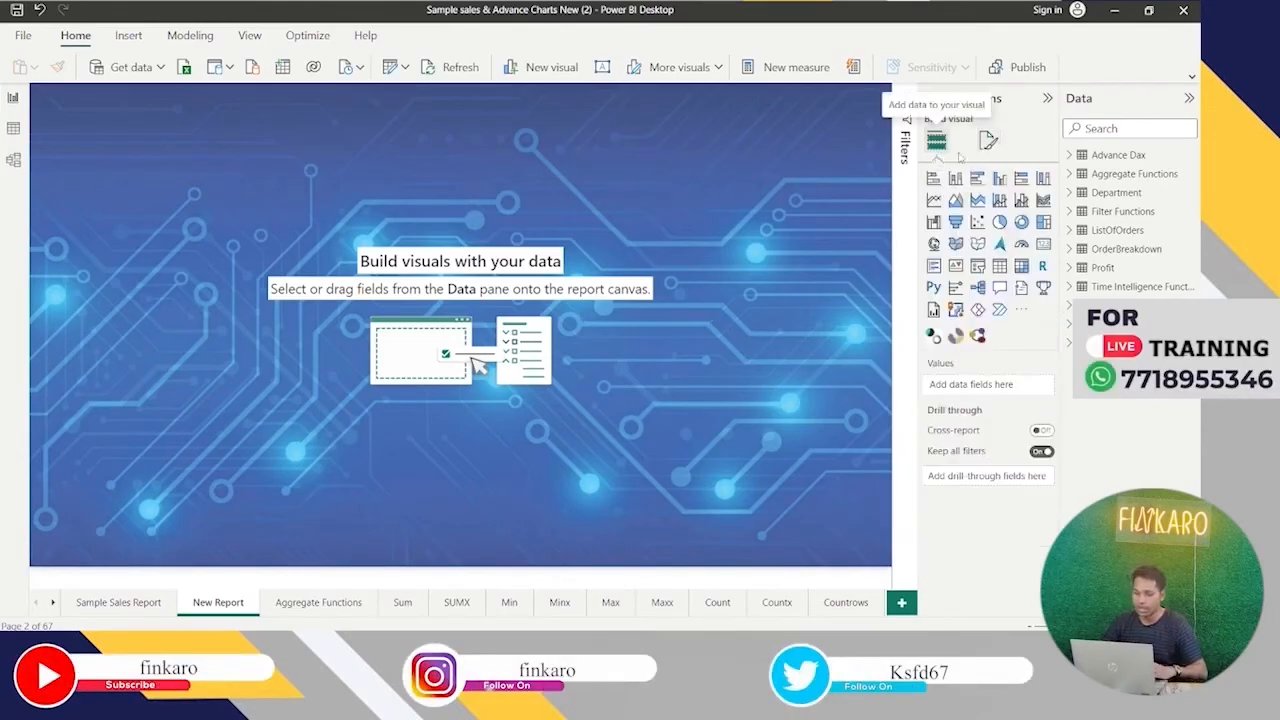
click(977, 266)
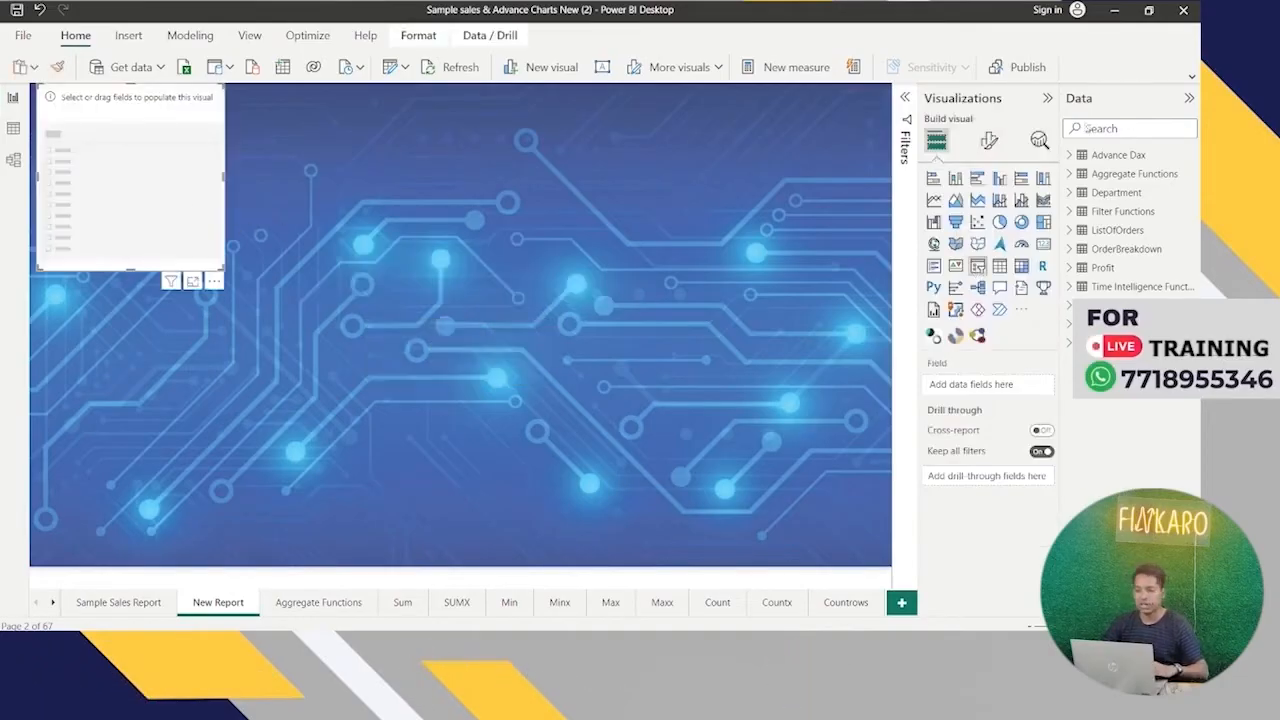
click(1108, 127)
text(country)
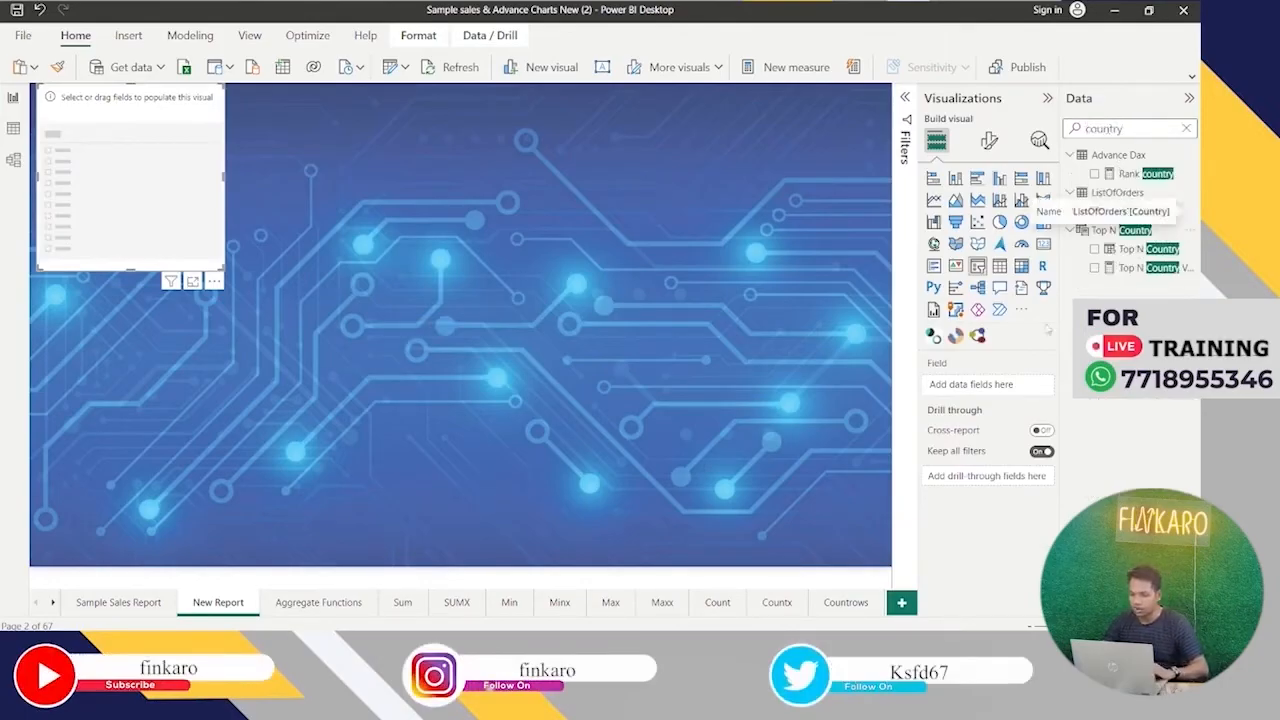
drag(1140, 214, 1000, 385)
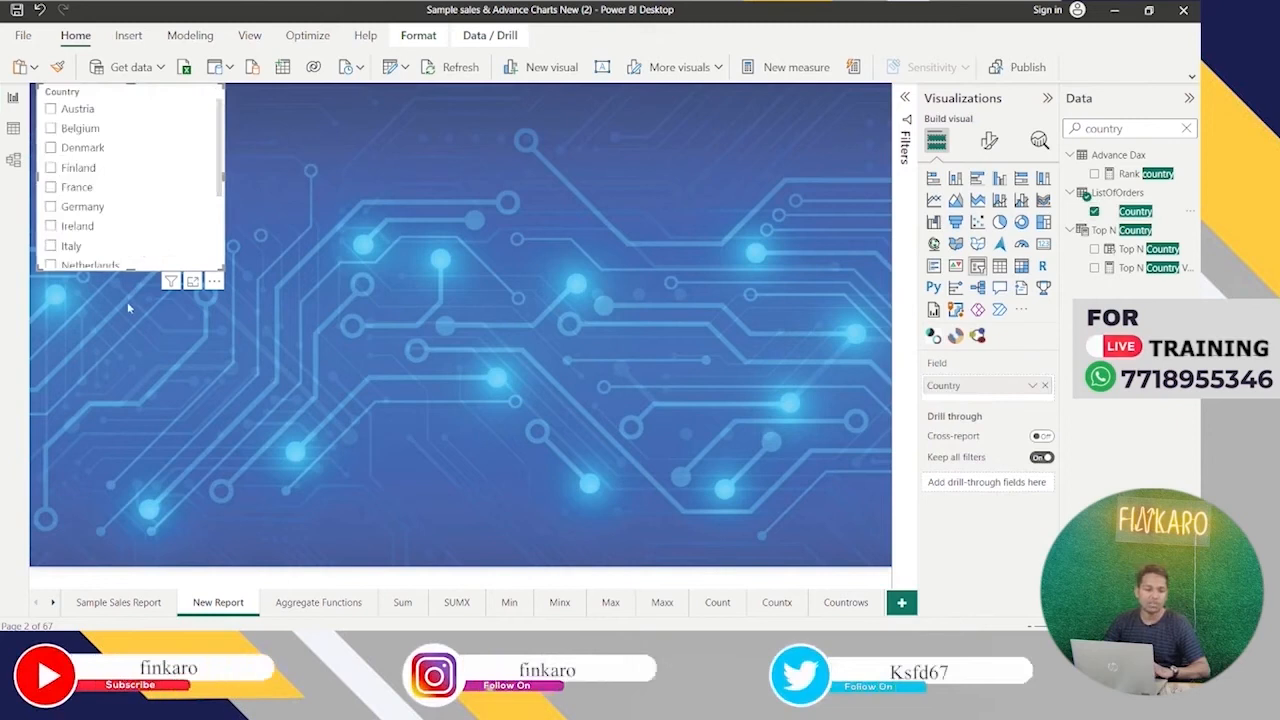
drag(131, 272, 144, 198)
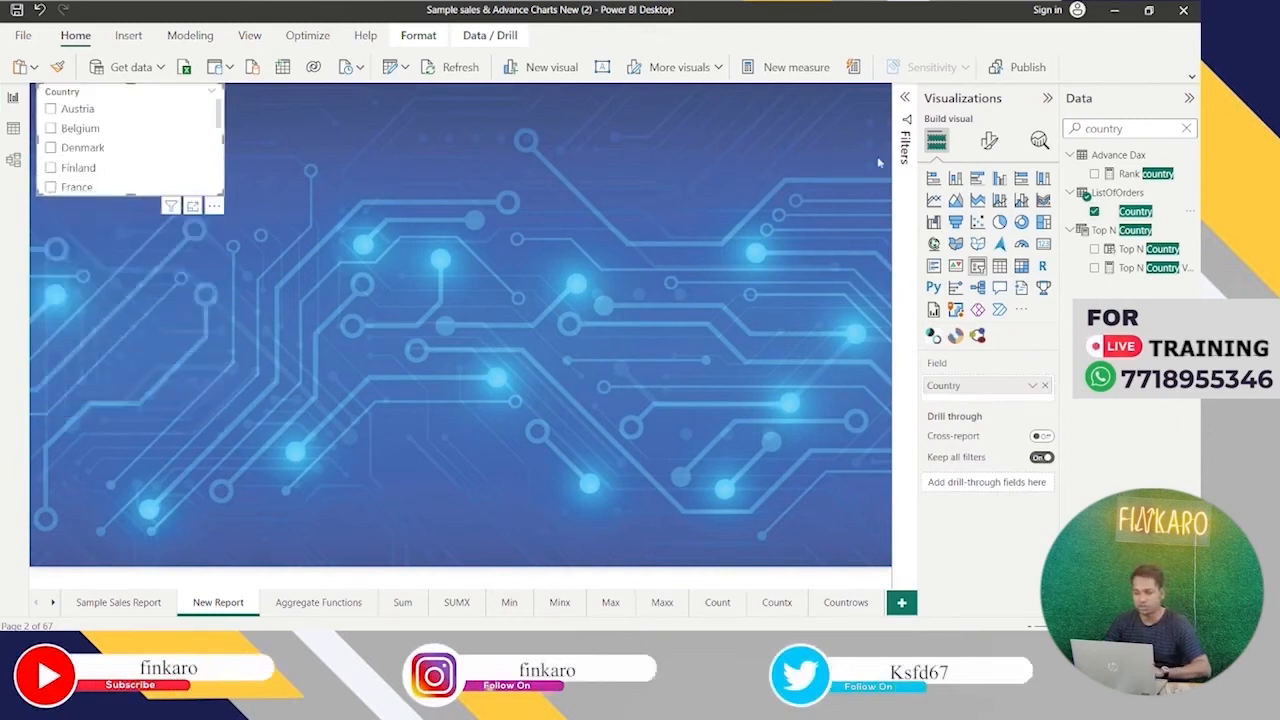
Set the Country slicer's style to Dropdown and shrink it to a compact box in the page's upper-left corner.
click(988, 142)
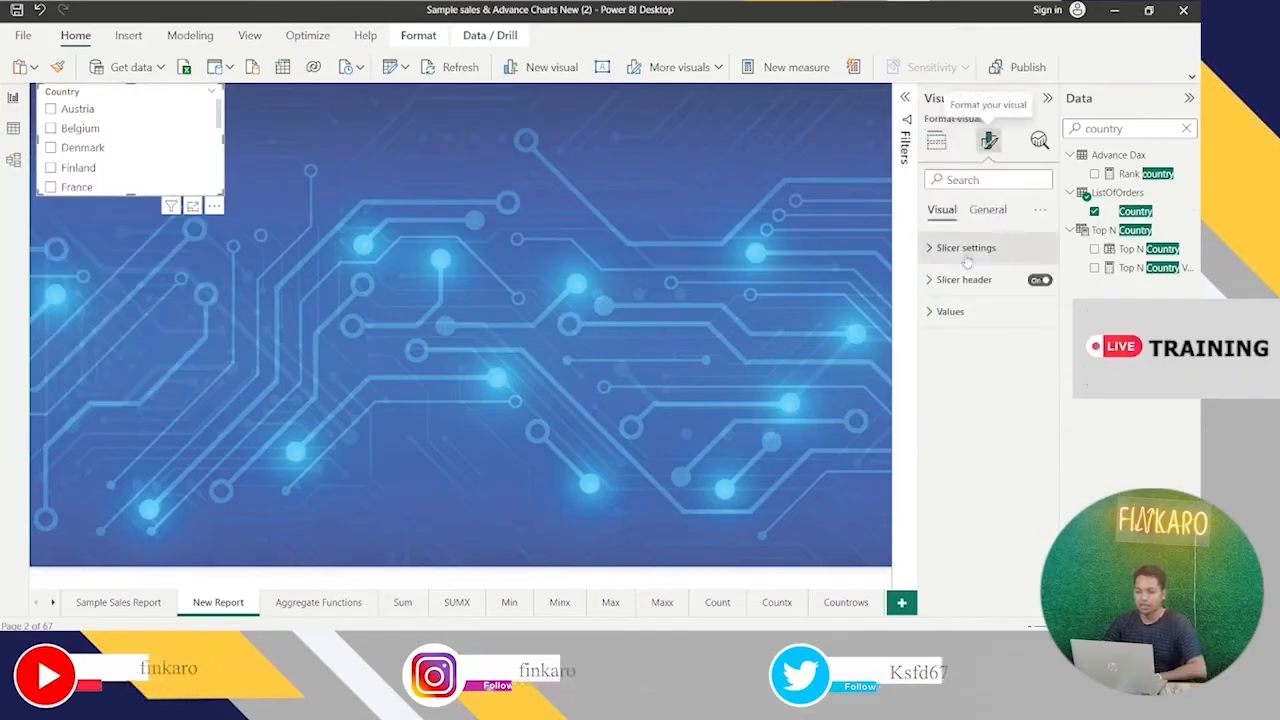
click(932, 258)
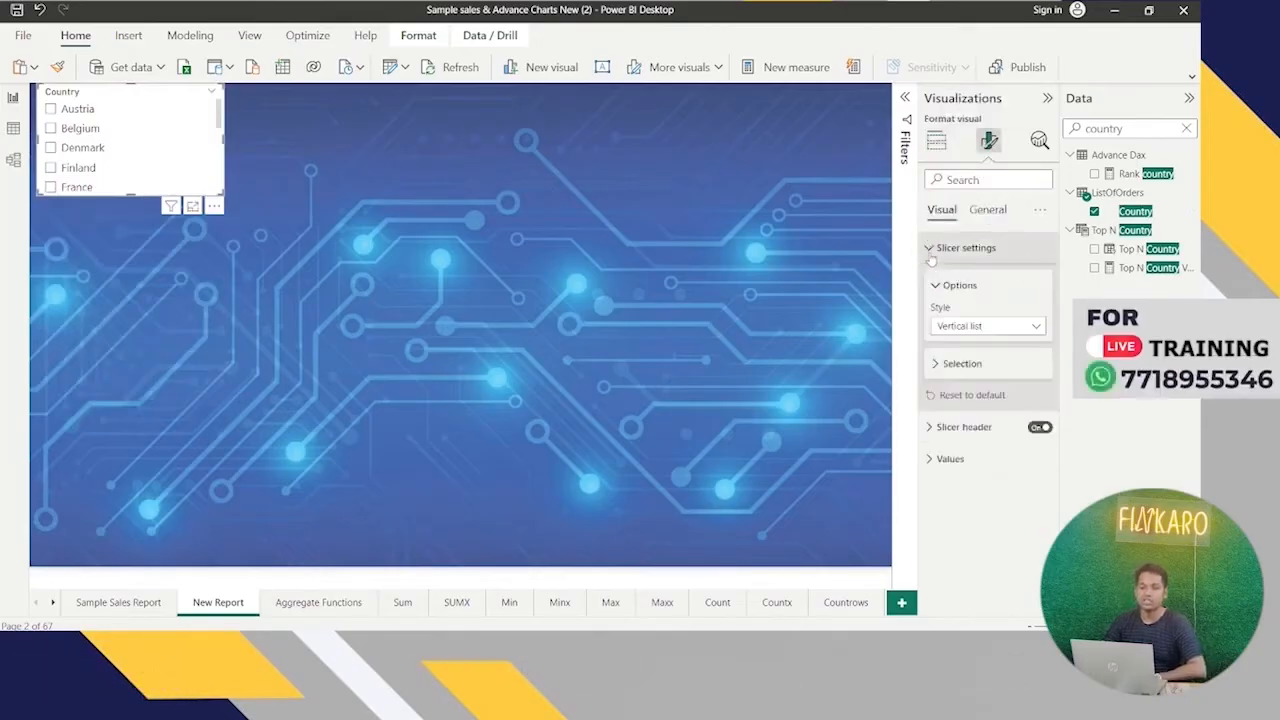
click(970, 326)
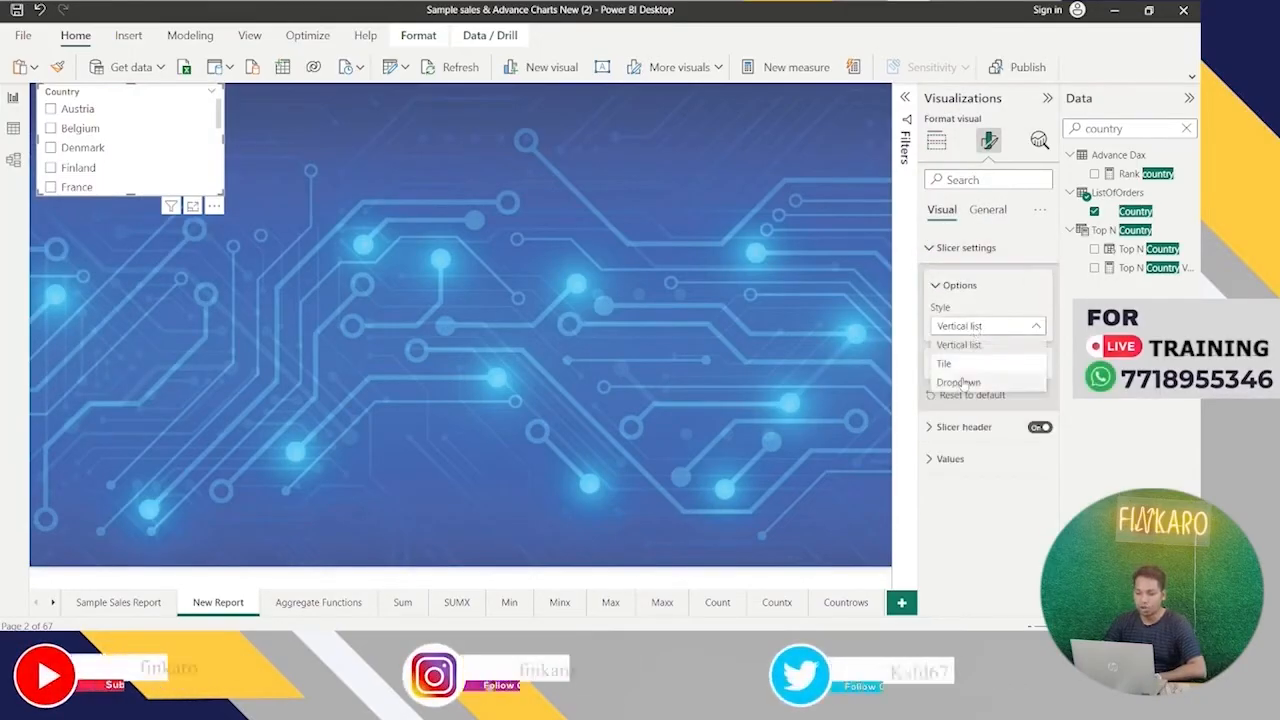
click(960, 383)
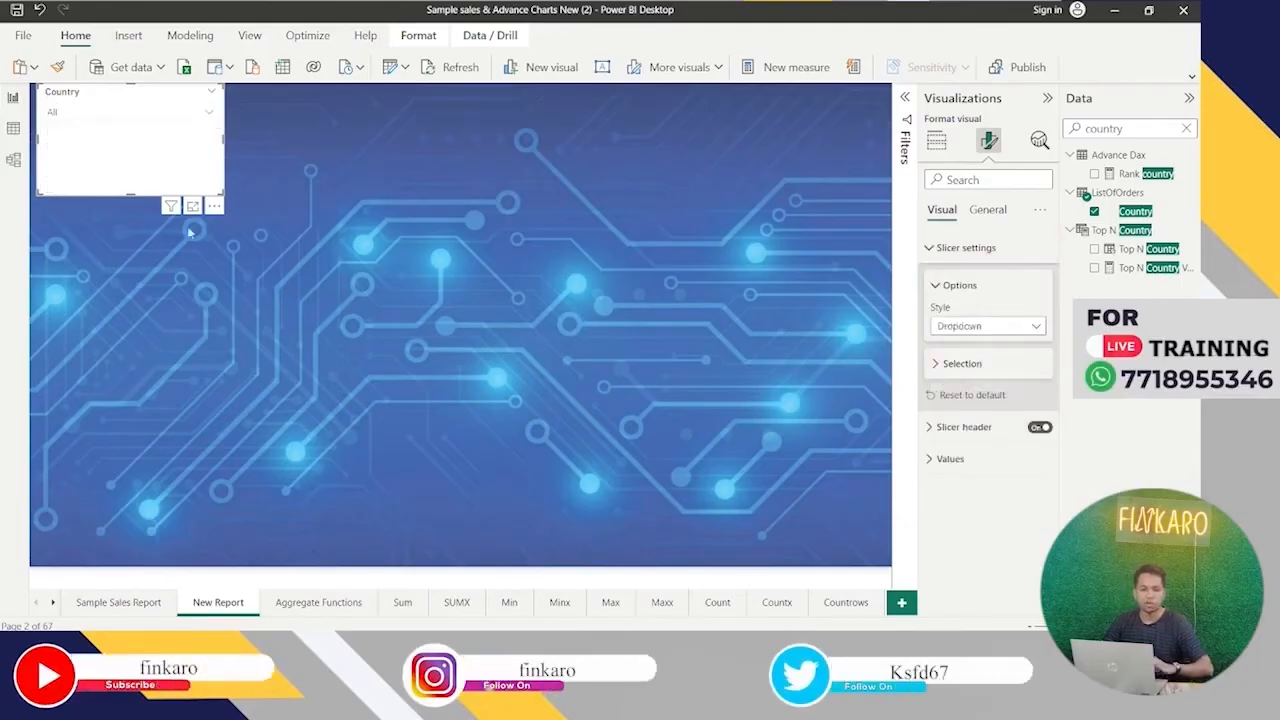
drag(131, 191, 141, 100)
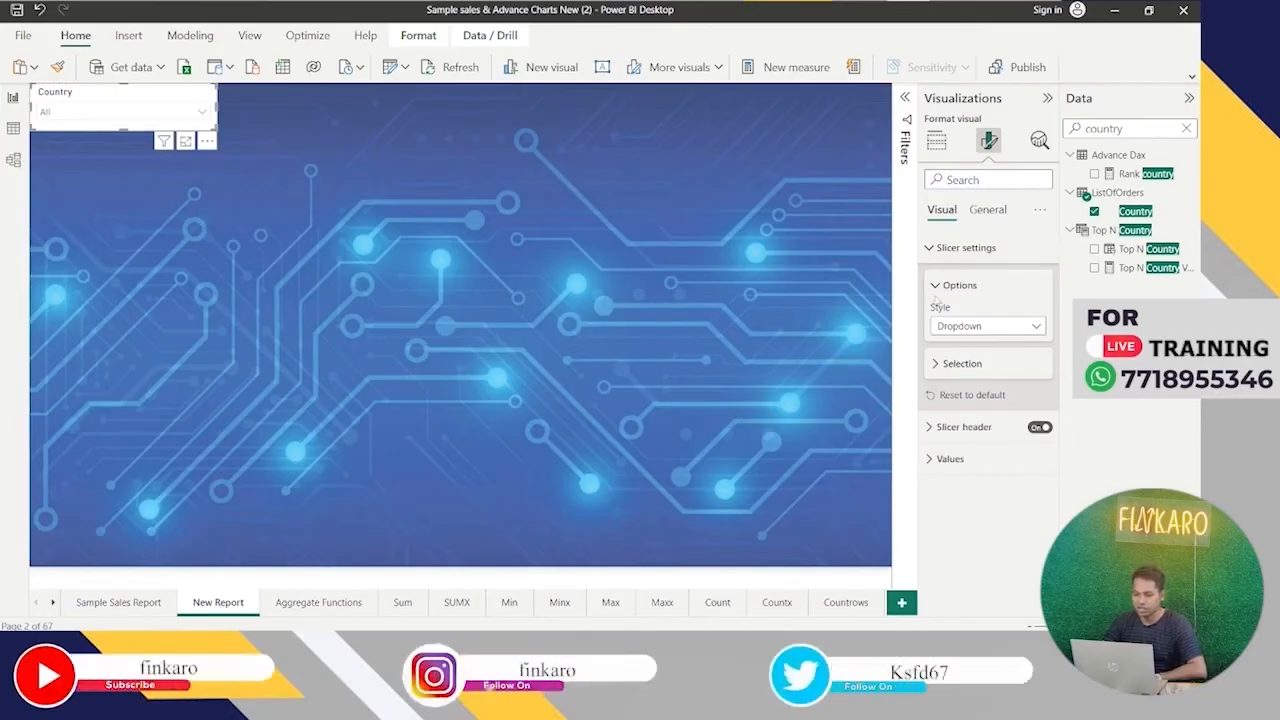
click(933, 249)
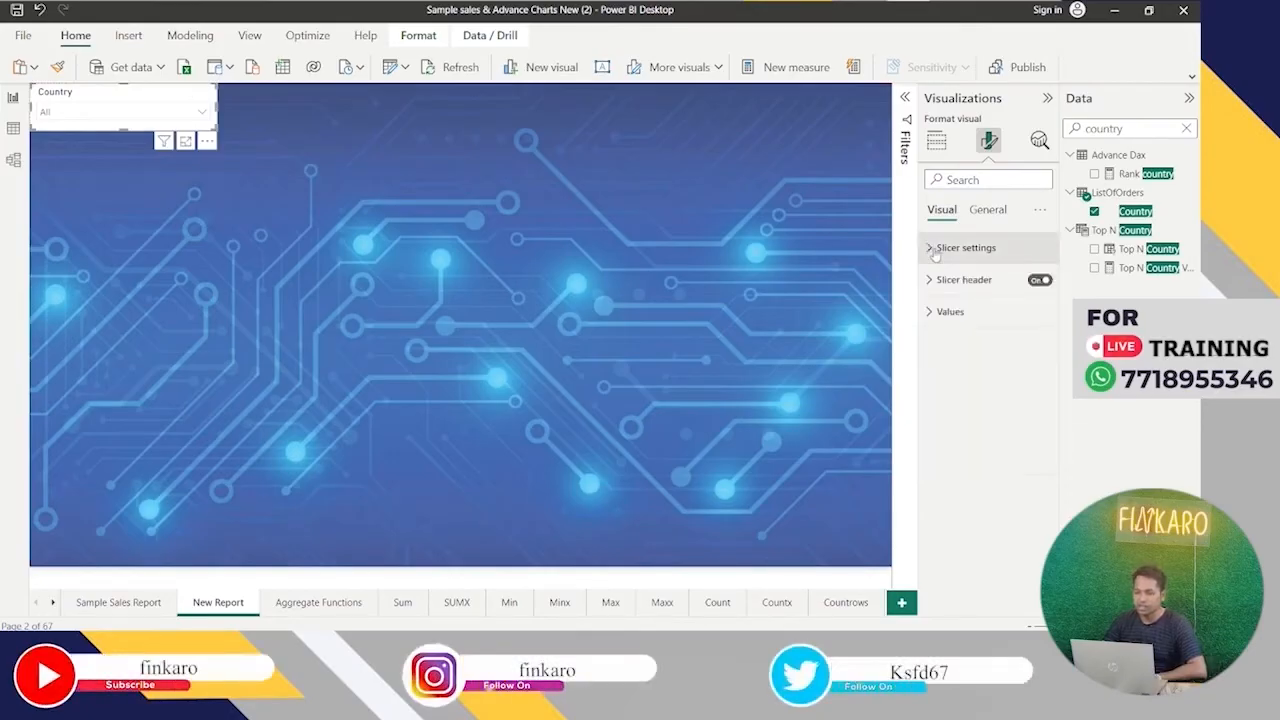
Set the Country slicer's background transparency to 100%.
click(988, 210)
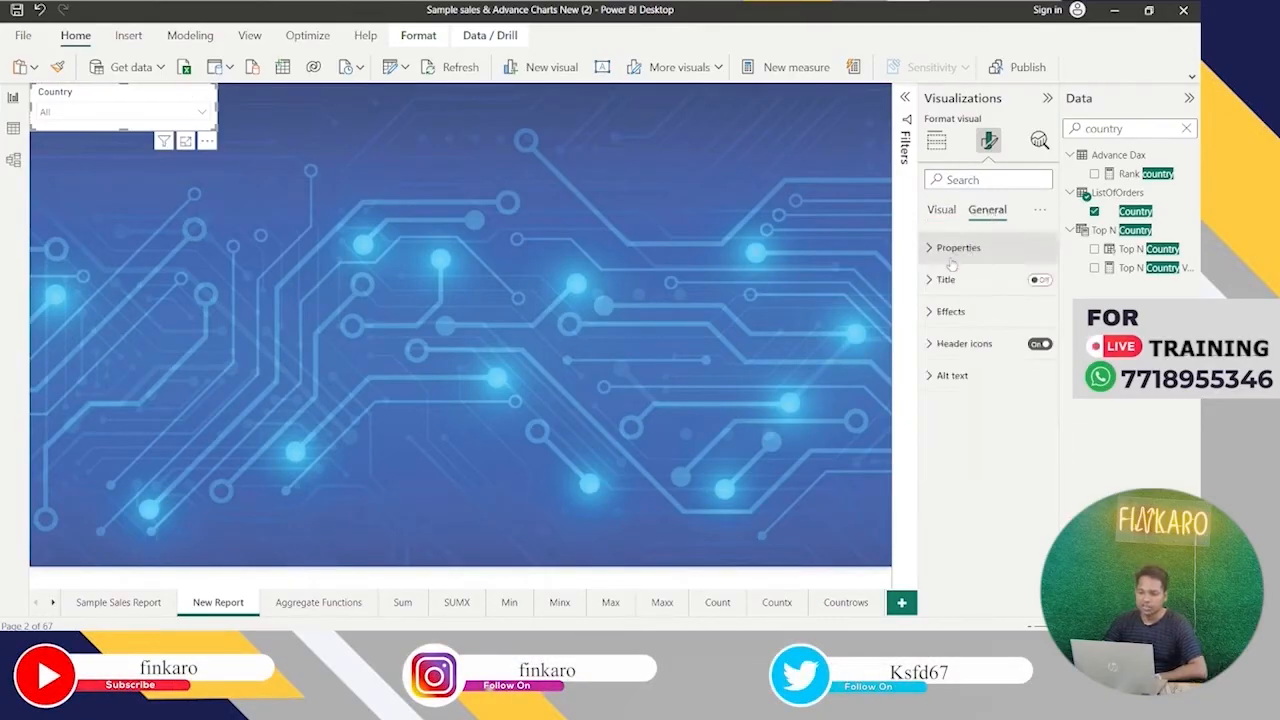
click(930, 318)
drag(982, 436, 1065, 438)
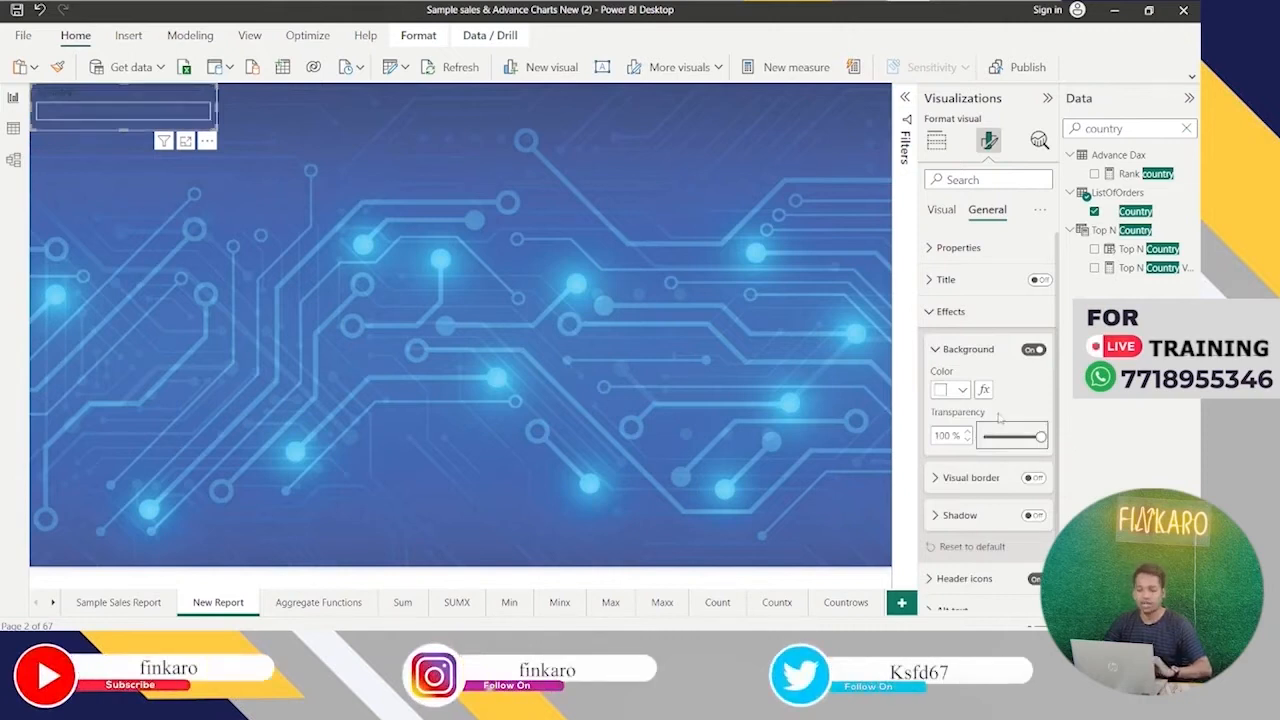
click(930, 312)
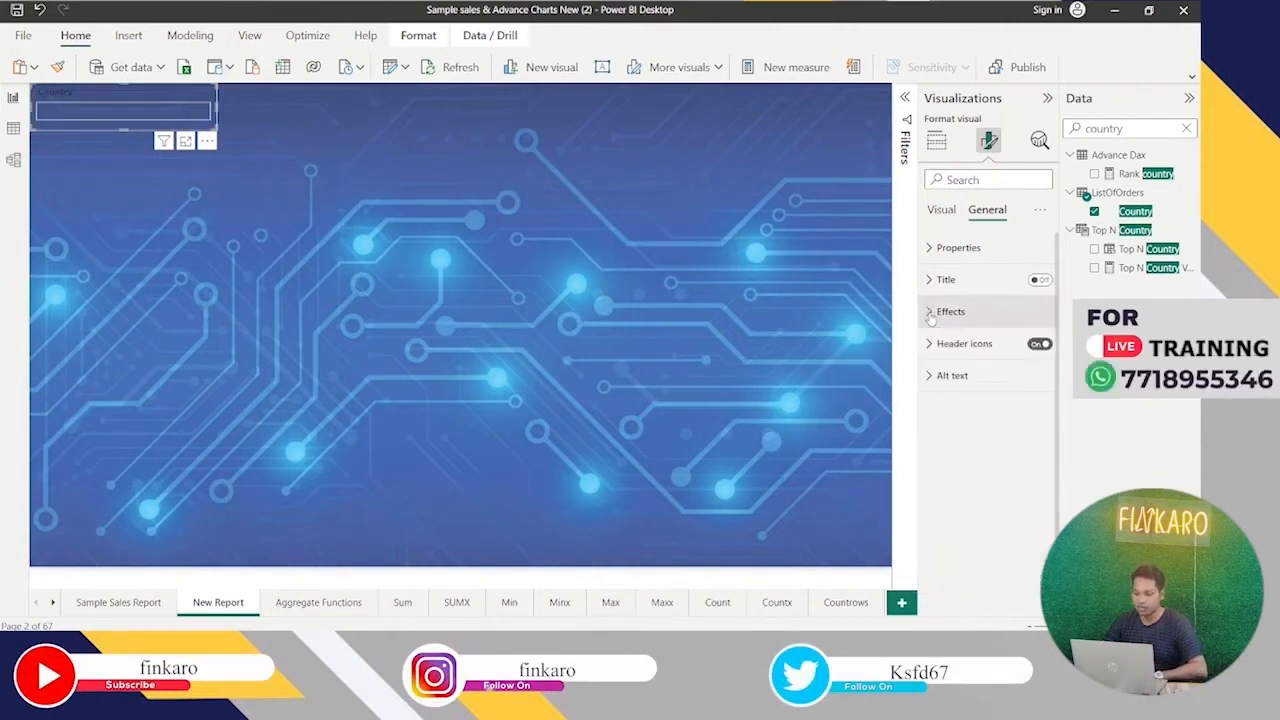
Turn on the Country slicer's visual border, colour it orange and set its rounded corners to 4 px.
click(930, 313)
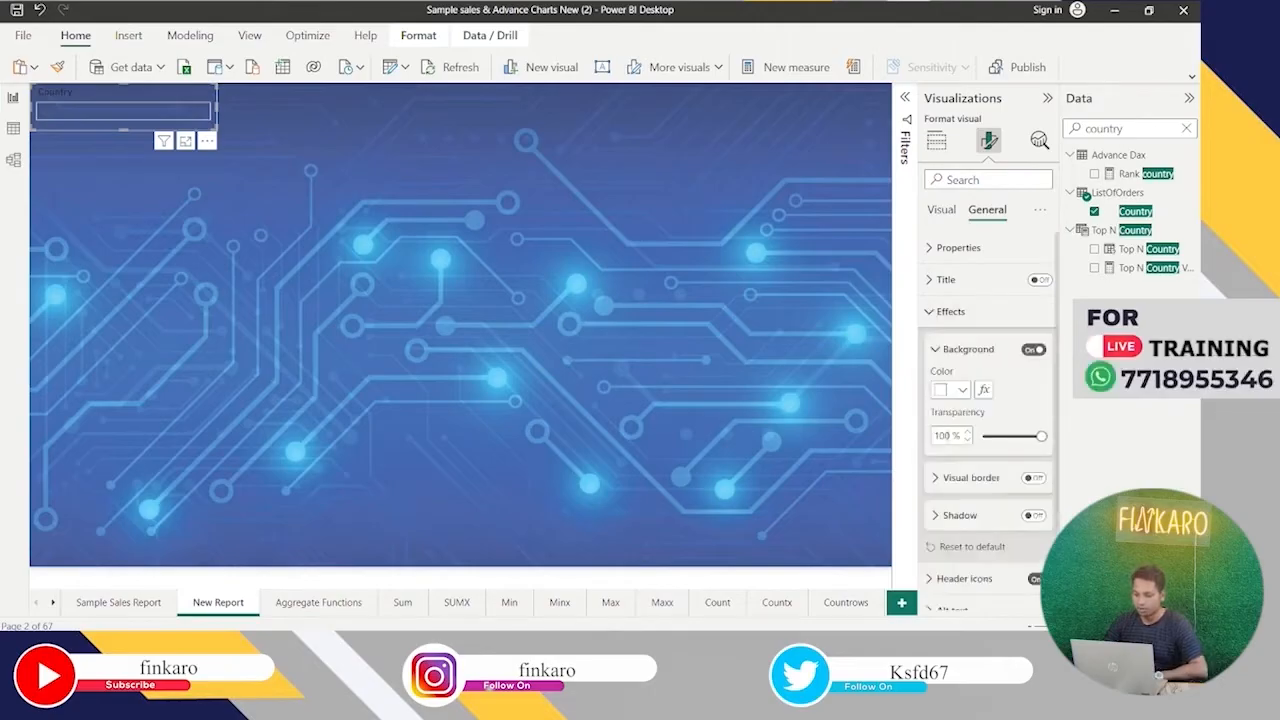
click(1035, 479)
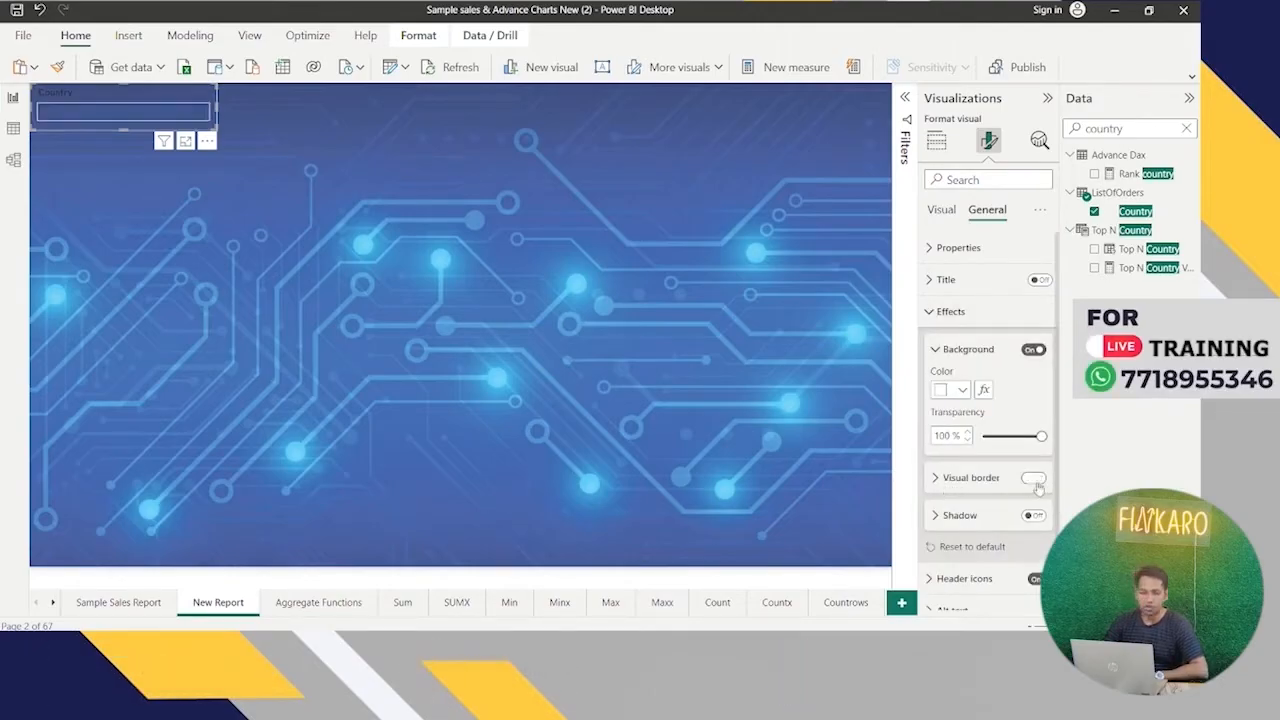
click(936, 479)
scroll(995, 508, down, 2)
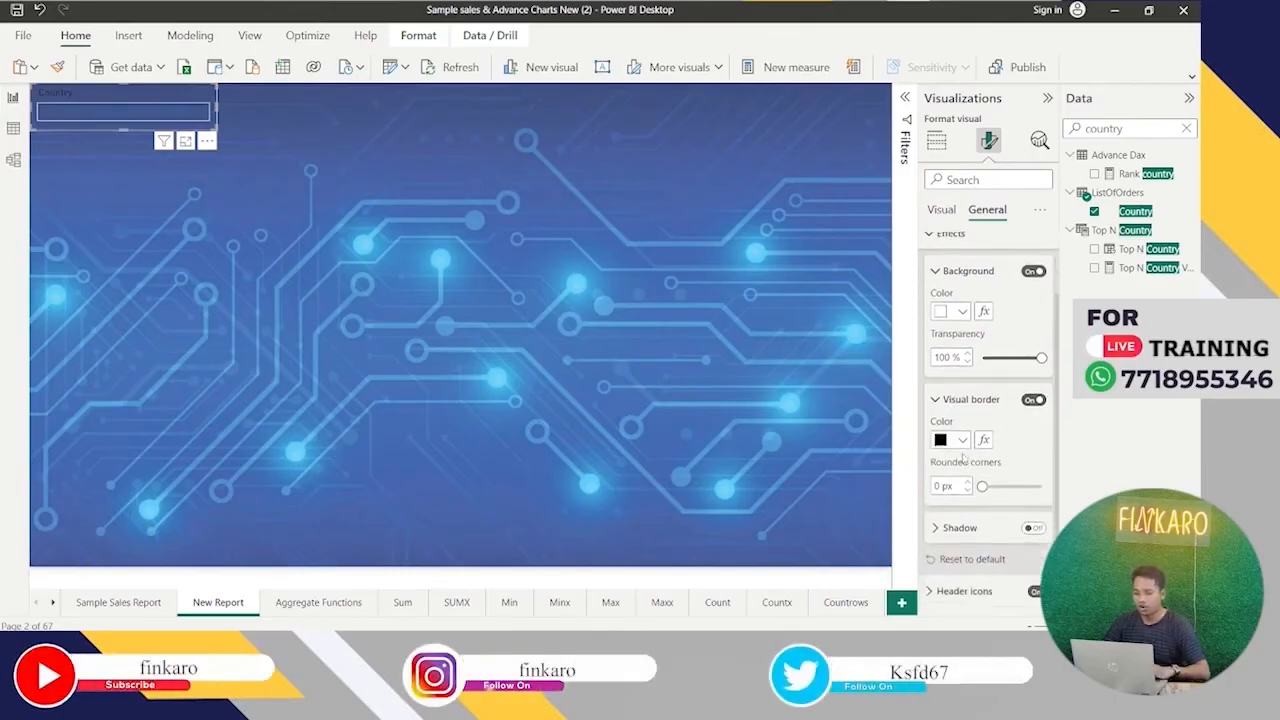
click(955, 443)
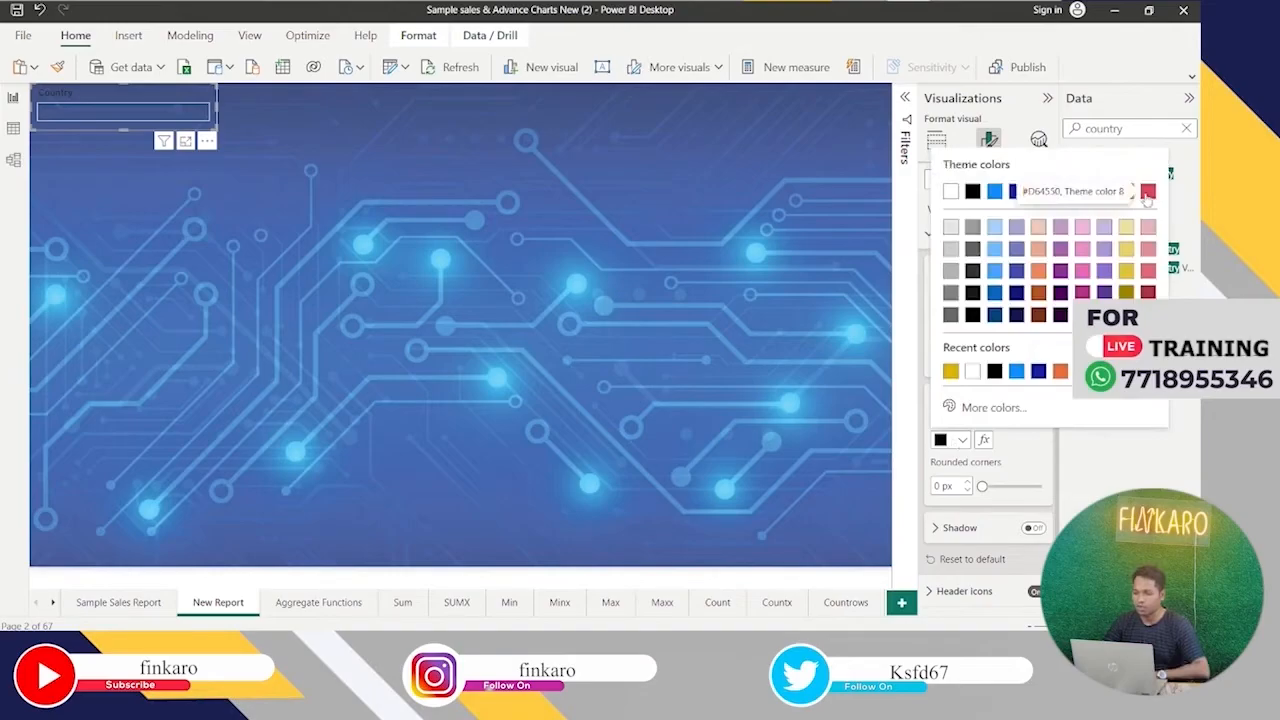
click(1061, 372)
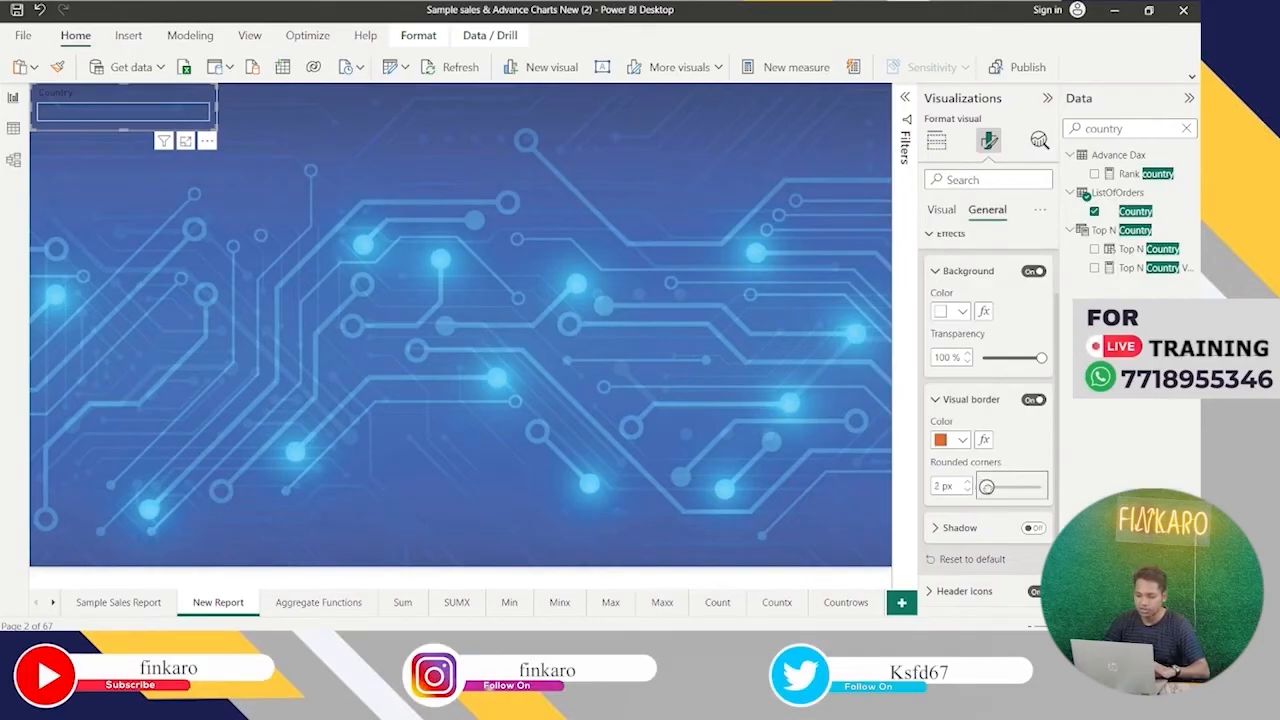
drag(986, 487, 989, 487)
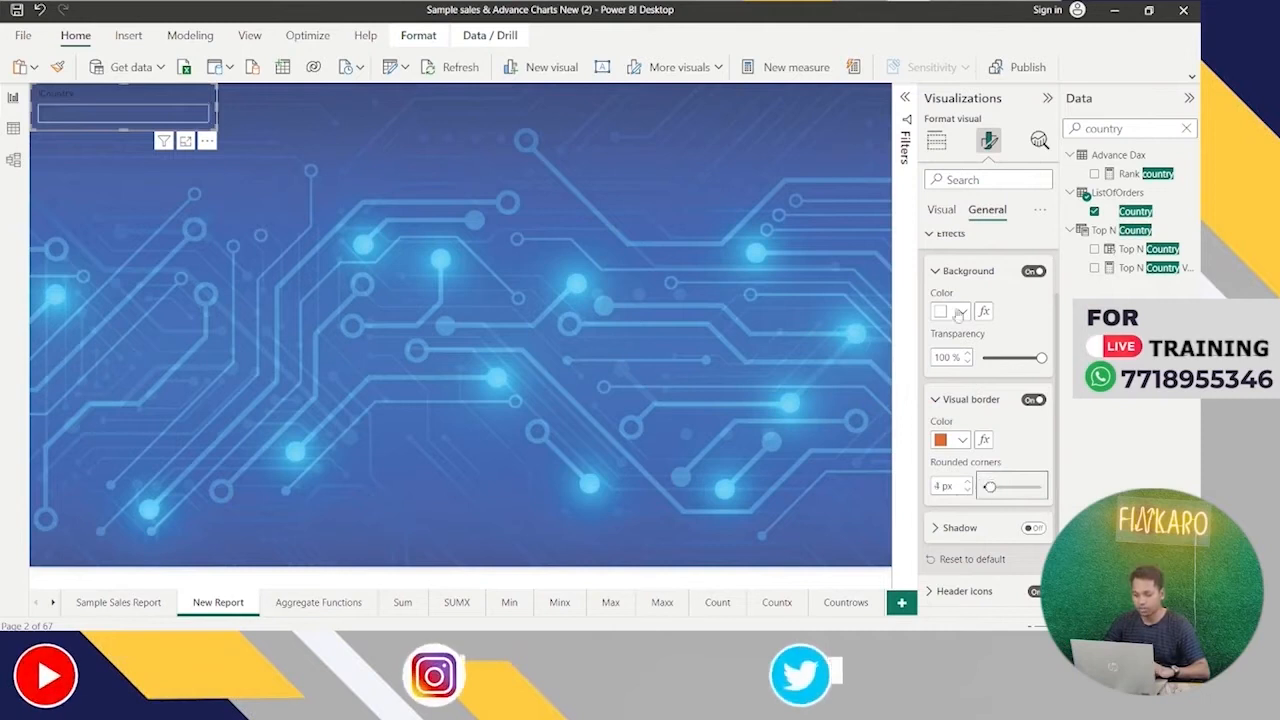
click(938, 271)
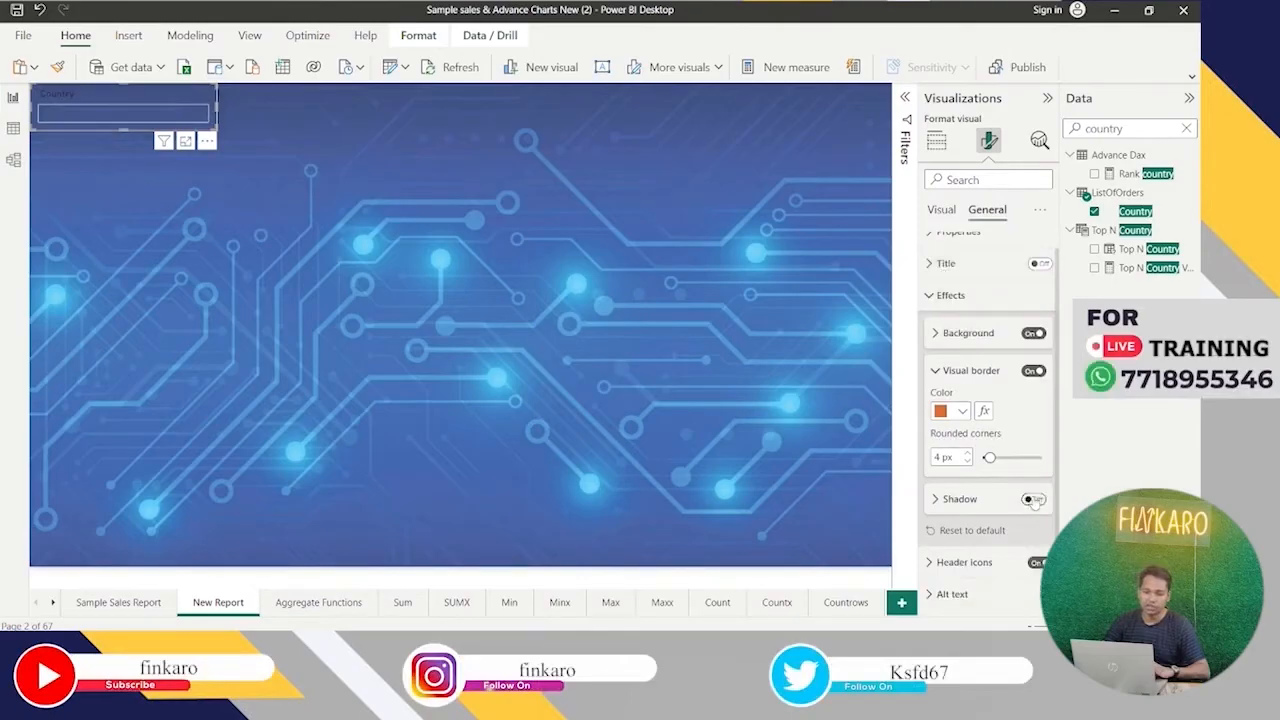
click(932, 295)
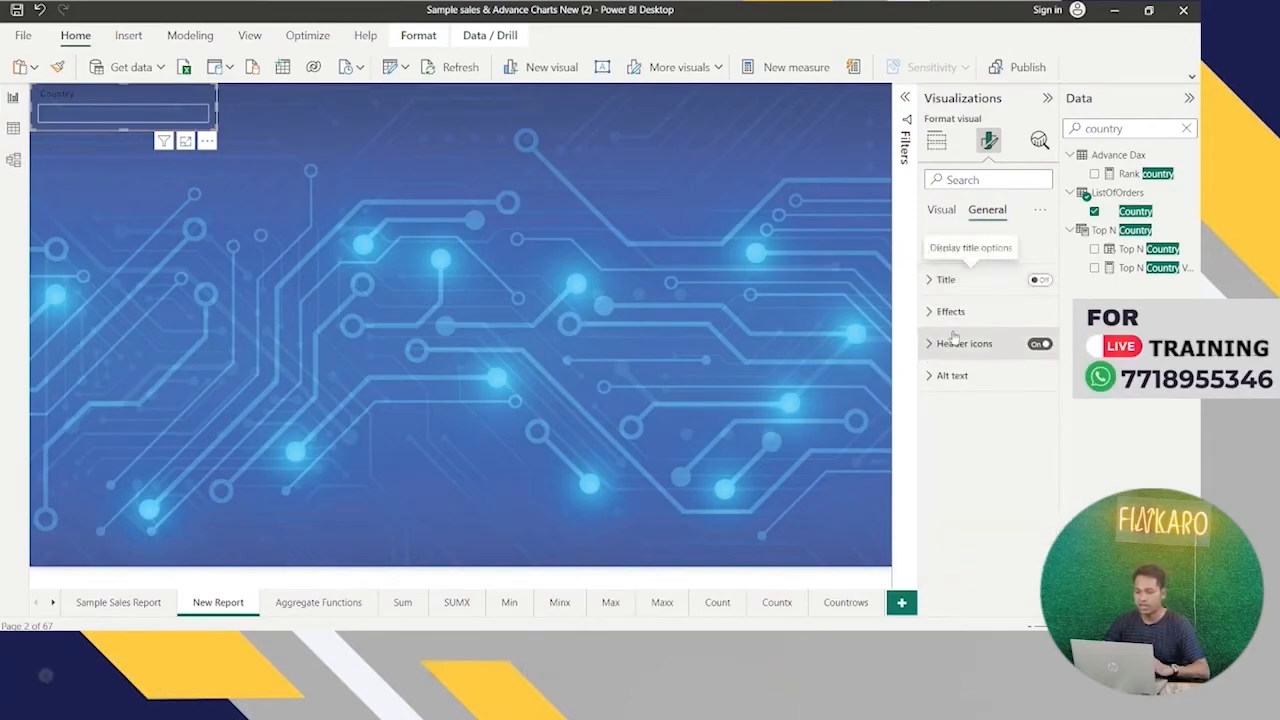
Format the Country slicer's header text as bold with a white font colour.
click(940, 218)
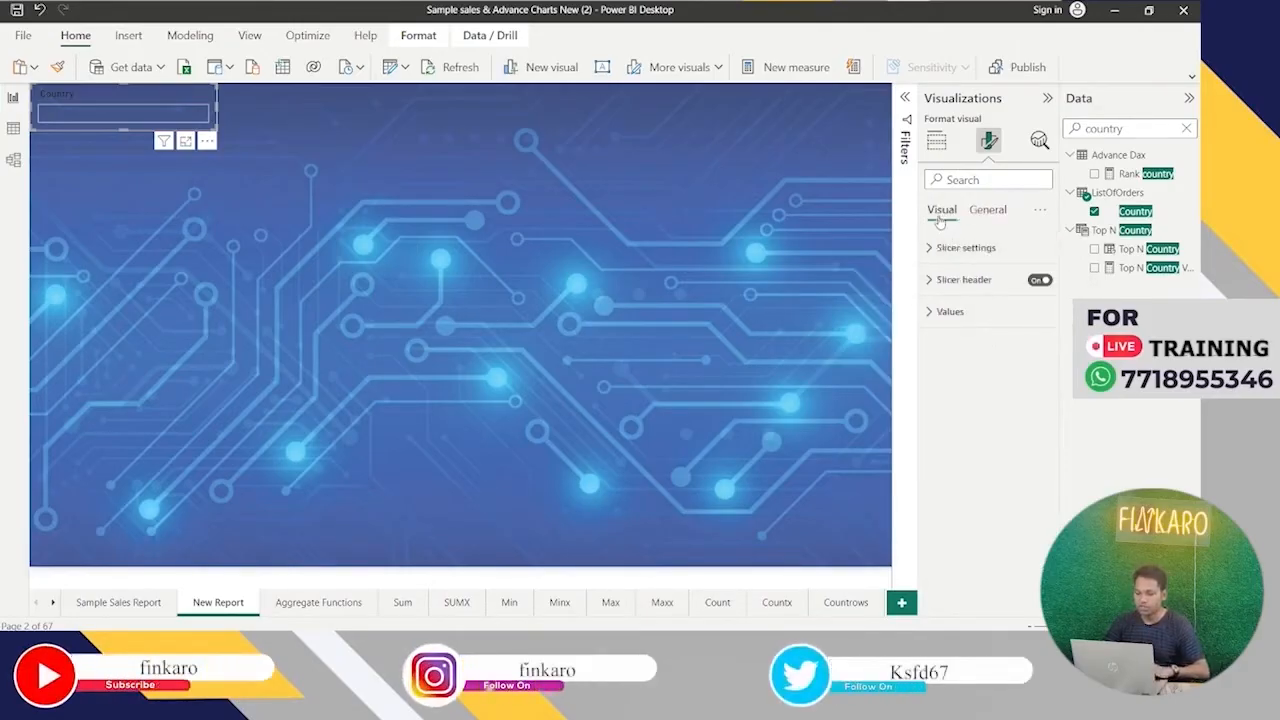
click(928, 284)
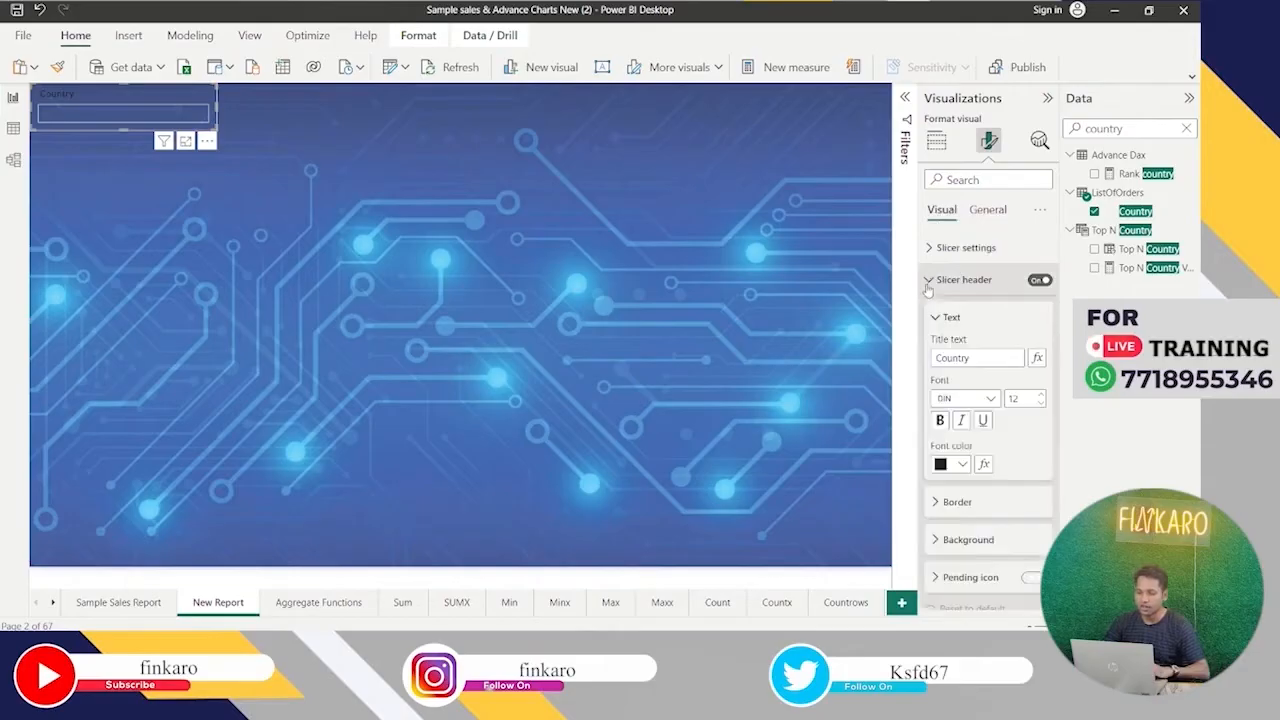
click(961, 464)
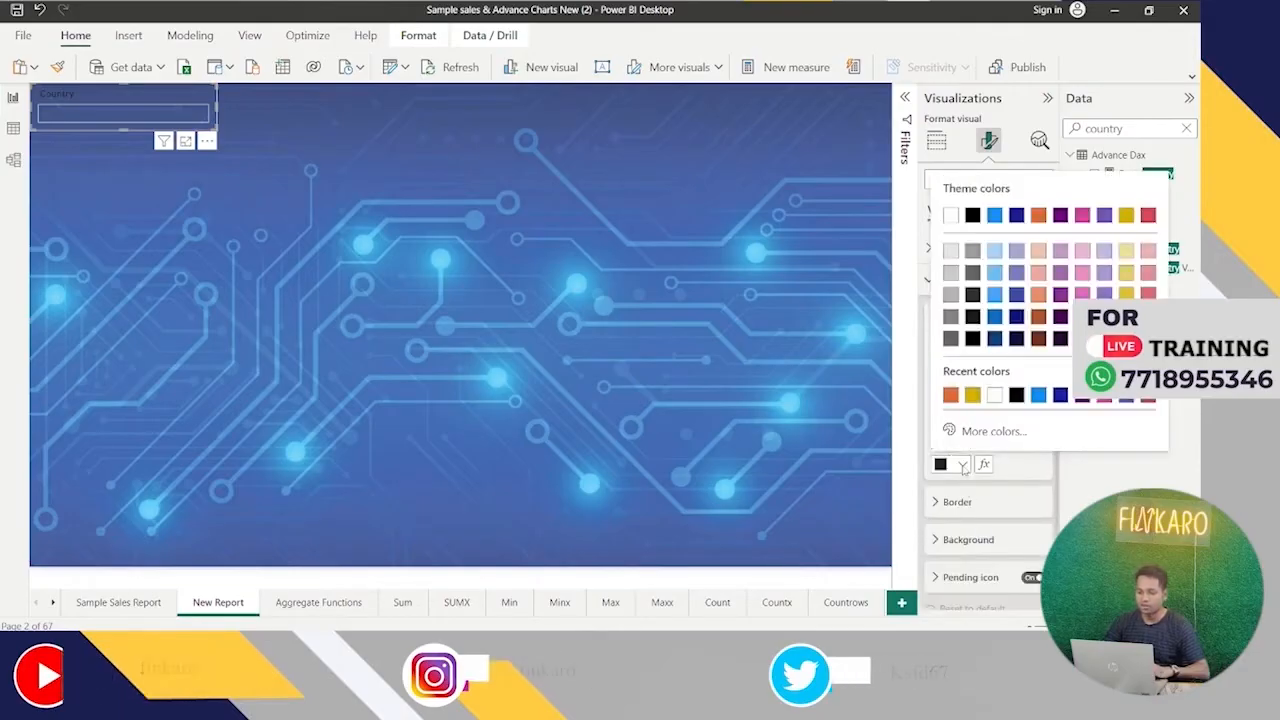
click(950, 215)
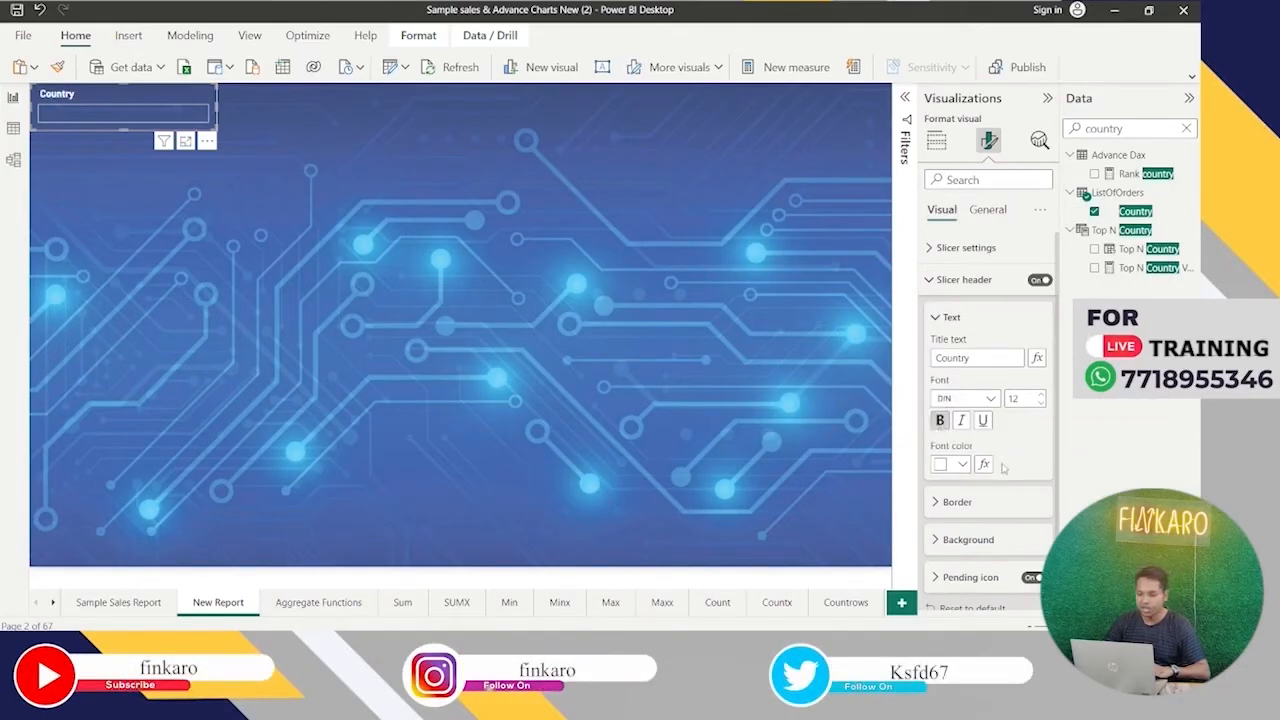
click(940, 317)
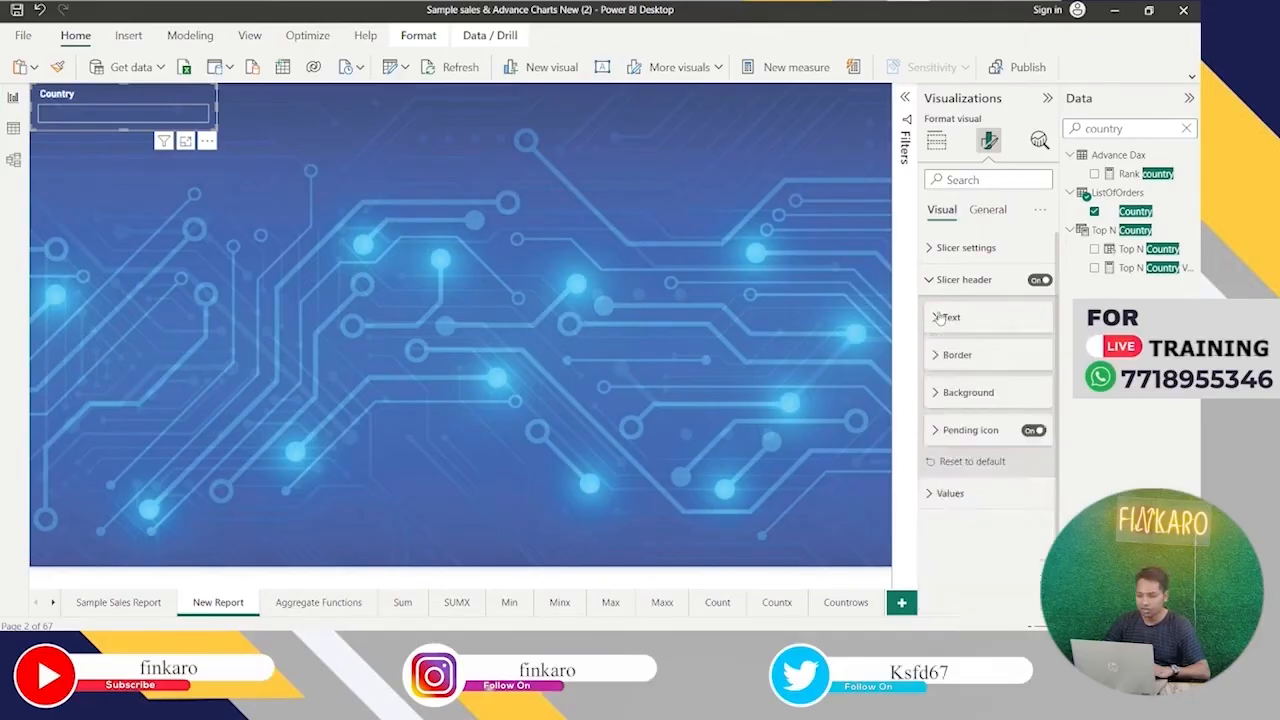
double_click(730, 282)
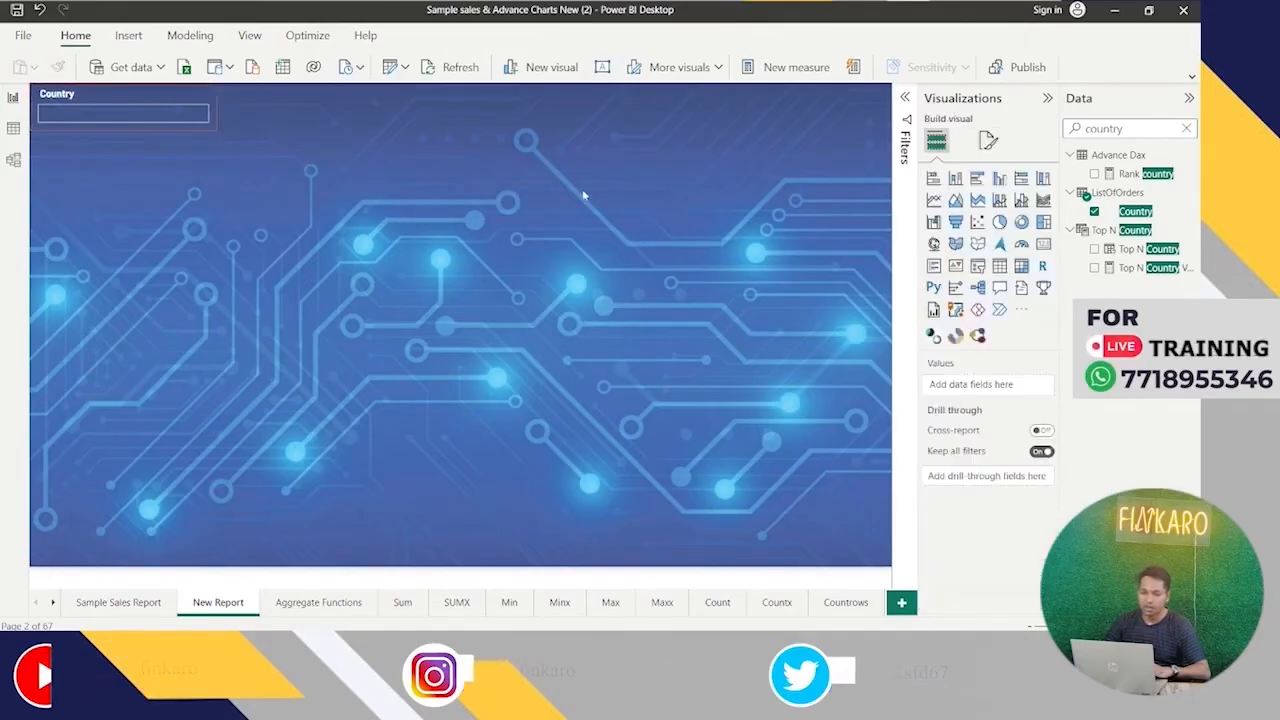
click(203, 113)
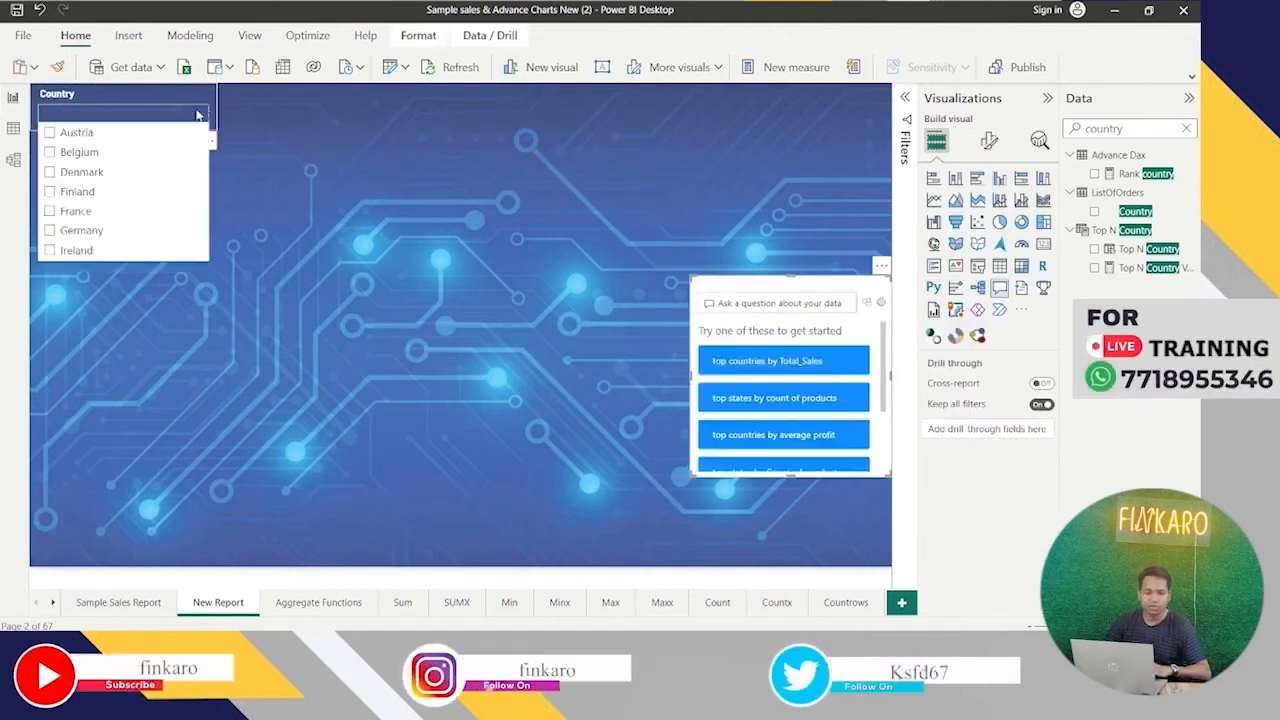
click(198, 116)
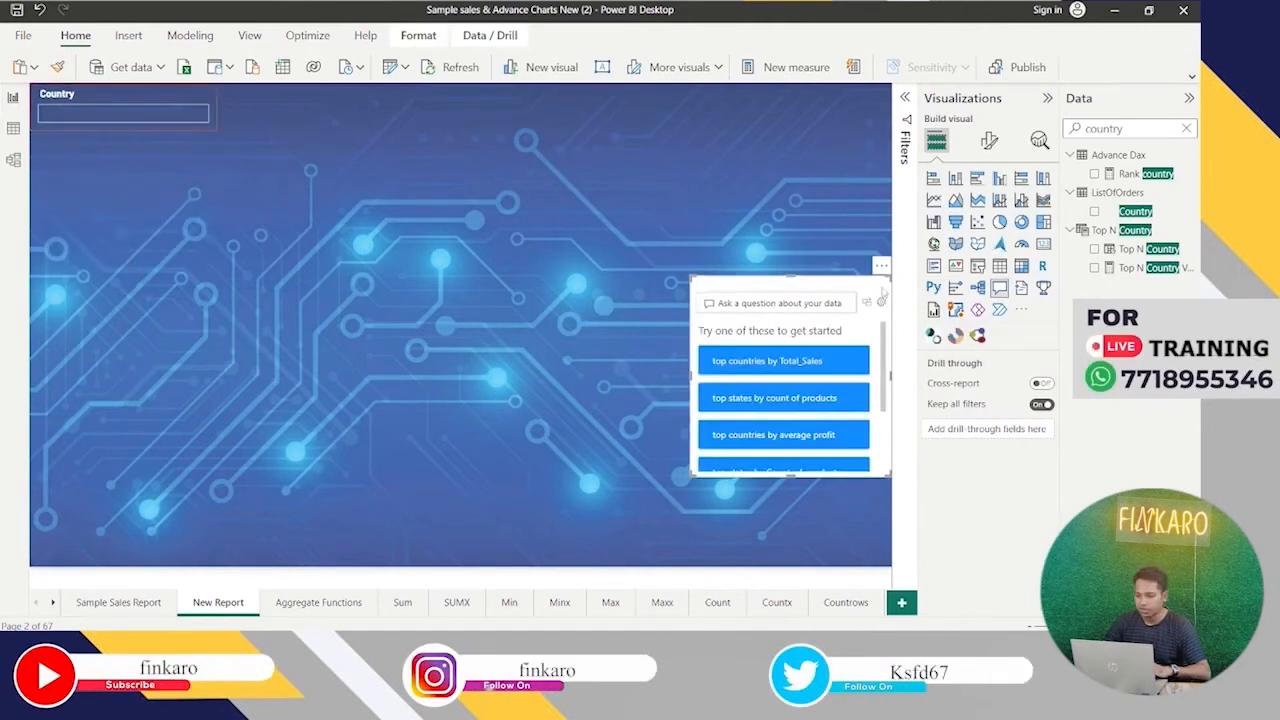
key(Delete)
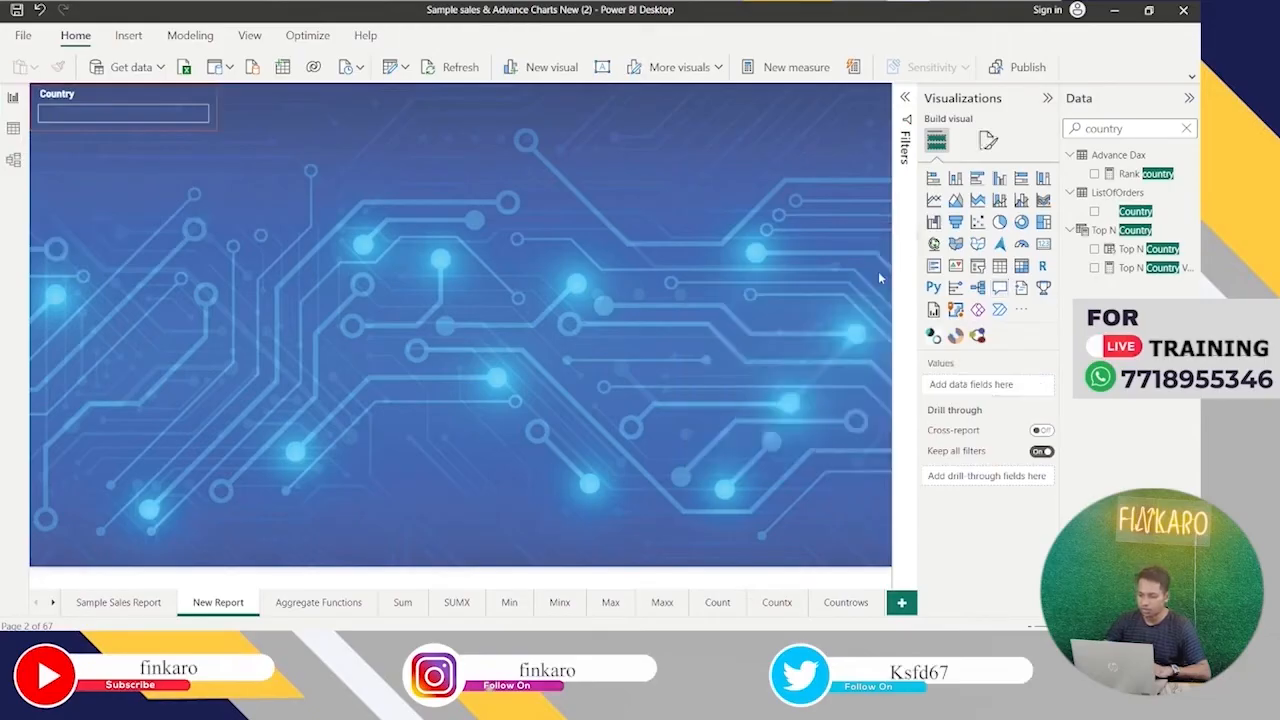
Set the font colour of the Country slicer's values to white.
click(106, 101)
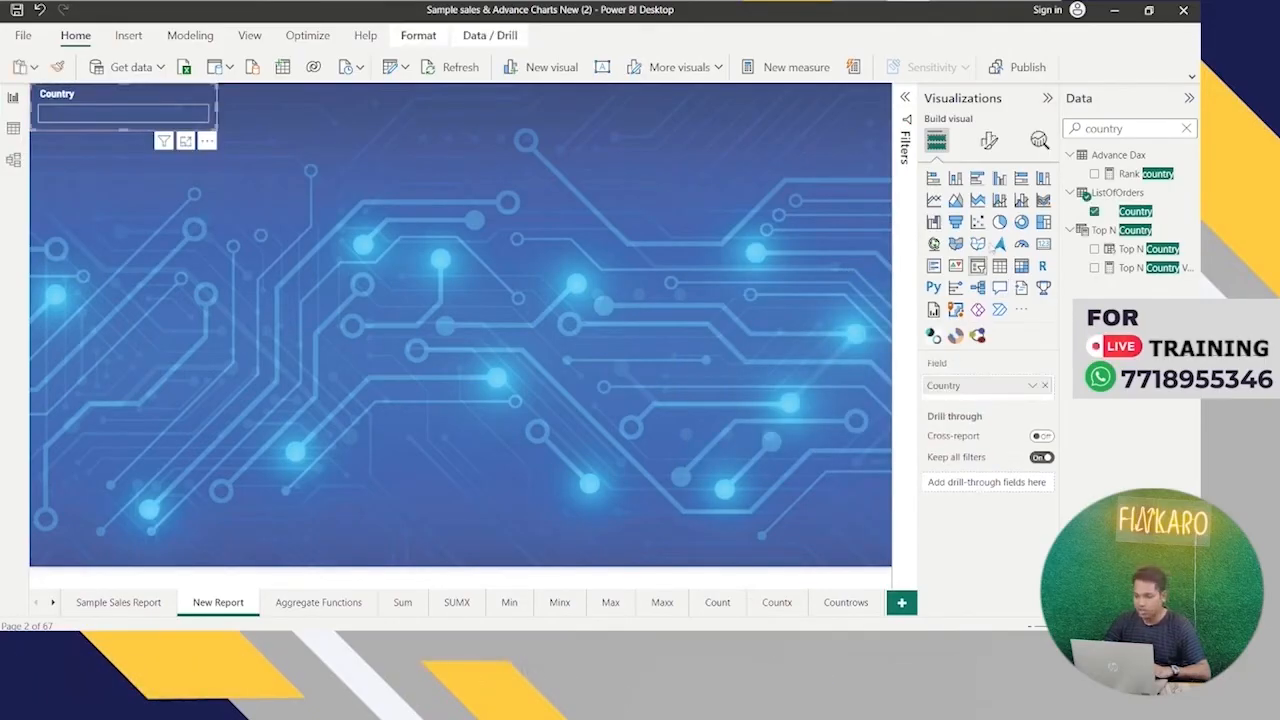
click(987, 142)
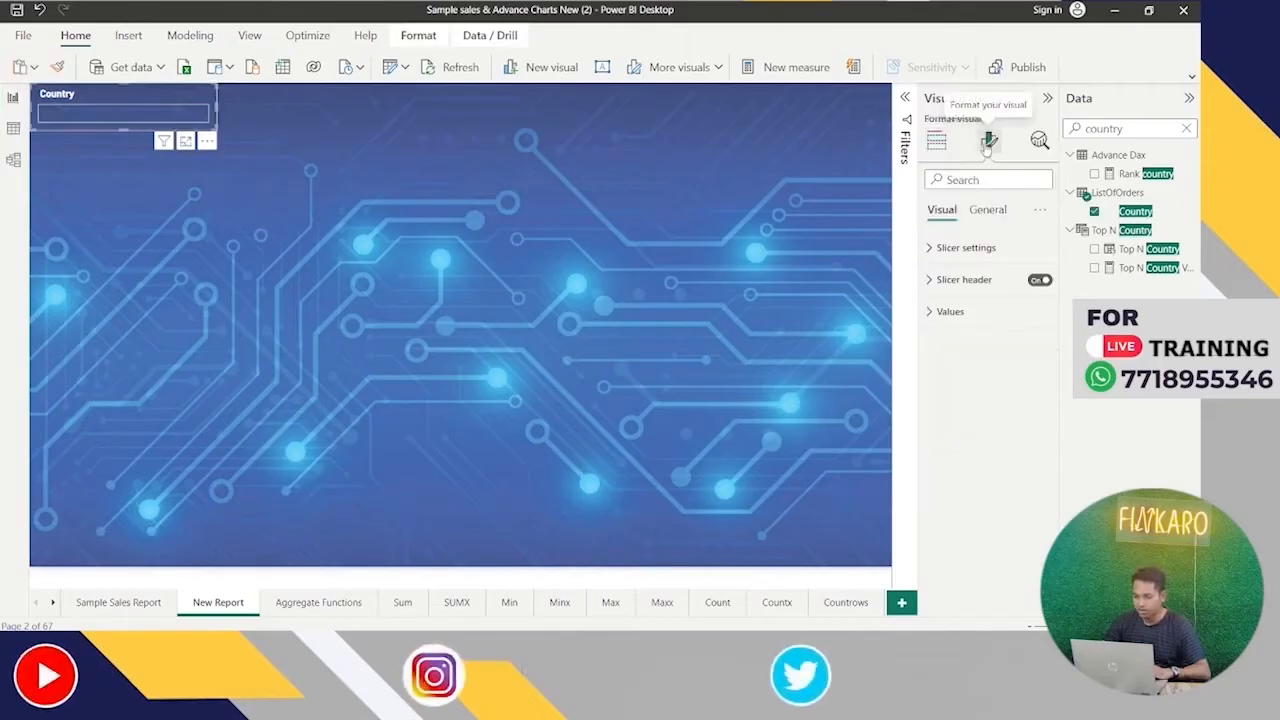
click(936, 262)
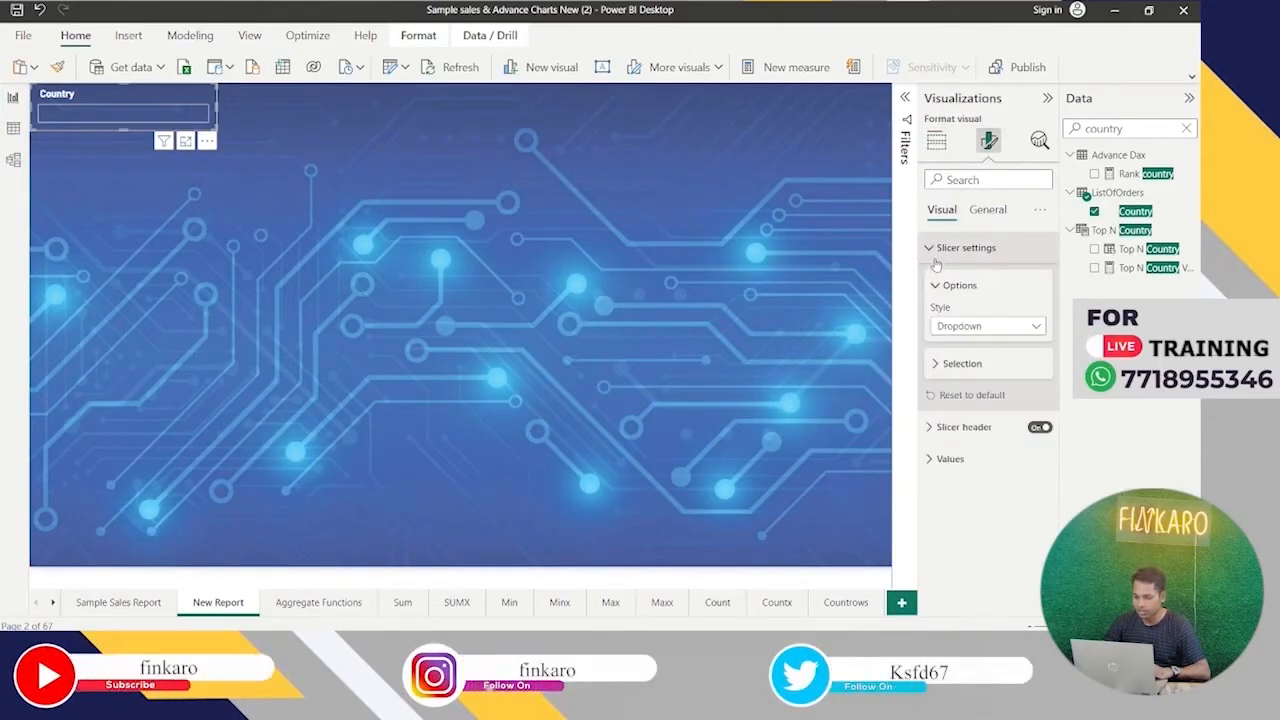
click(930, 464)
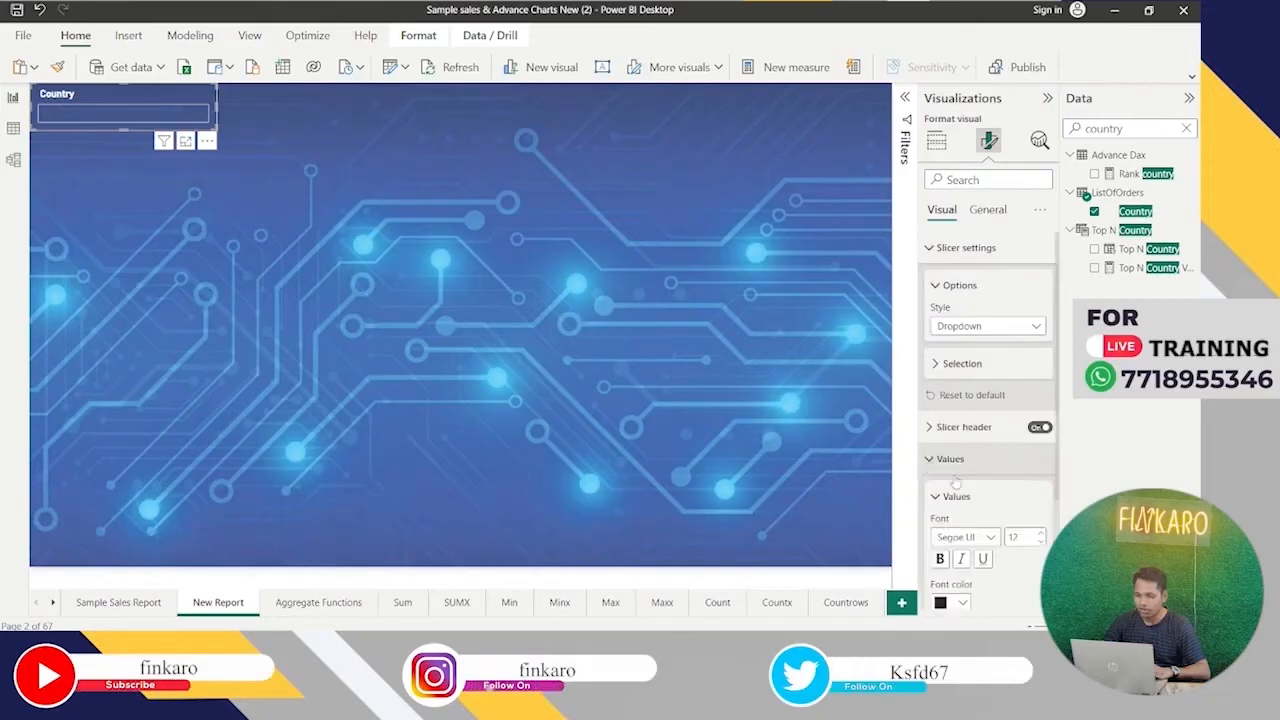
scroll(977, 508, down, 2)
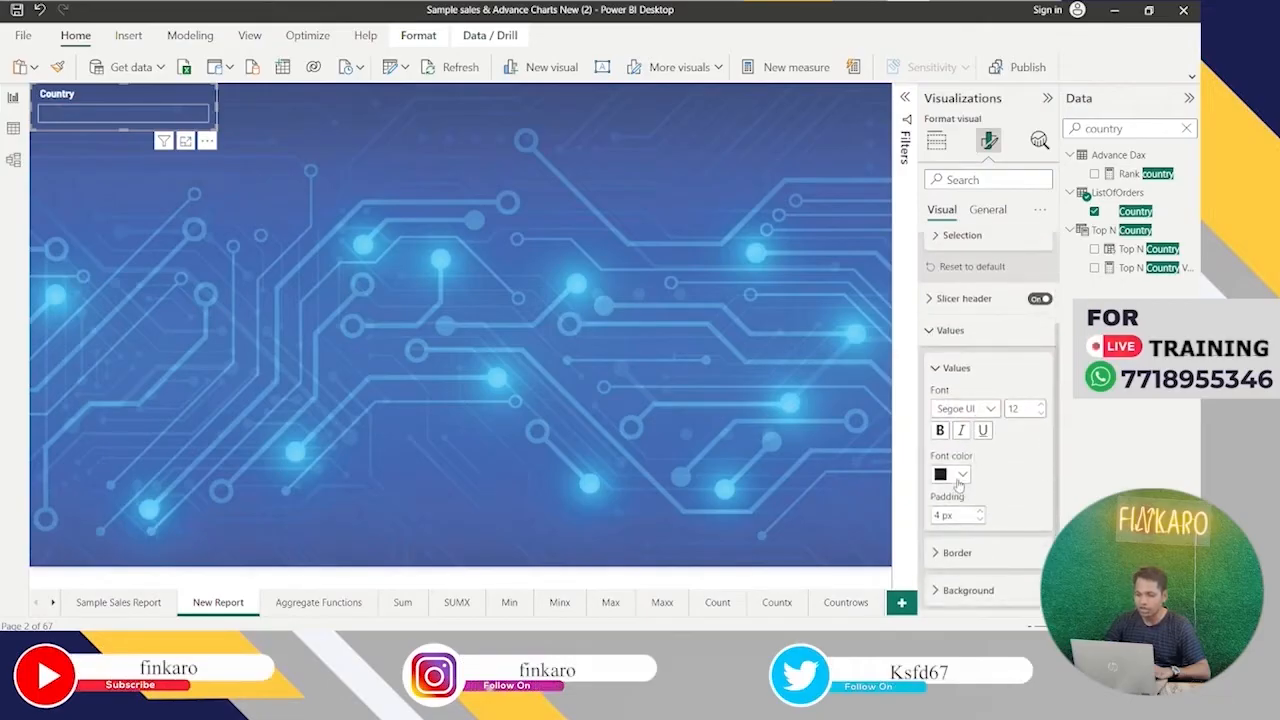
click(960, 476)
click(958, 408)
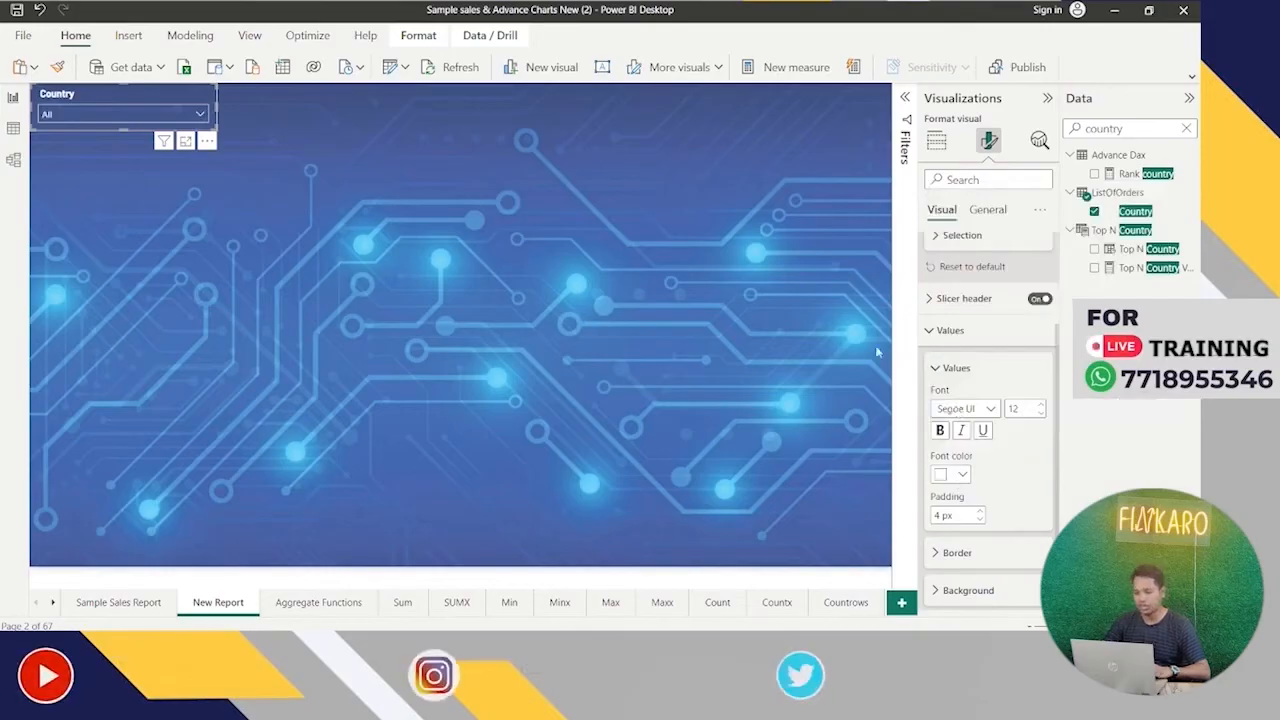
click(681, 274)
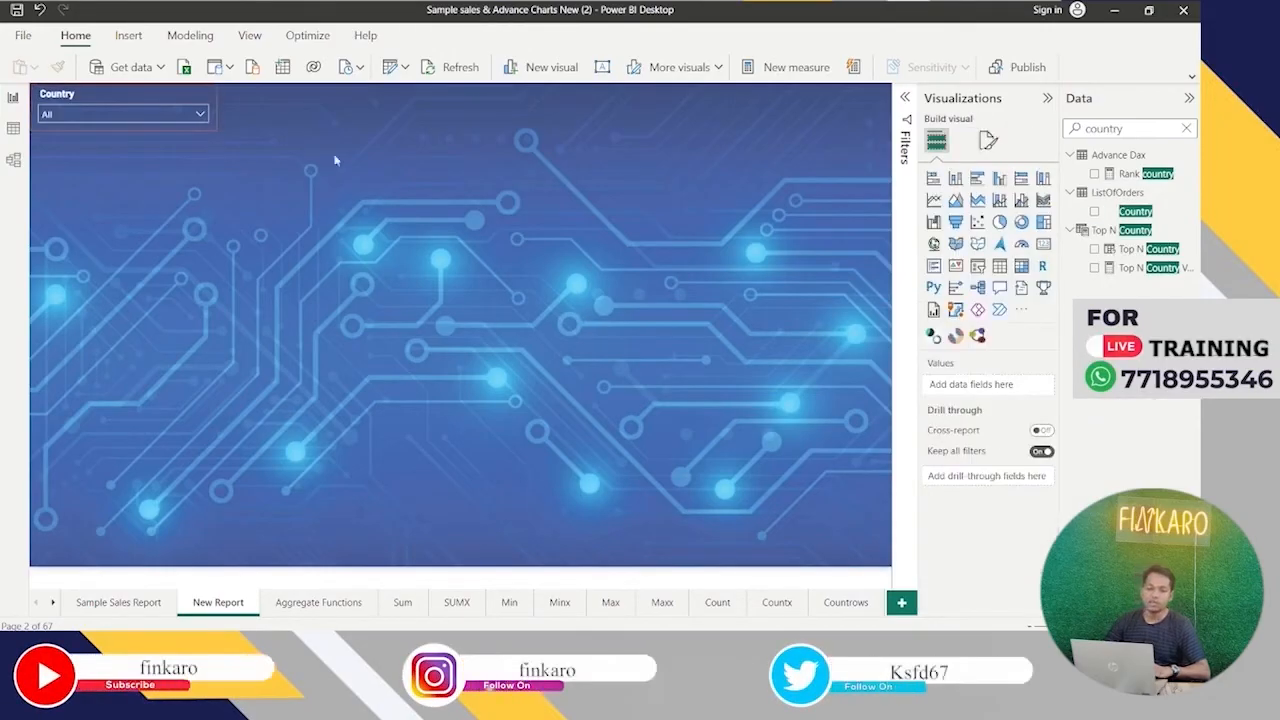
Nudge the Country slicer slightly downward on the page.
click(167, 96)
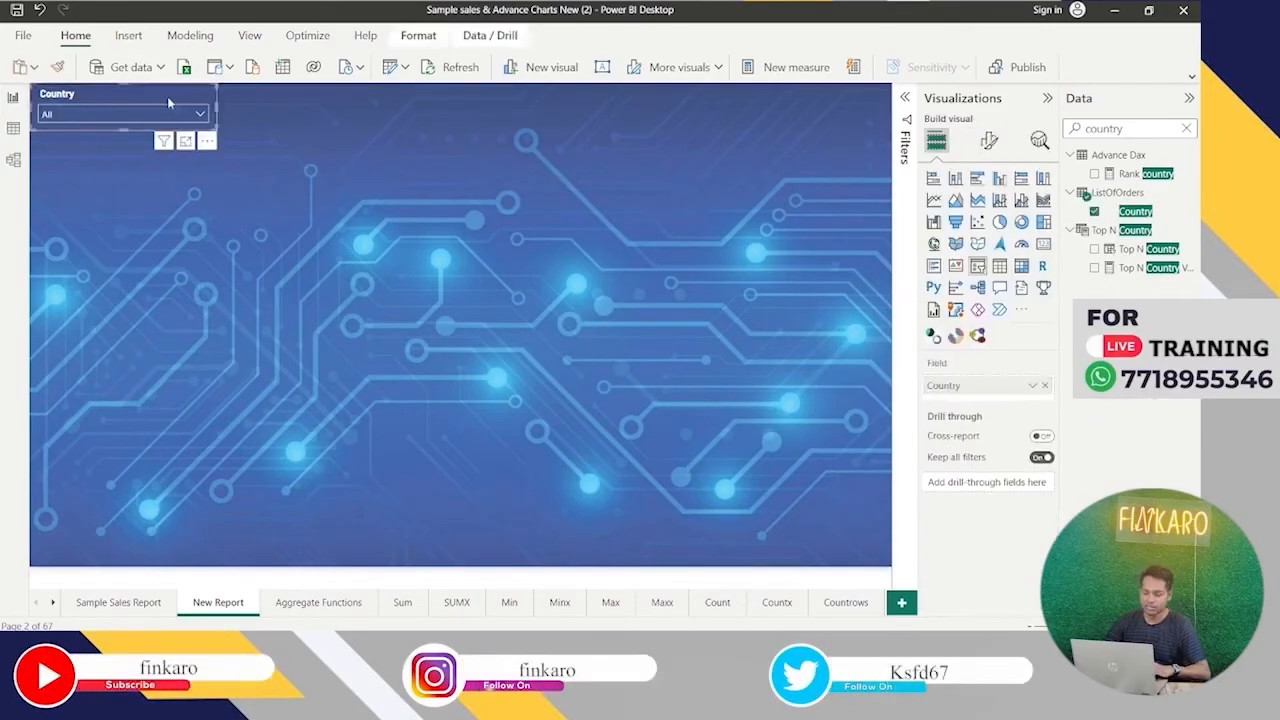
key(Down)
key(Down)
key(Down)
key(Down)
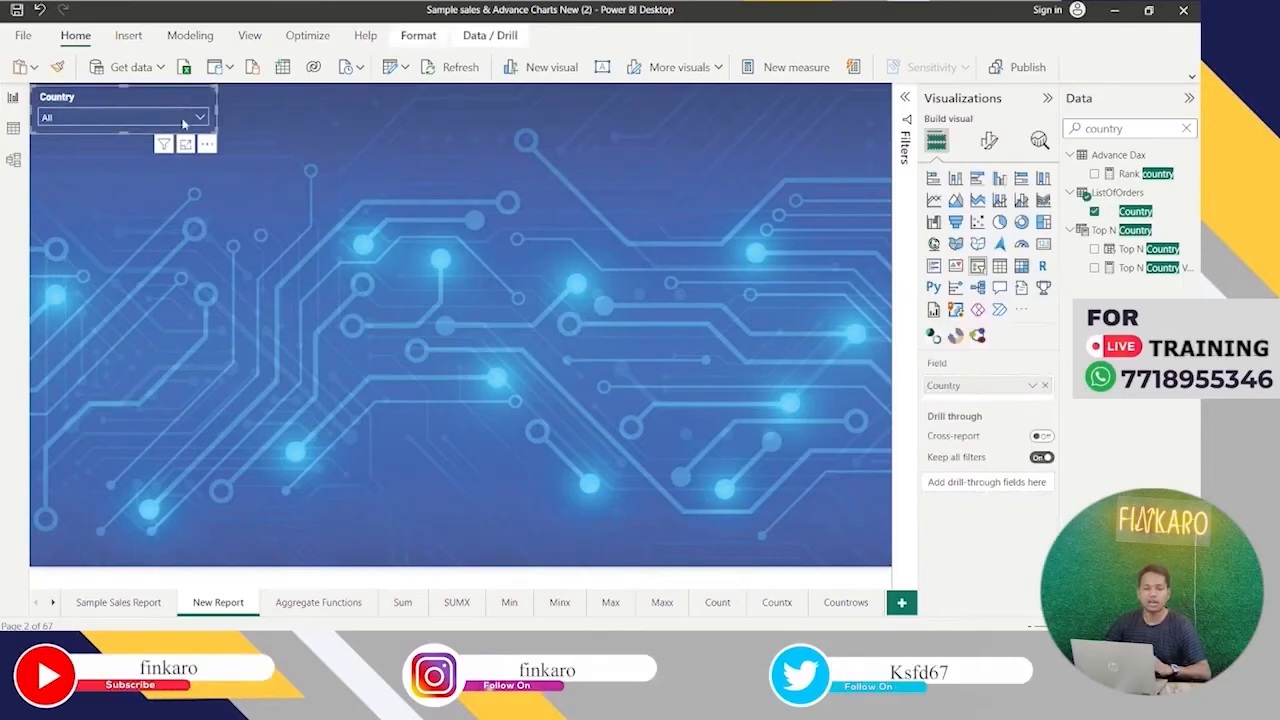
Expand and collapse the Country slicer's dropdown list to check how its values look.
click(182, 119)
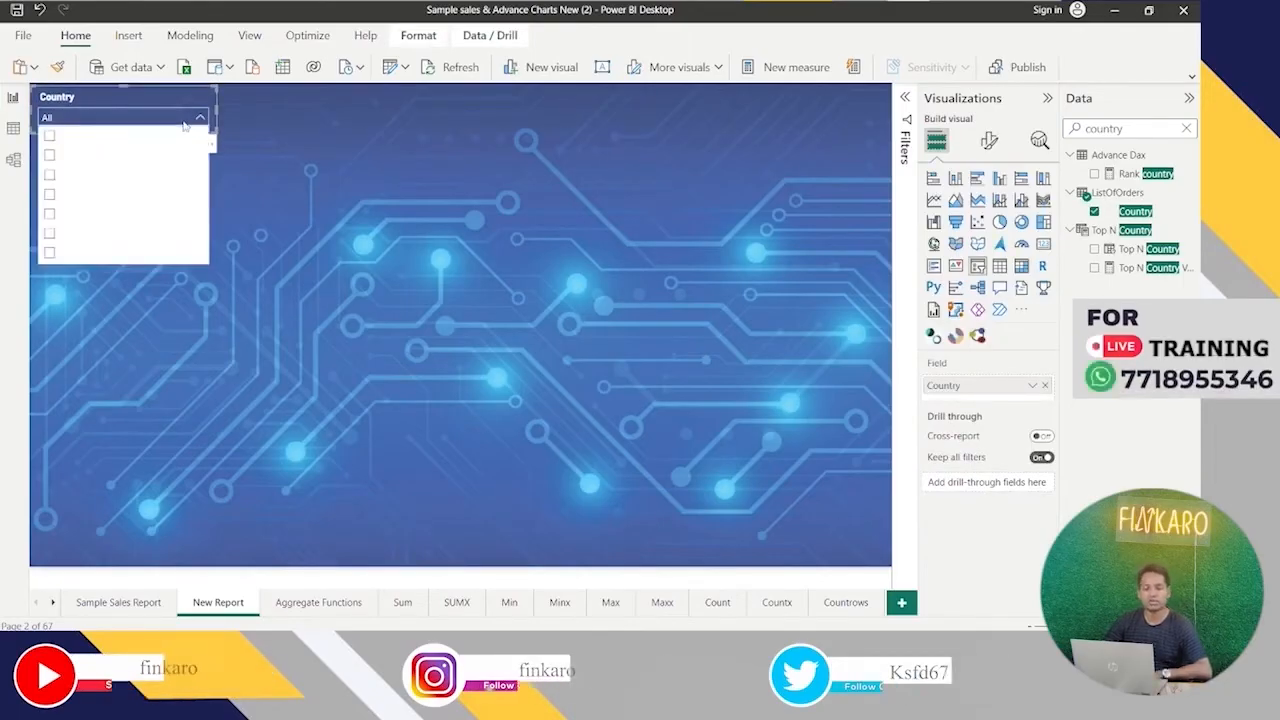
click(180, 103)
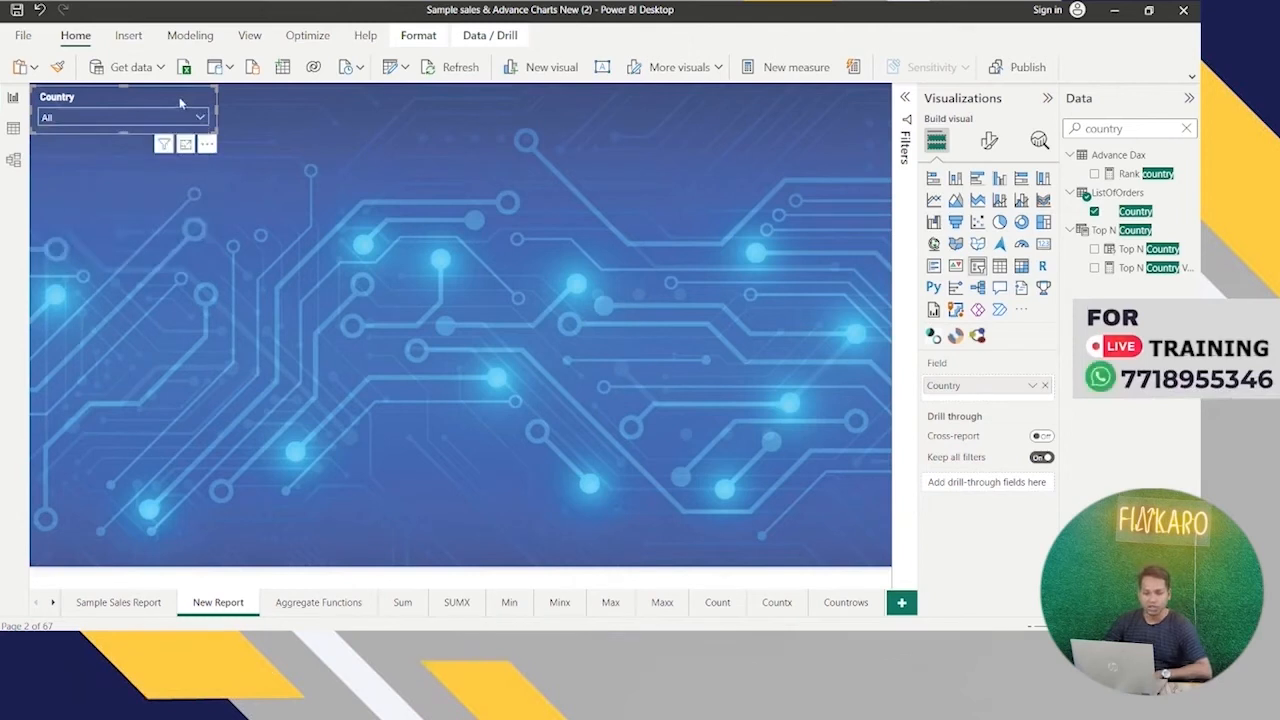
click(199, 118)
click(199, 118)
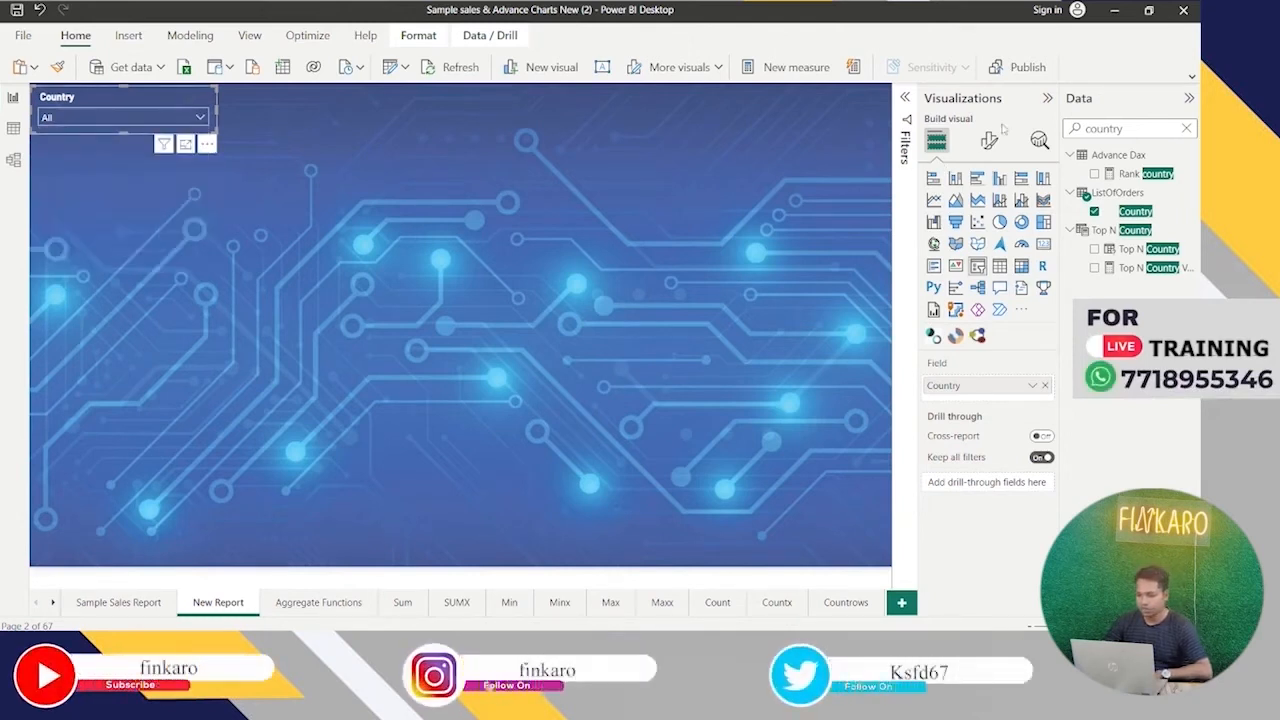
Set the background colour of the Country slicer's values to black and check the country names in the expanded list.
click(989, 141)
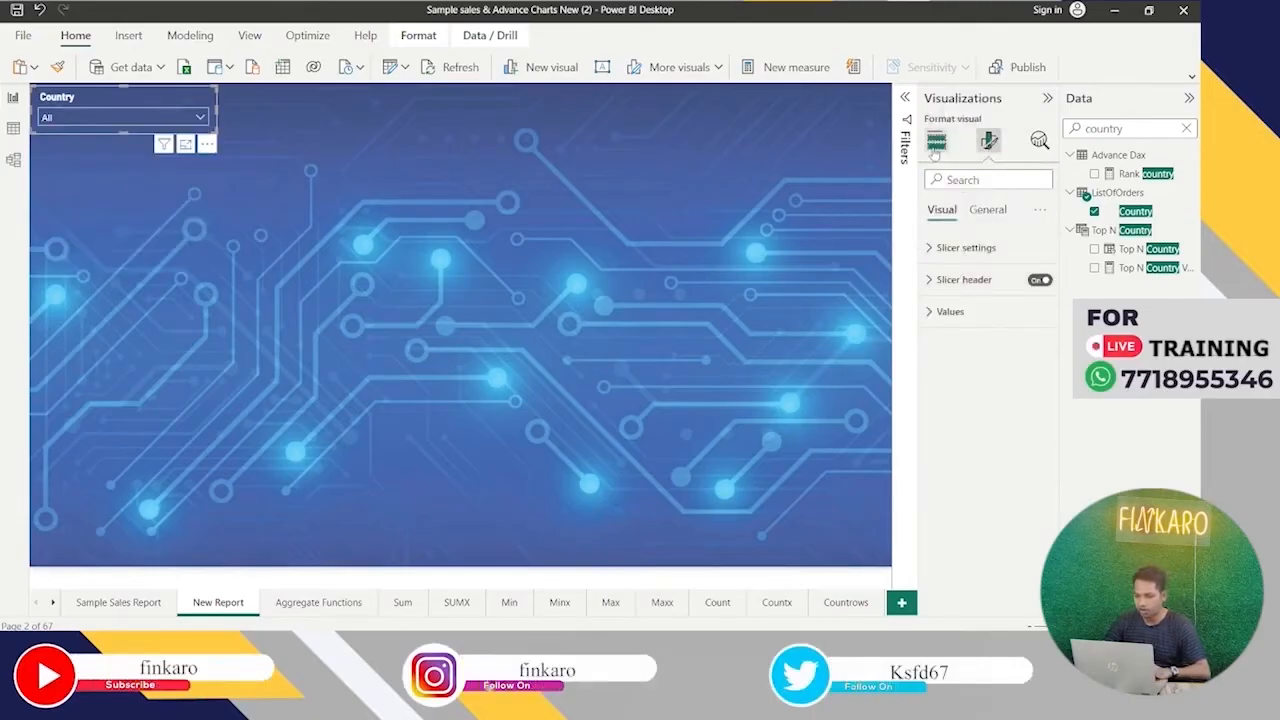
click(930, 313)
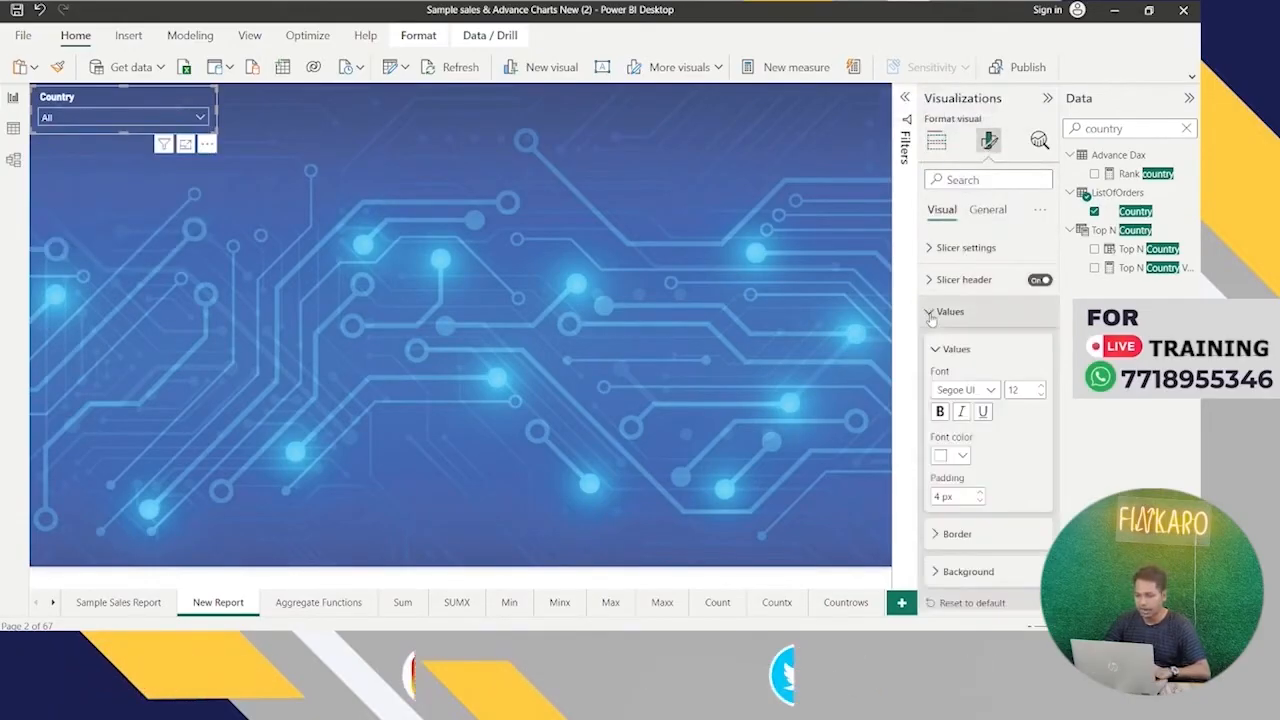
scroll(975, 488, down, 1)
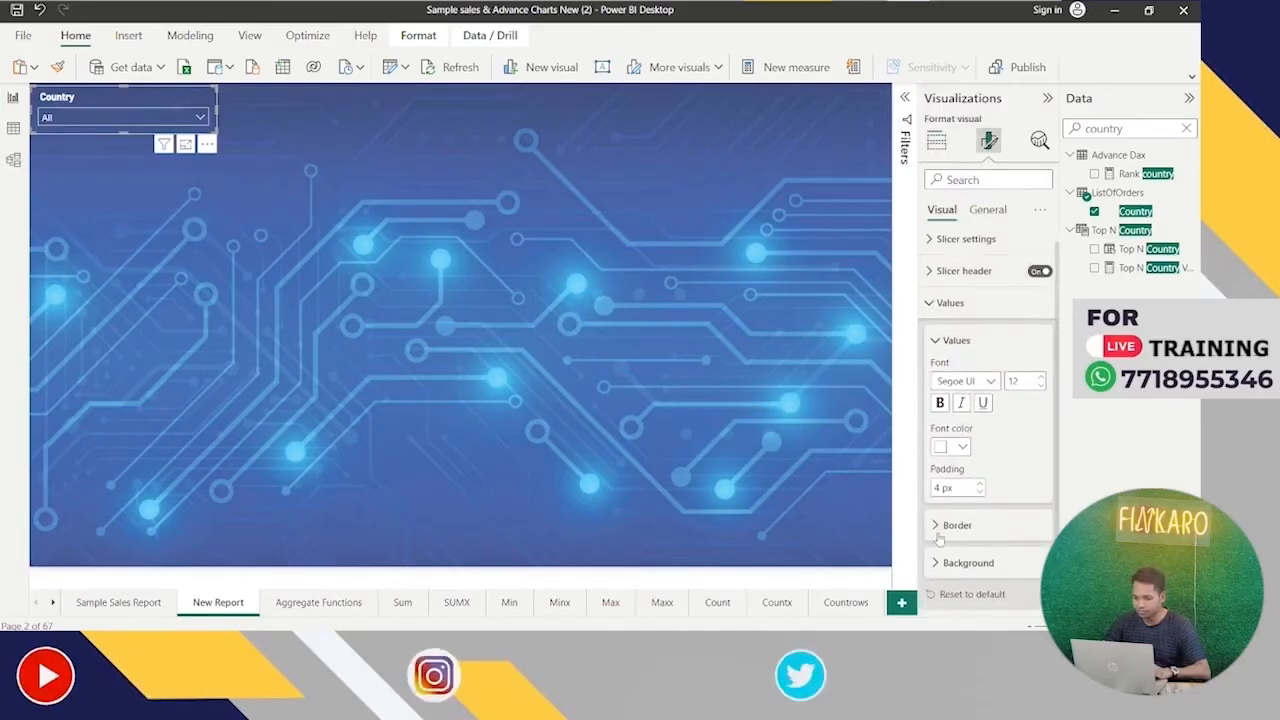
click(940, 563)
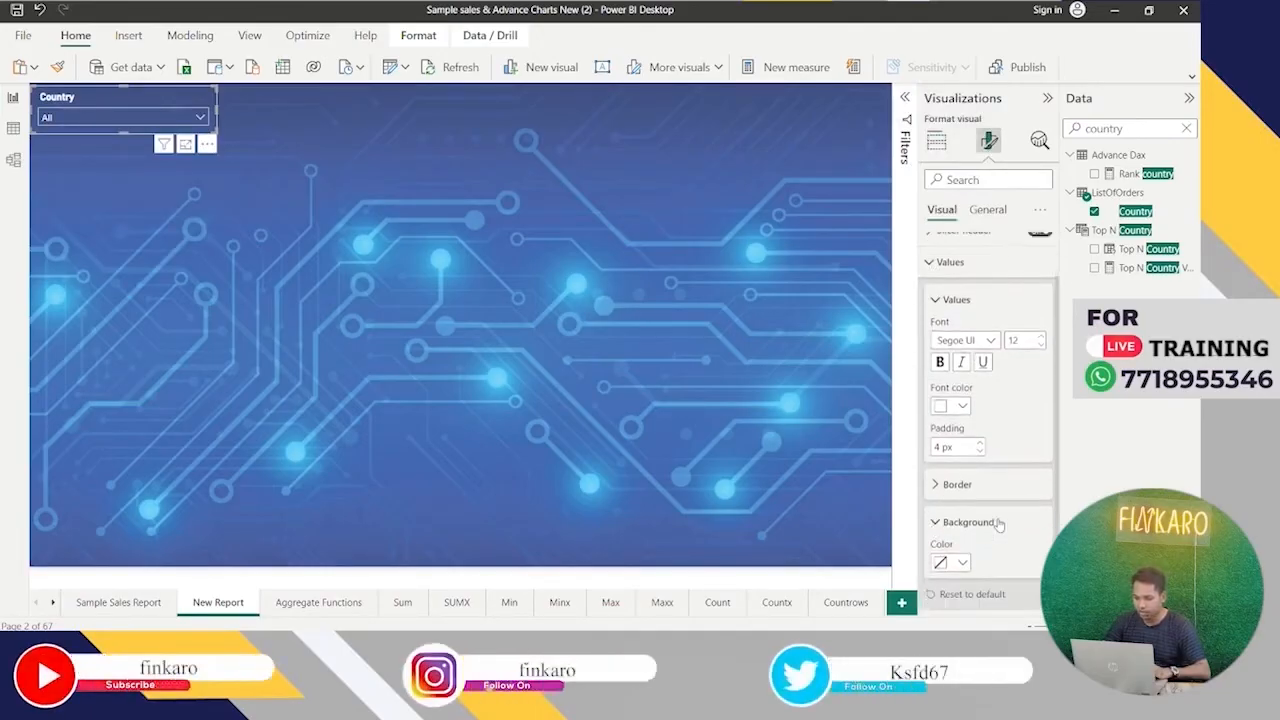
click(959, 565)
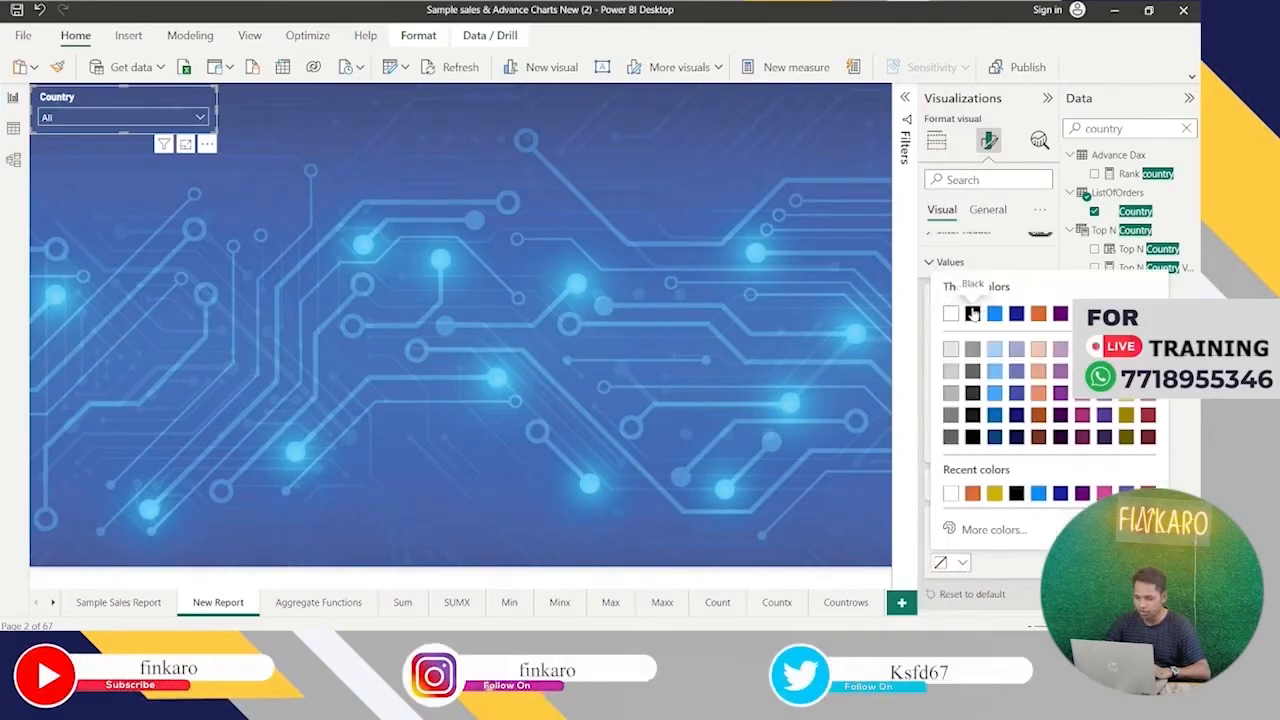
click(972, 314)
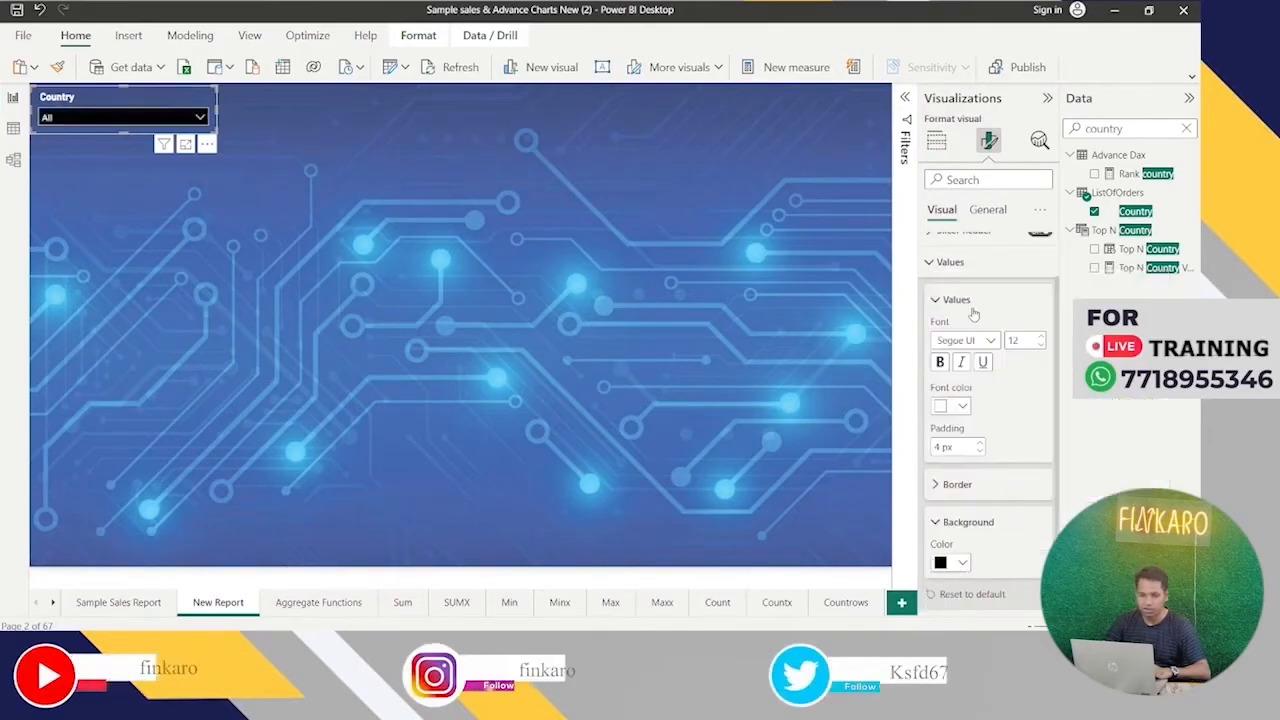
scroll(990, 400, up, 2)
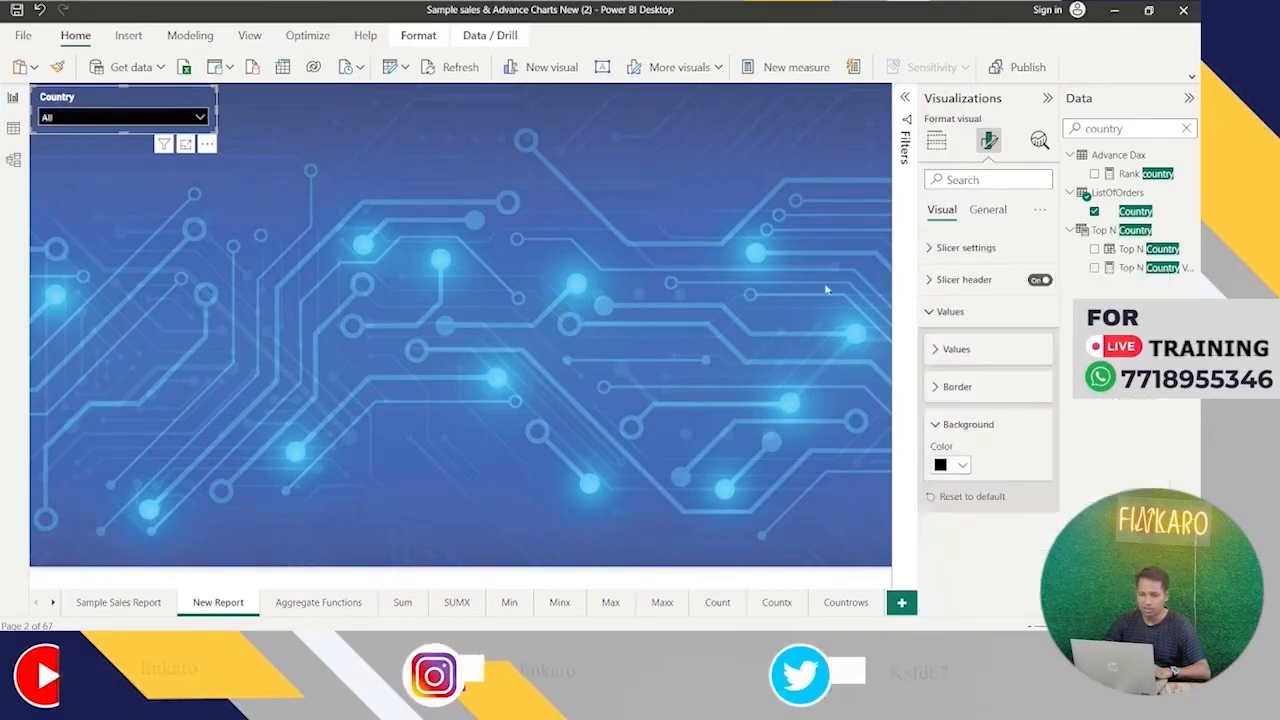
click(200, 118)
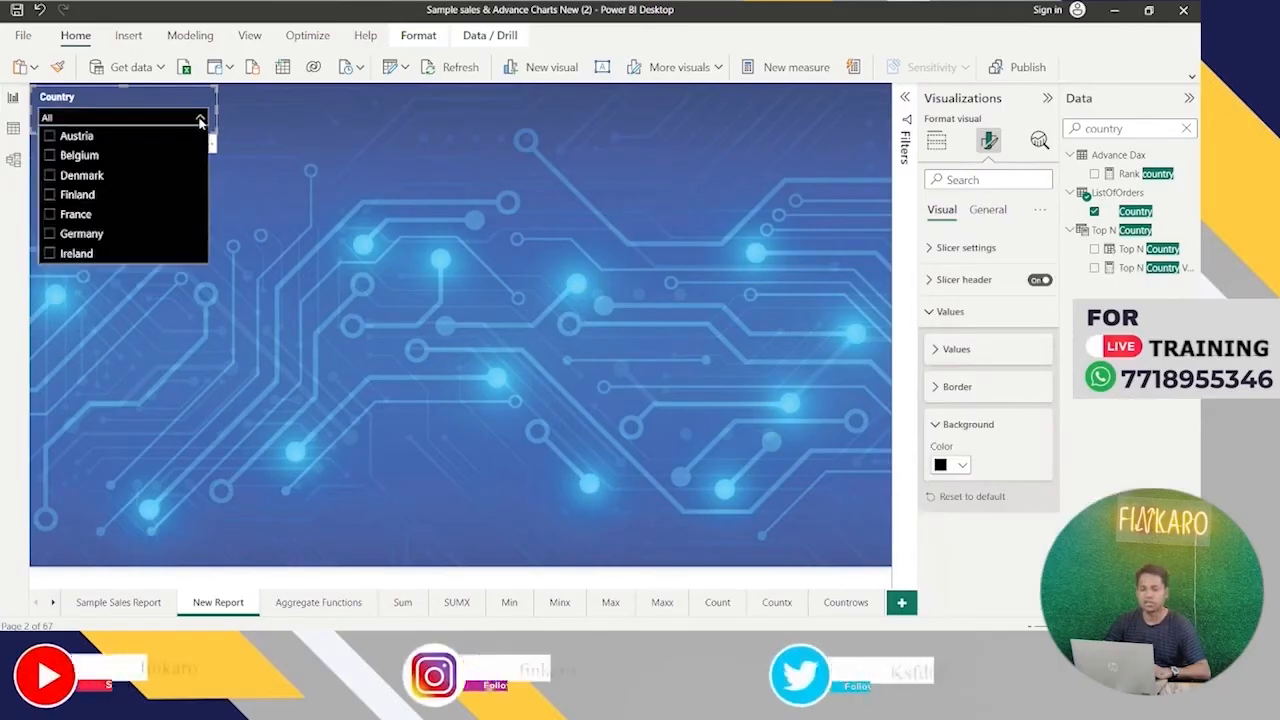
click(256, 122)
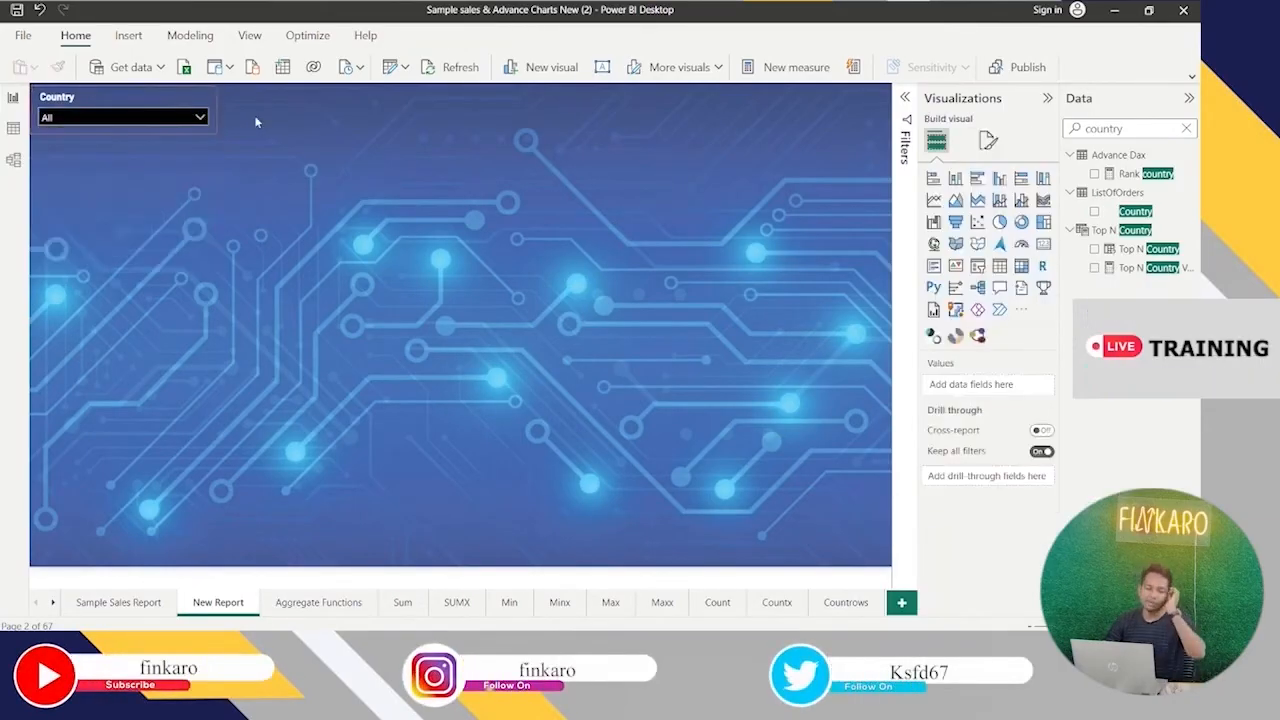
Duplicate the Country slicer three times and line up the copies beside the original in a row along the page's upper edge.
click(183, 101)
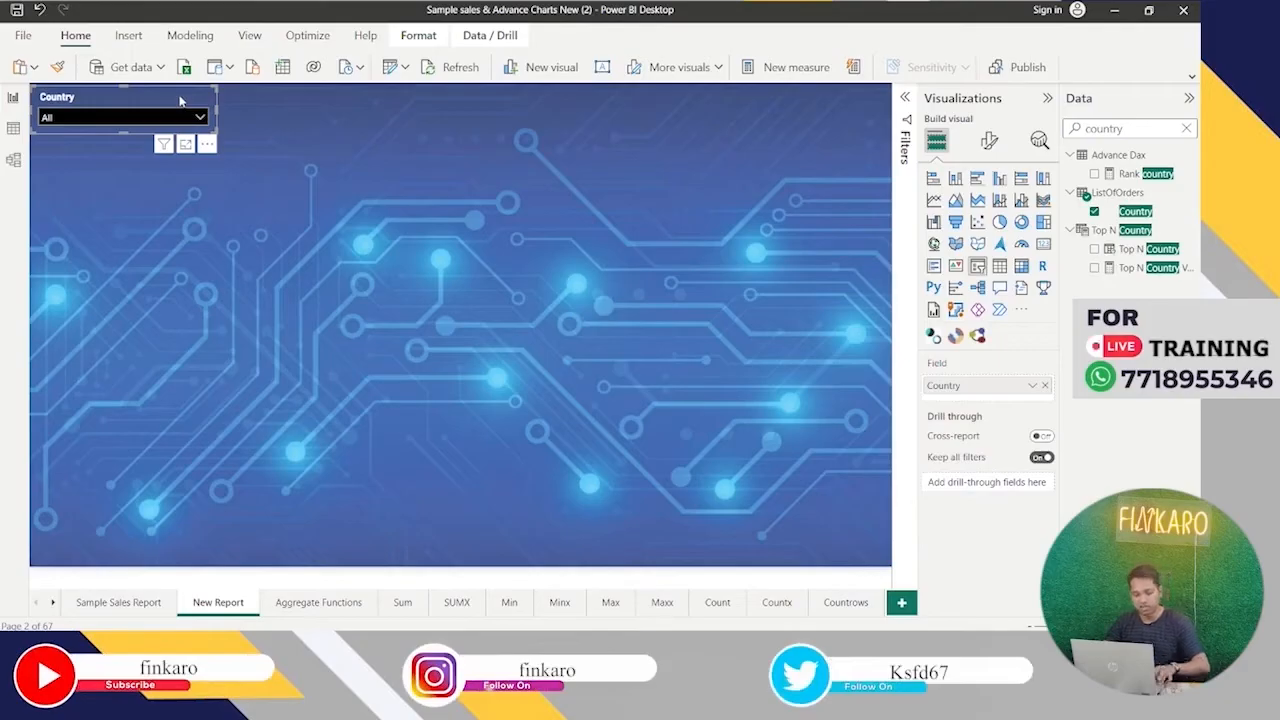
key(ctrl+v)
drag(173, 103, 358, 95)
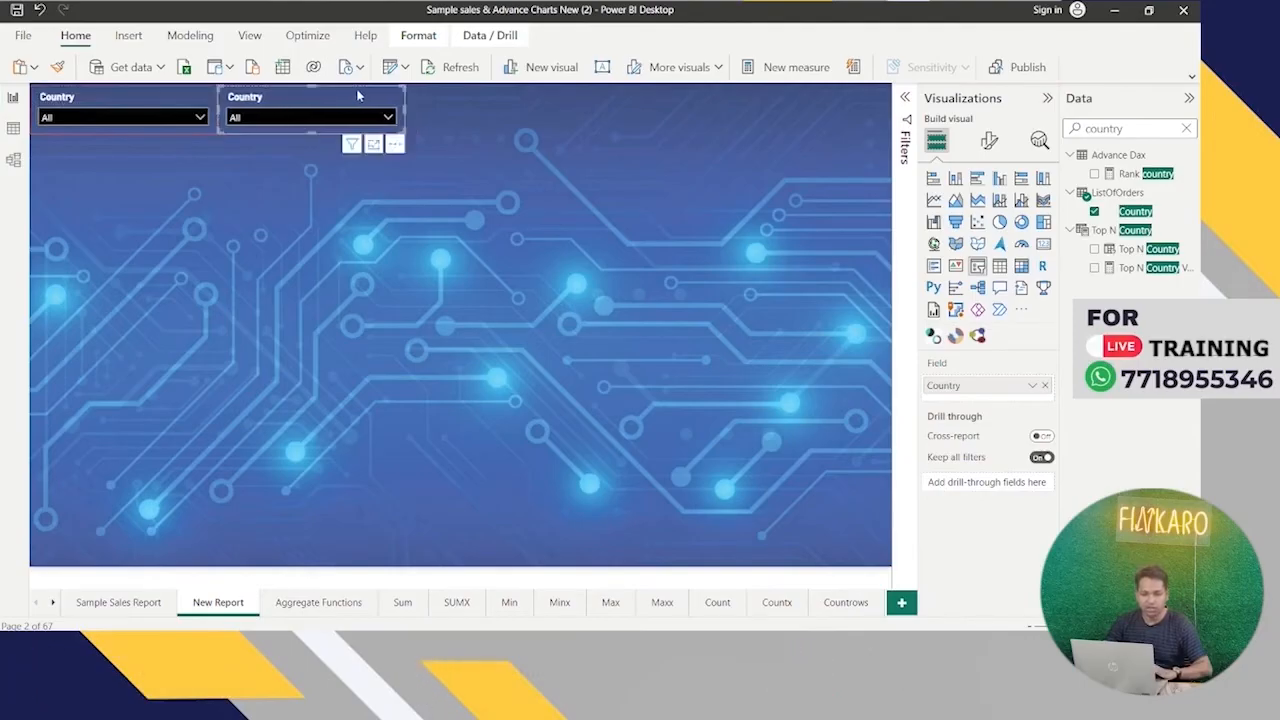
key(ctrl+v)
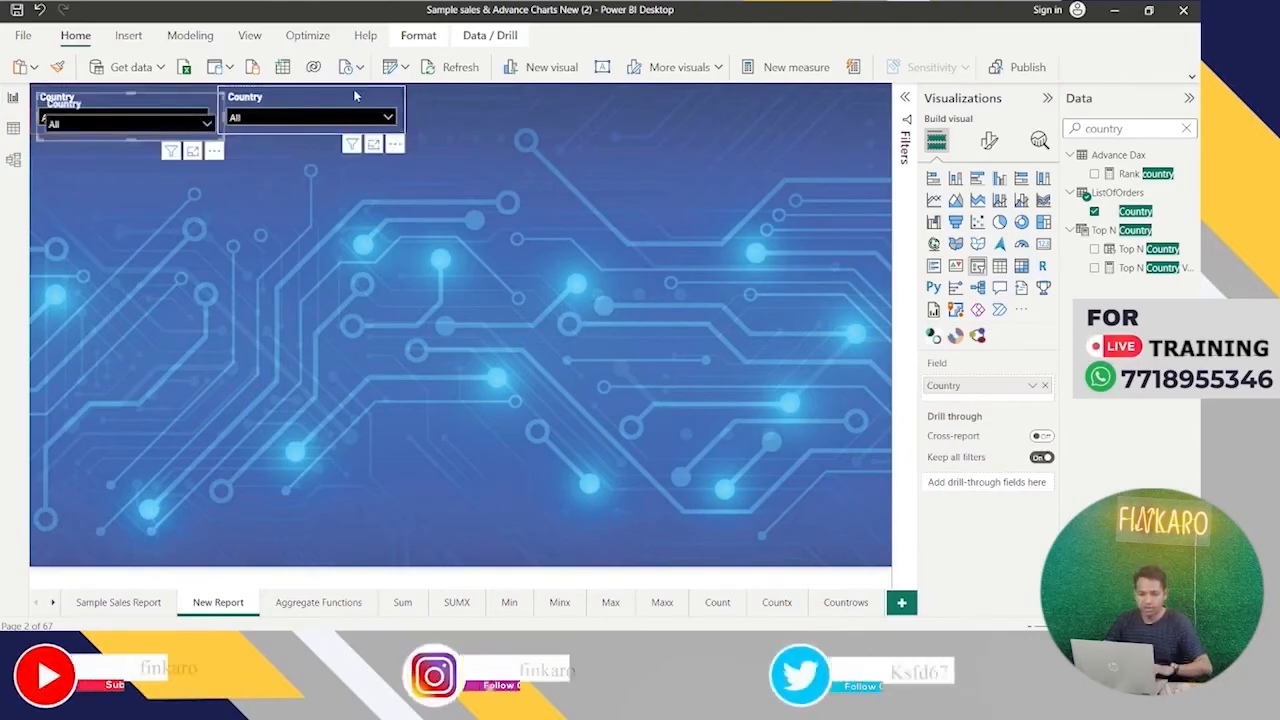
drag(188, 100, 570, 100)
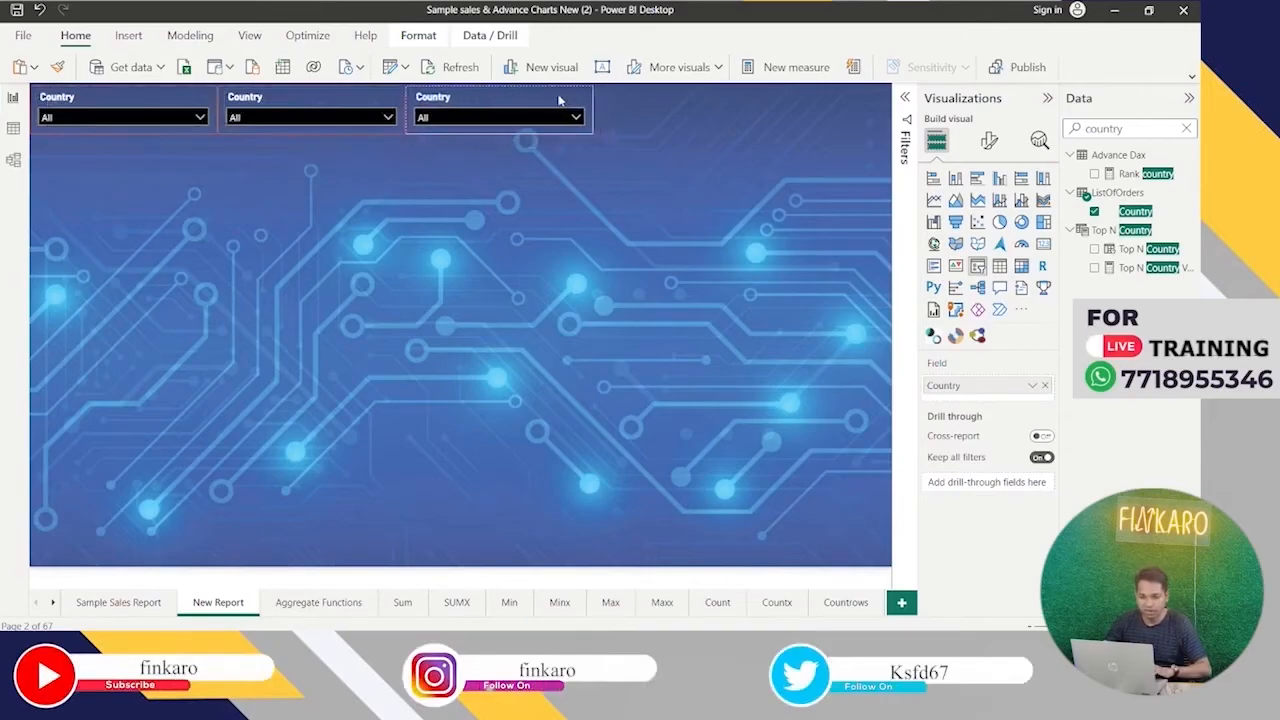
key(ctrl+v)
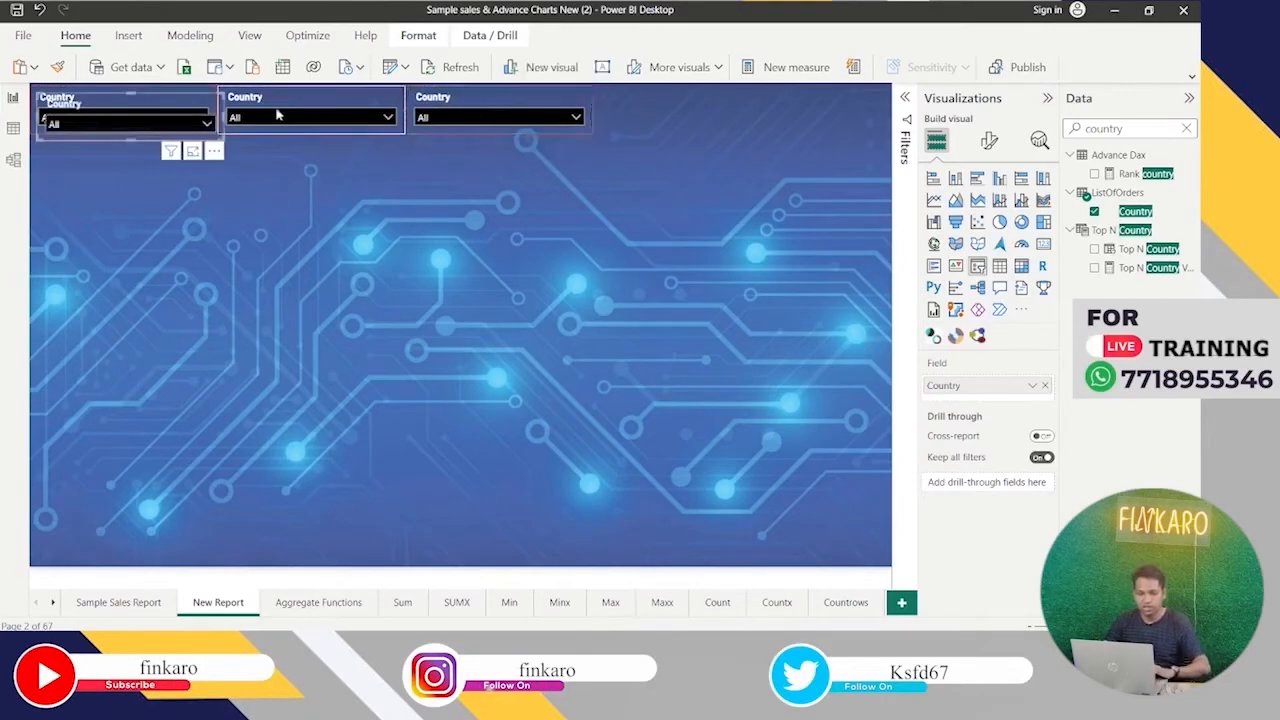
drag(177, 104, 733, 93)
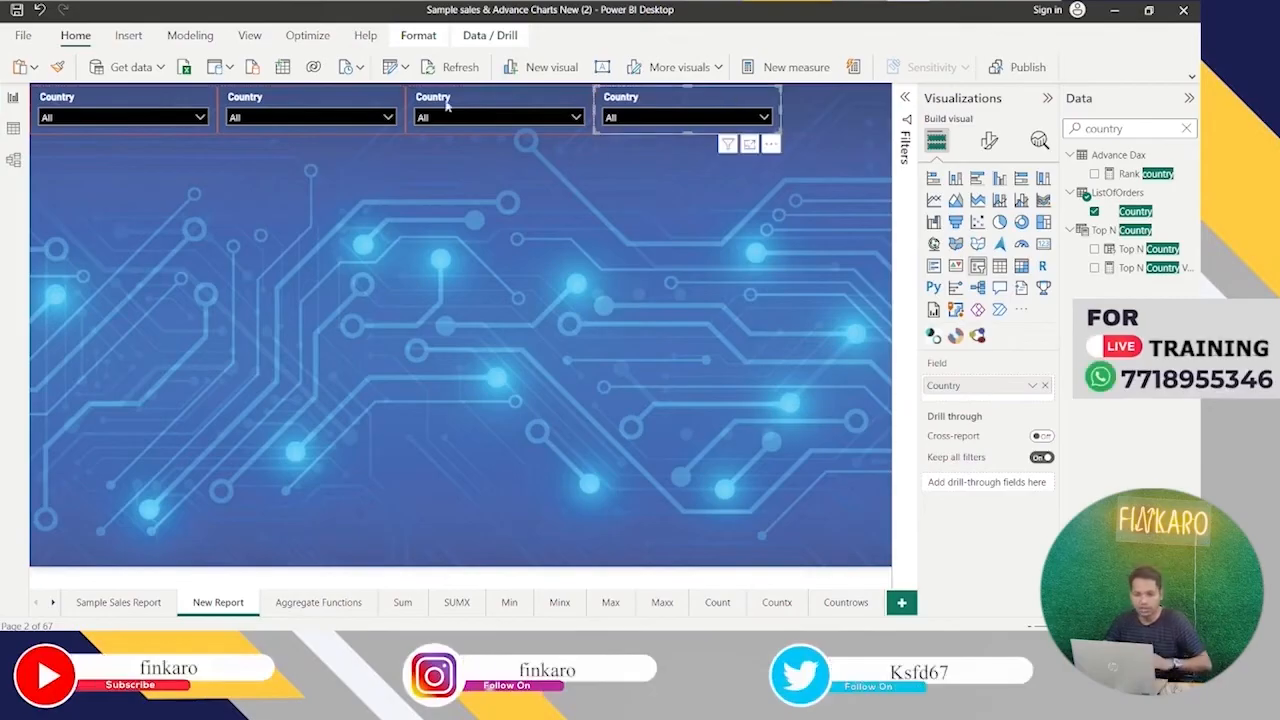
Narrow the first three slicers in the row and slide the second, third and fourth over to close the gaps.
click(156, 105)
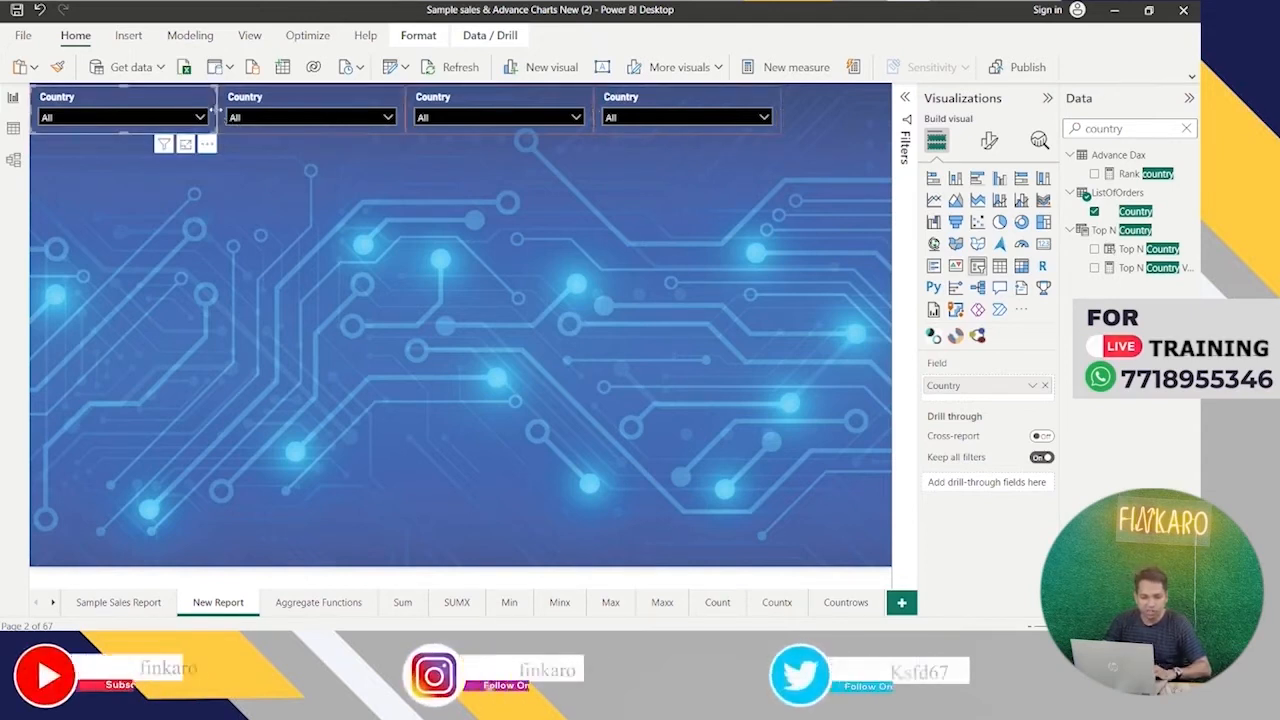
drag(219, 117, 187, 116)
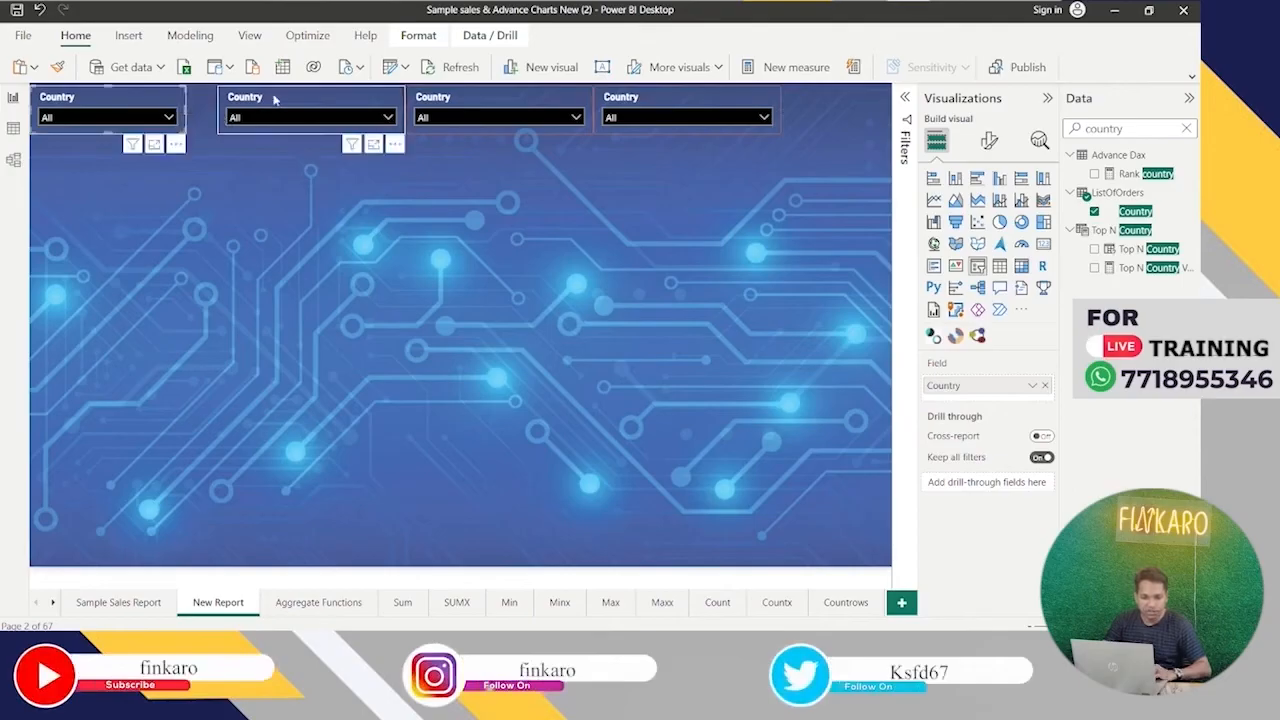
drag(274, 98, 243, 100)
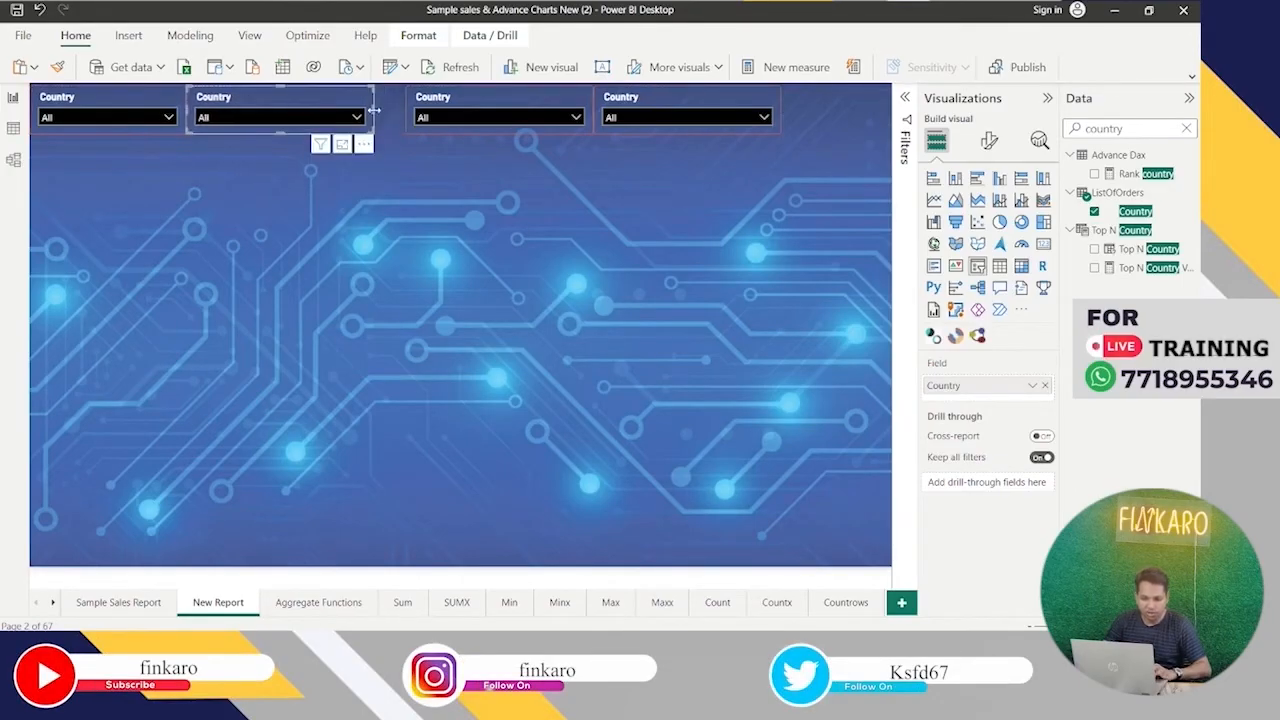
drag(372, 111, 340, 110)
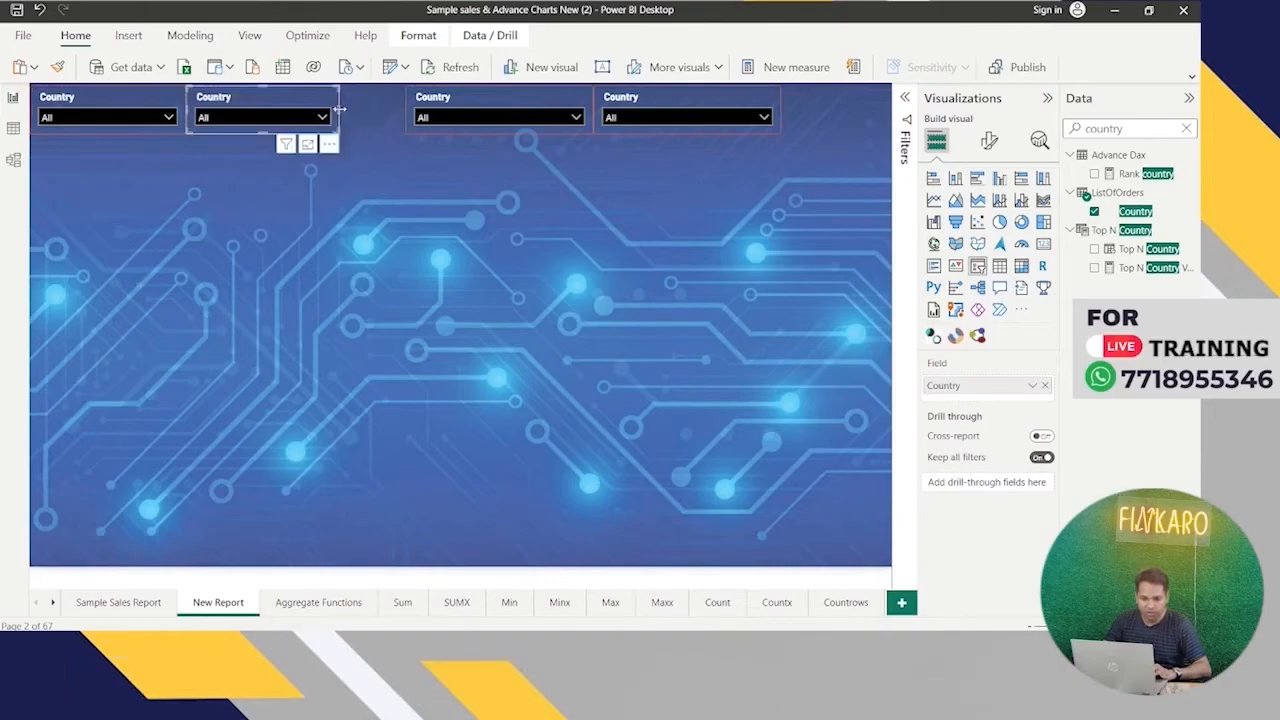
drag(467, 107, 403, 109)
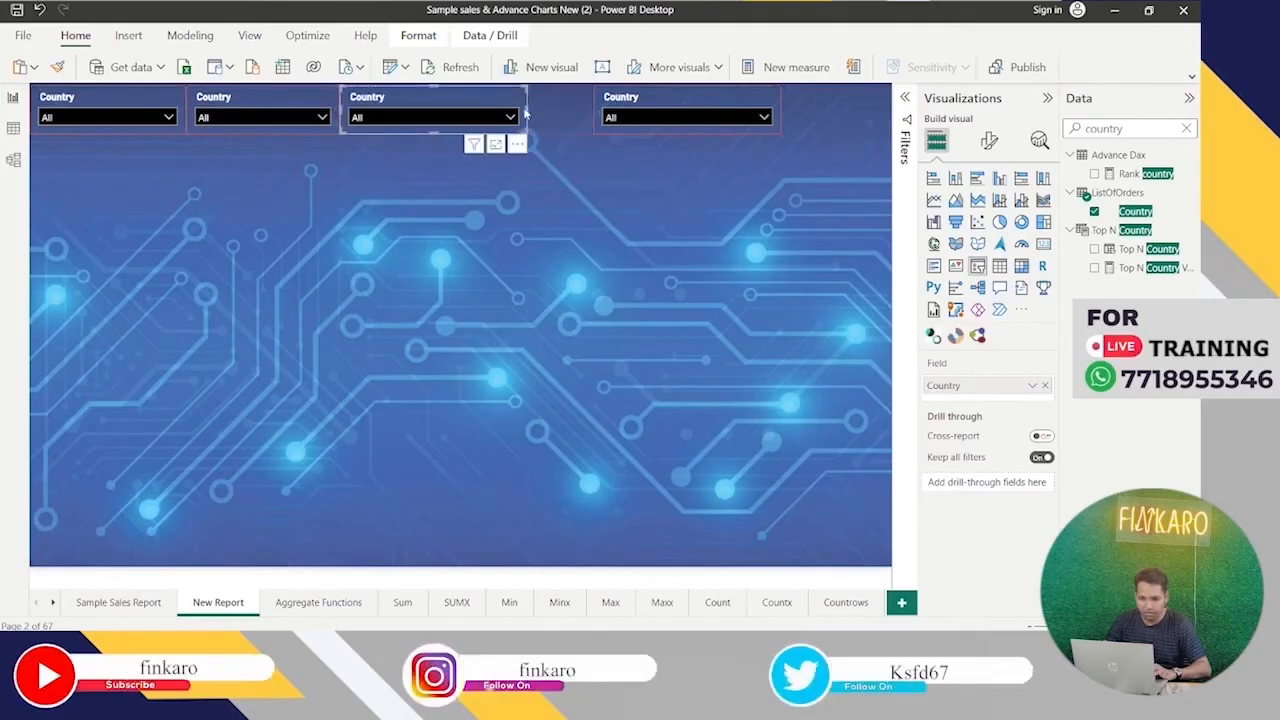
drag(527, 108, 494, 112)
drag(651, 100, 564, 110)
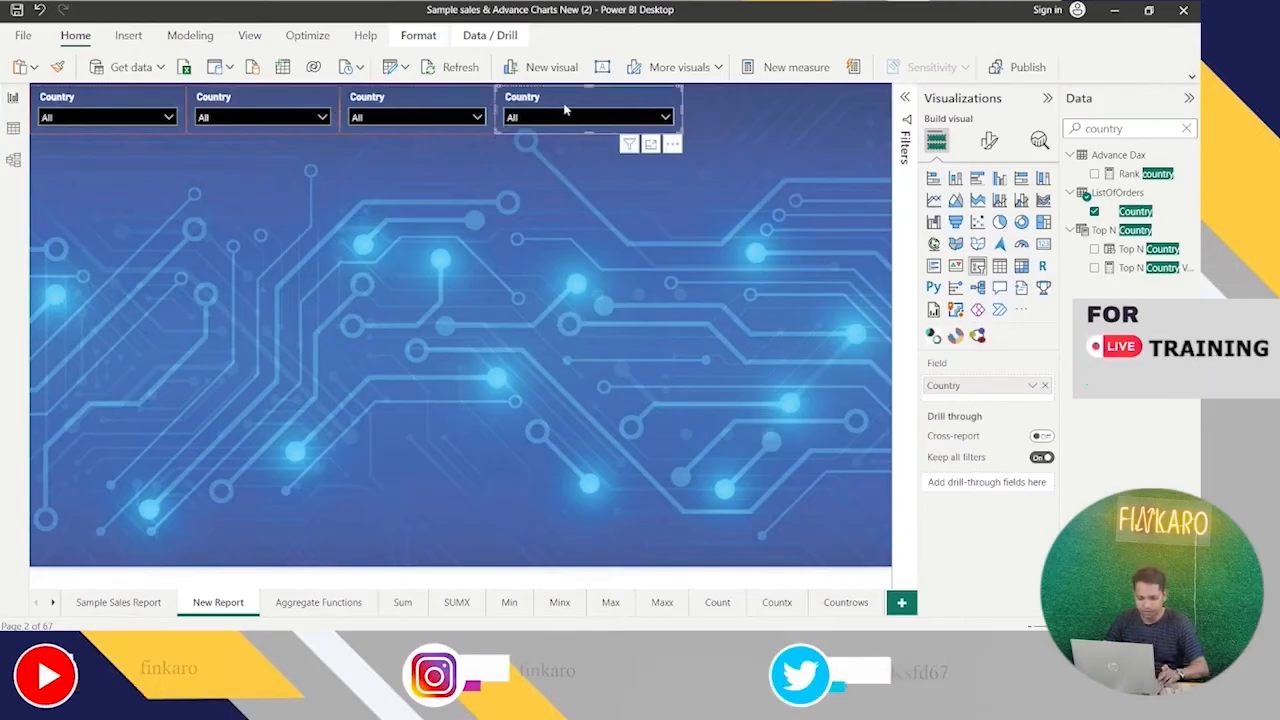
Duplicate the fourth slicer and place the copy at the far end of the row, near the page's right edge.
key(ctrl+v)
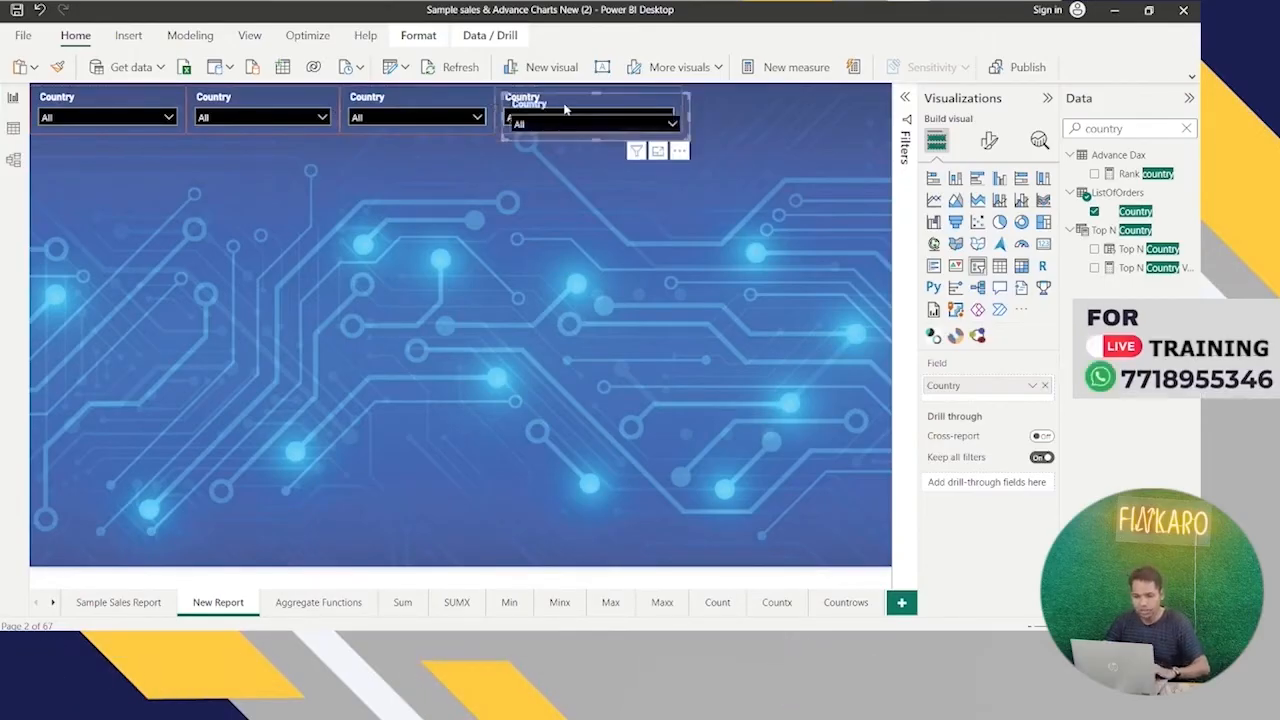
drag(565, 110, 766, 100)
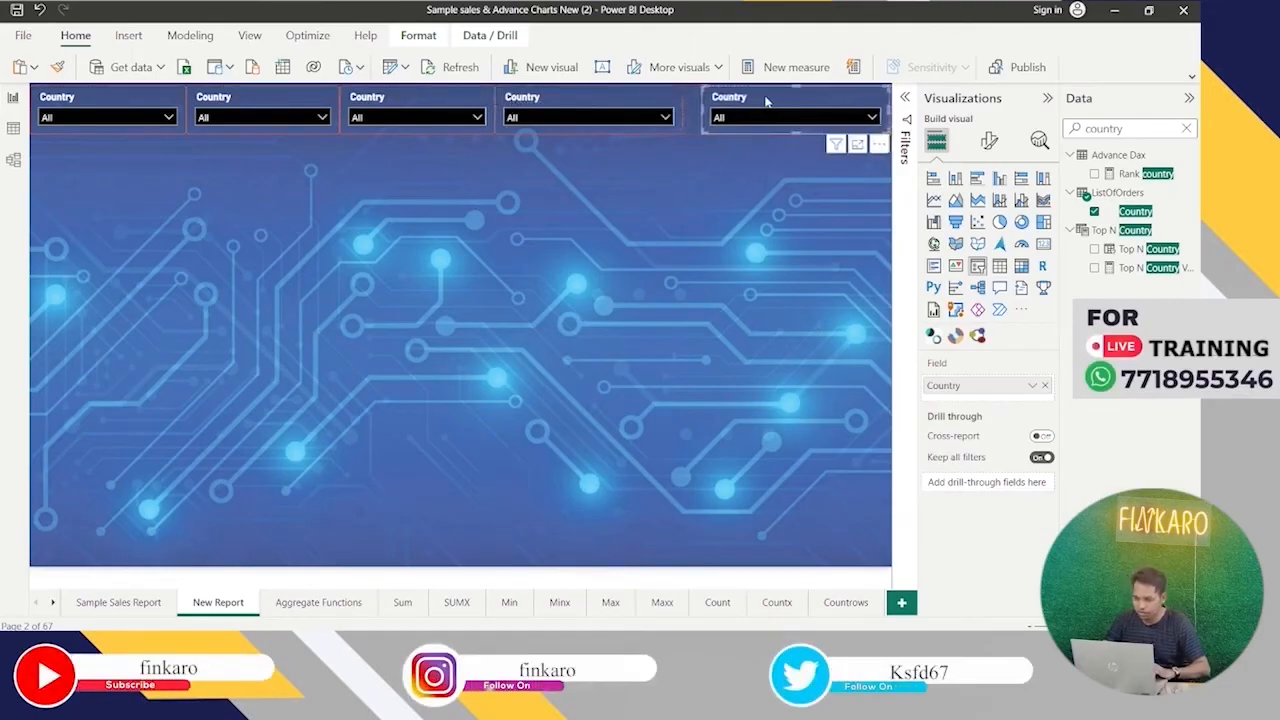
Widen the fourth slicer in the row to close the gap before the fifth.
click(680, 102)
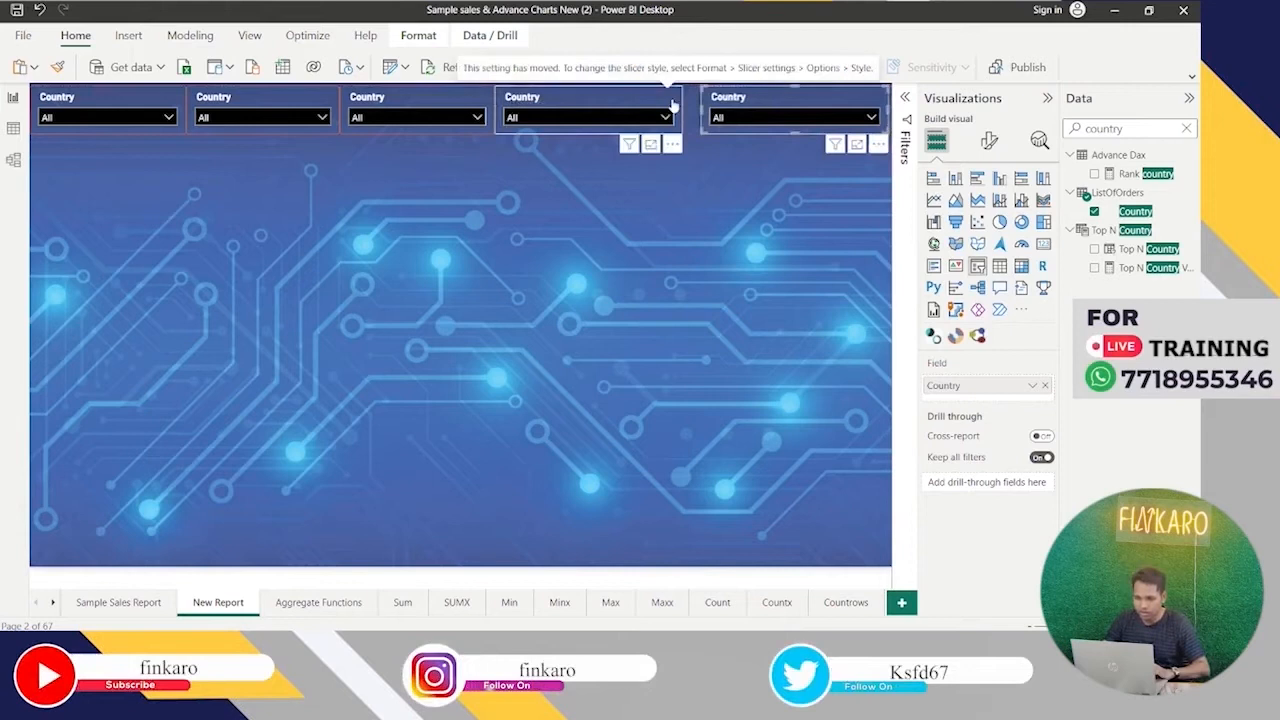
drag(680, 112, 700, 117)
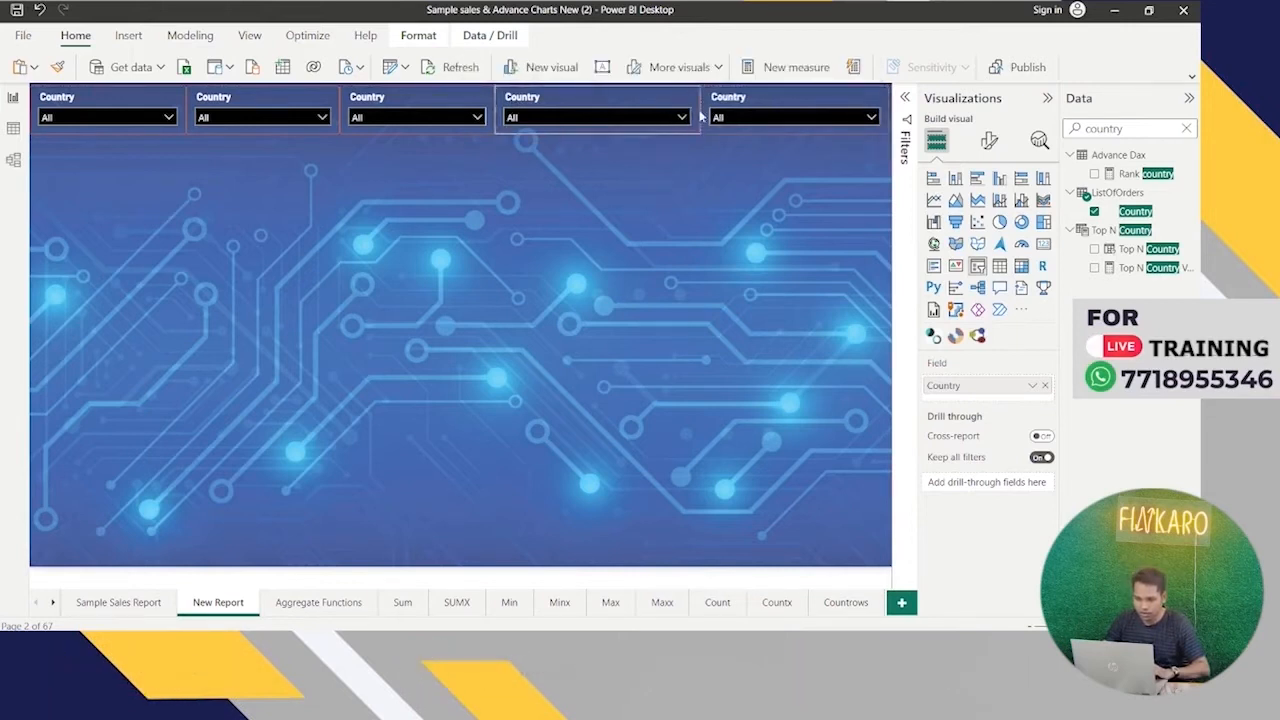
click(616, 176)
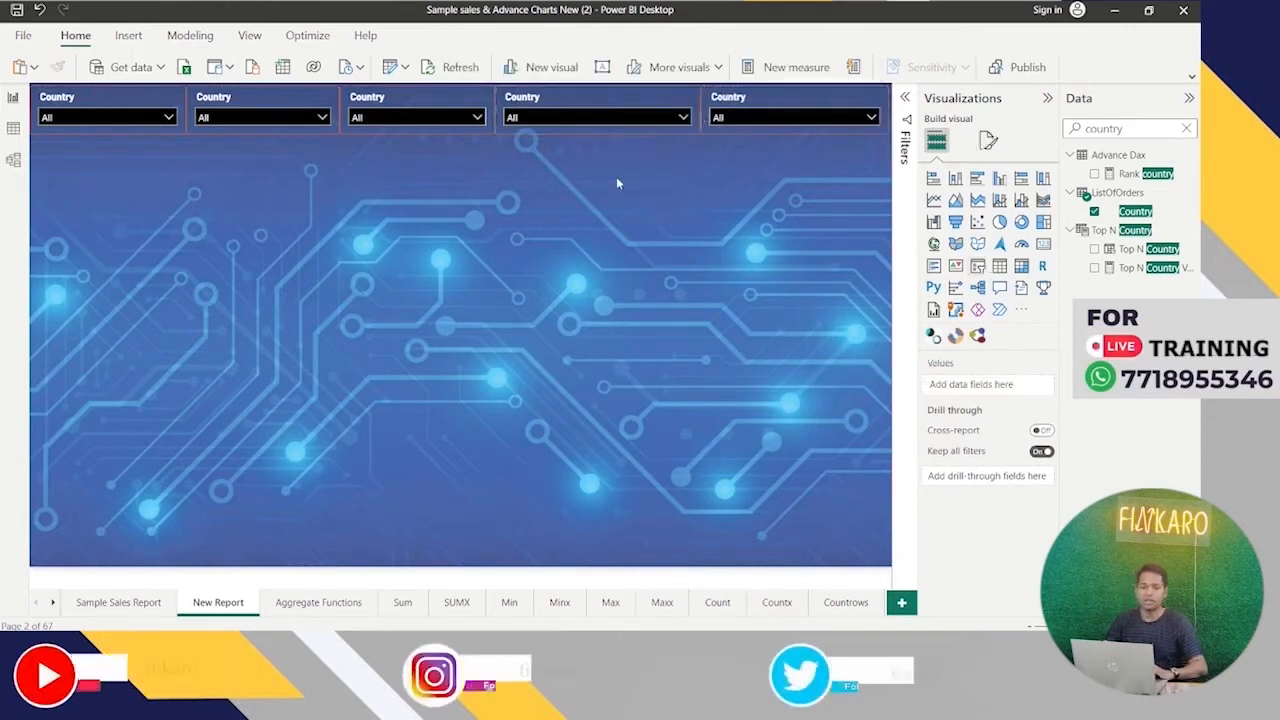
Replace the Country field of the second slicer with State from ListOfOrders.
click(263, 107)
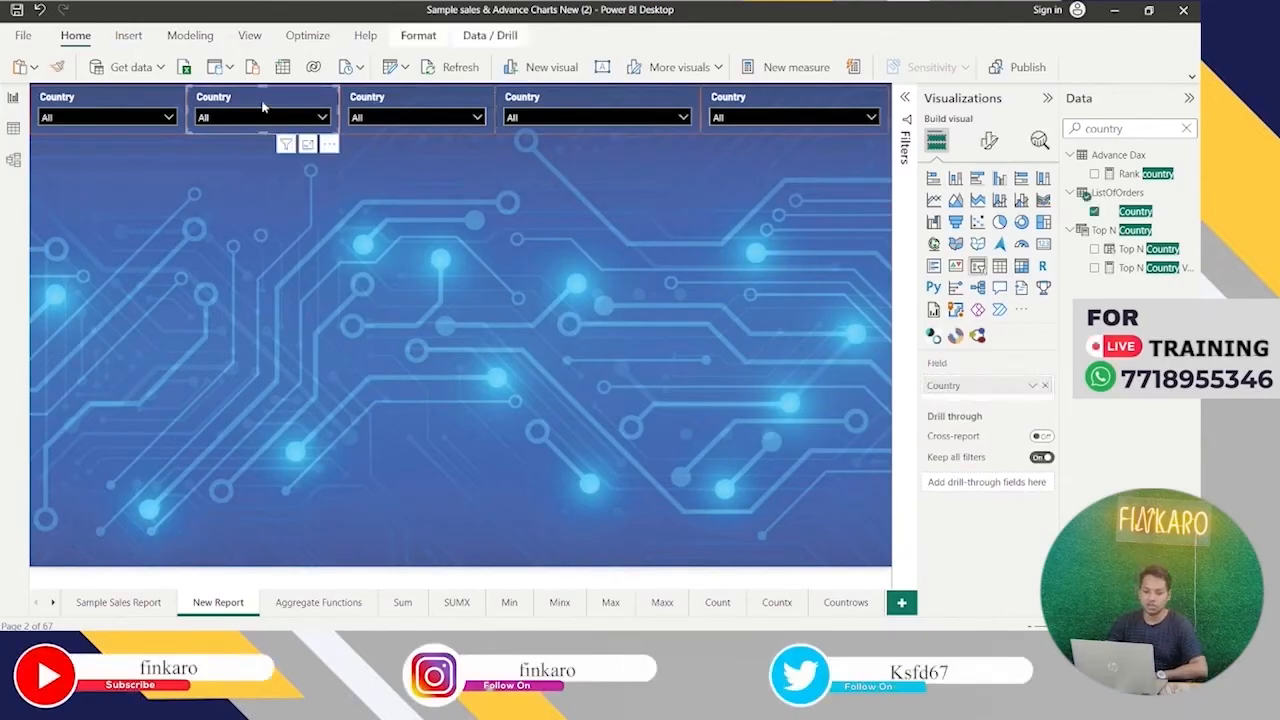
click(1048, 386)
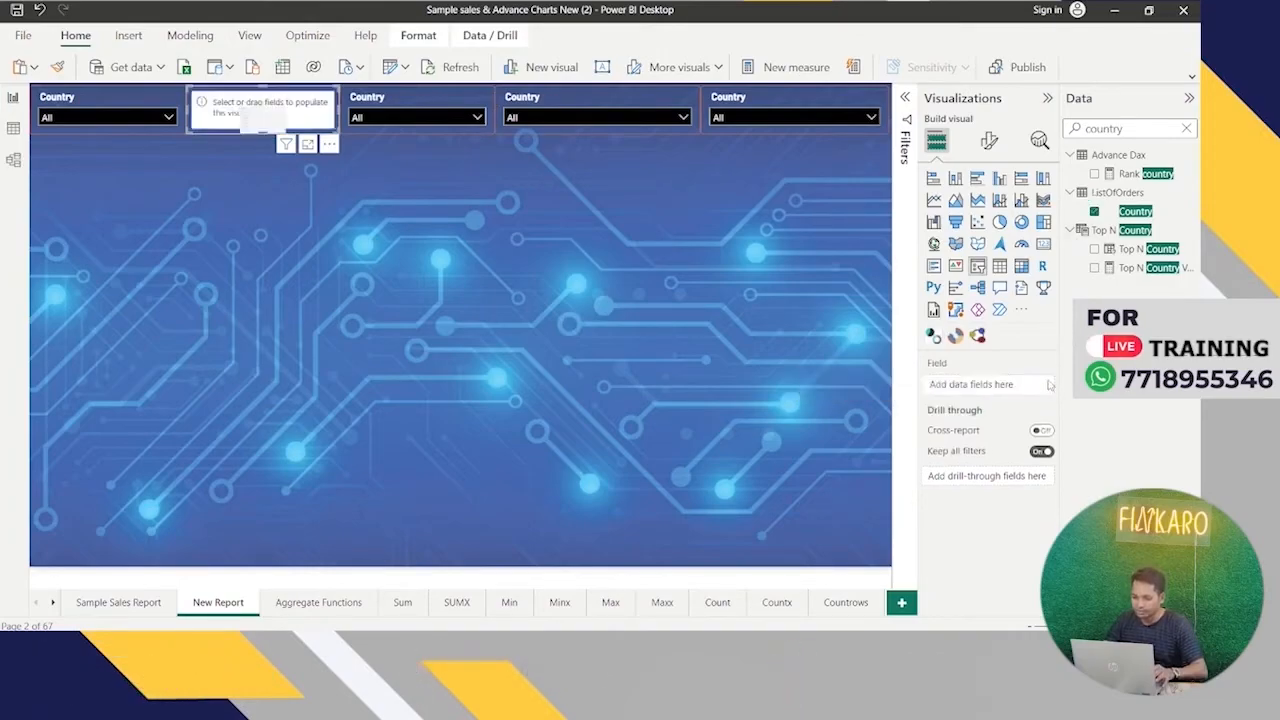
double_click(1128, 128)
text(sta)
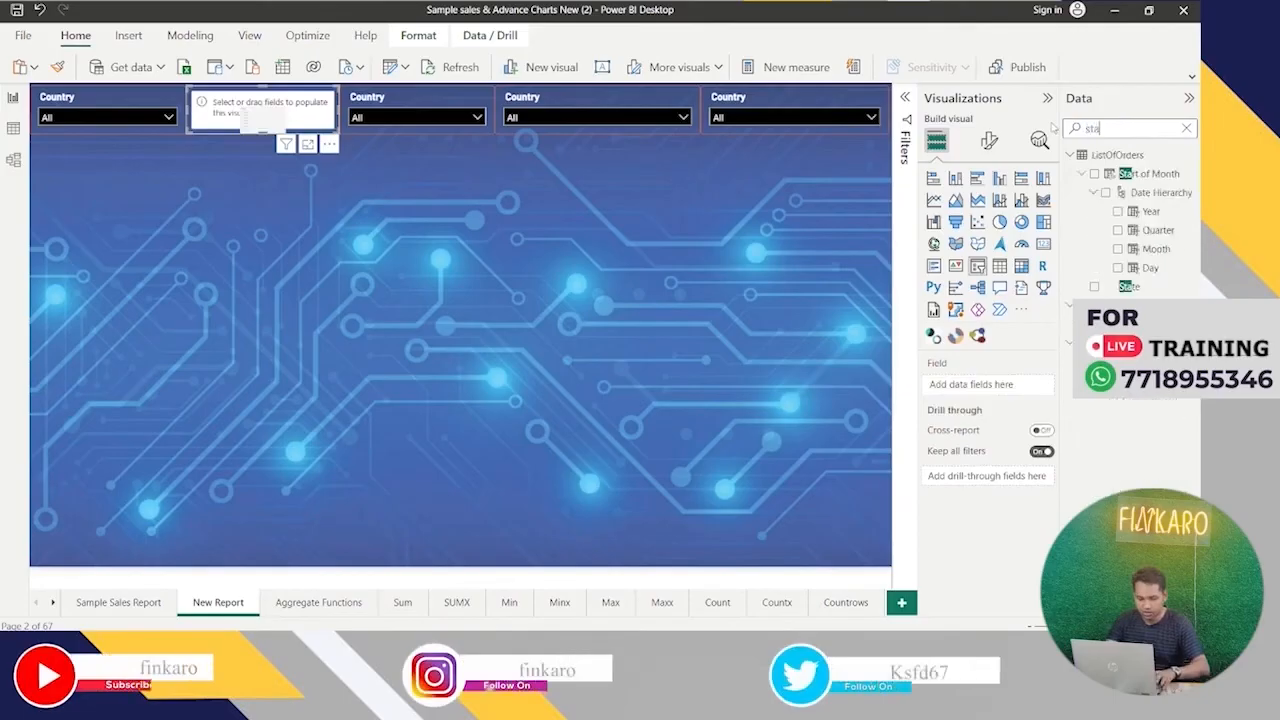
text(te)
drag(1133, 186, 1004, 398)
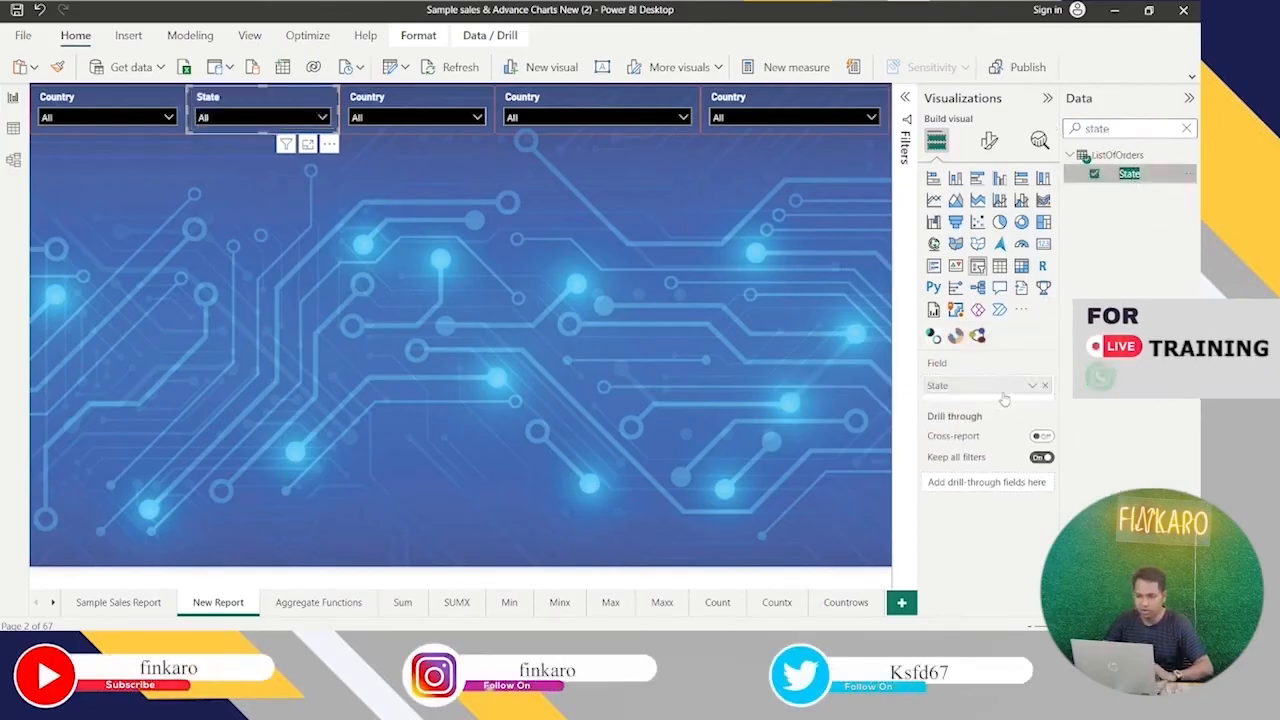
Replace the Country field of the third slicer with Region from ListOfOrders.
click(399, 100)
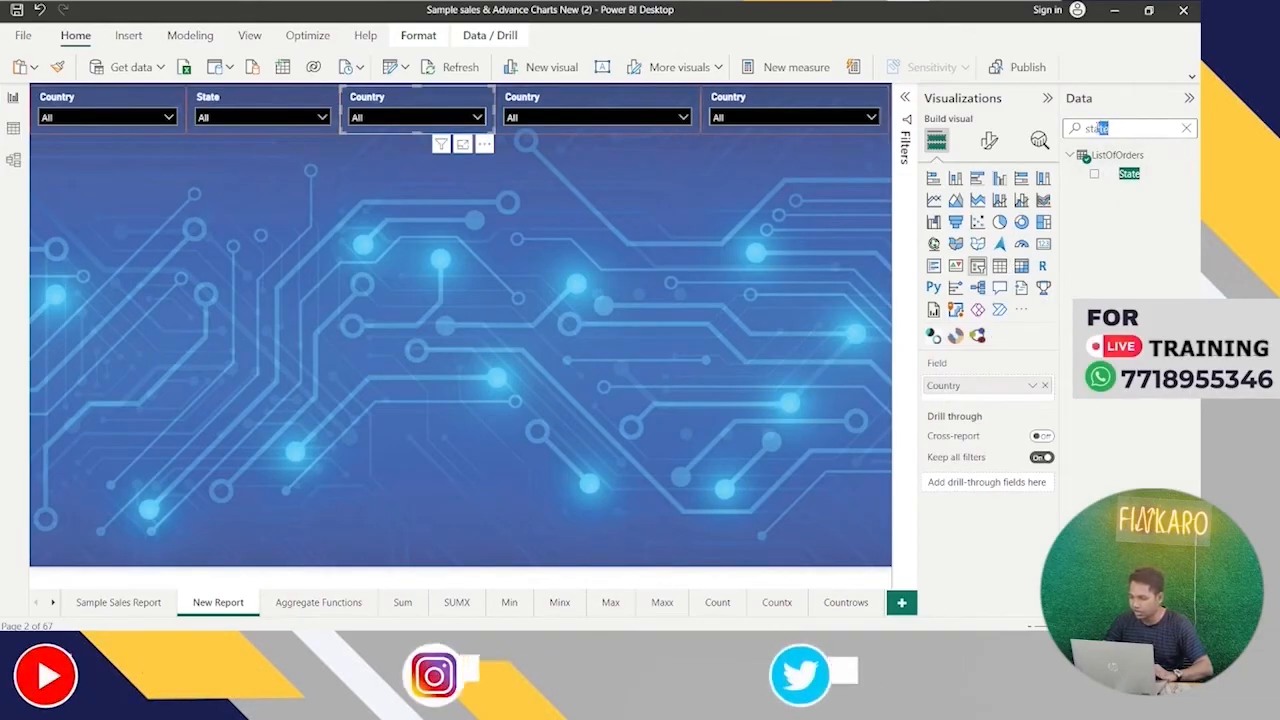
drag(1112, 128, 1073, 128)
text(regio)
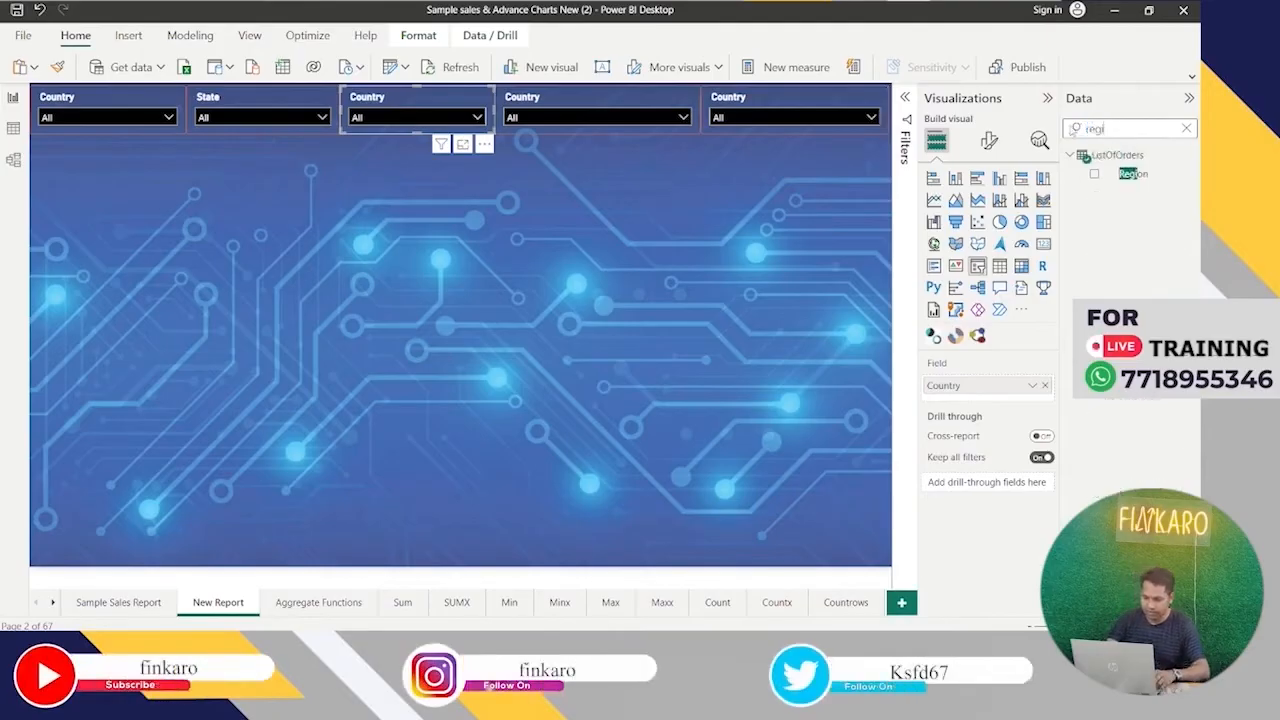
click(1045, 387)
drag(1155, 174, 1000, 388)
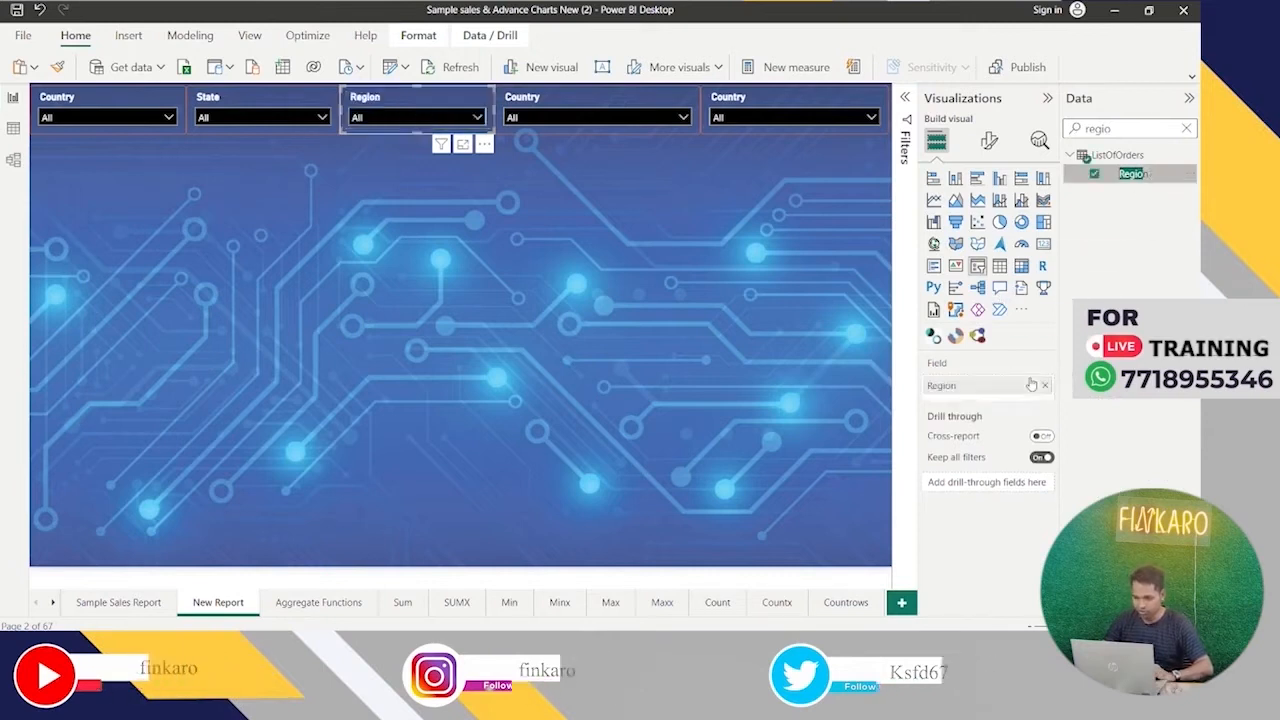
Replace the Country field of the fourth slicer with Ship Mode from ListOfOrders.
click(580, 103)
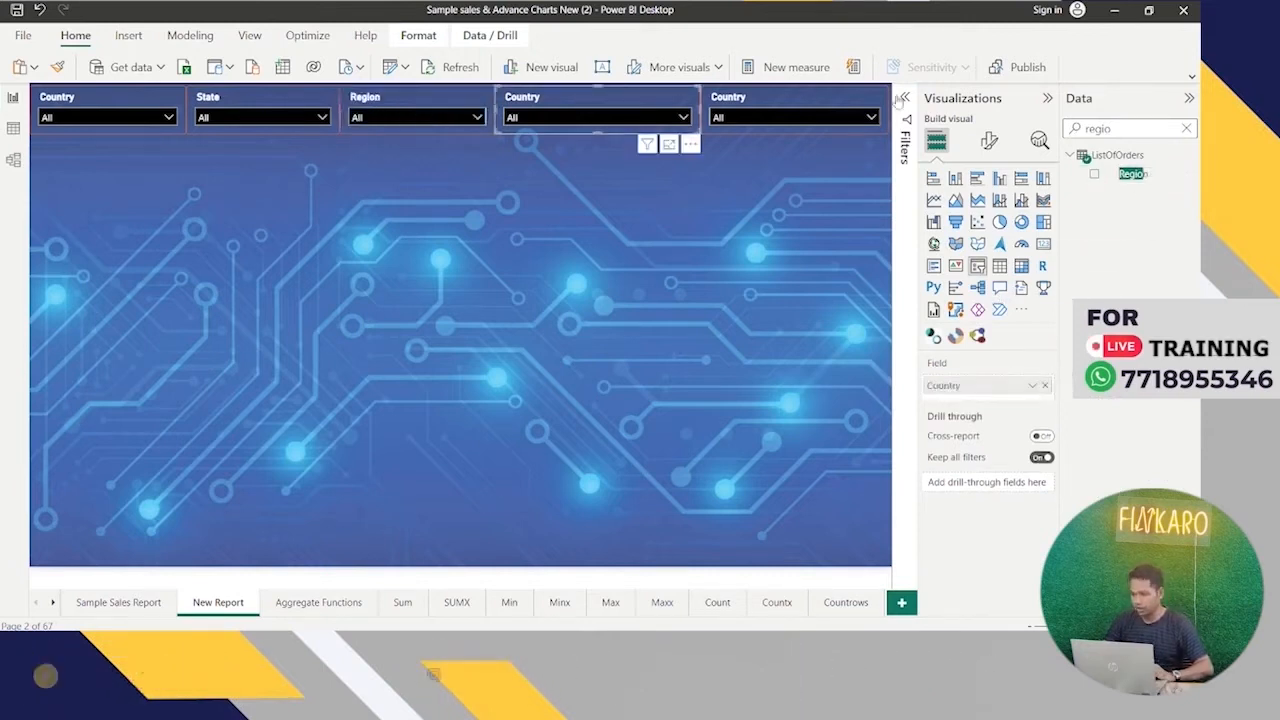
drag(1122, 127, 1073, 122)
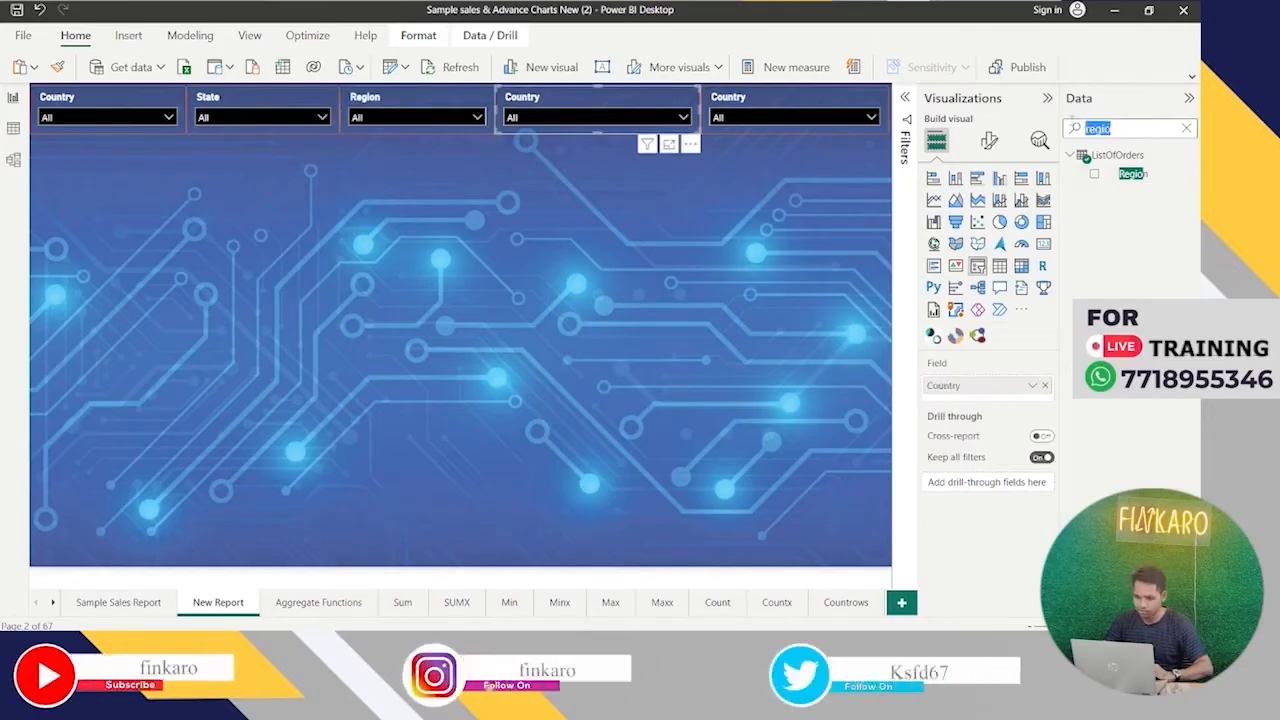
text(ship)
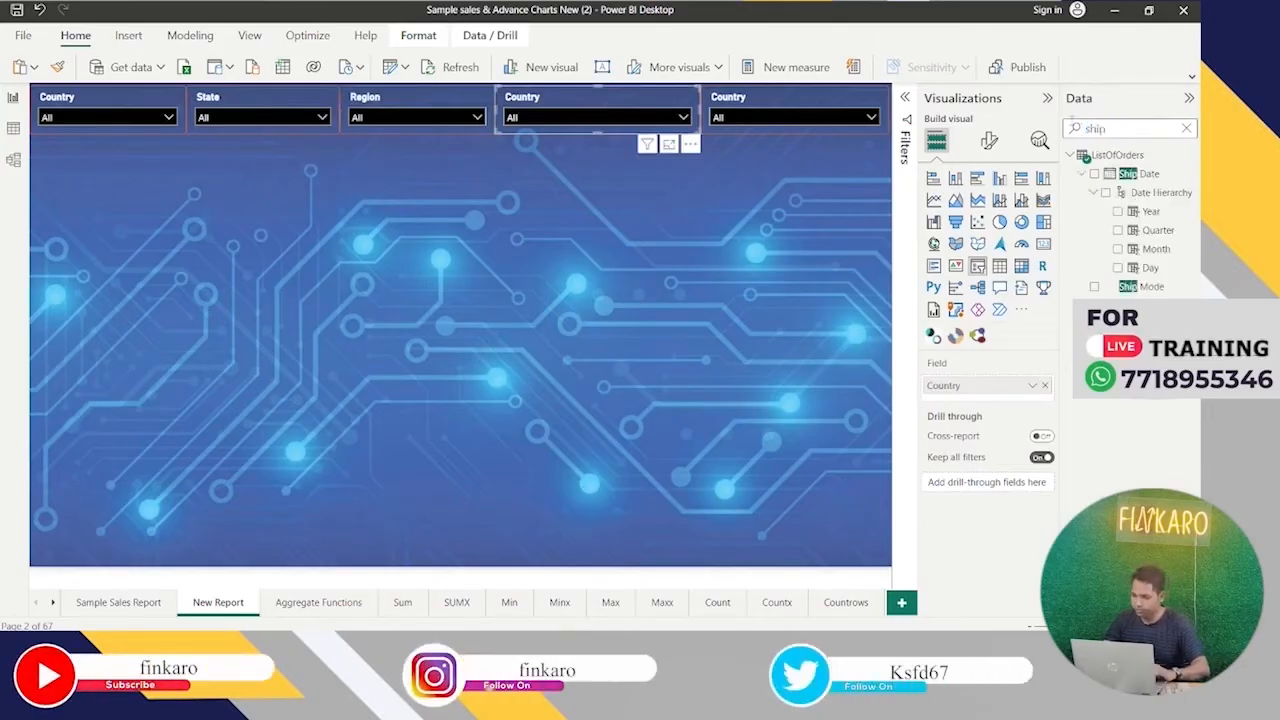
click(1046, 386)
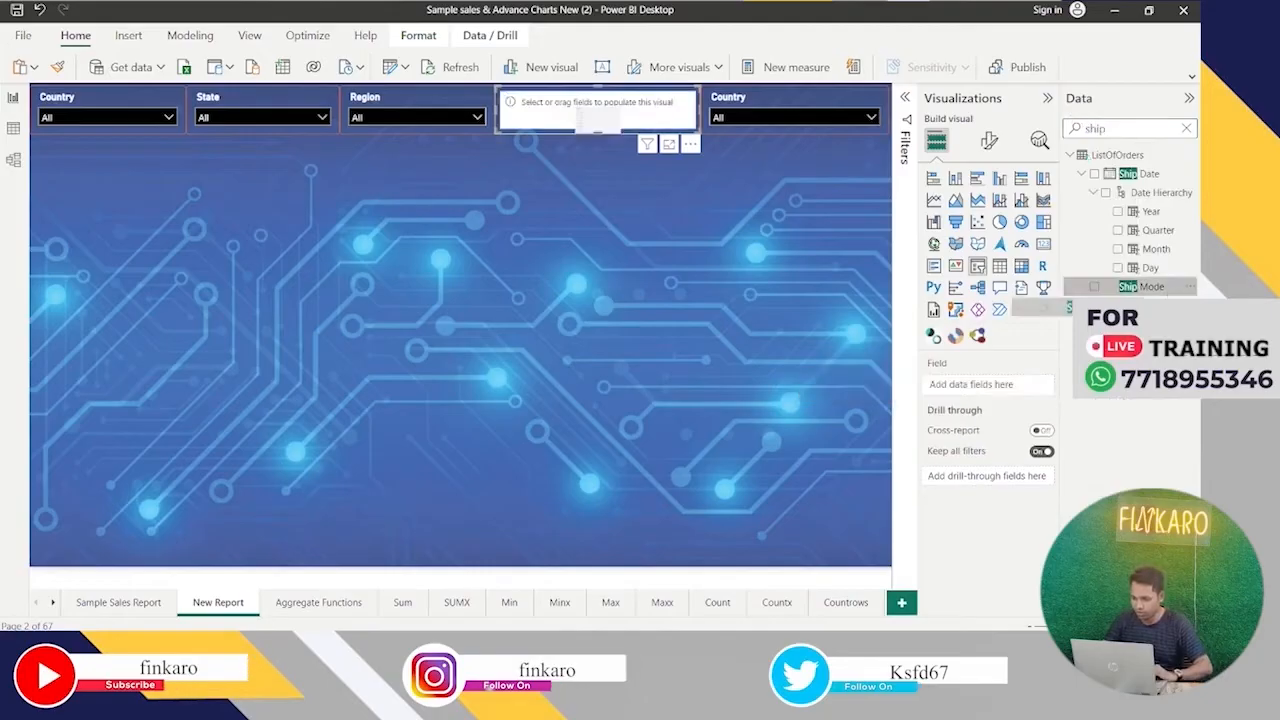
click(1094, 287)
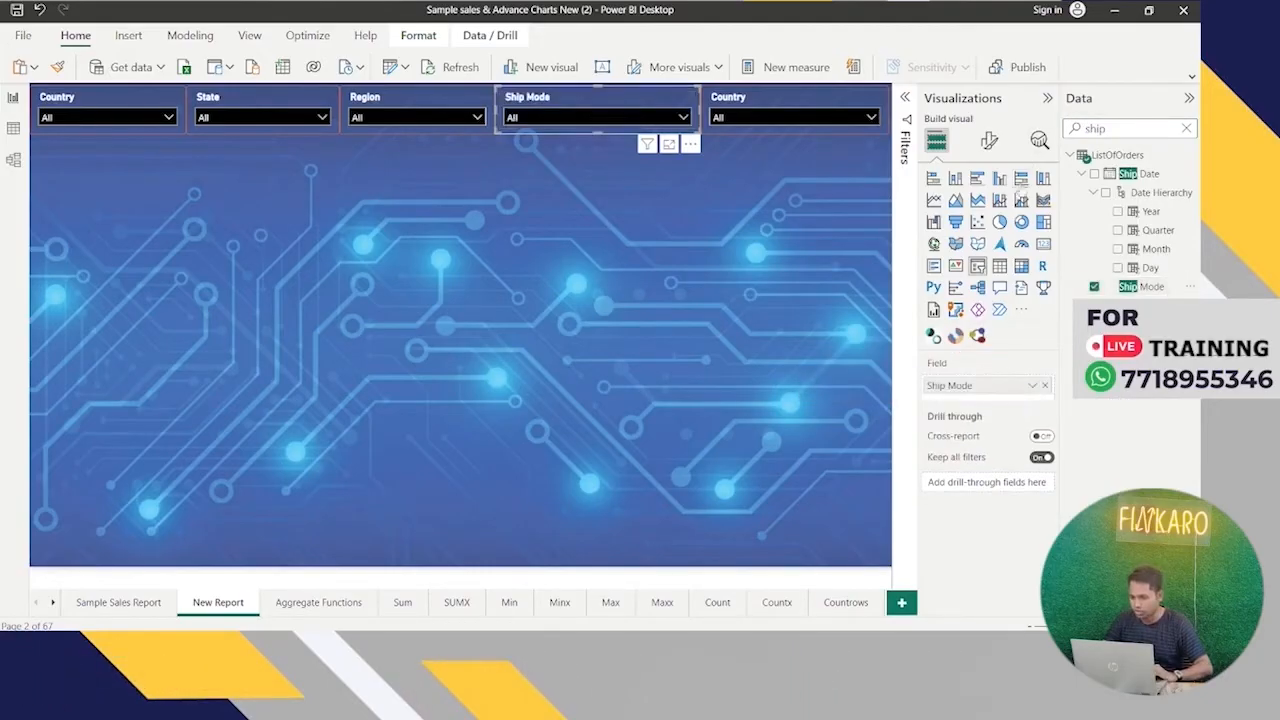
Replace the Country field of the fifth slicer with Year from the Ship Date hierarchy.
click(800, 90)
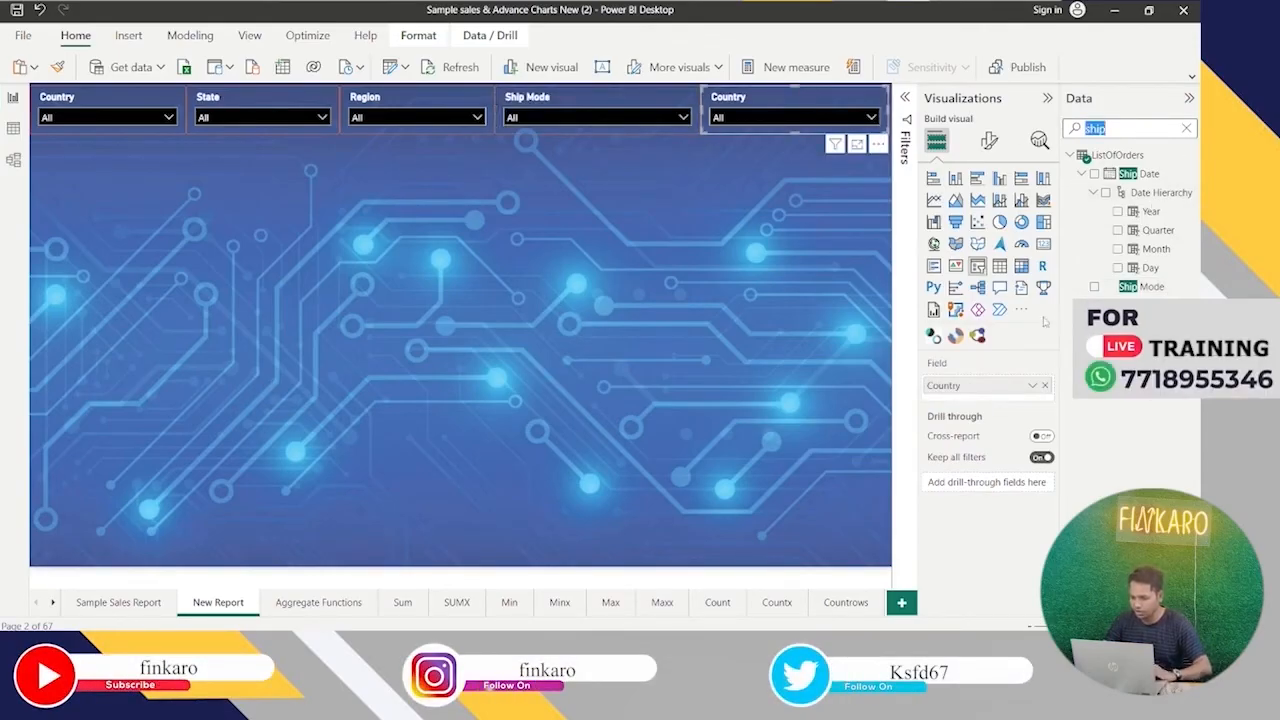
click(1043, 386)
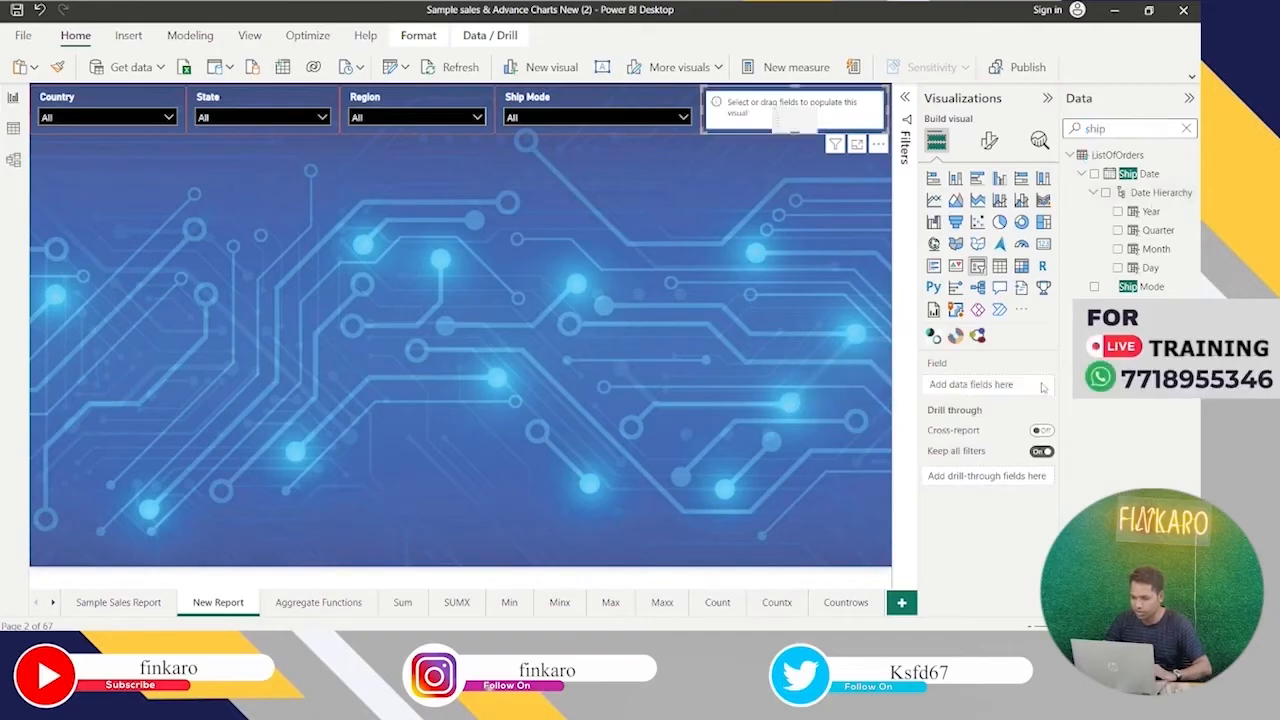
drag(1155, 212, 1031, 396)
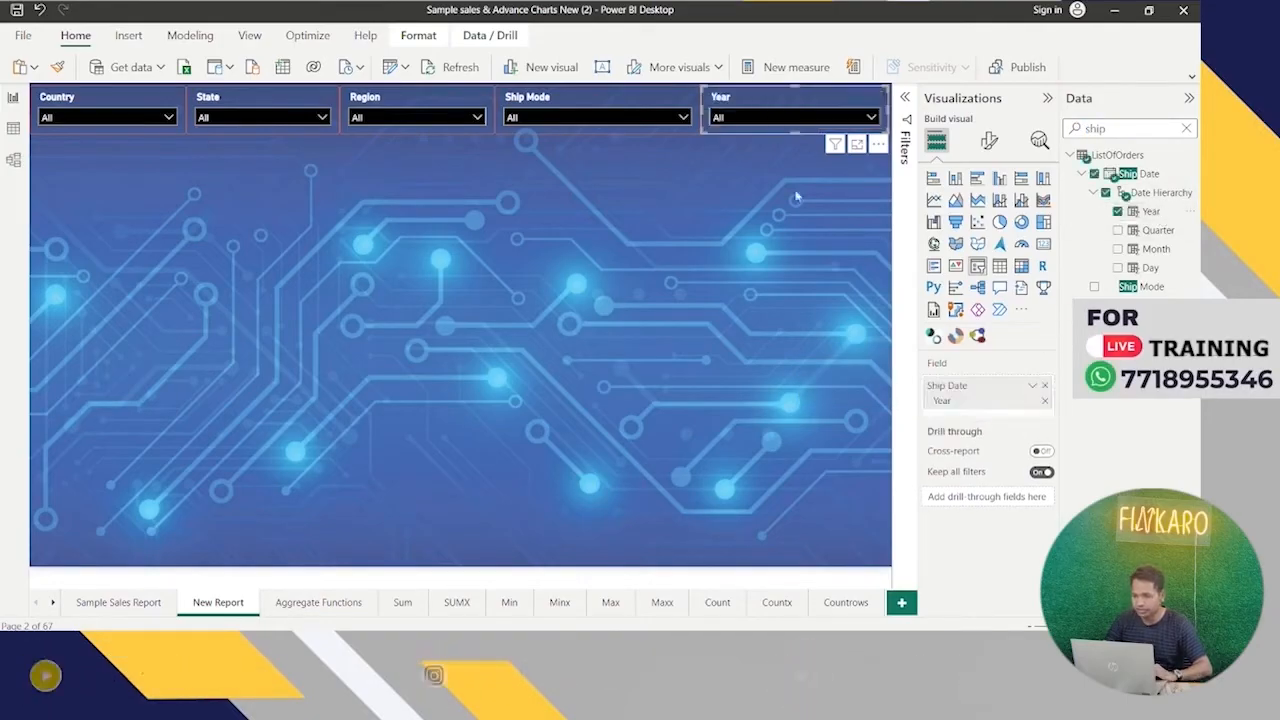
Check the dropdown lists of the Year and Ship Mode slicers, then collapse them and clear the selection.
click(868, 116)
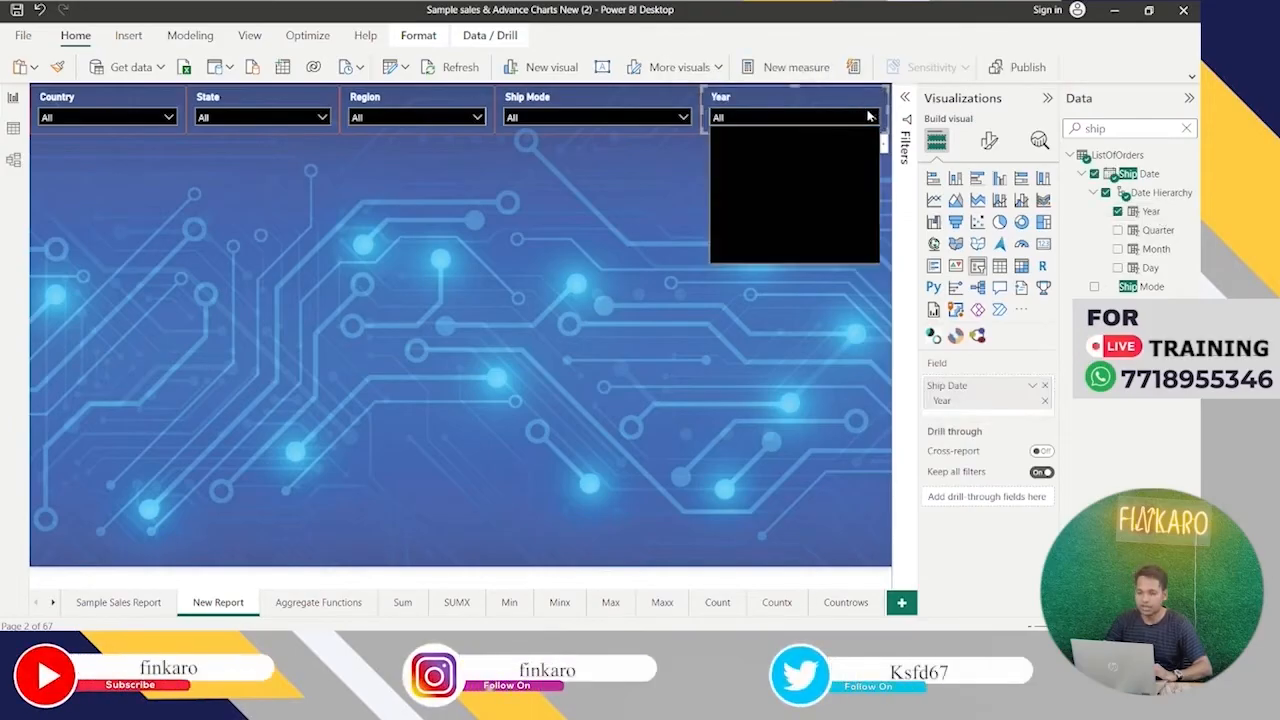
click(668, 116)
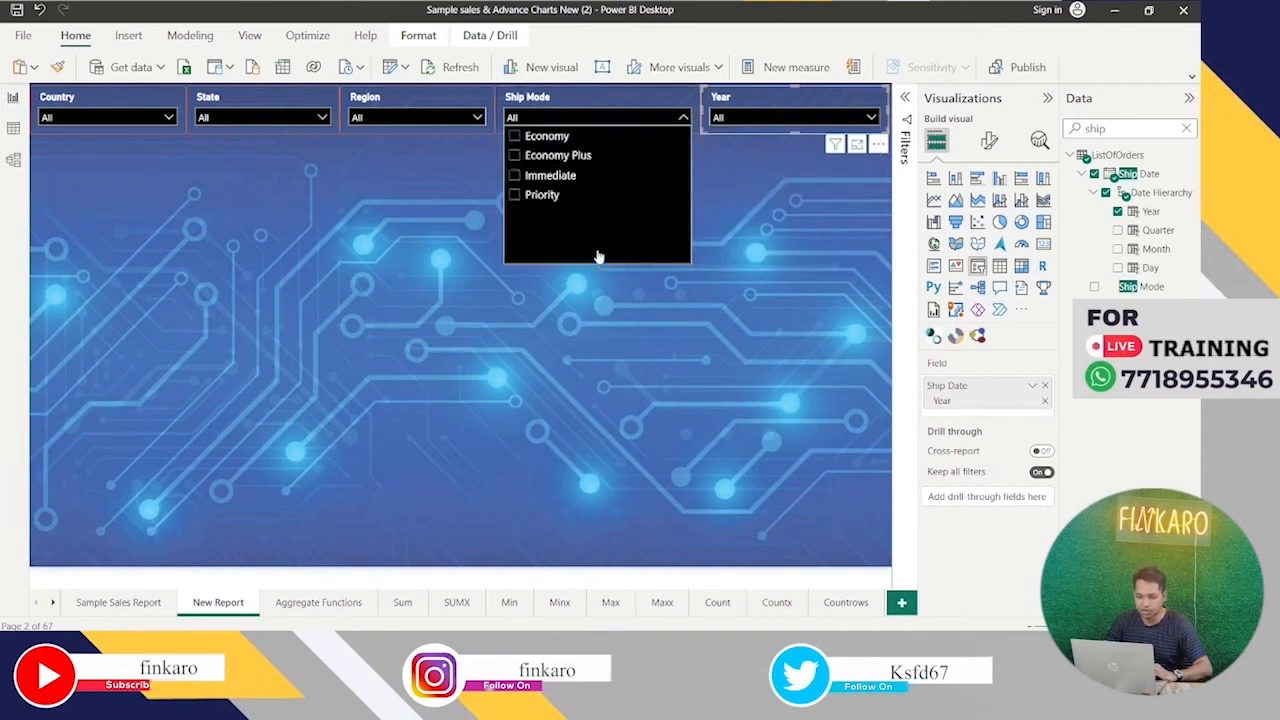
click(627, 100)
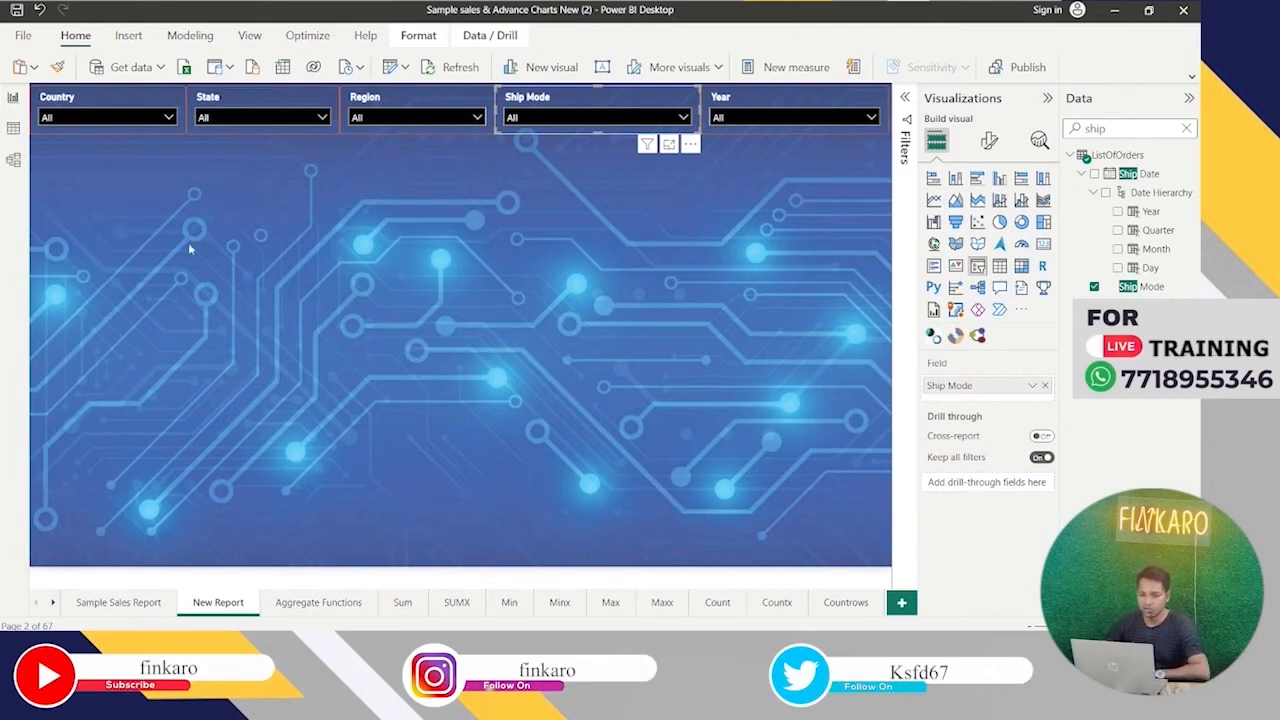
click(529, 264)
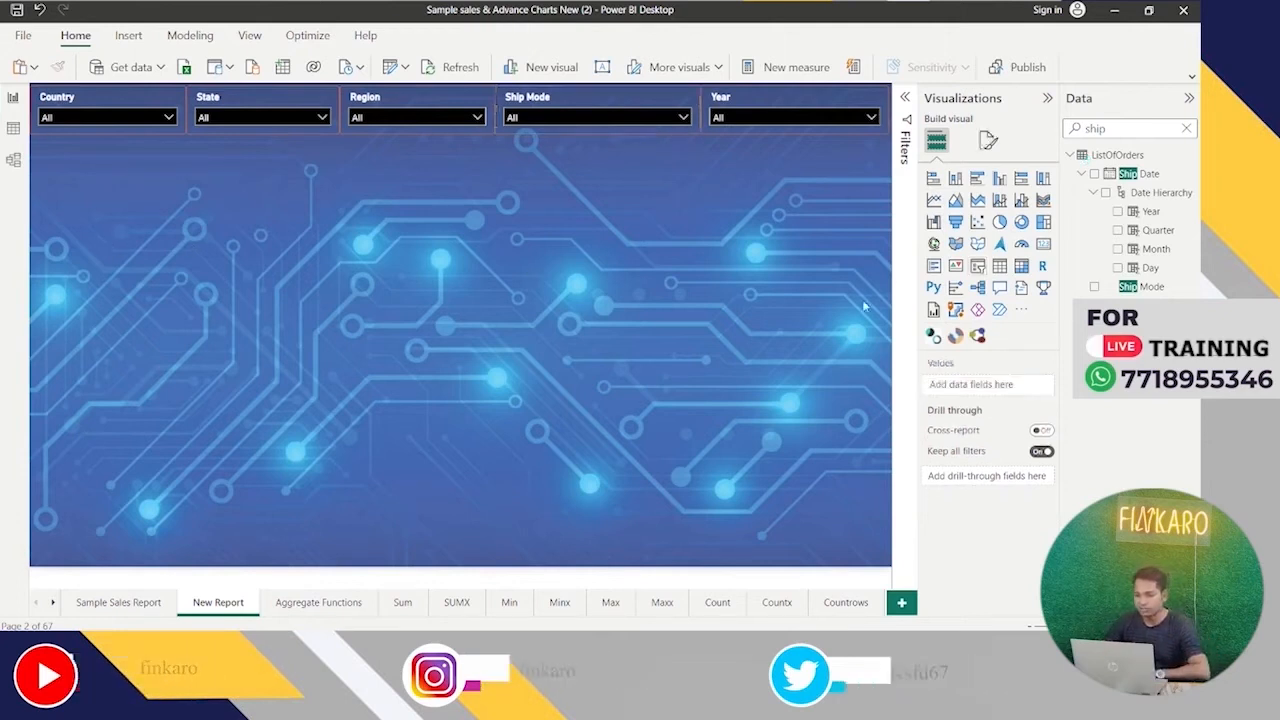
Add a card visual directly beneath the Country slicer and copy the slicer's formatting onto it.
click(1044, 246)
drag(150, 238, 152, 172)
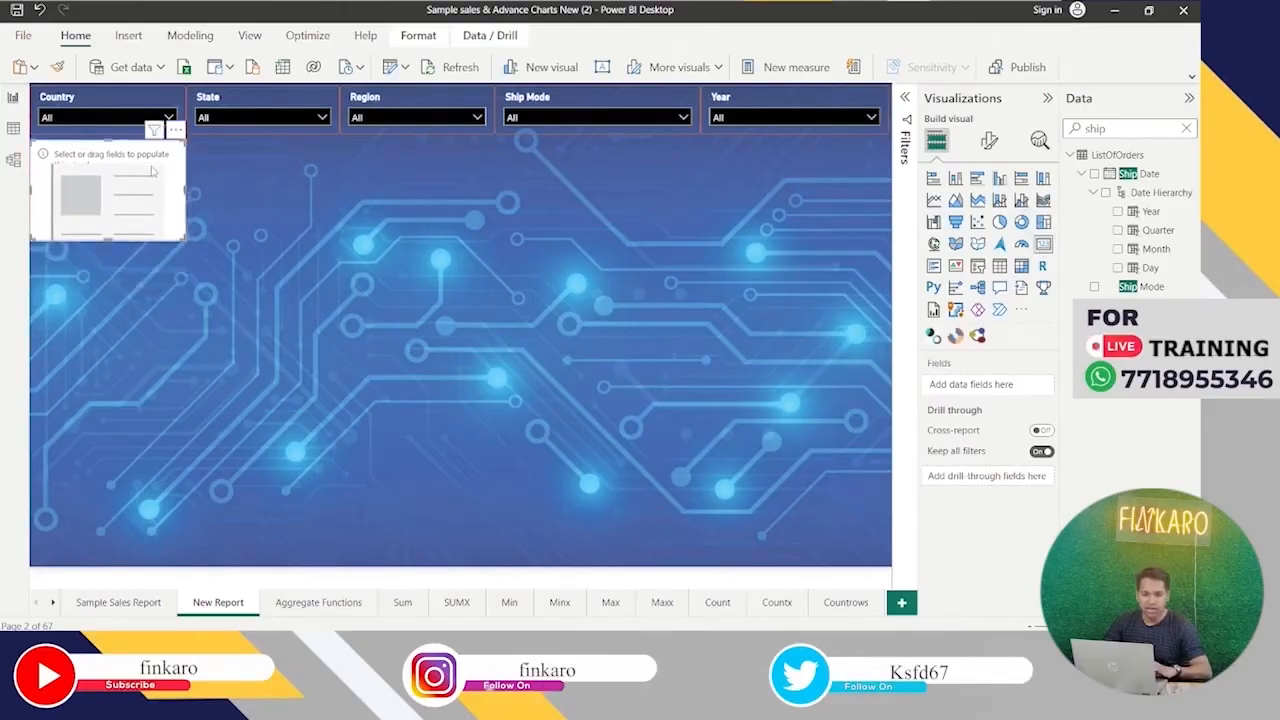
click(125, 90)
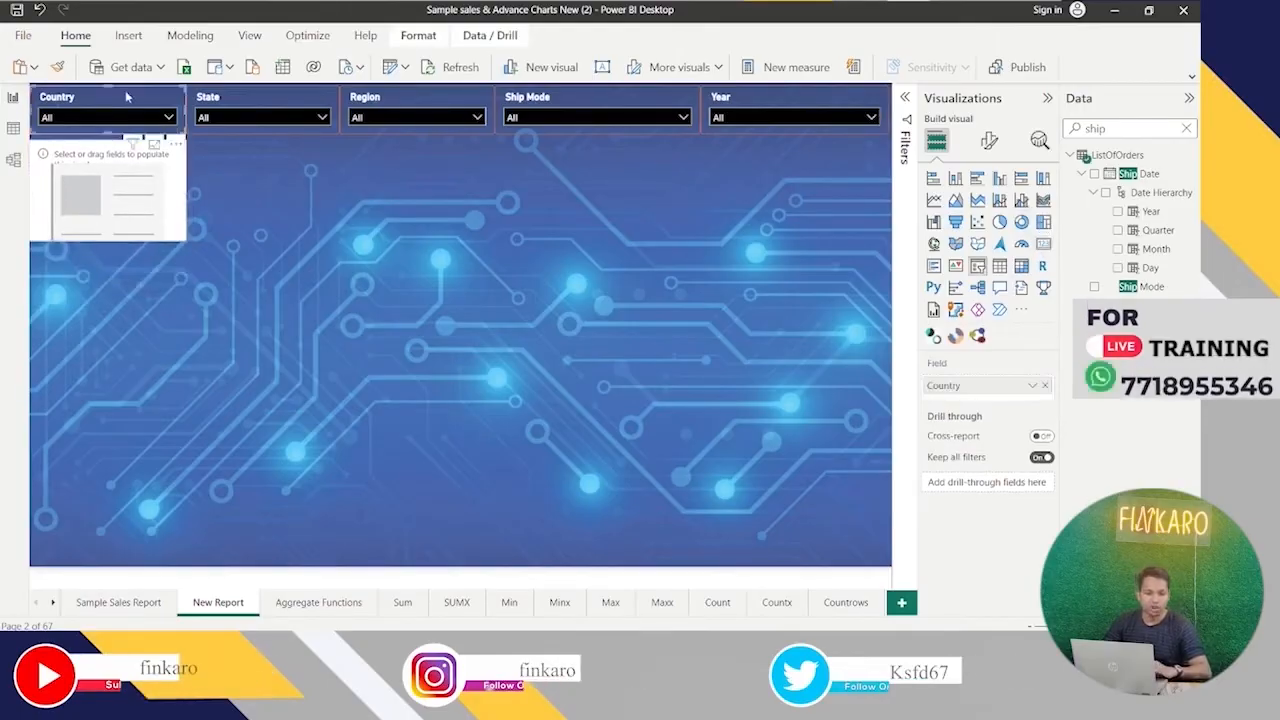
click(57, 67)
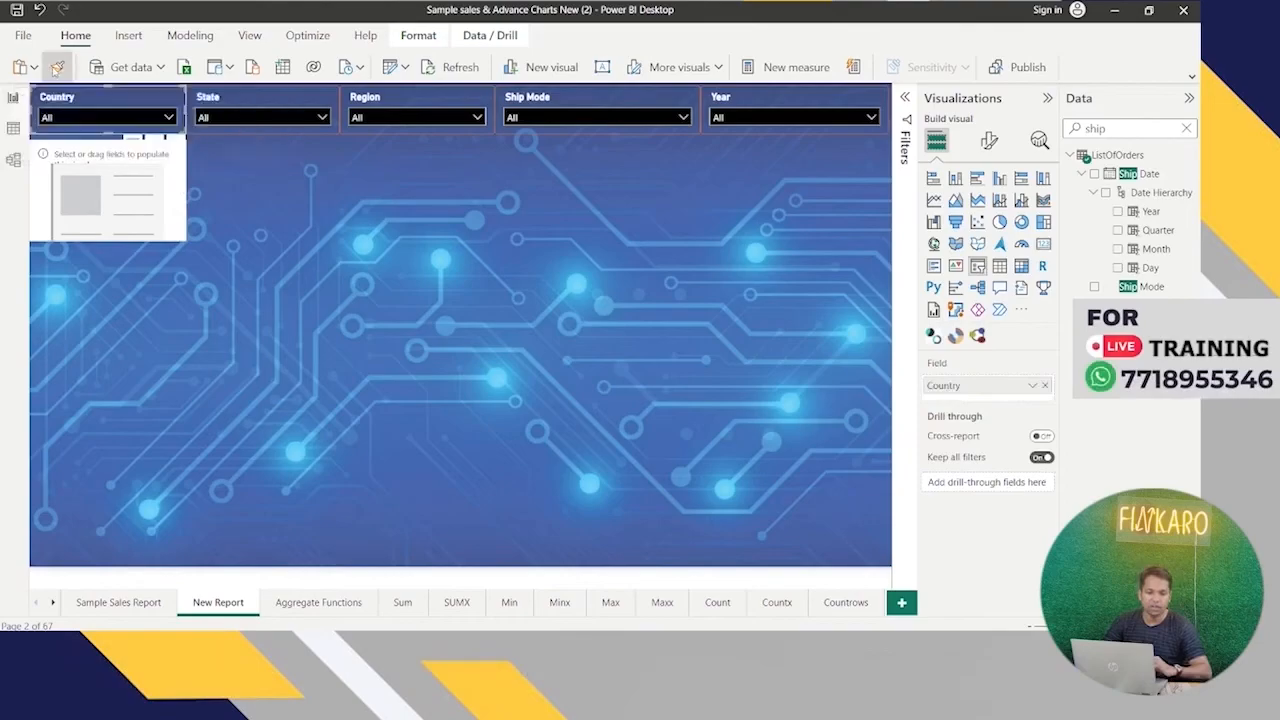
click(143, 178)
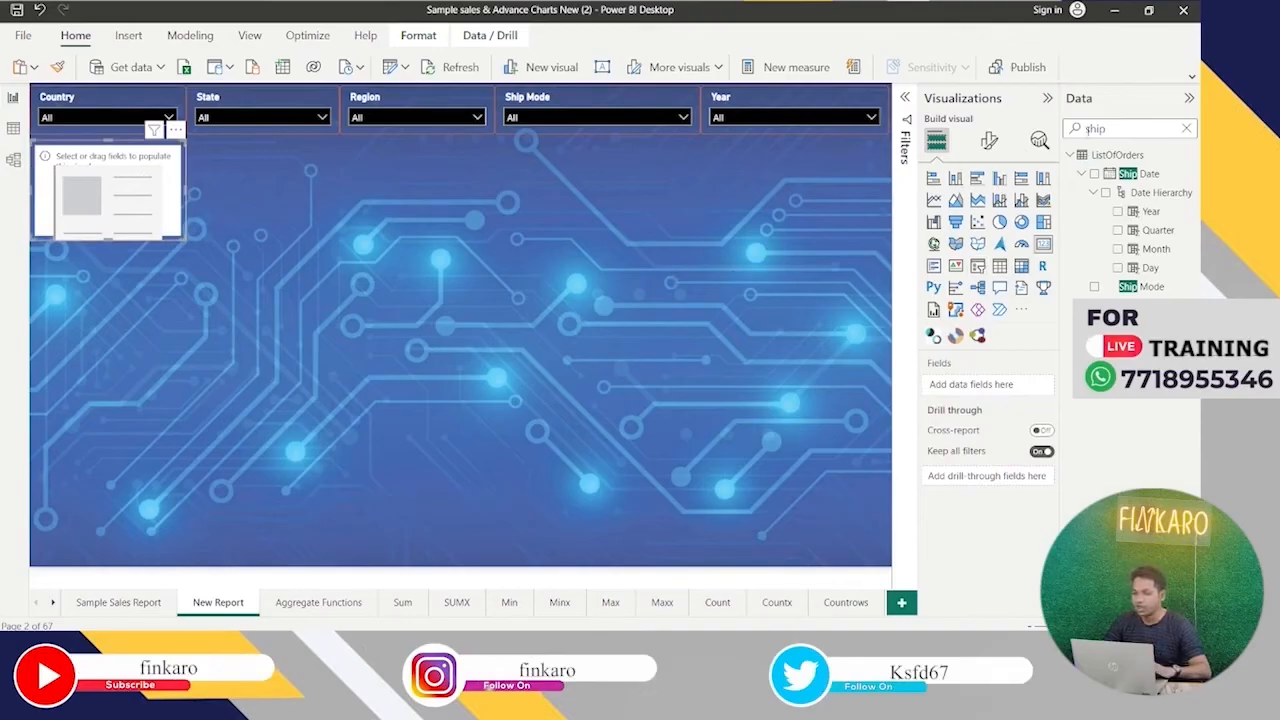
Fill the card with Product Name from OrderBreakdown and summarise the field as a count.
text(product)
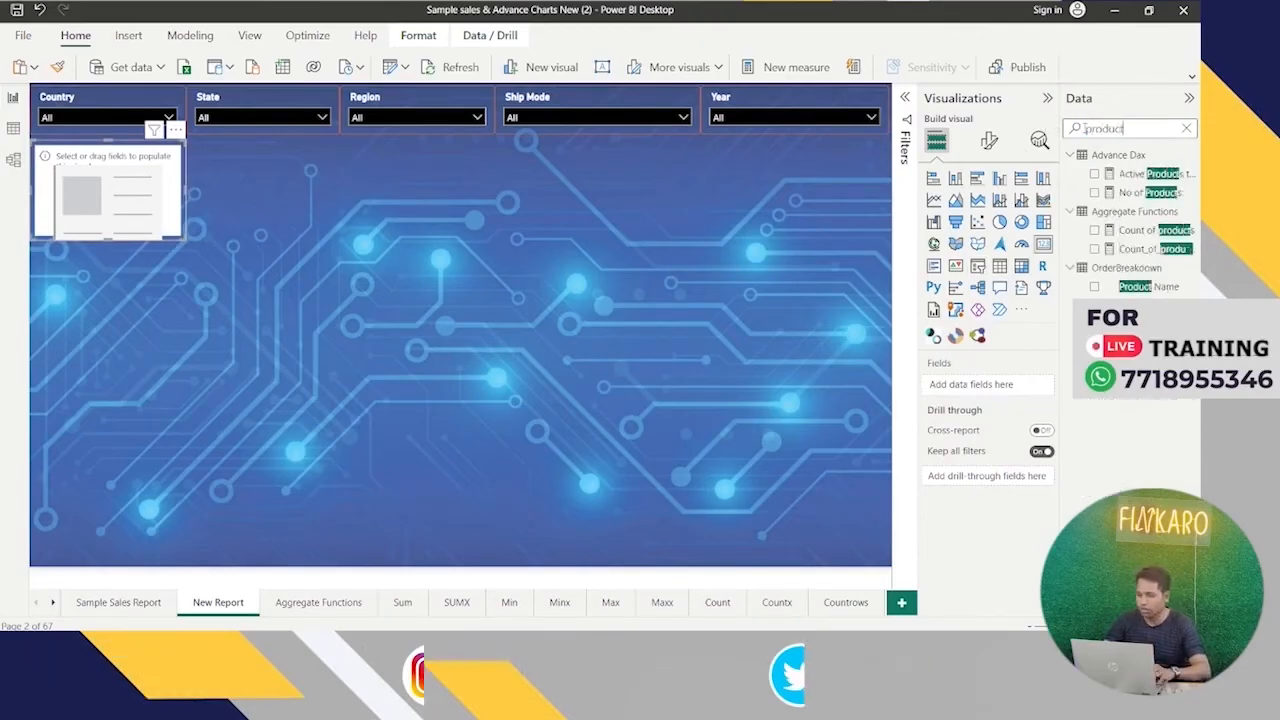
drag(1168, 292, 1030, 396)
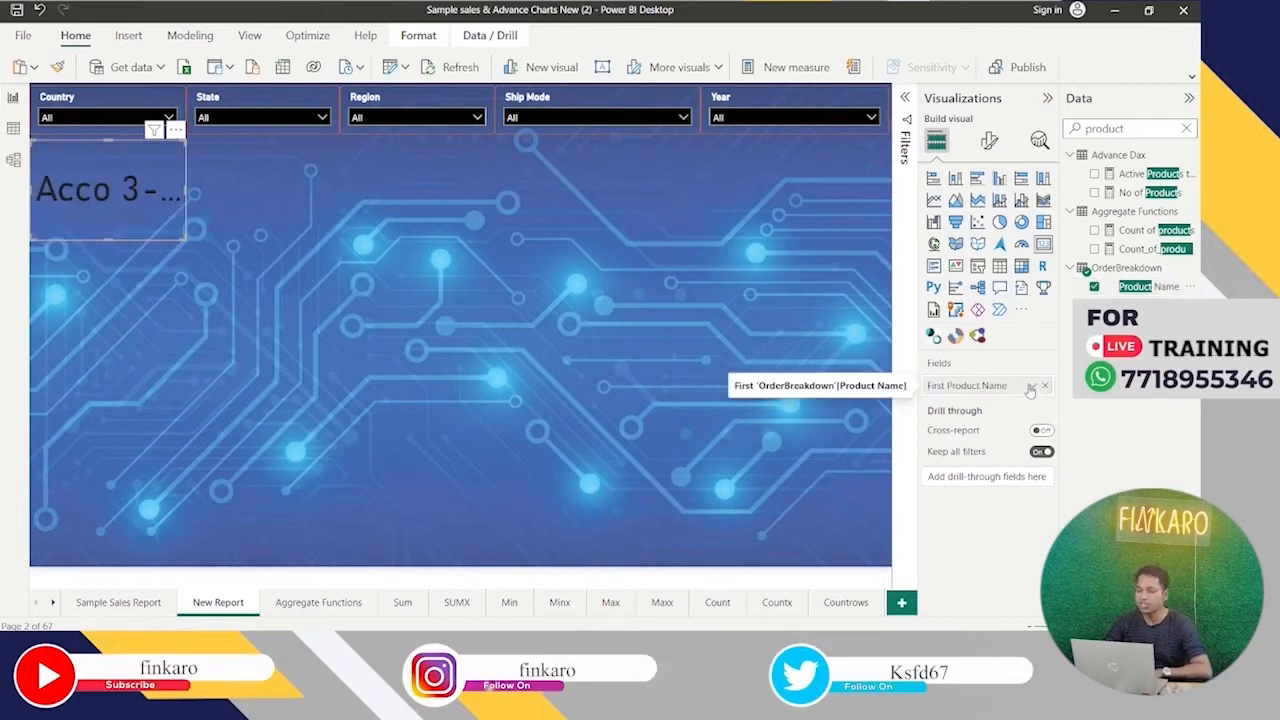
click(1030, 388)
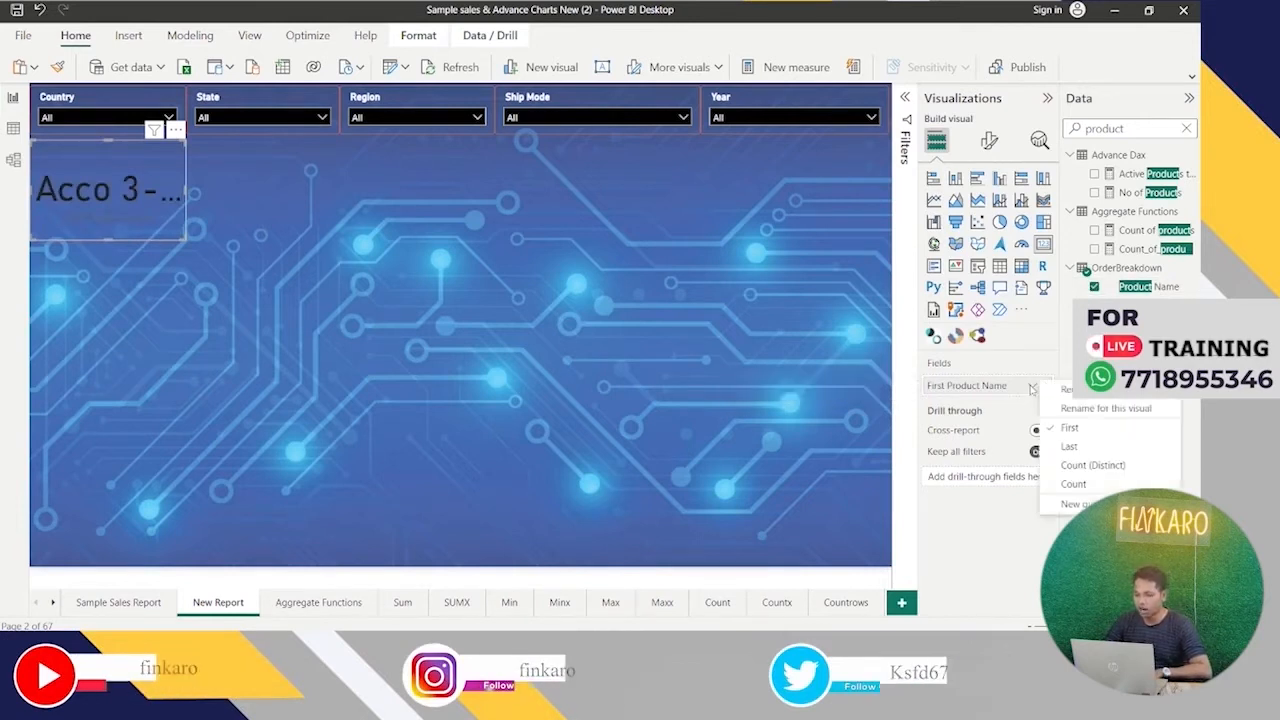
click(1071, 477)
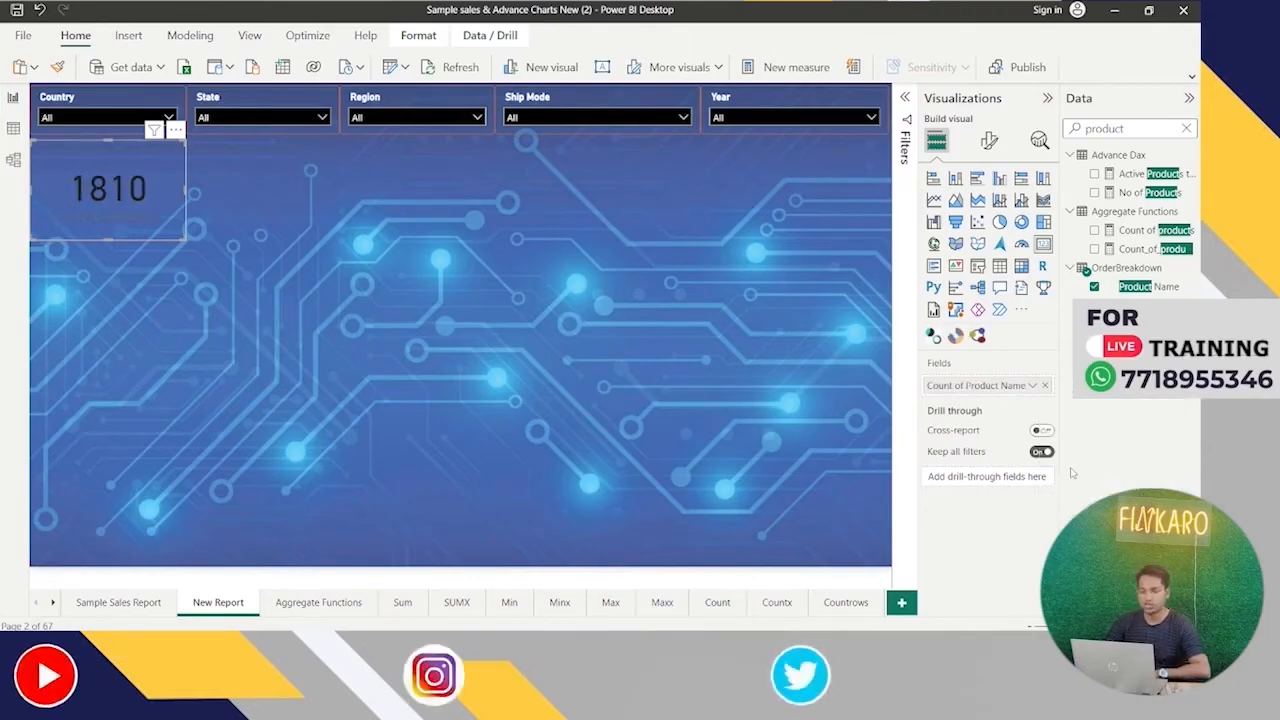
Set the colour of the card's callout value to white.
click(989, 140)
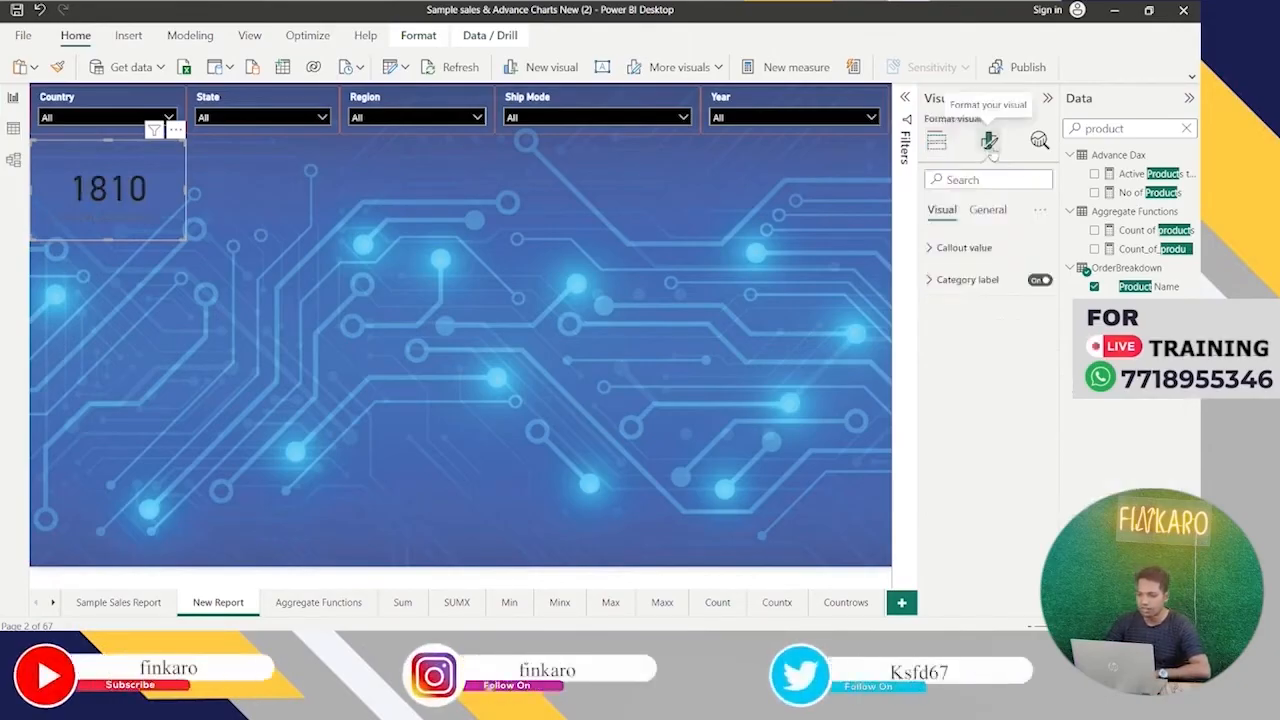
click(945, 250)
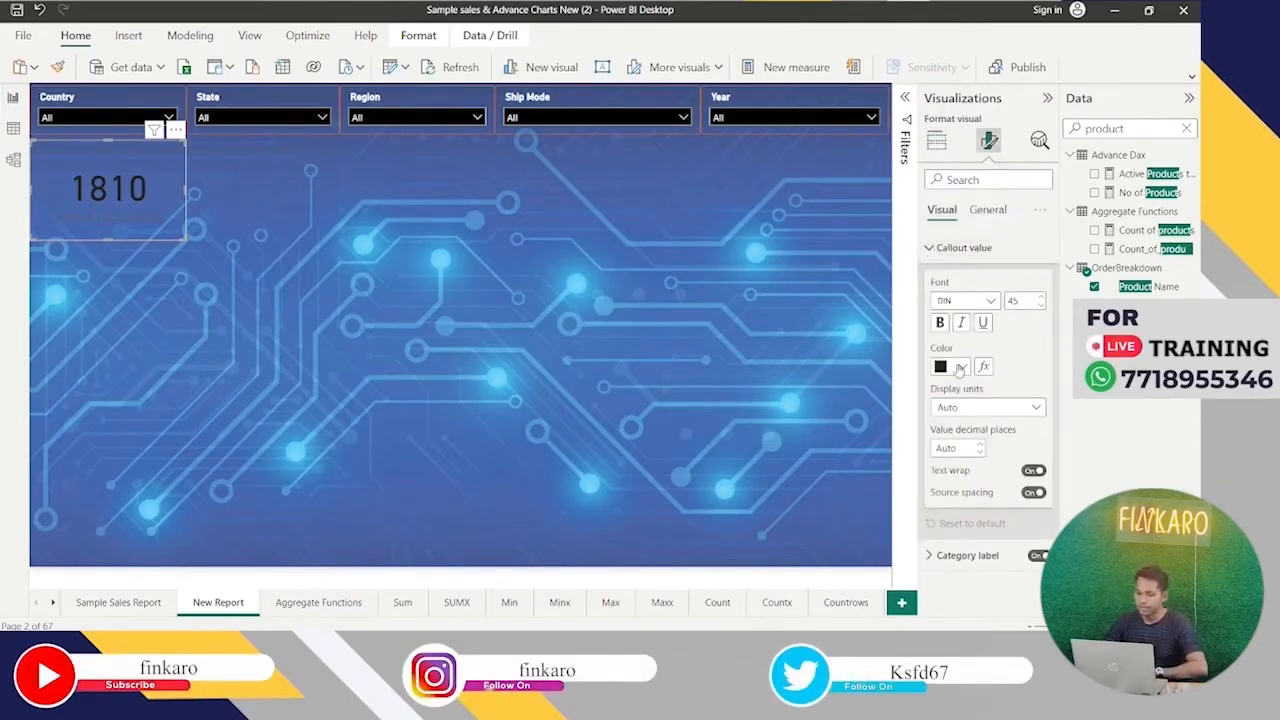
click(960, 368)
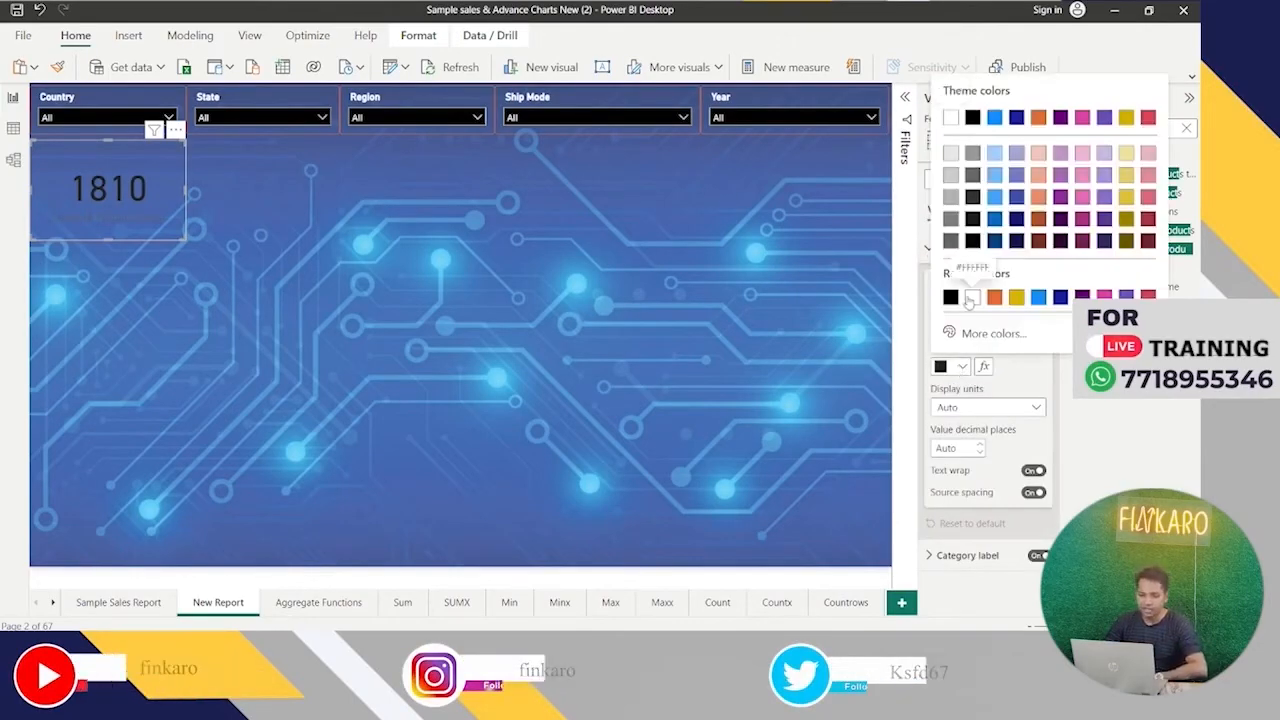
click(956, 114)
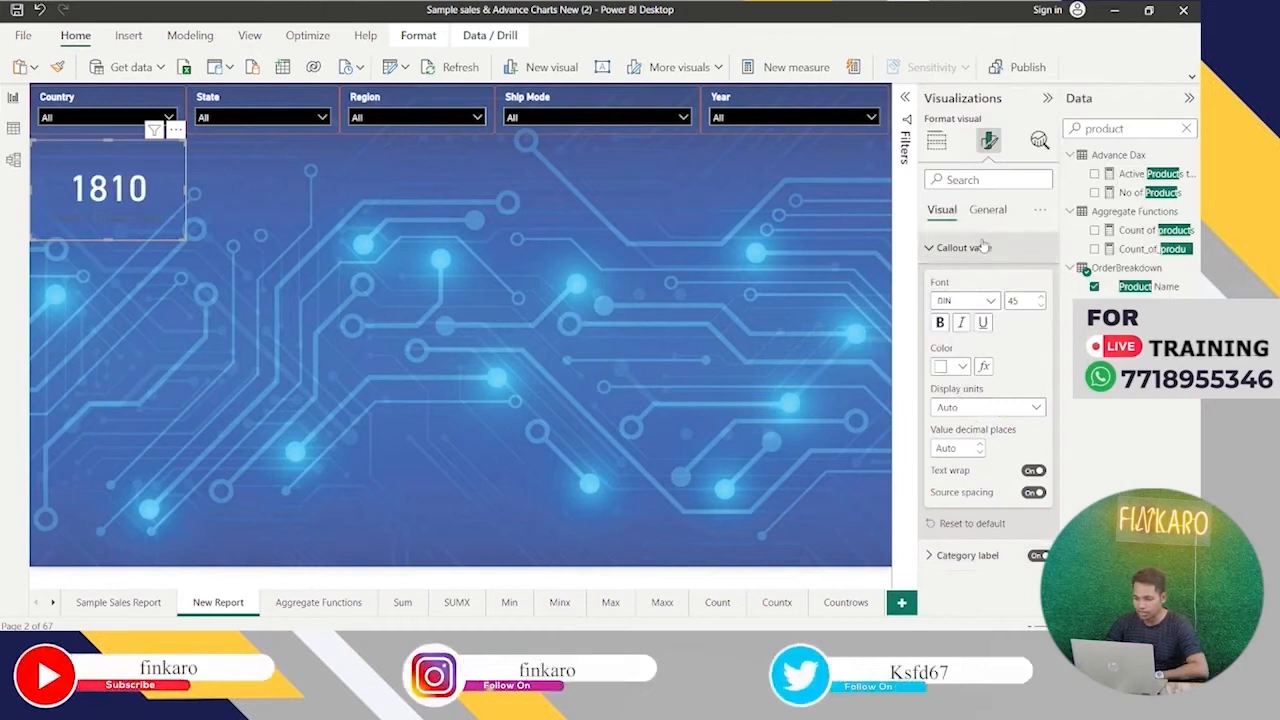
Turn on the card's title and set its text colour to white.
click(992, 212)
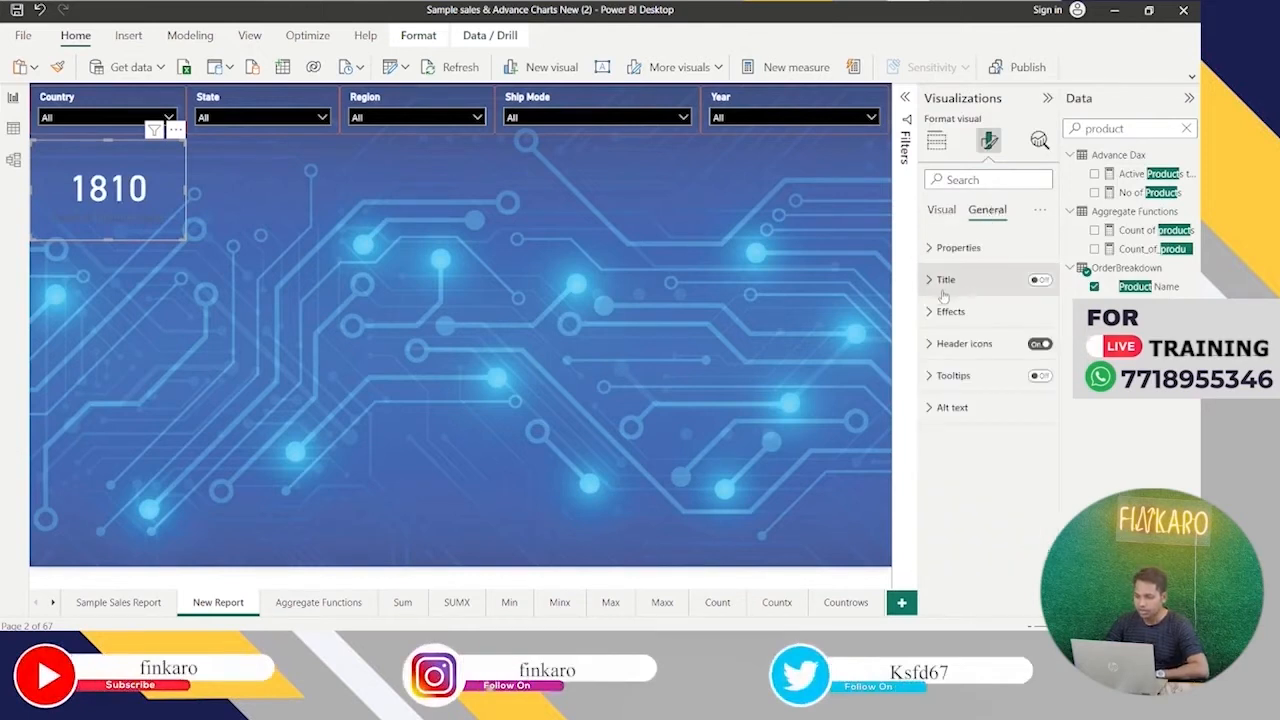
click(1040, 281)
click(928, 283)
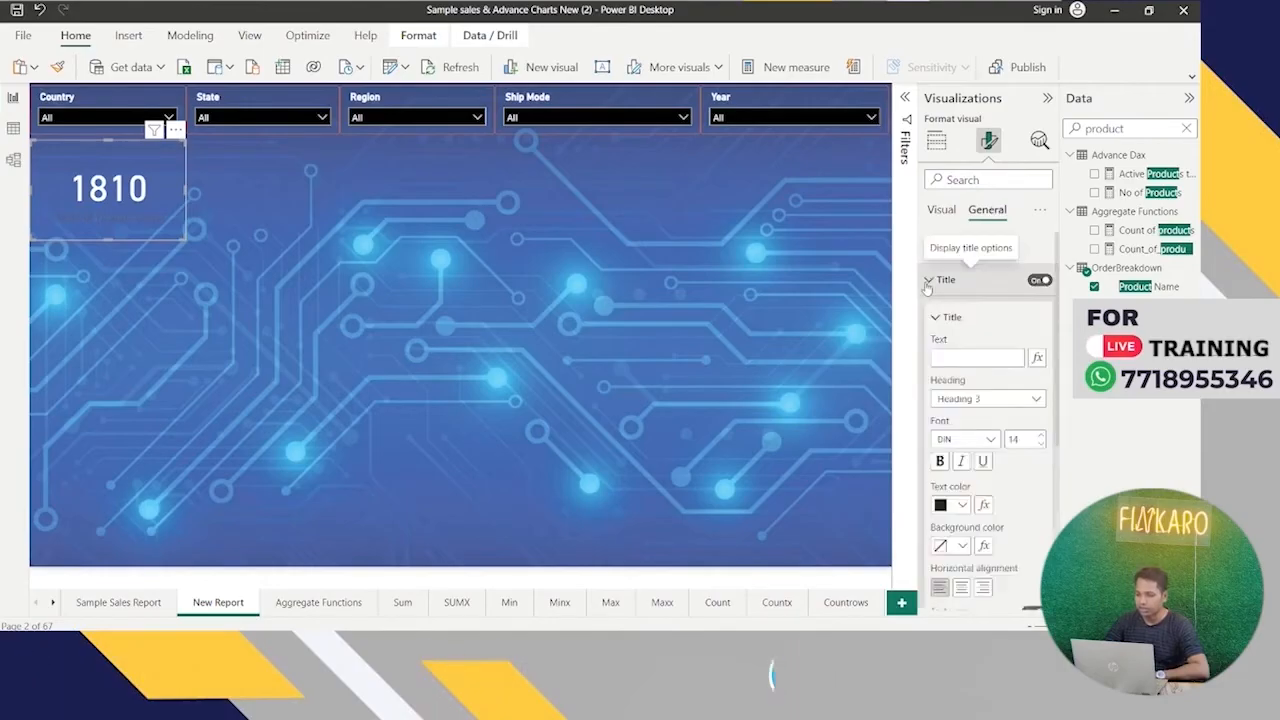
click(958, 505)
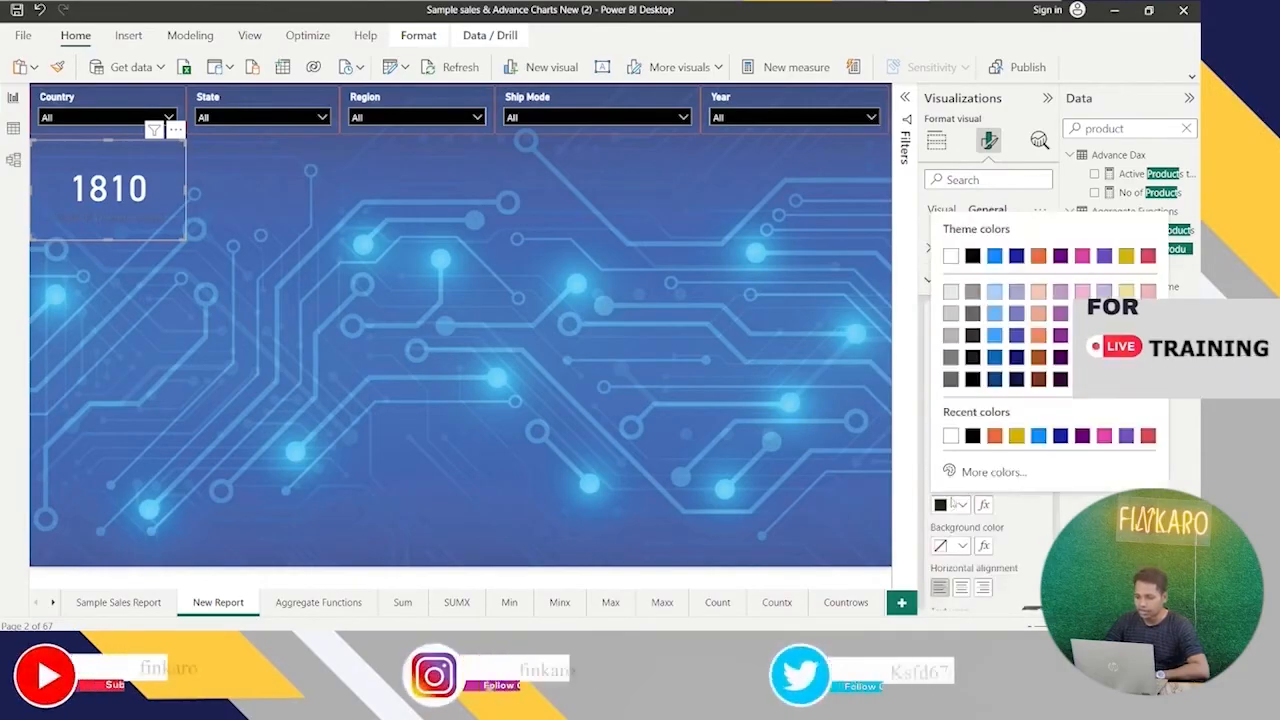
click(952, 441)
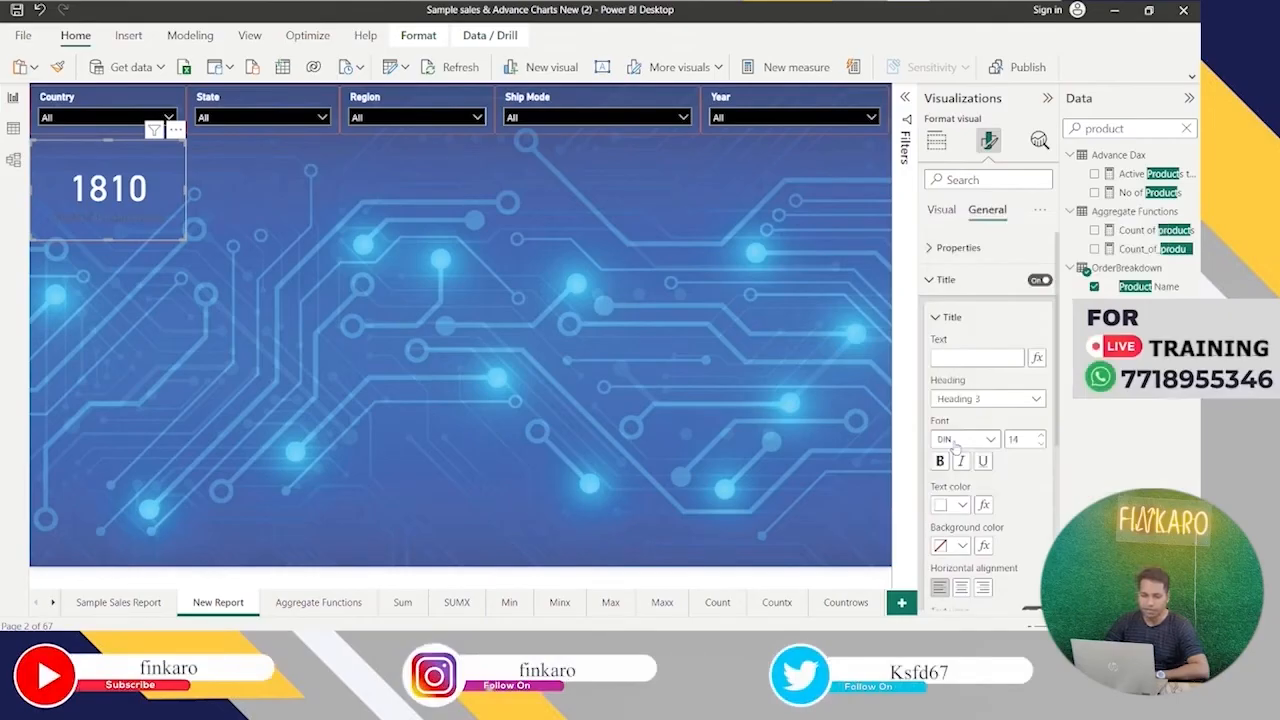
click(945, 281)
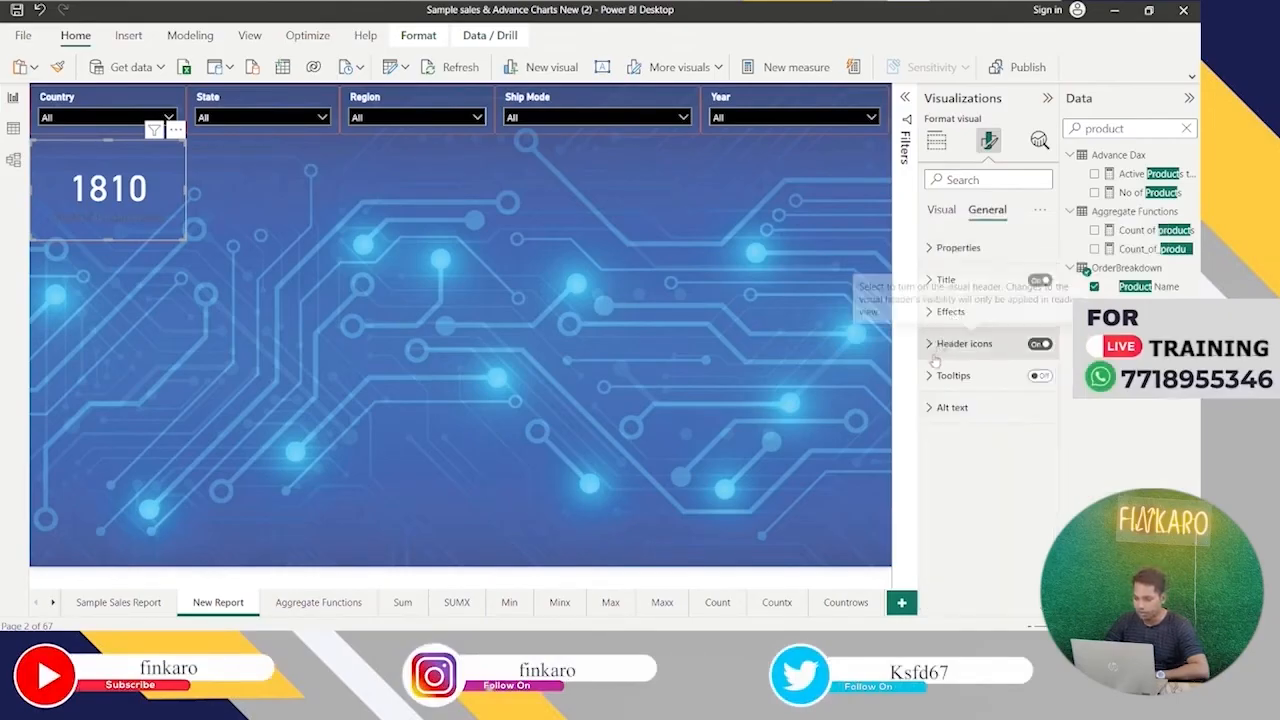
click(927, 347)
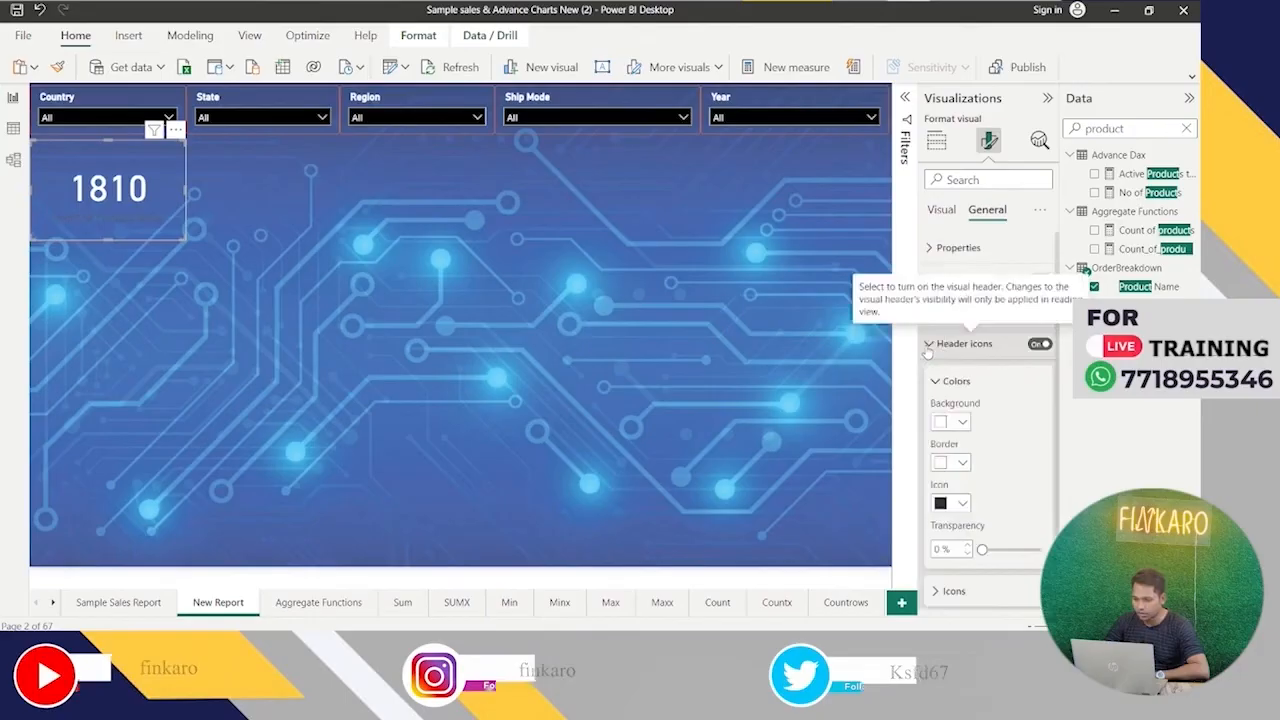
scroll(1023, 459, down, 2)
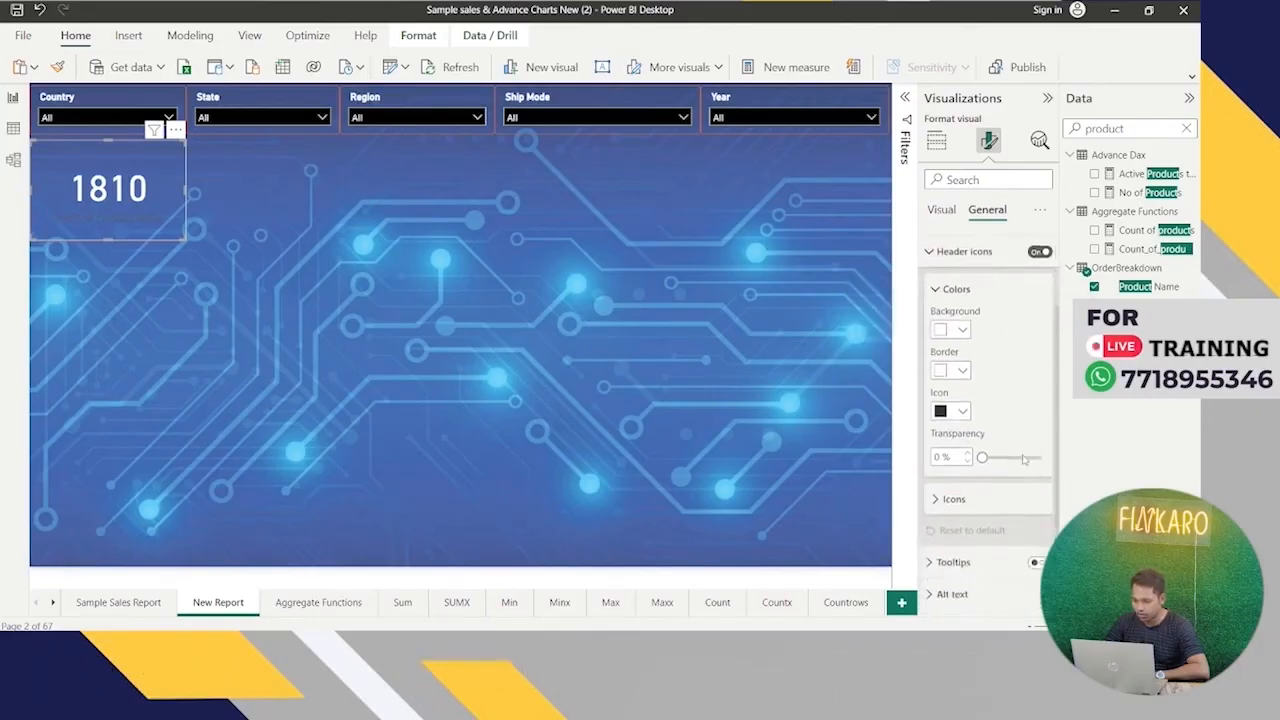
scroll(1023, 459, up, 1)
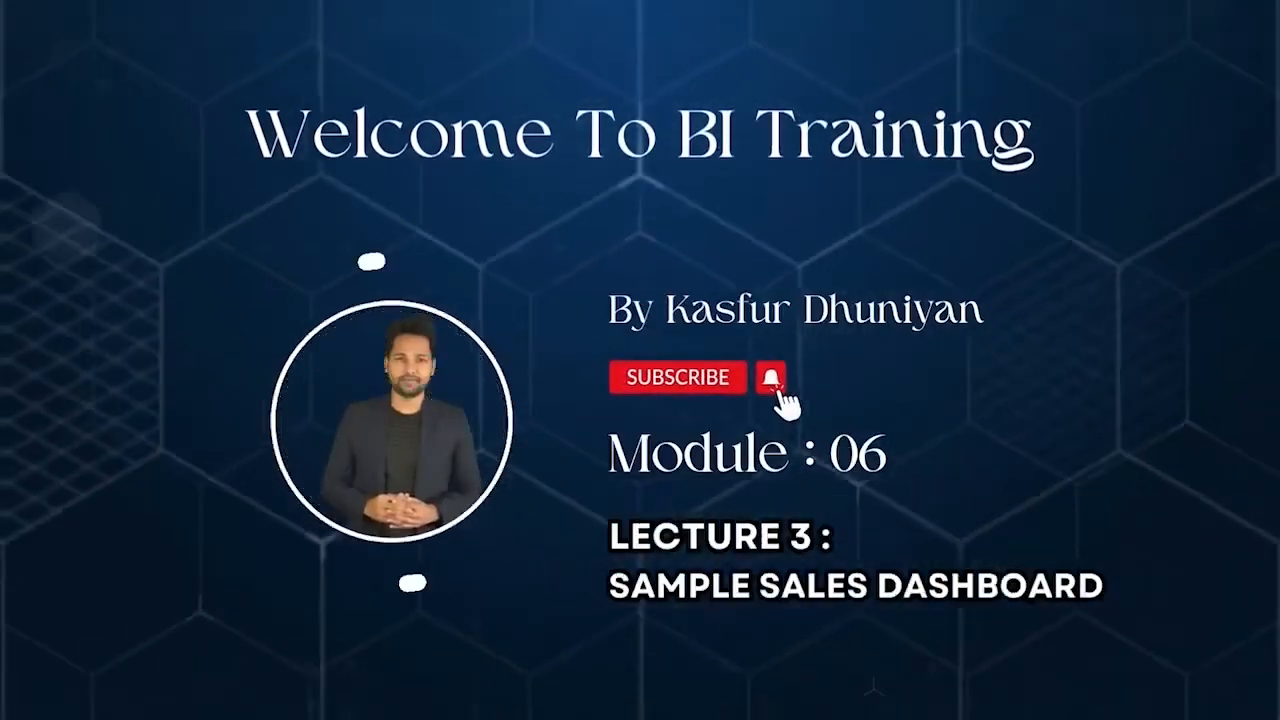
Place the empty card directly beneath the Country slicer and copy the slicer's formatting onto it.
drag(146, 235, 153, 172)
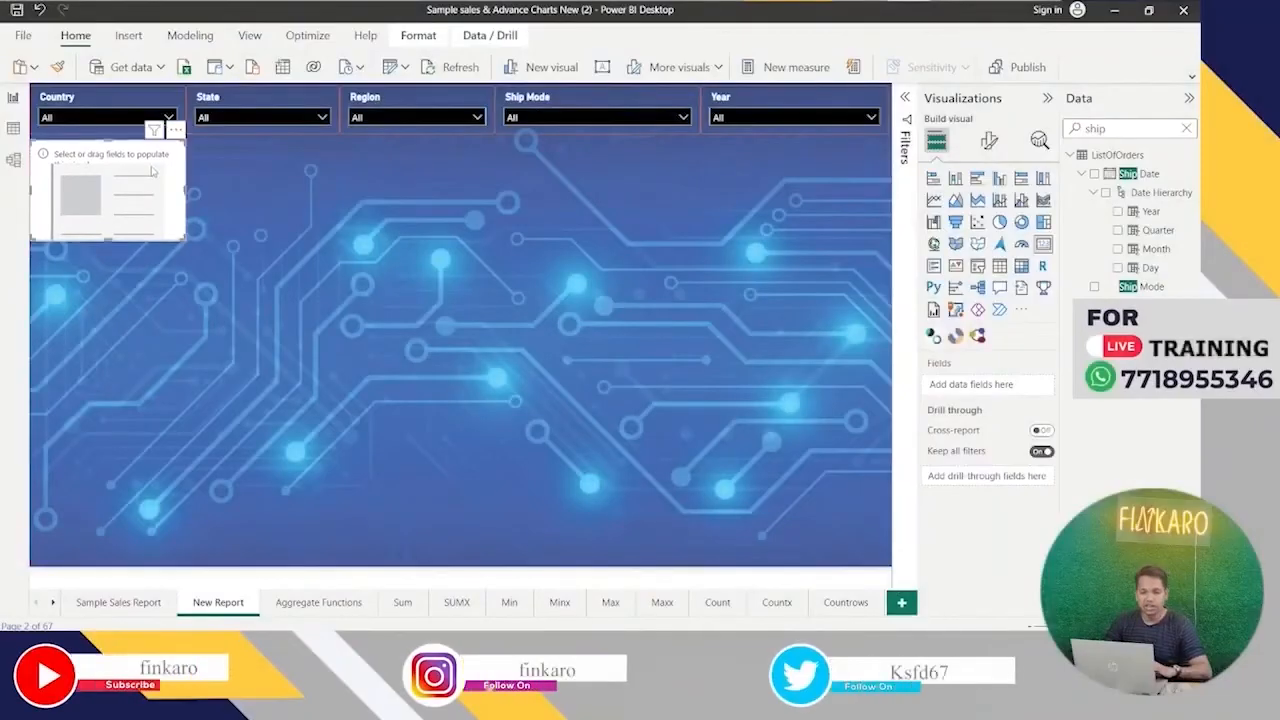
click(125, 90)
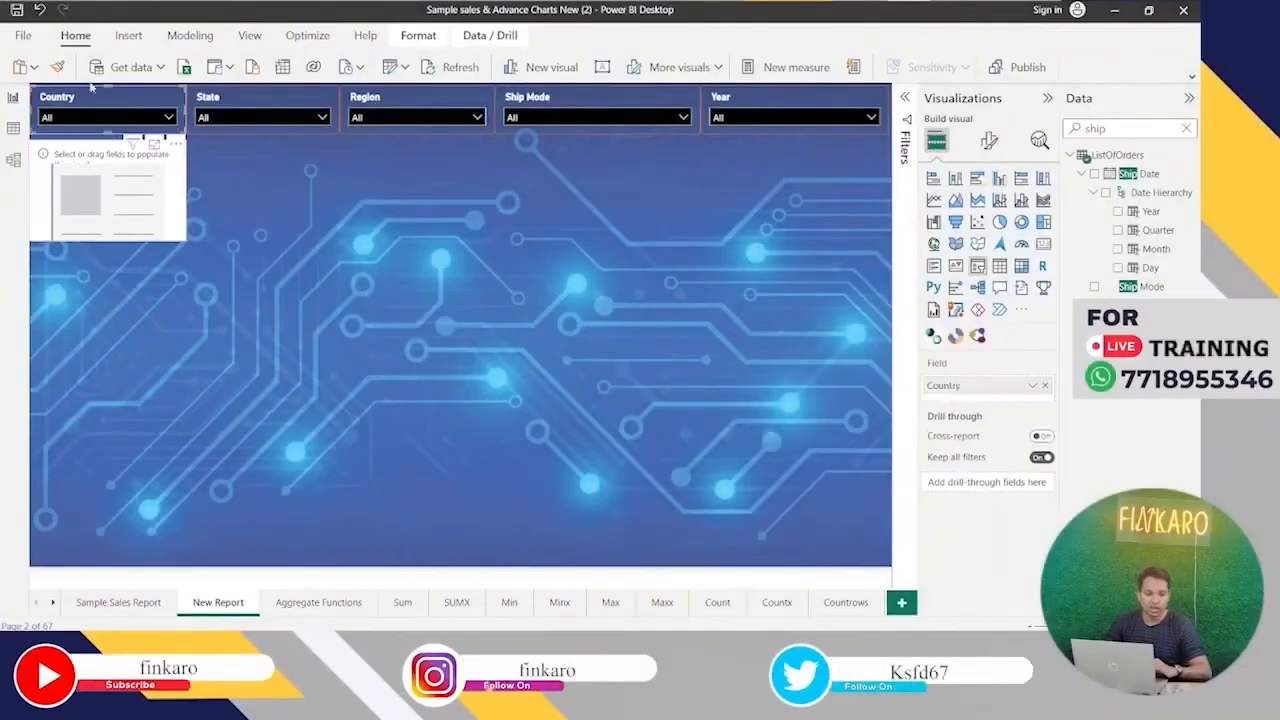
click(57, 67)
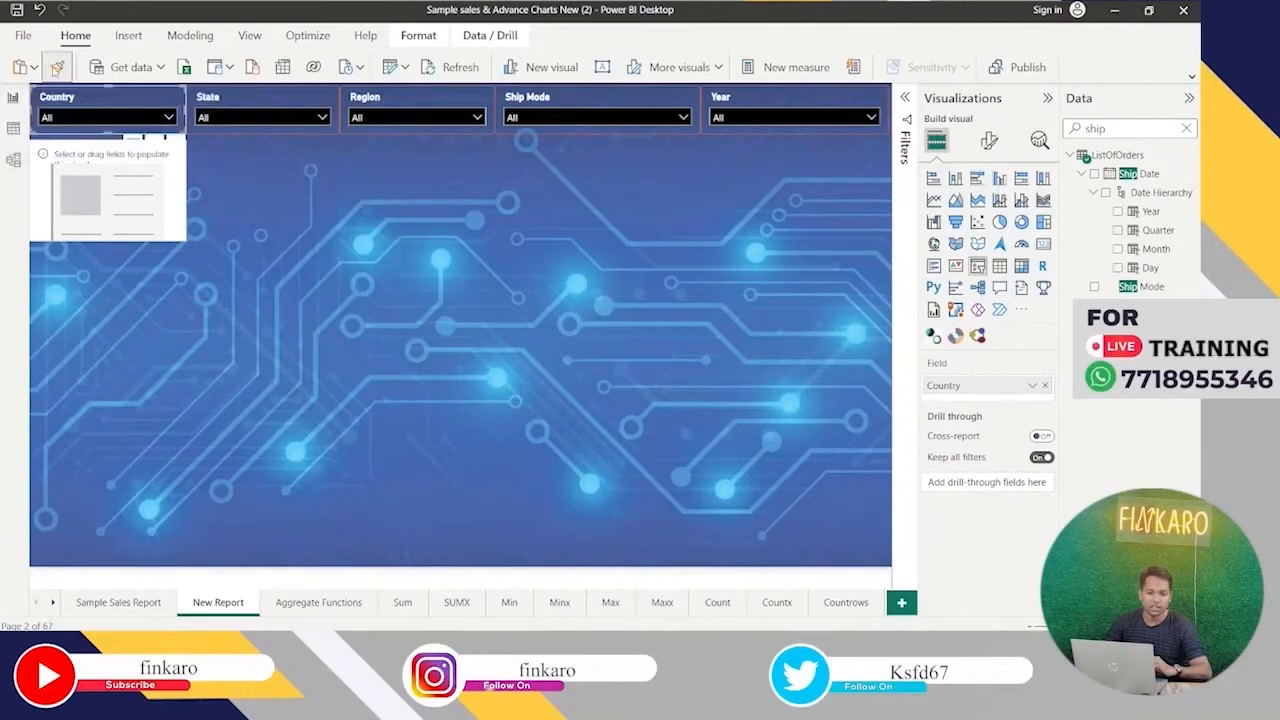
click(148, 180)
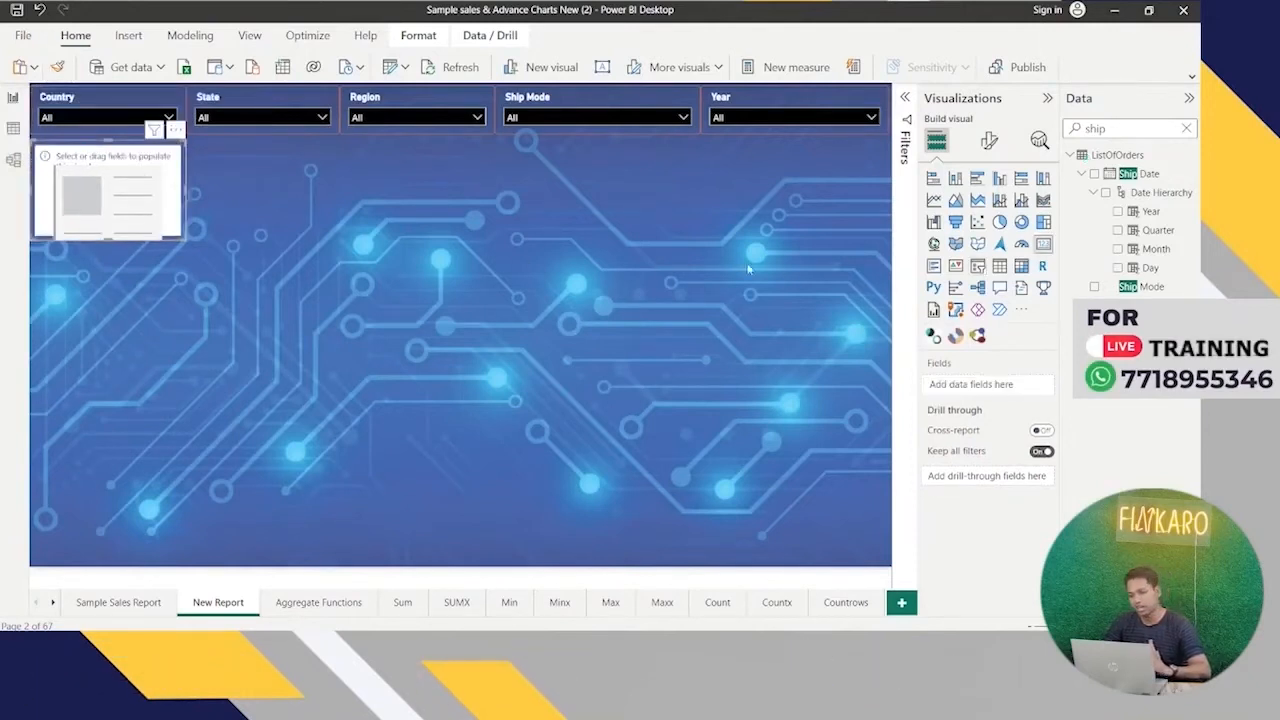
Search the fields for "product", add Product Name from OrderBreakdown to the card and summarise it as Count (Distinct).
double_click(1128, 128)
drag(1128, 128, 1084, 128)
text(product)
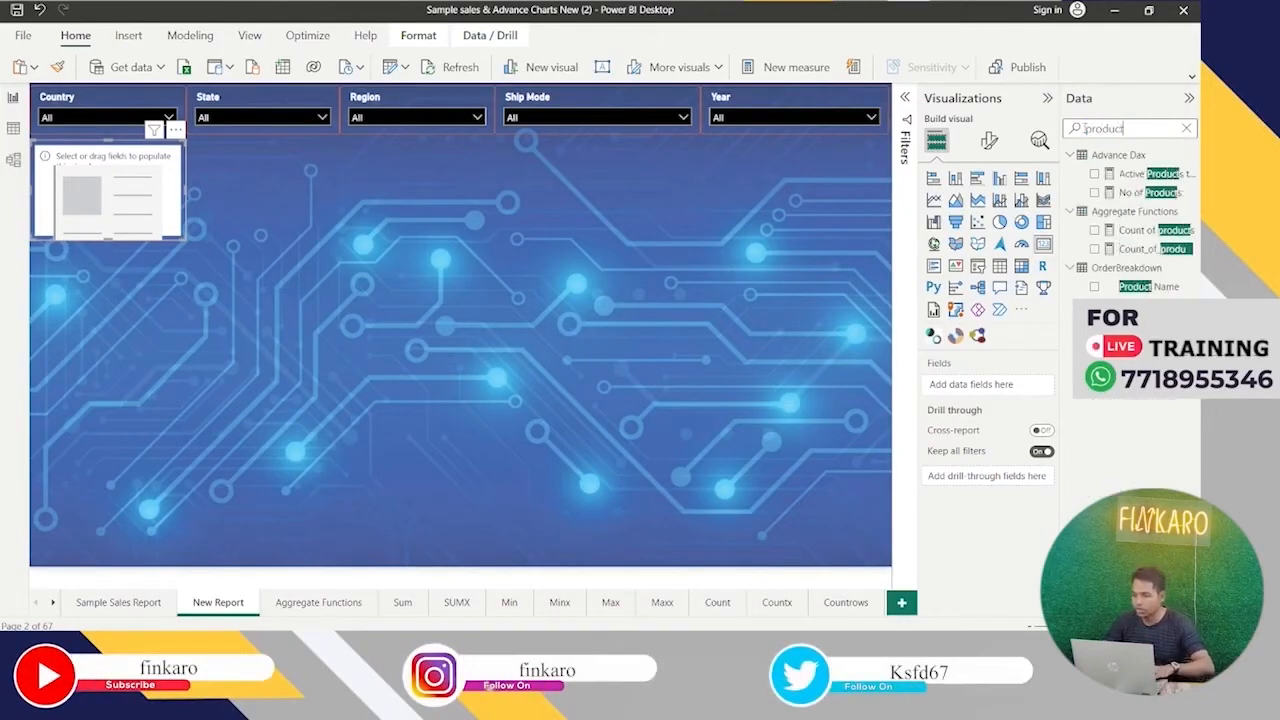
drag(1168, 290, 1030, 399)
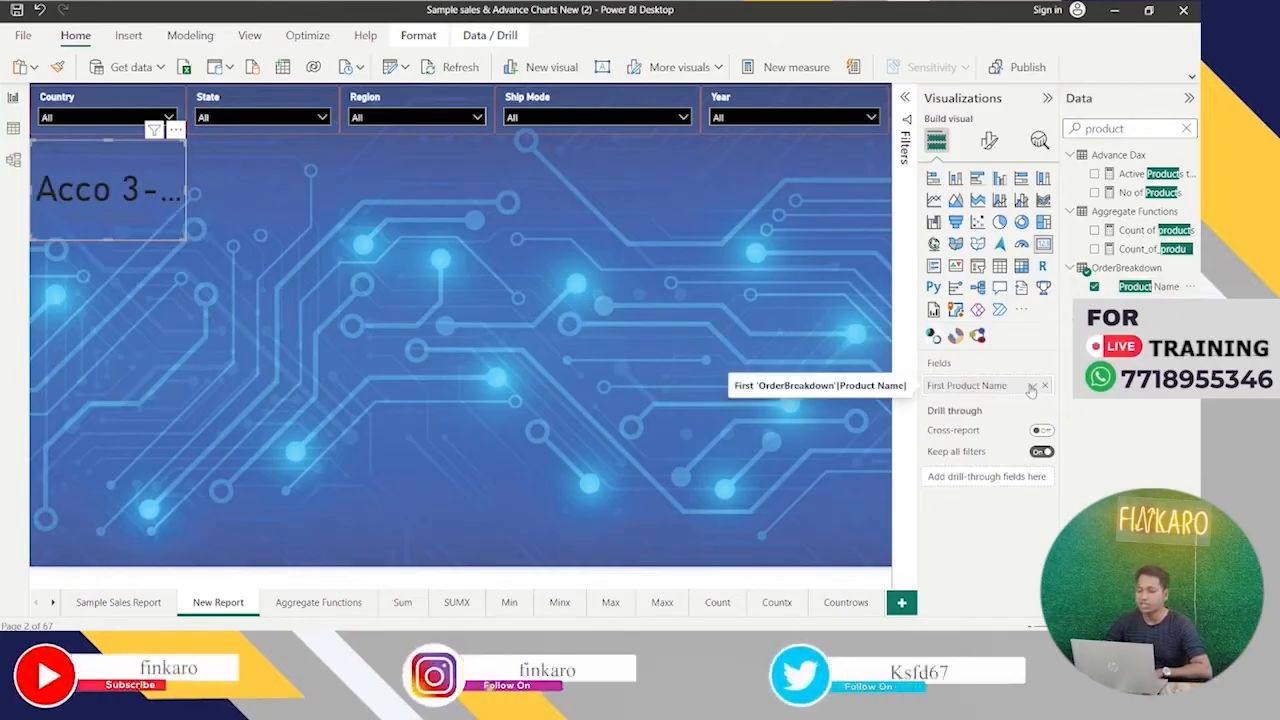
click(1031, 387)
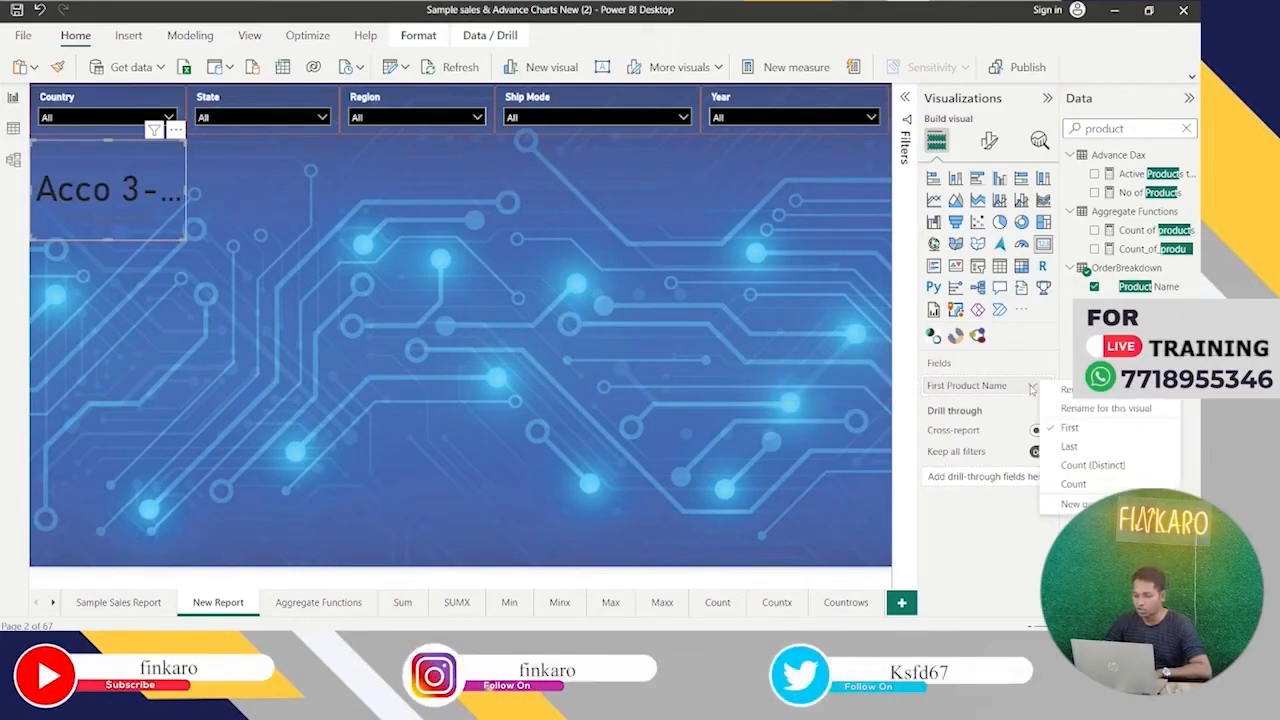
click(1072, 467)
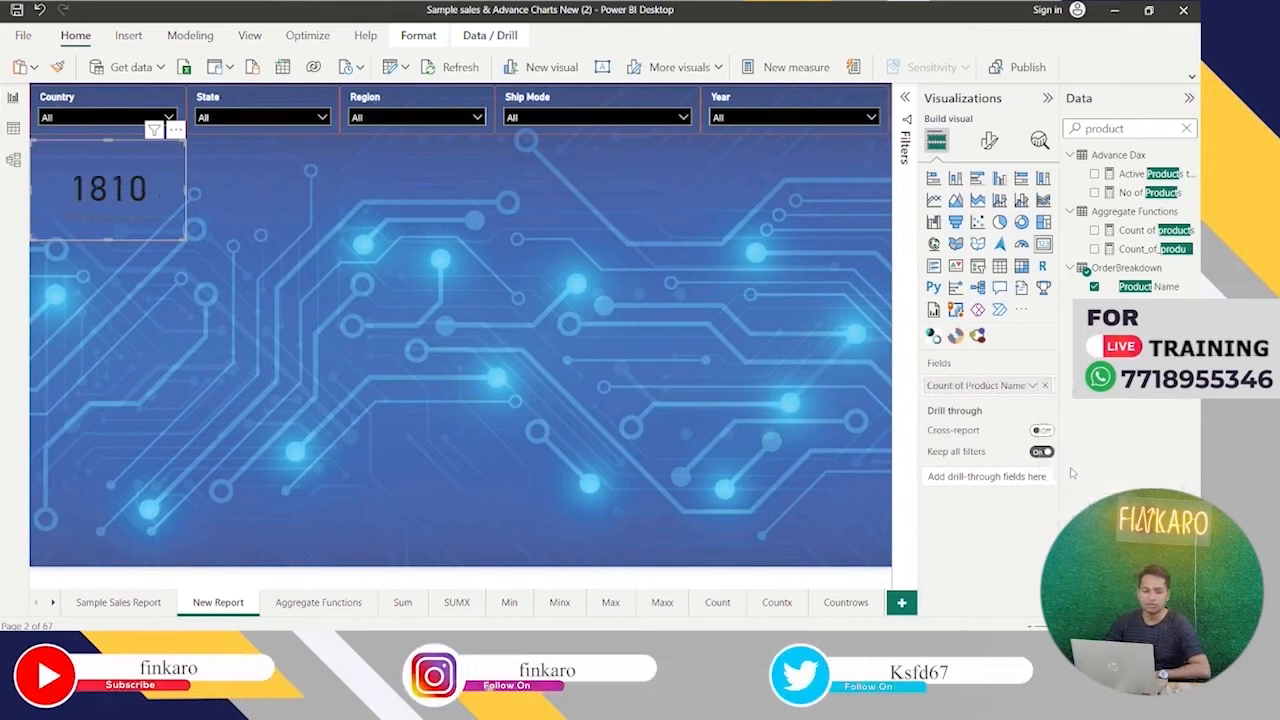
Set the colour of the product card's callout value to white.
click(989, 143)
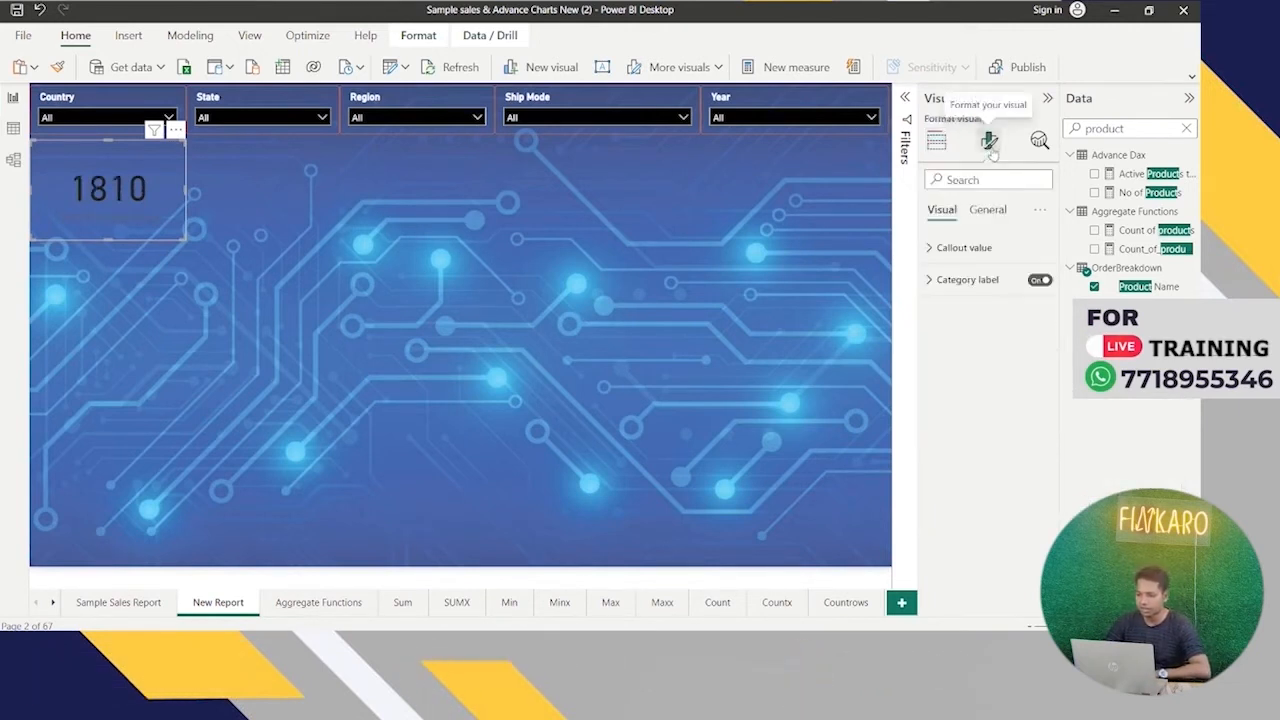
click(935, 249)
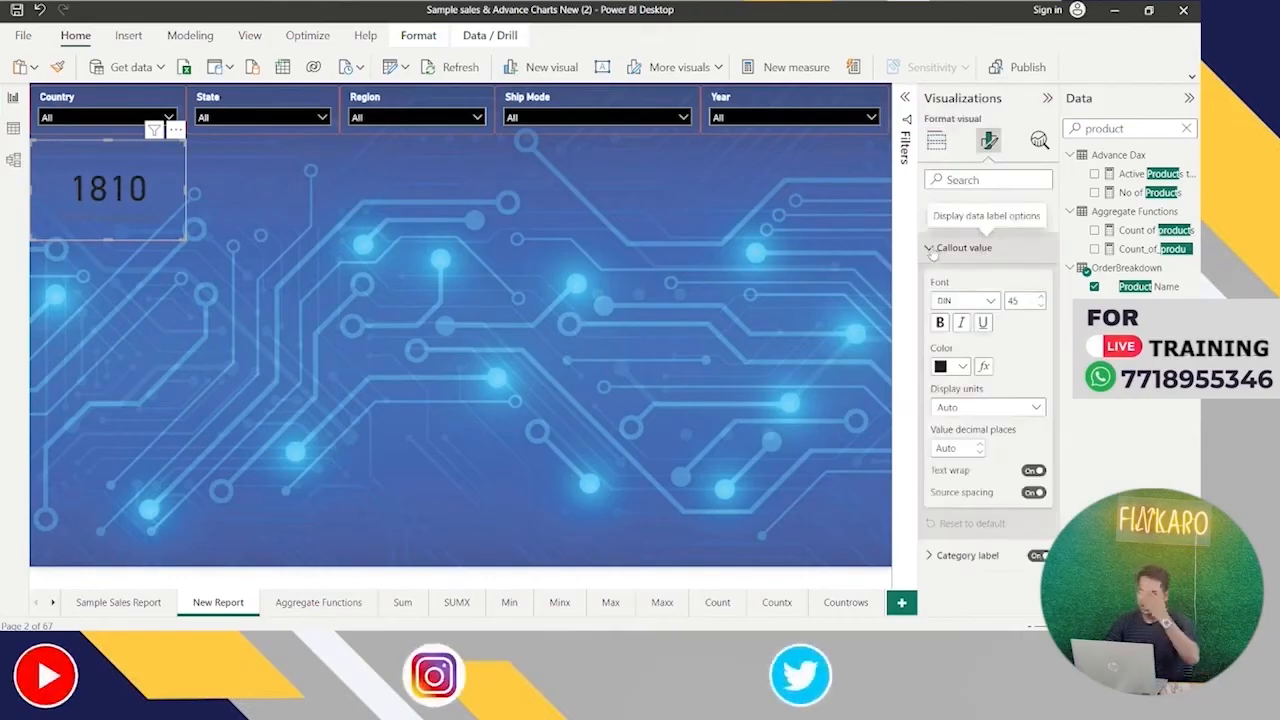
click(959, 368)
click(971, 298)
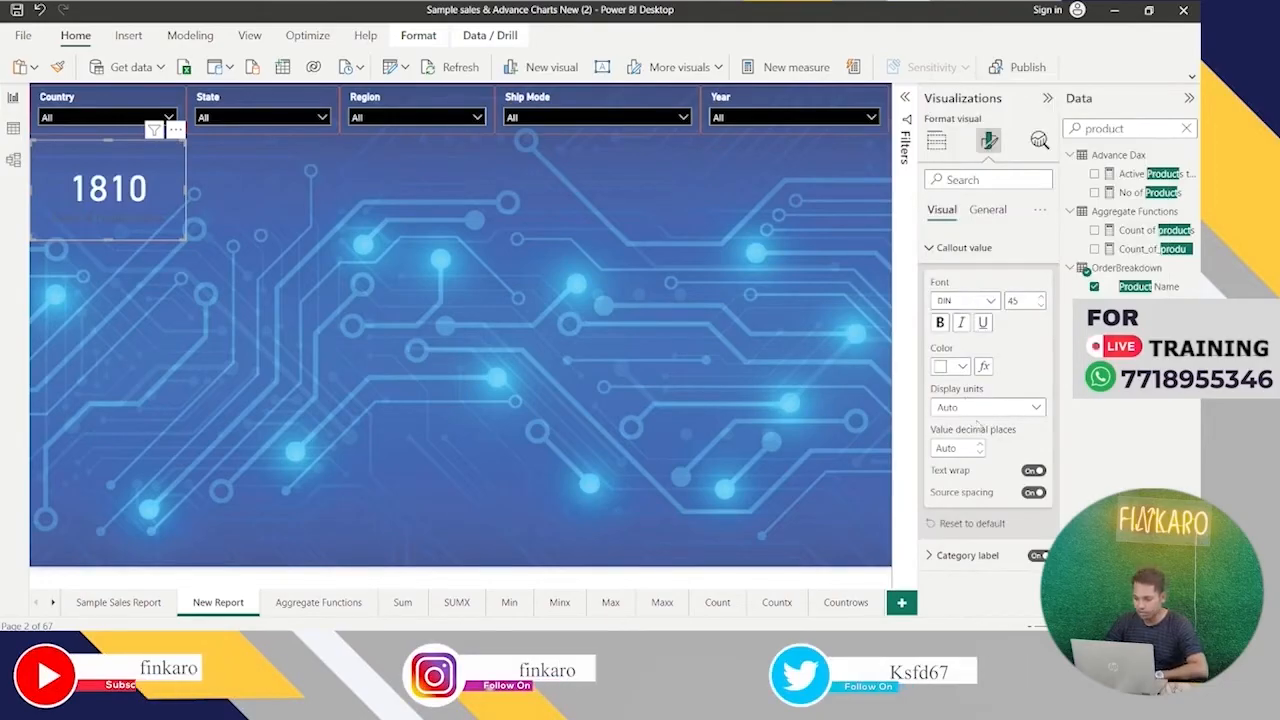
Enable the title of the product card and make the title text white.
click(990, 210)
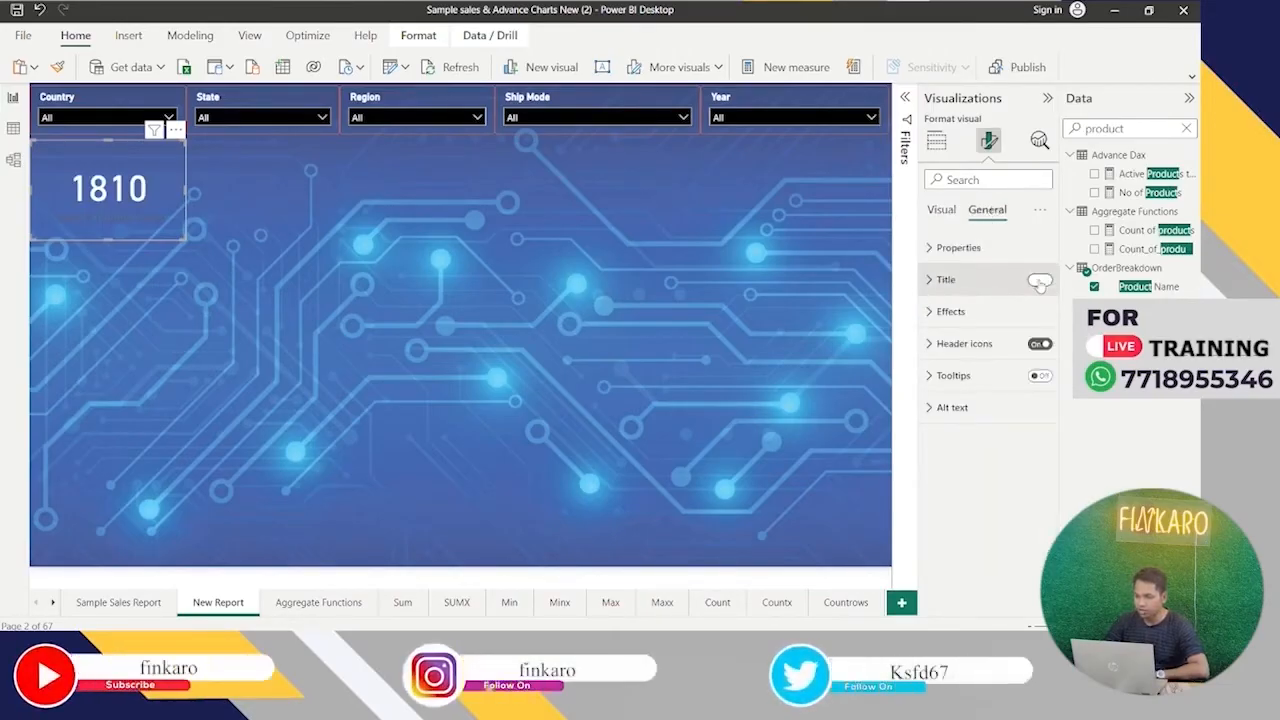
click(932, 282)
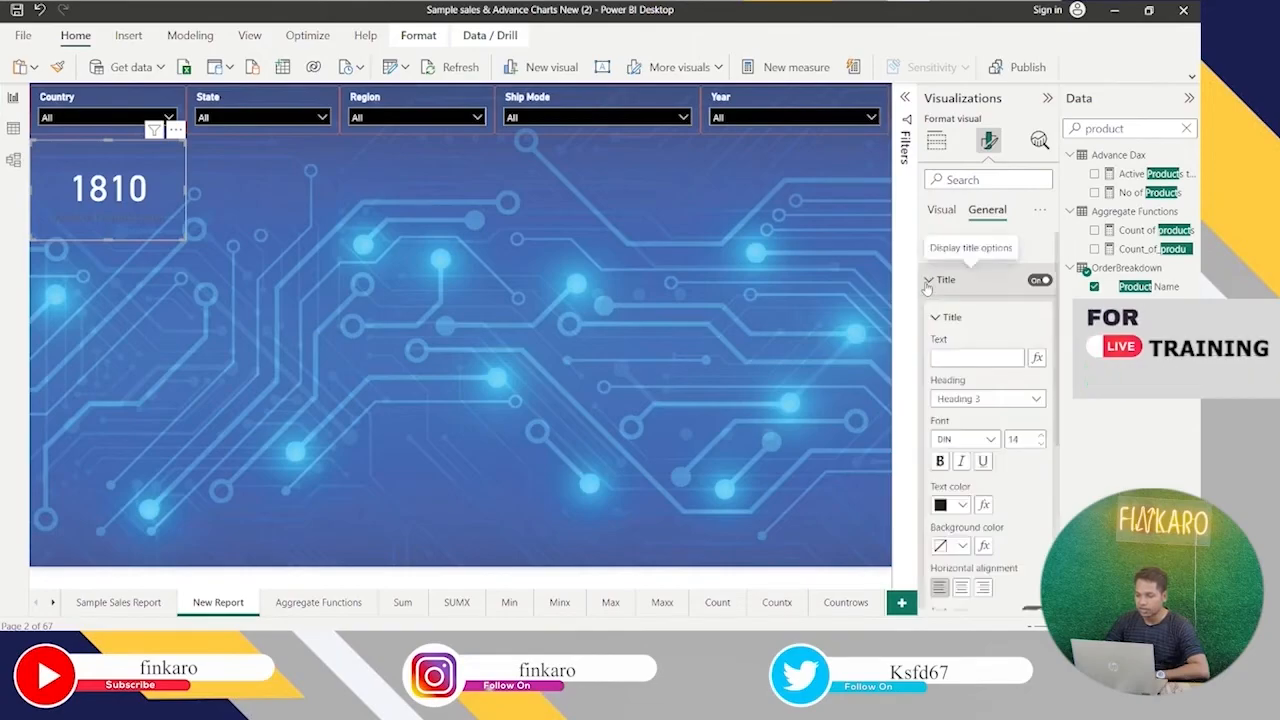
click(955, 504)
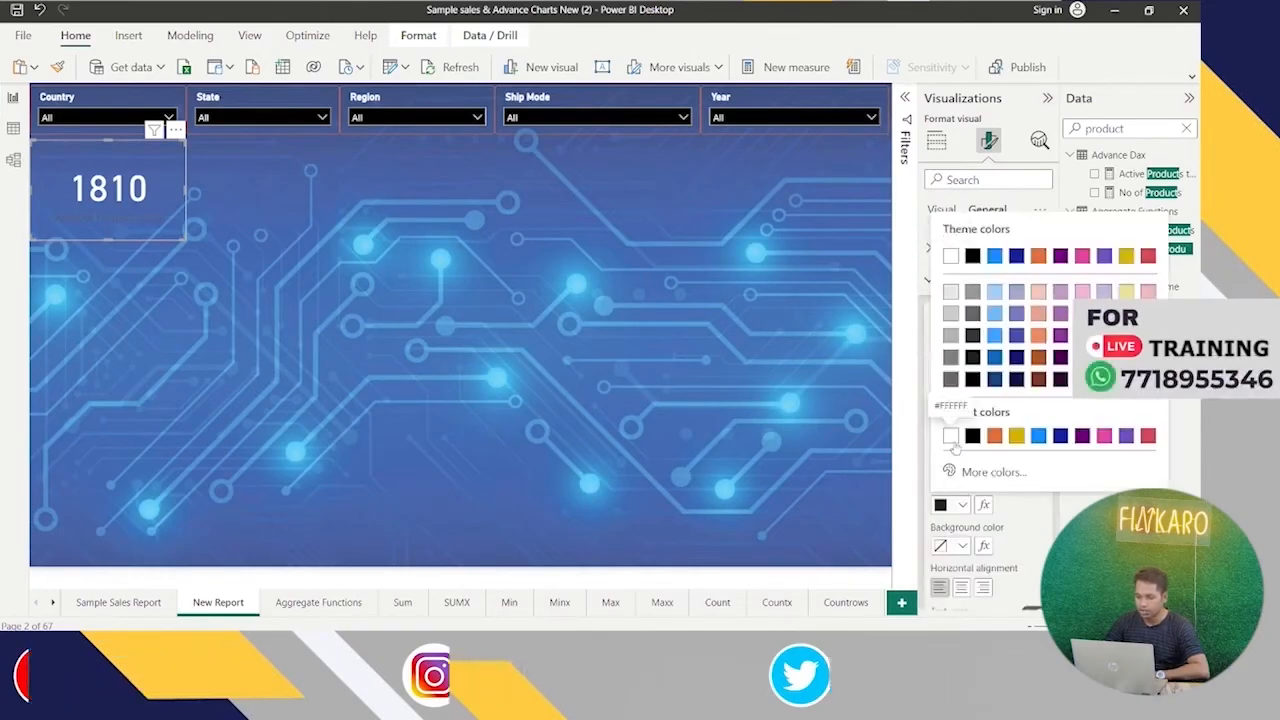
click(951, 437)
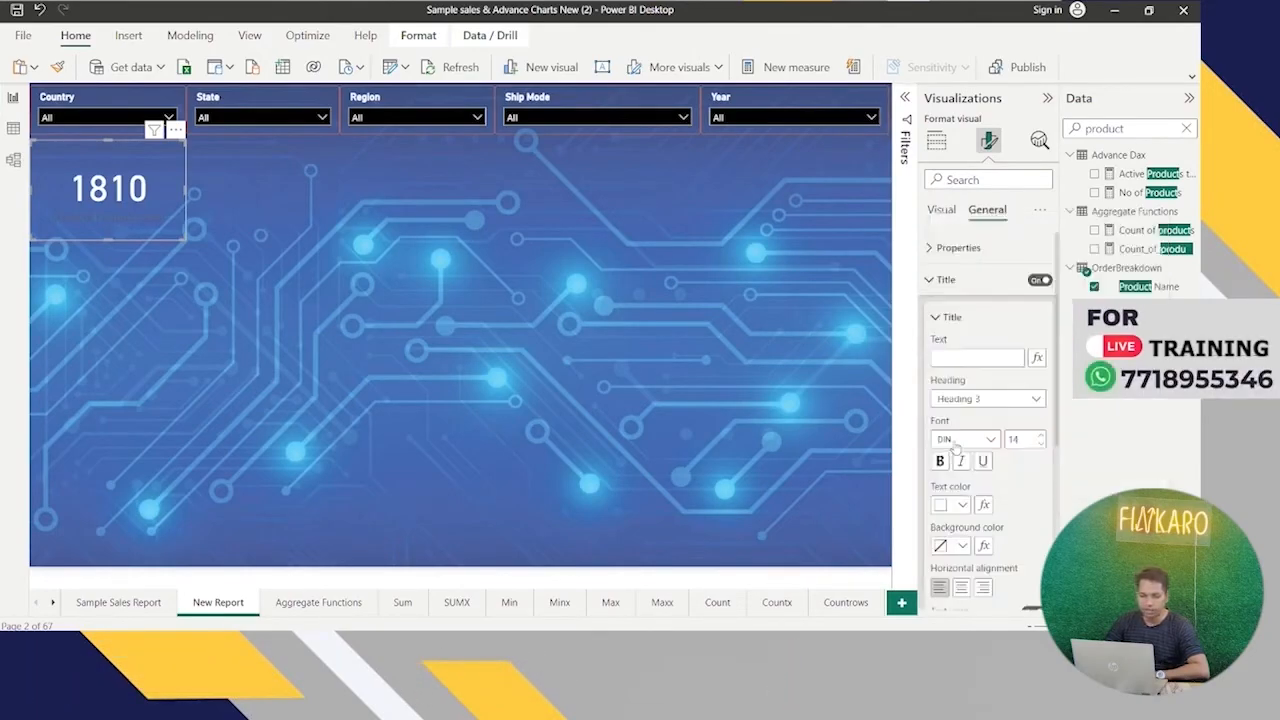
click(940, 280)
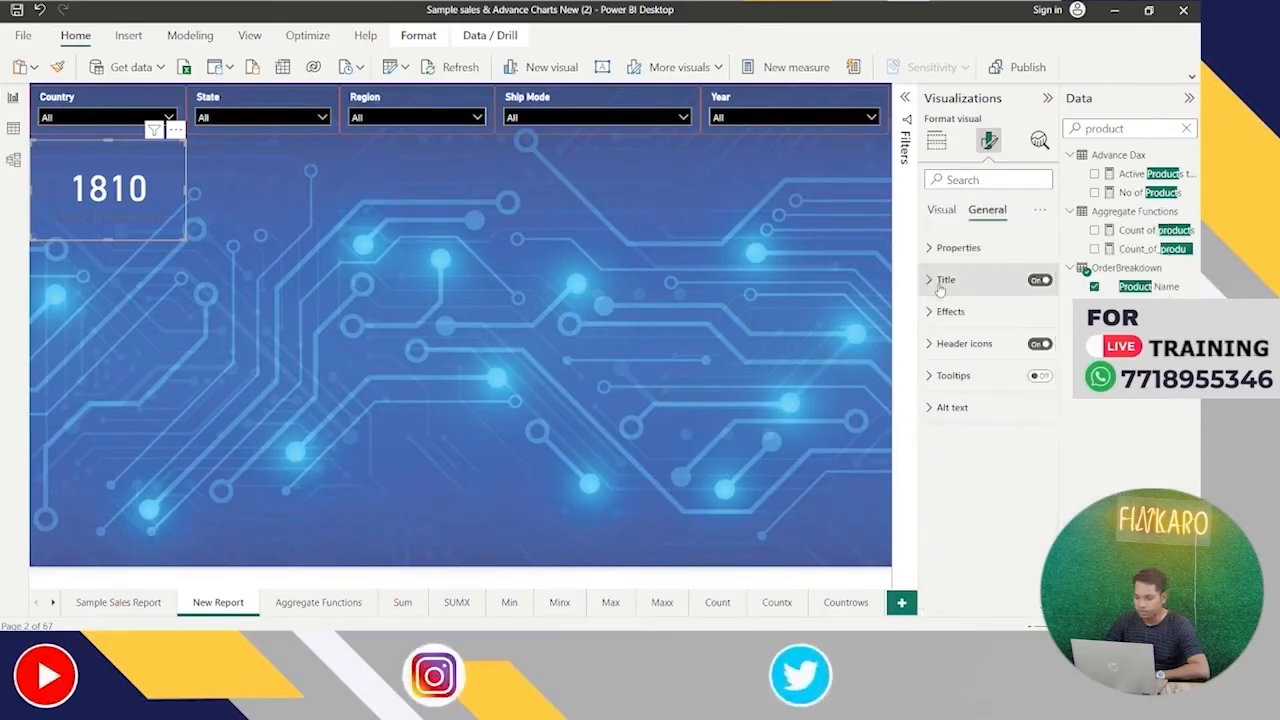
click(928, 344)
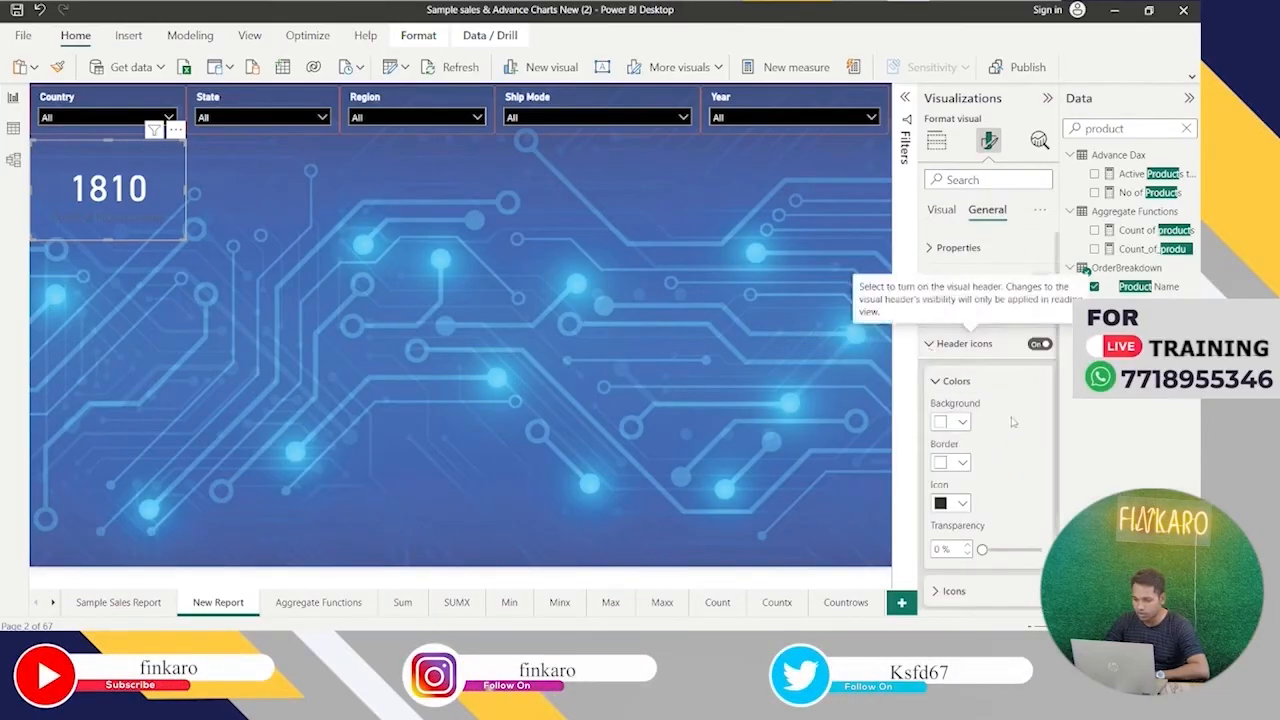
scroll(1023, 459, down, 2)
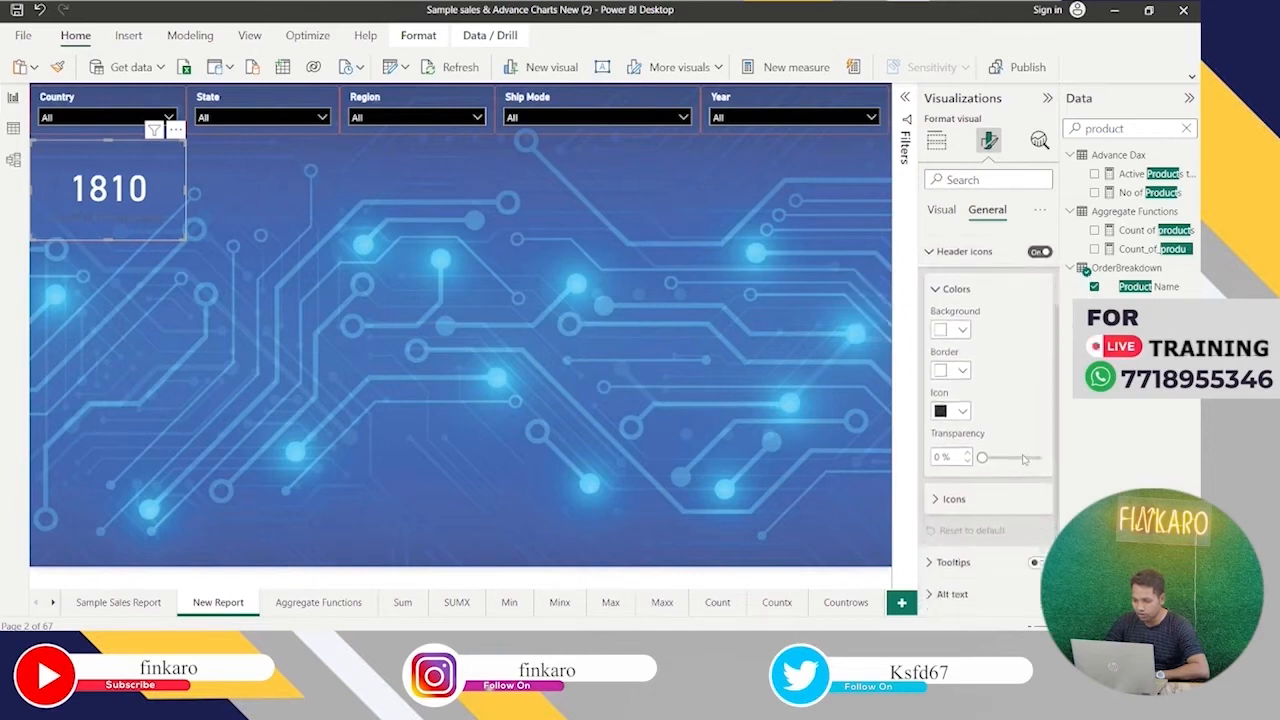
scroll(1023, 459, up, 2)
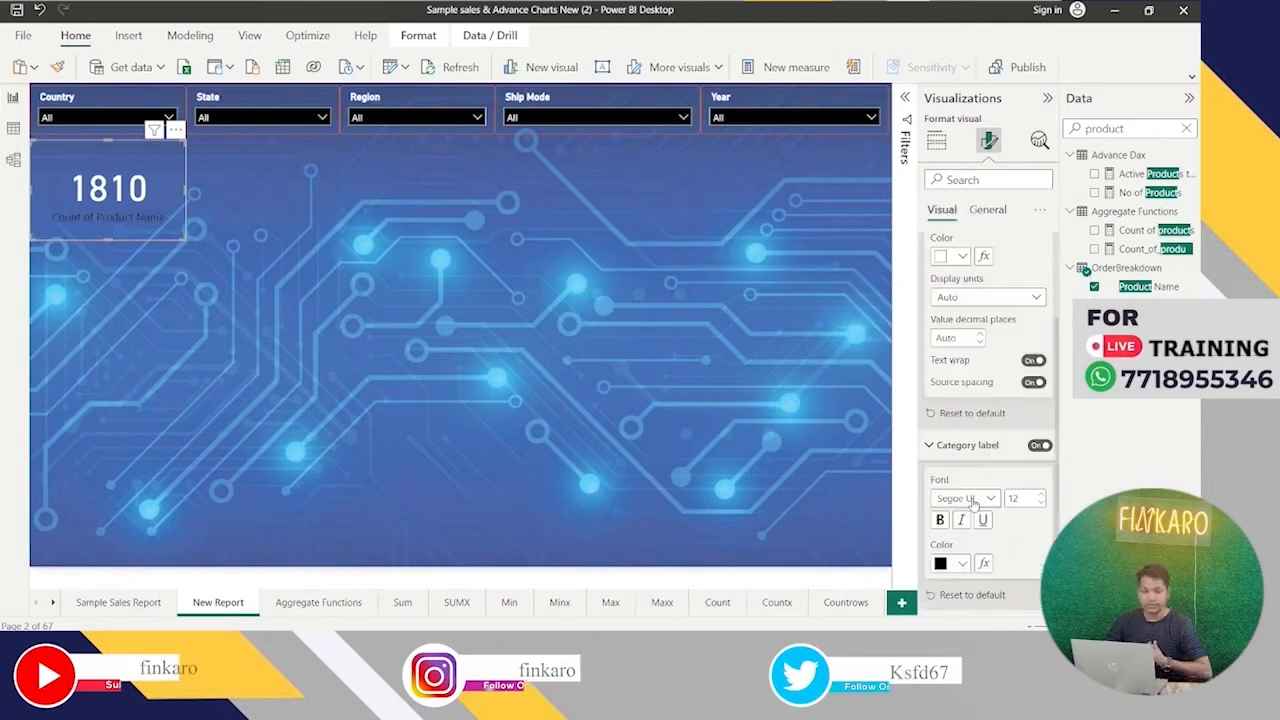
Make the card's category label white and bold.
scroll(958, 403, up, 2)
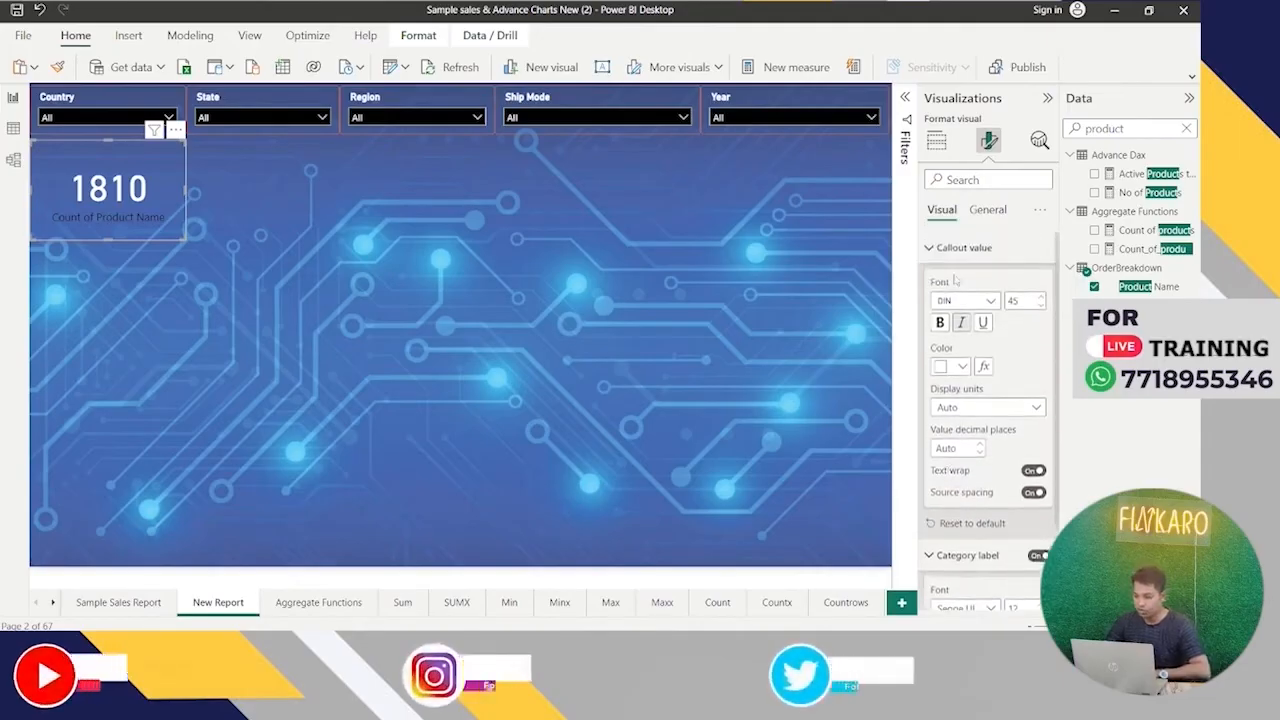
click(937, 248)
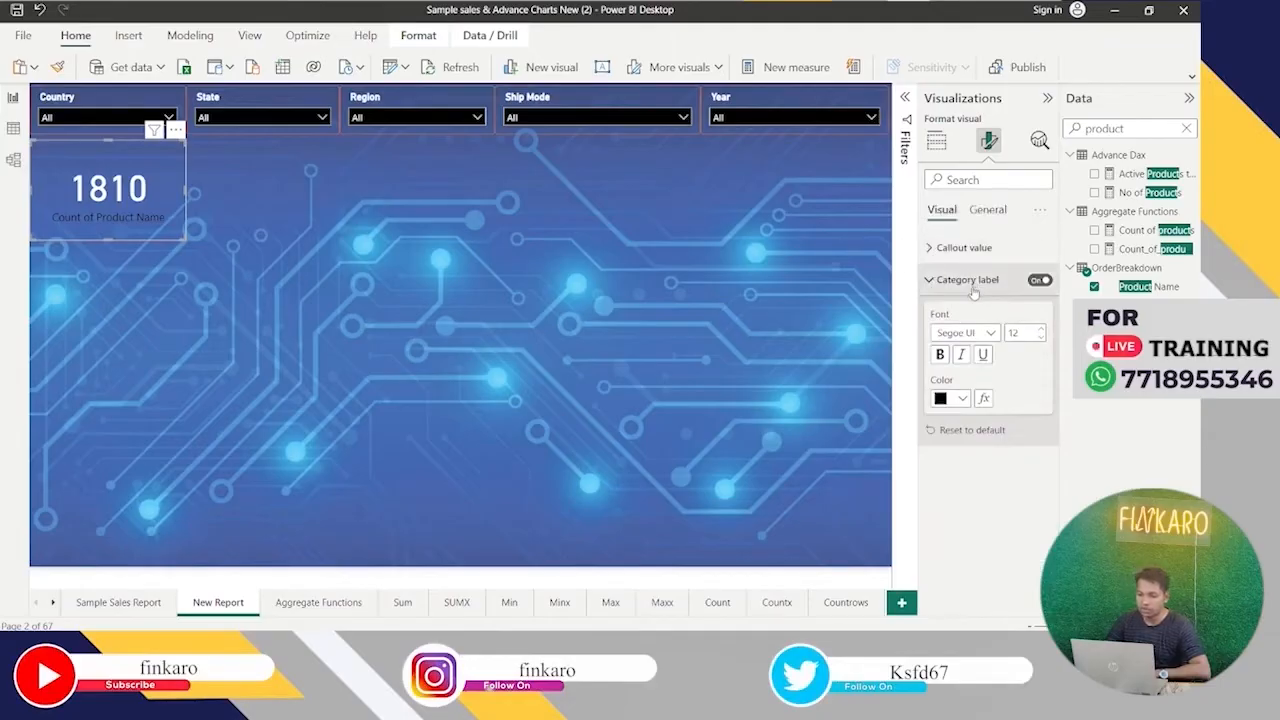
click(955, 400)
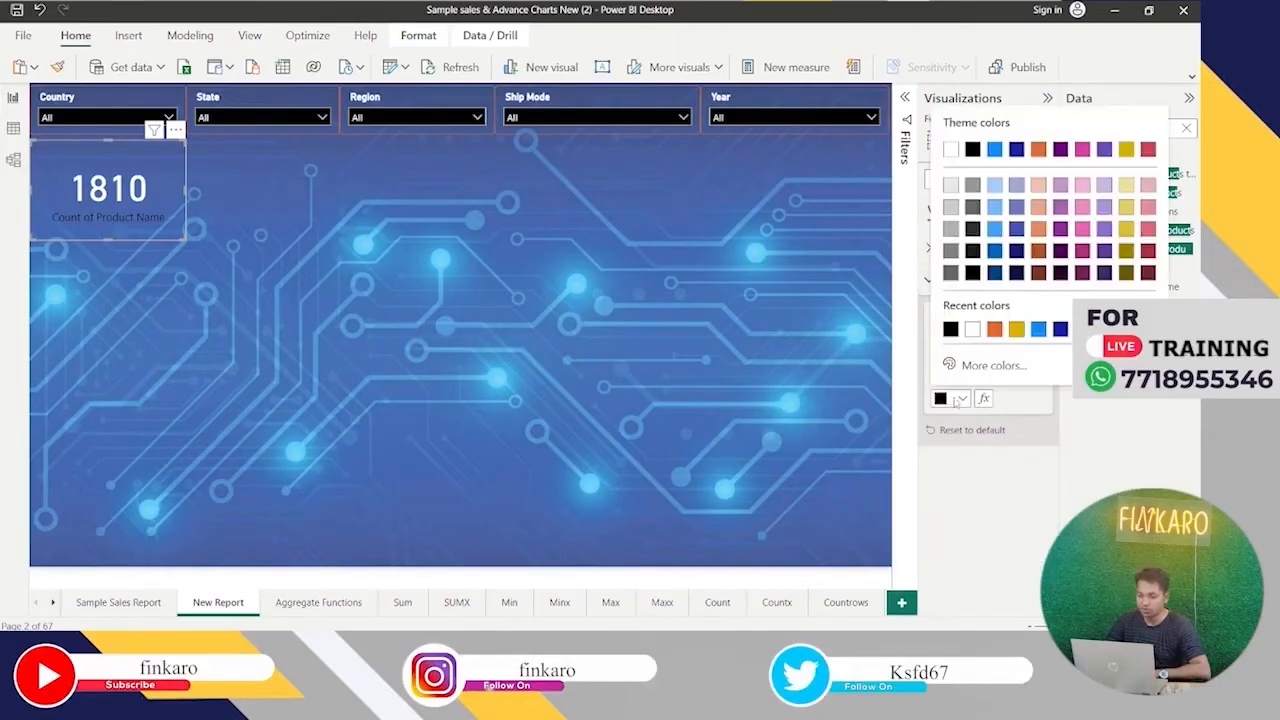
click(971, 330)
click(940, 354)
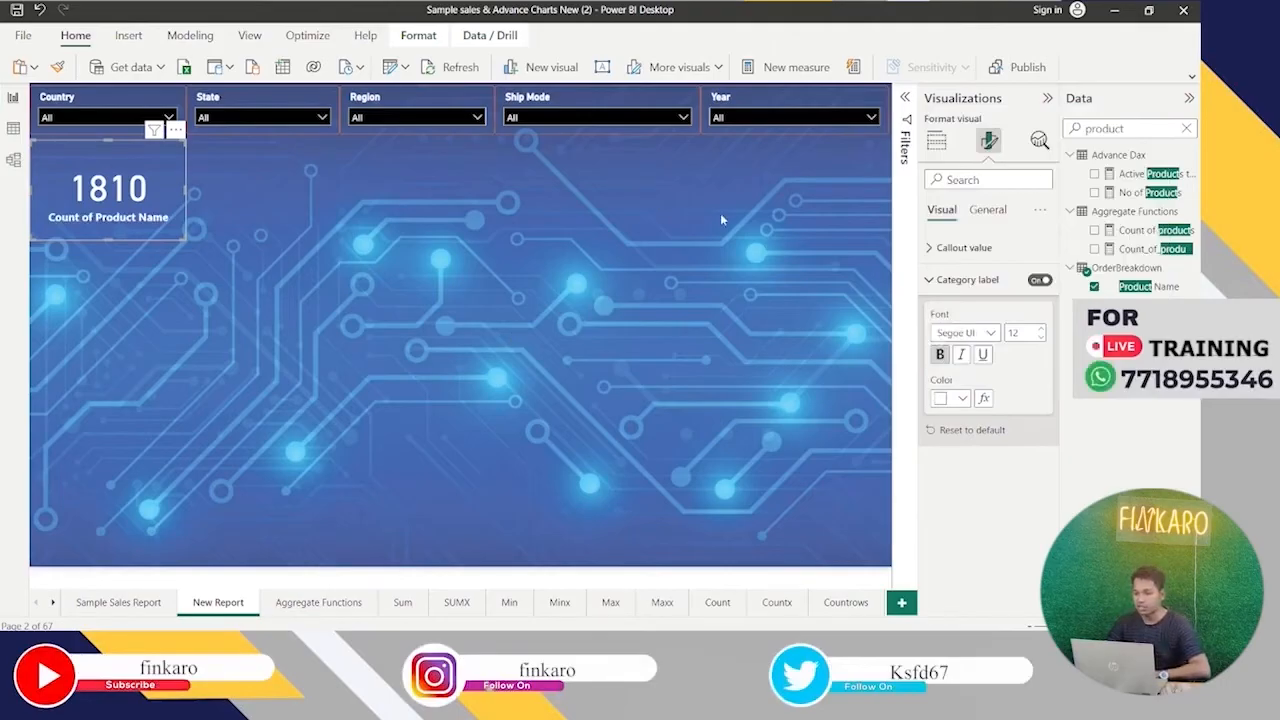
Set the title text of the product card to "Total Product".
click(937, 141)
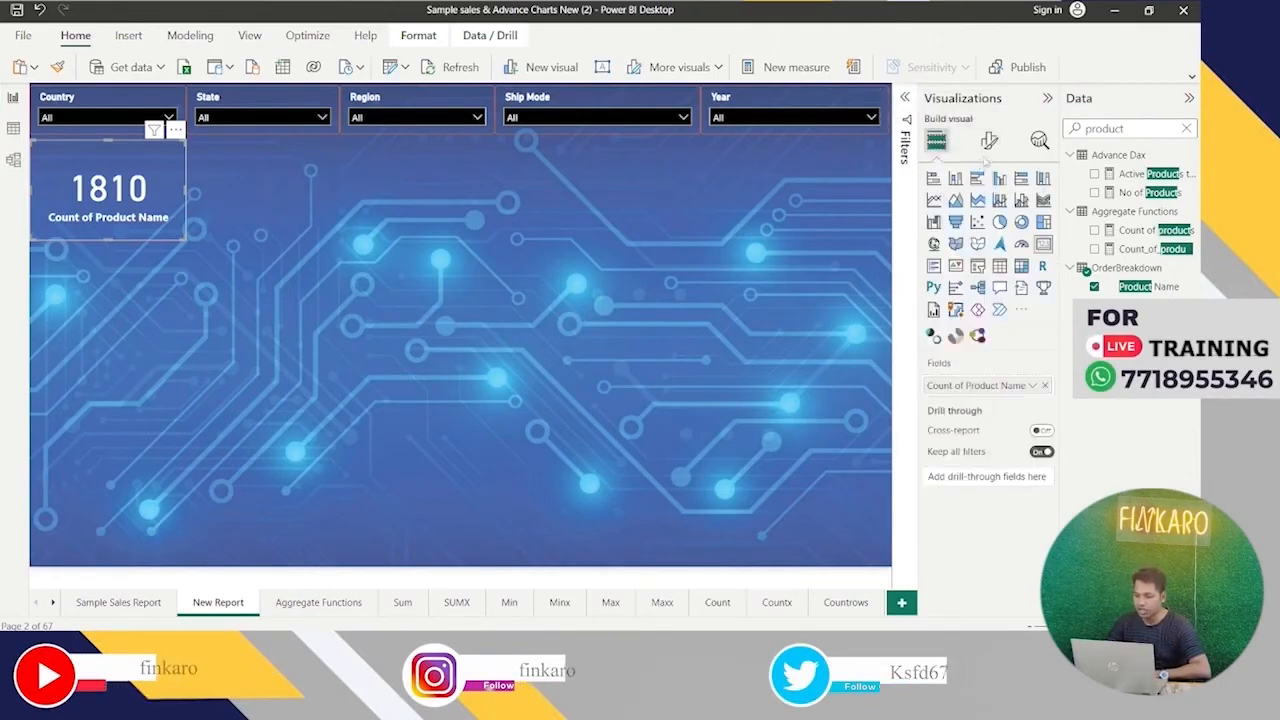
click(989, 142)
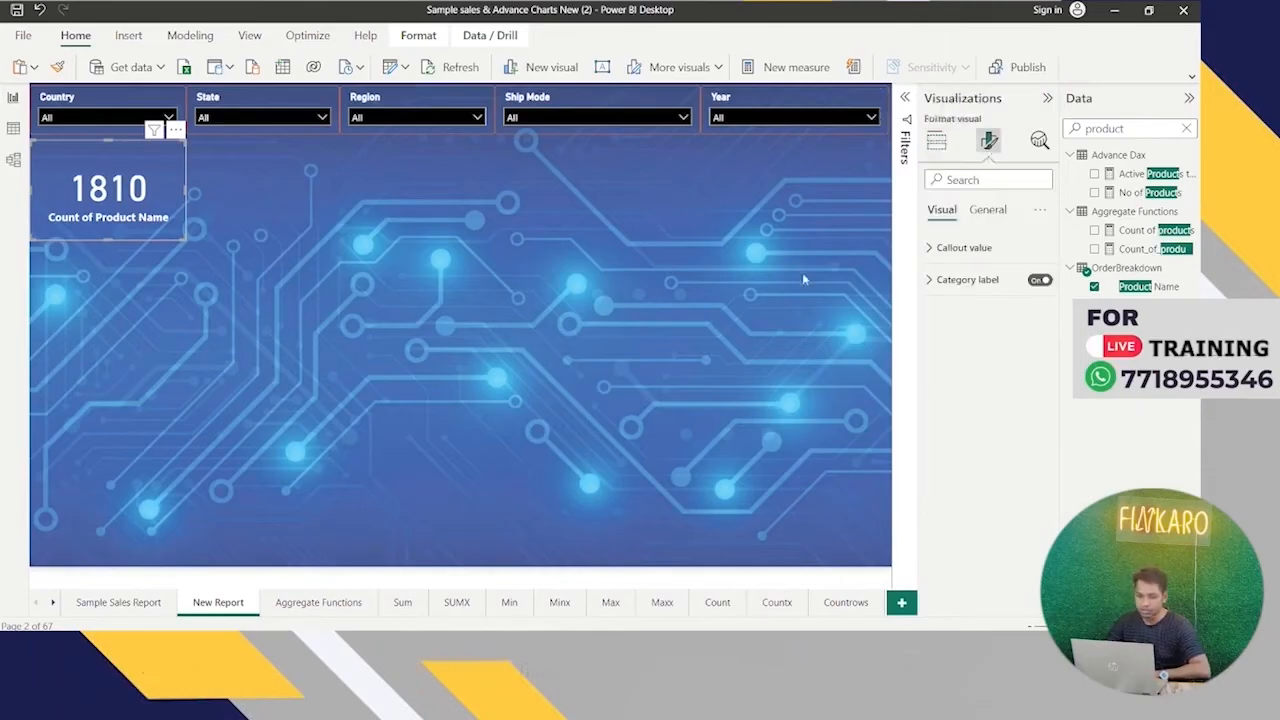
click(985, 210)
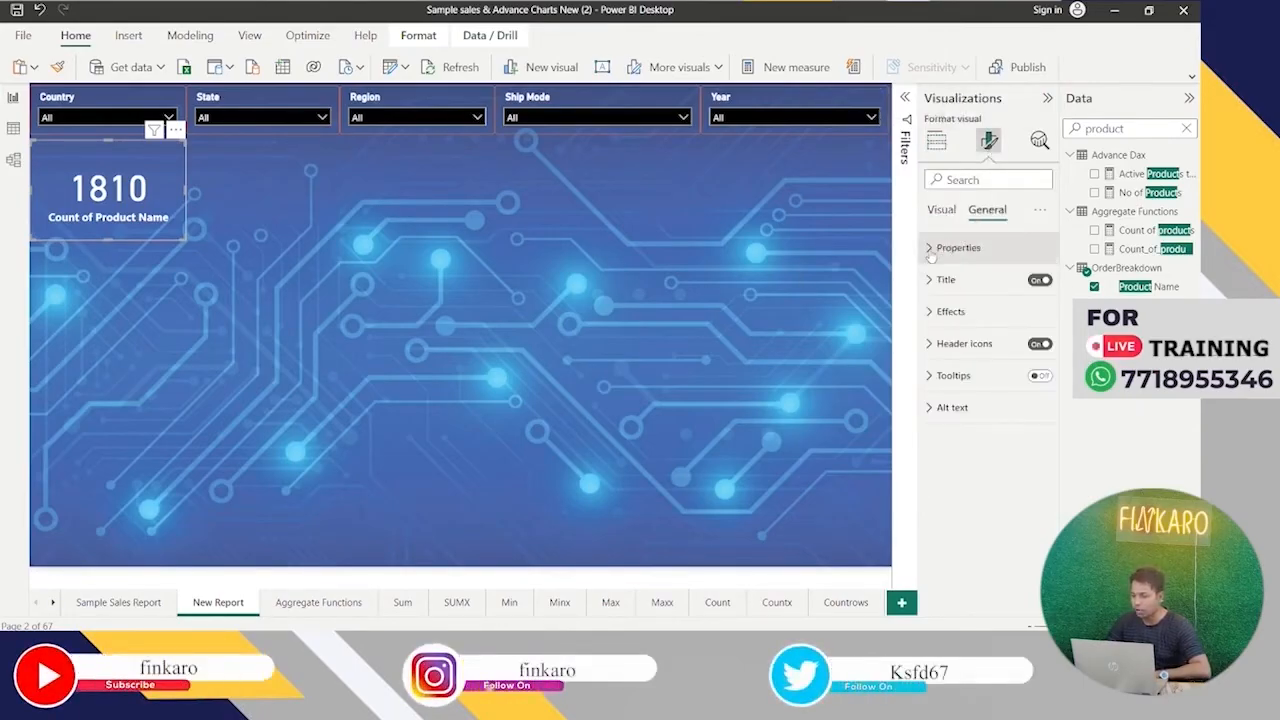
click(931, 250)
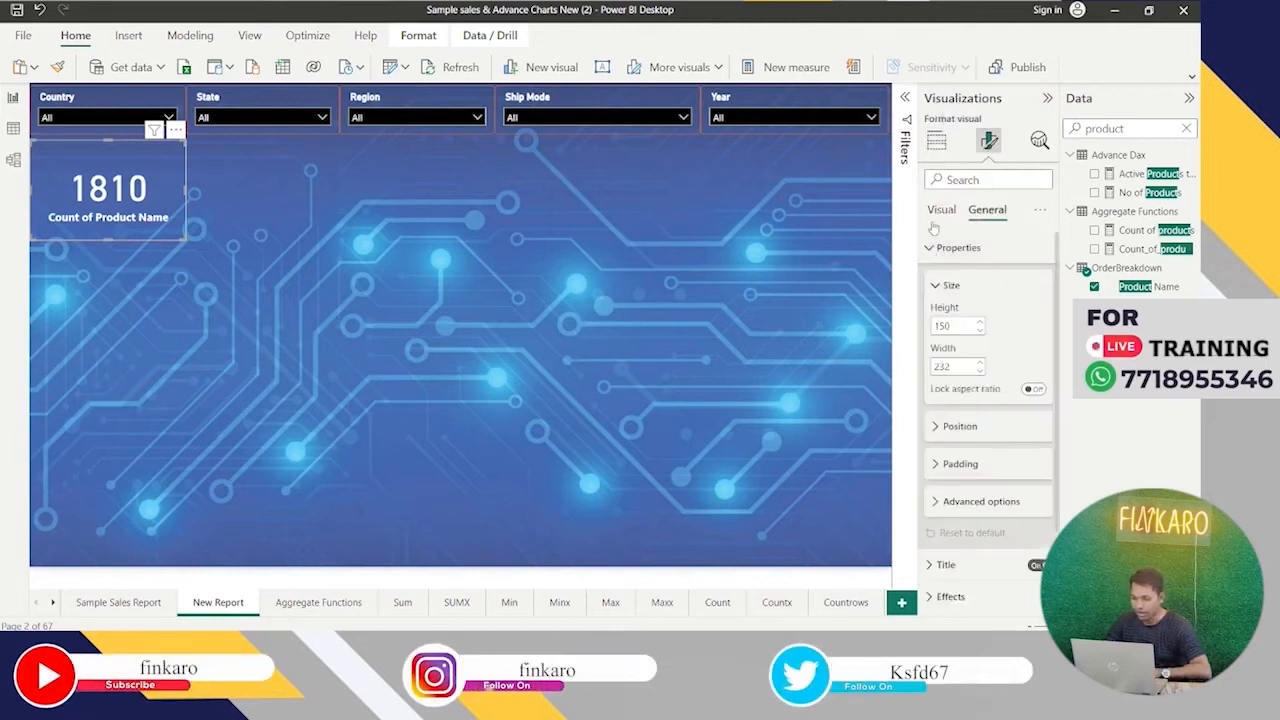
click(931, 250)
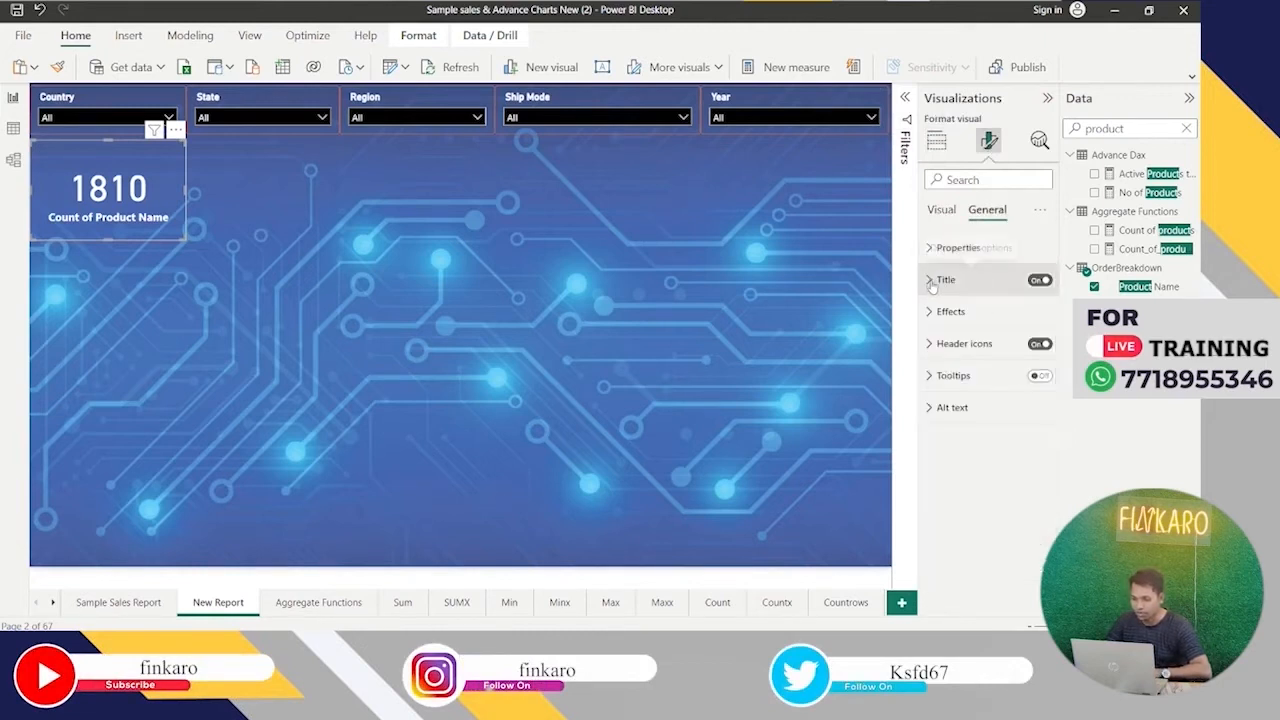
click(931, 281)
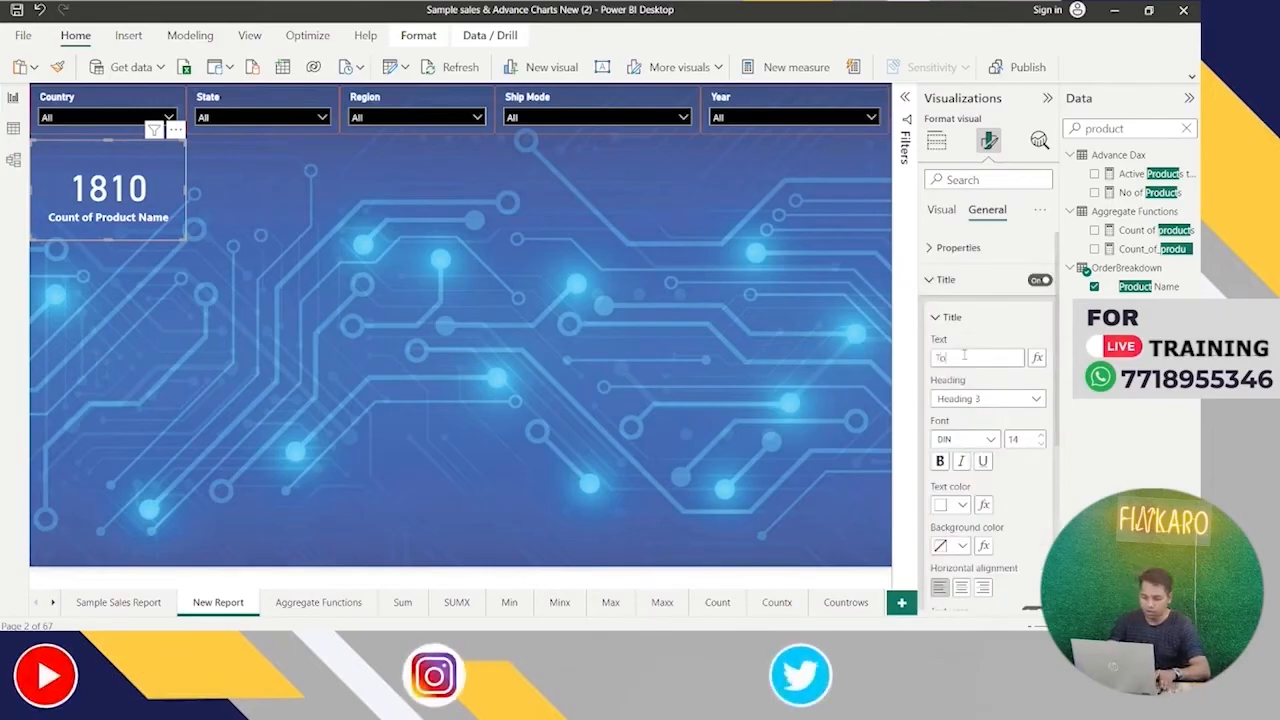
text(Total Product)
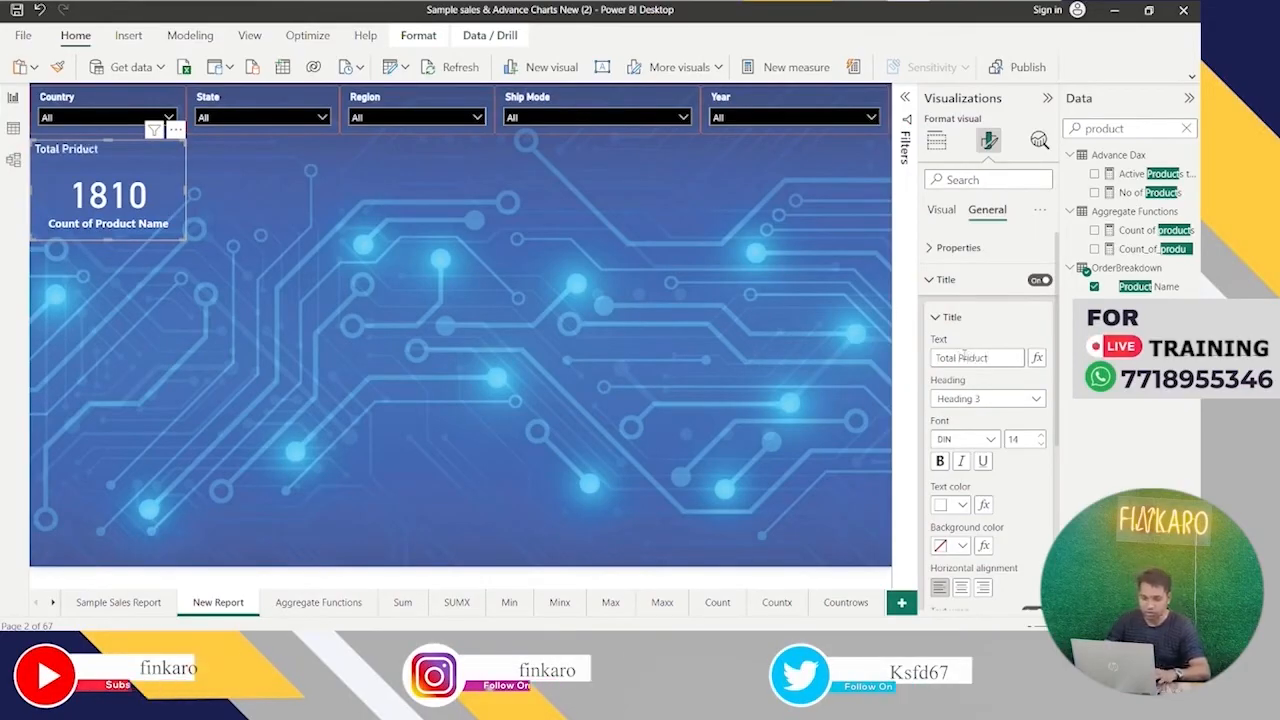
key(BackSpace)
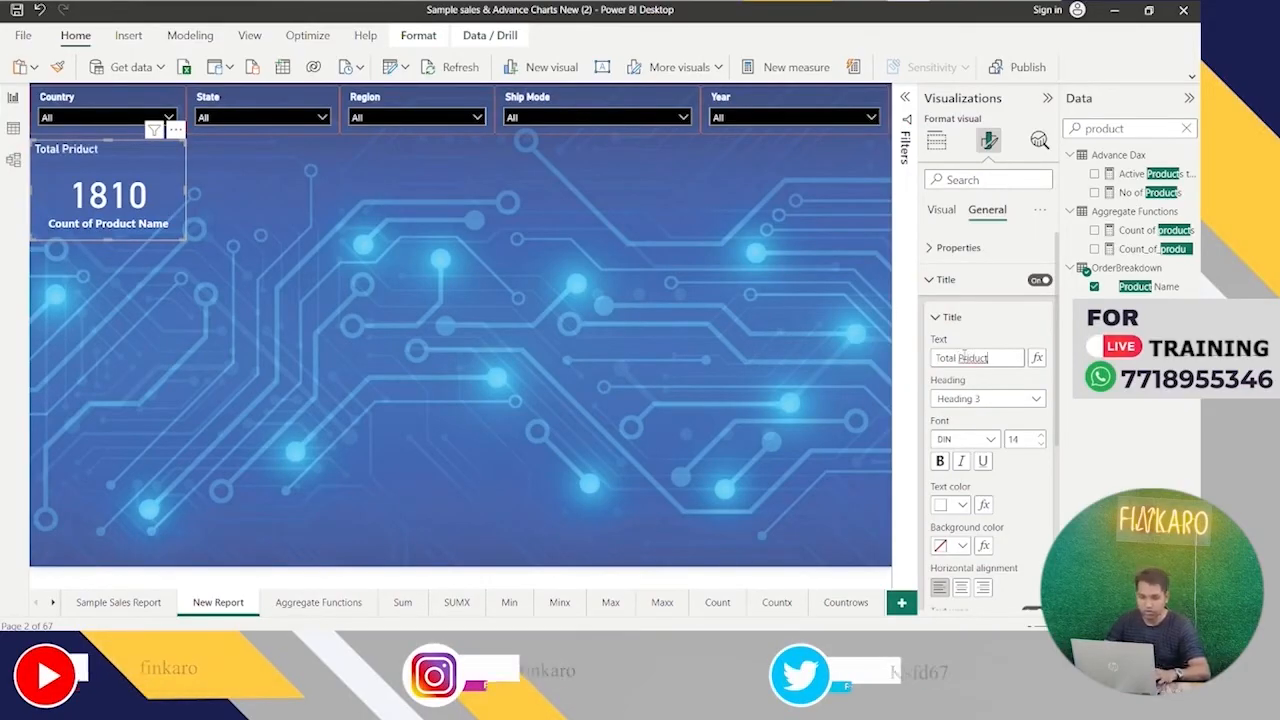
key(BackSpace)
key(BackSpace)
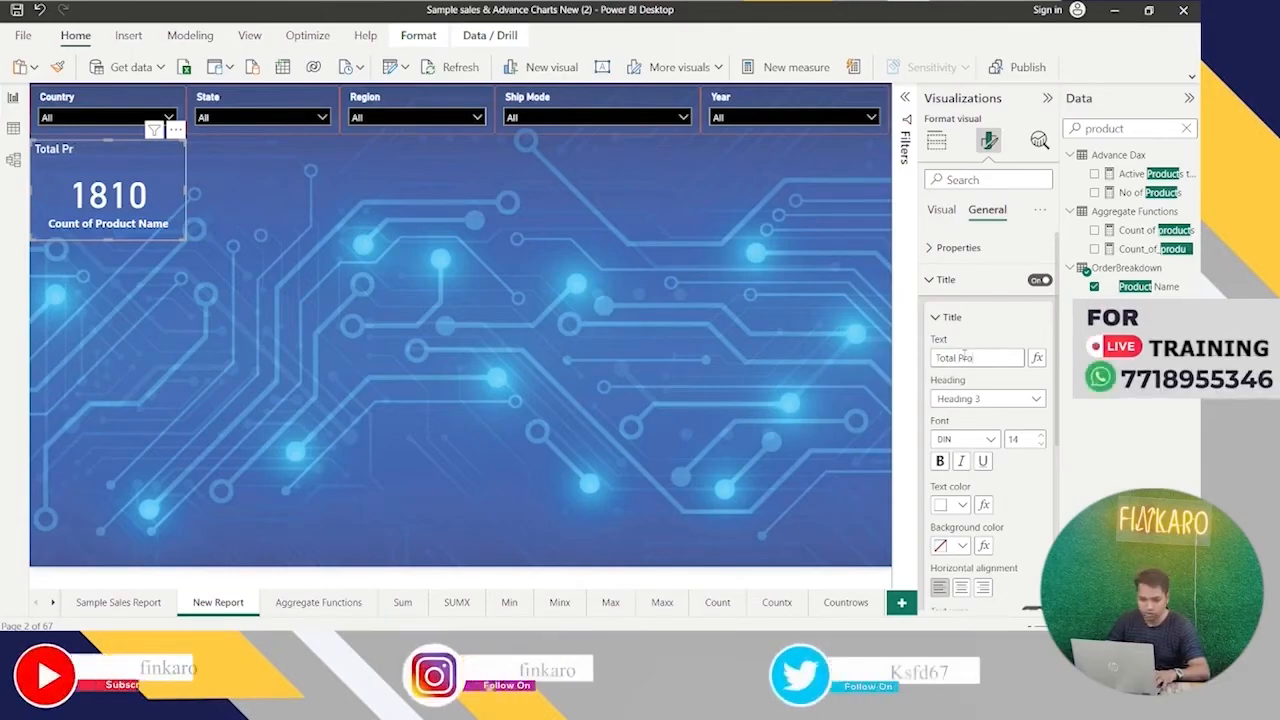
text(o)
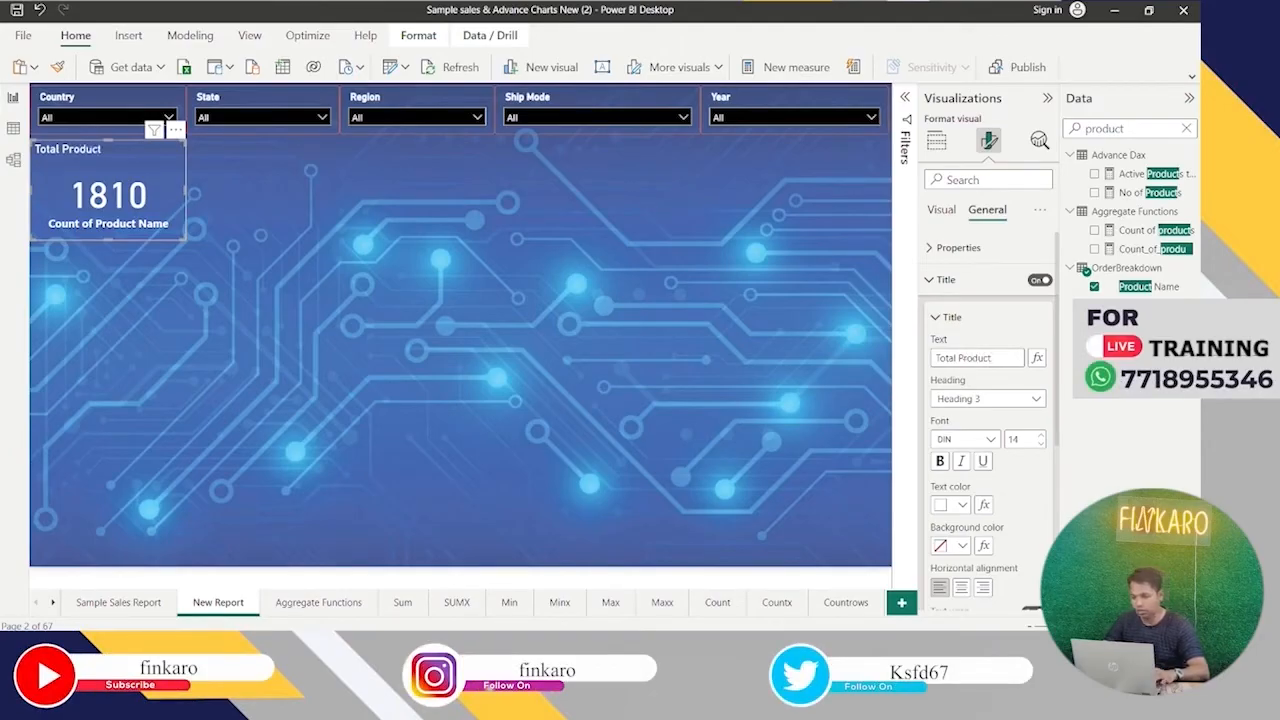
scroll(980, 440, down, 3)
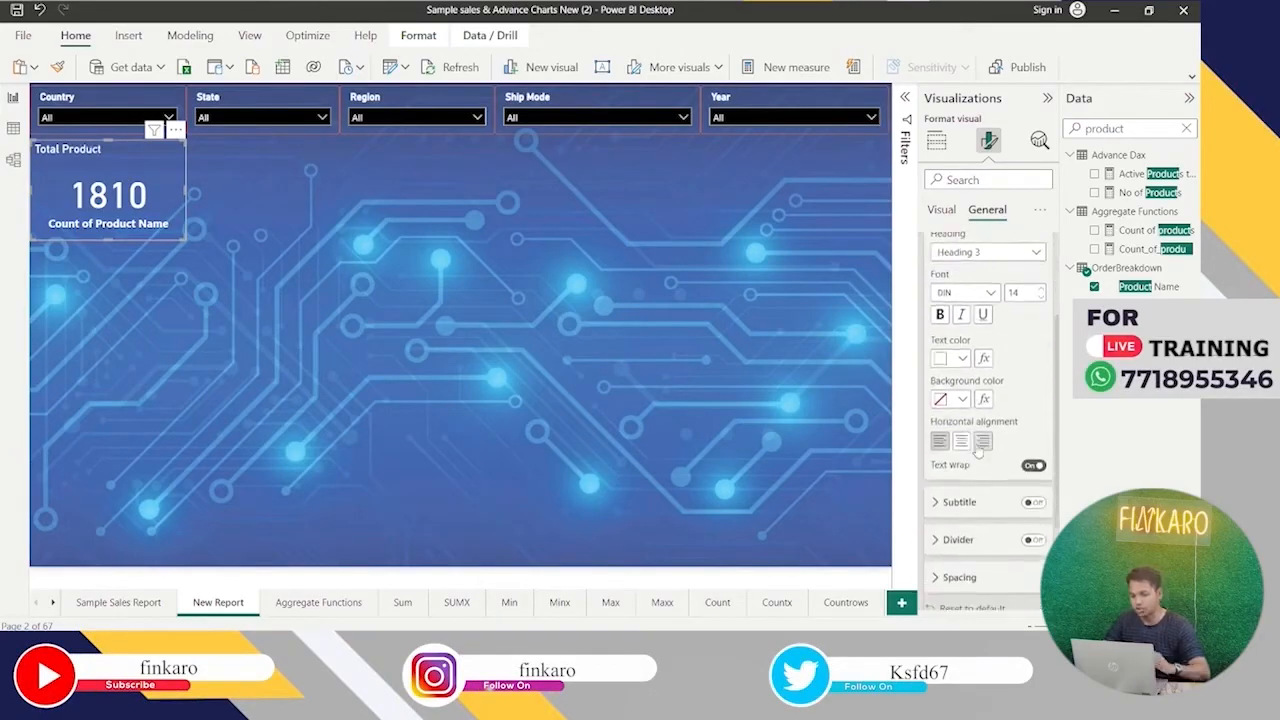
scroll(1001, 353, up, 3)
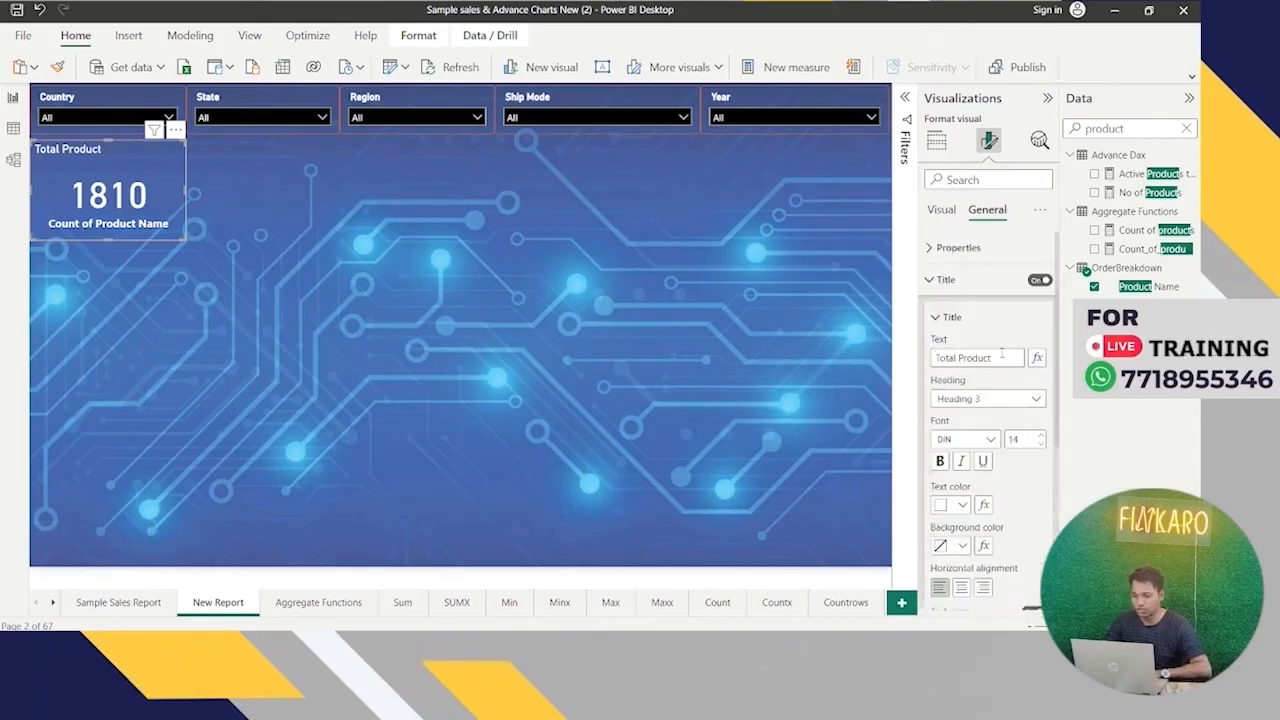
click(938, 280)
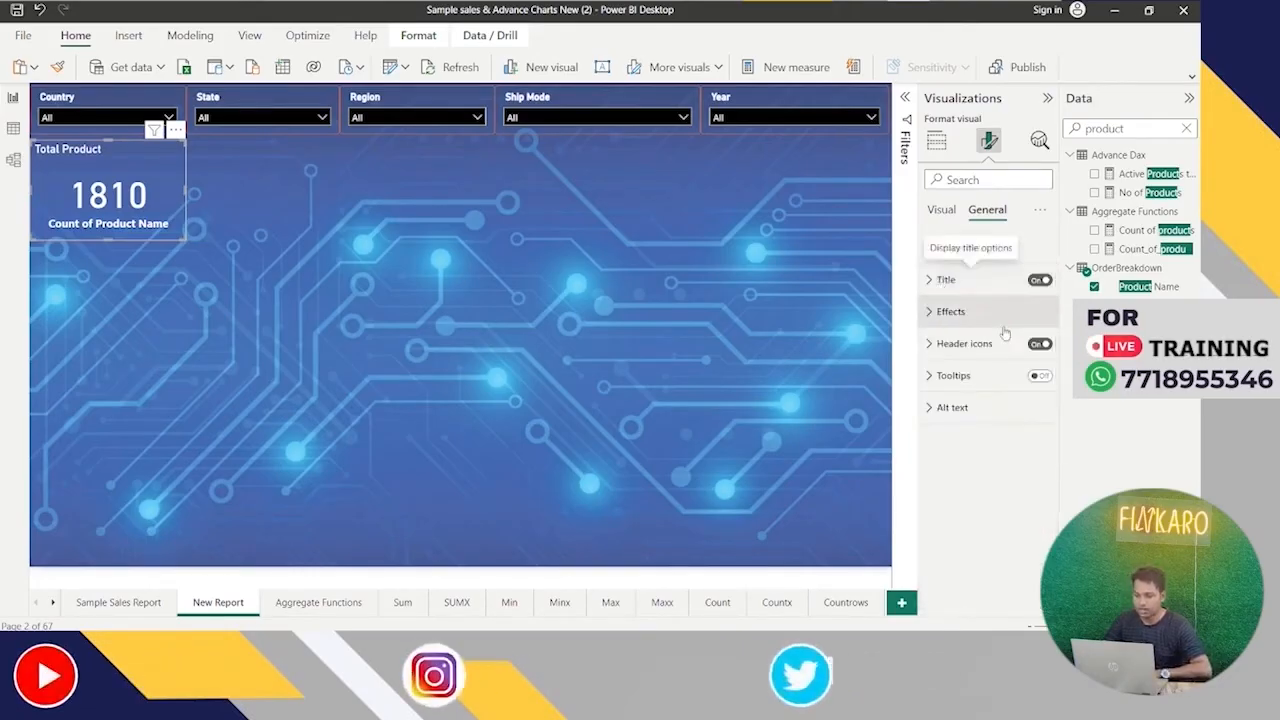
Turn off the product card's category label and centre its title horizontally.
click(943, 211)
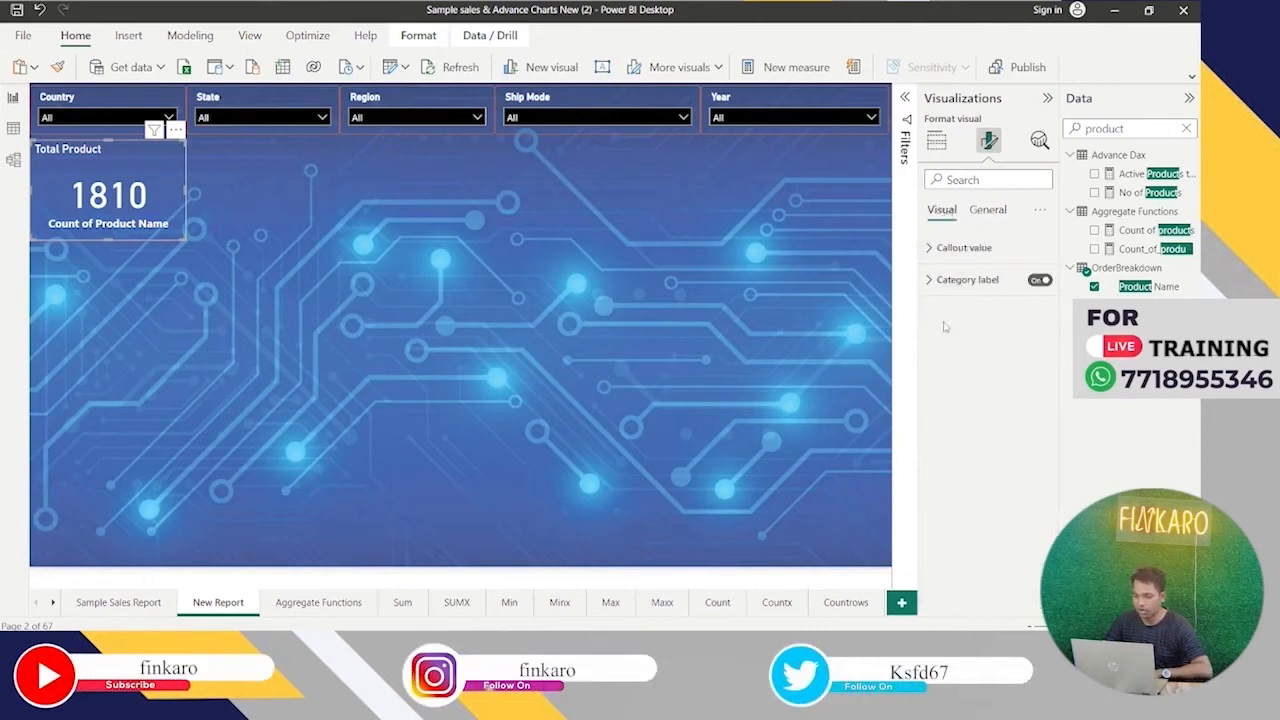
click(1032, 284)
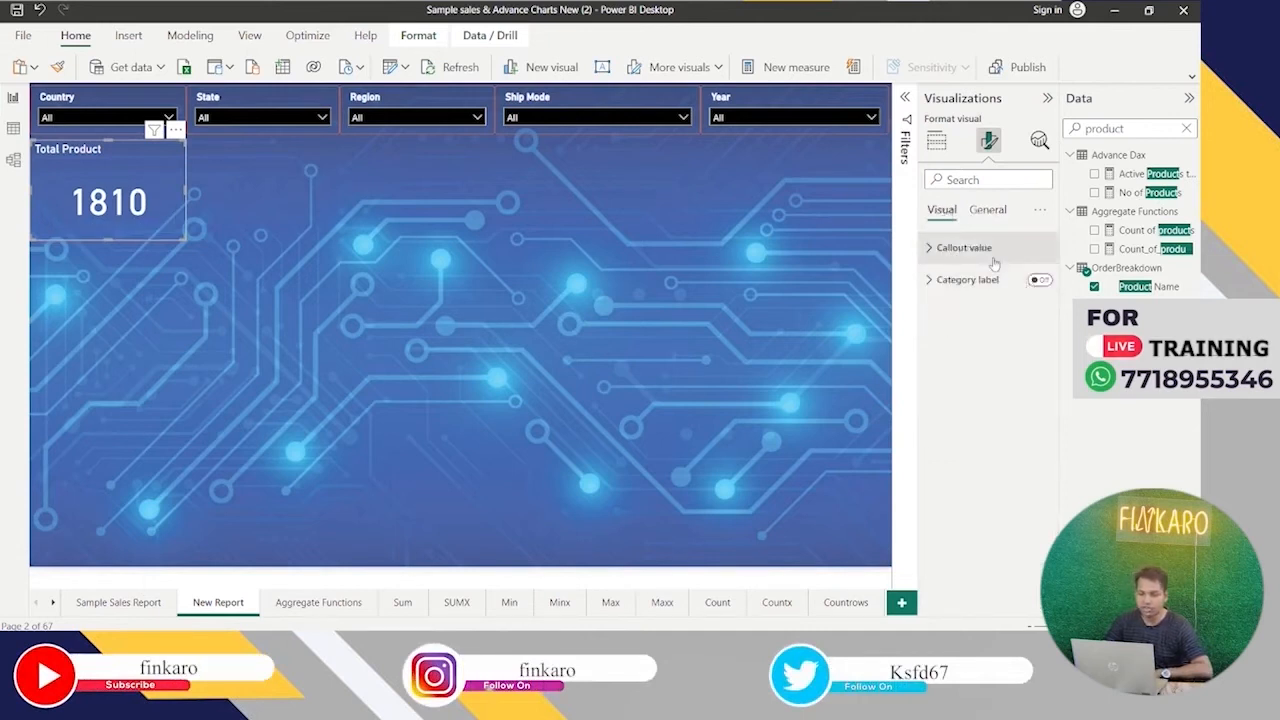
click(988, 212)
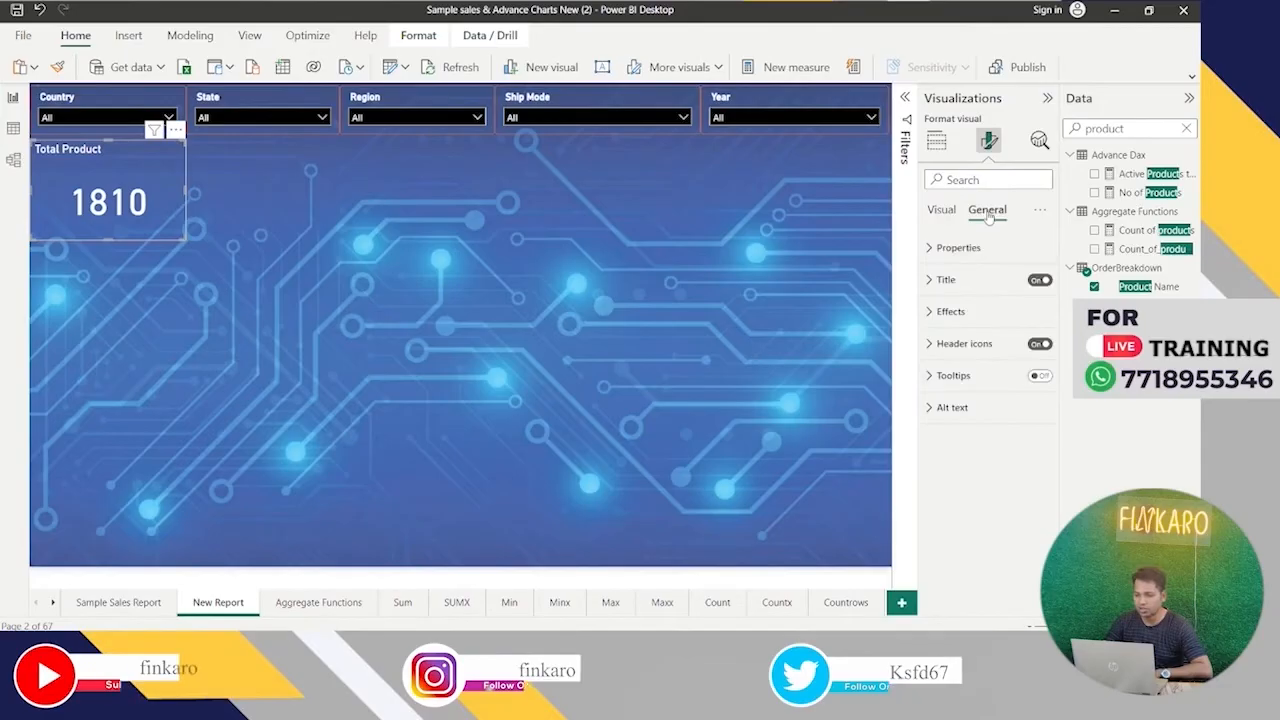
click(958, 279)
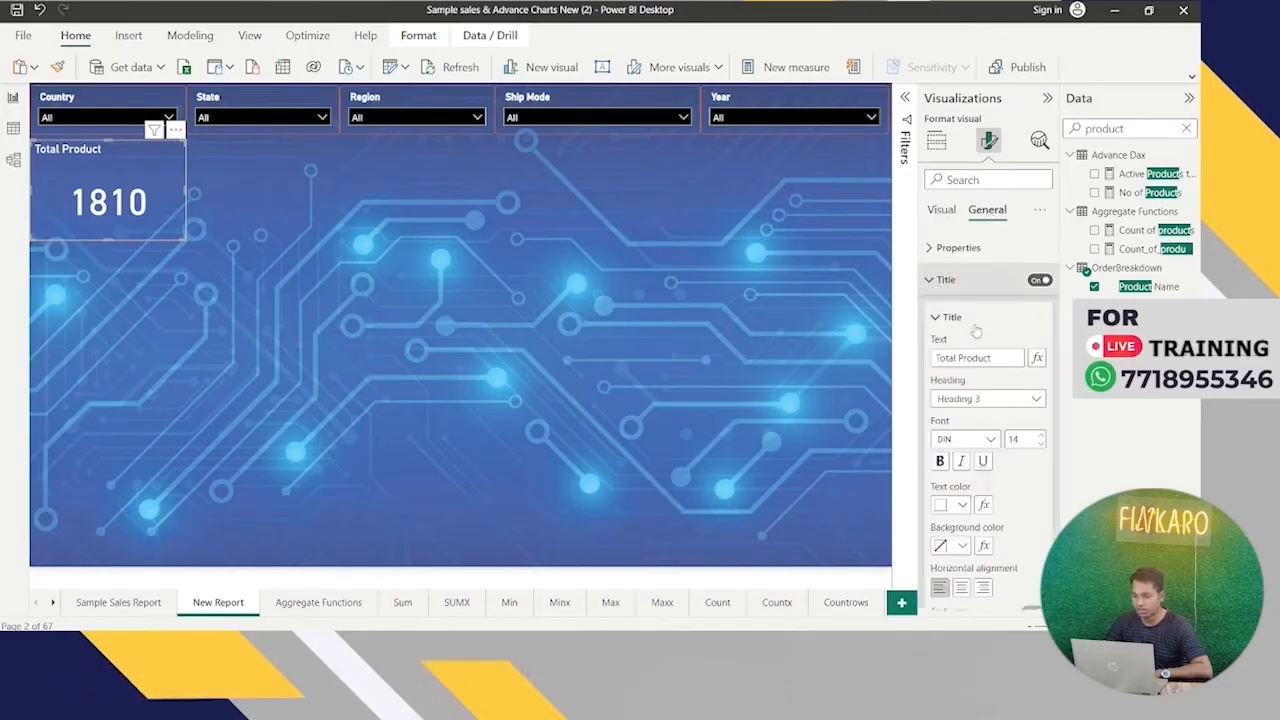
click(961, 588)
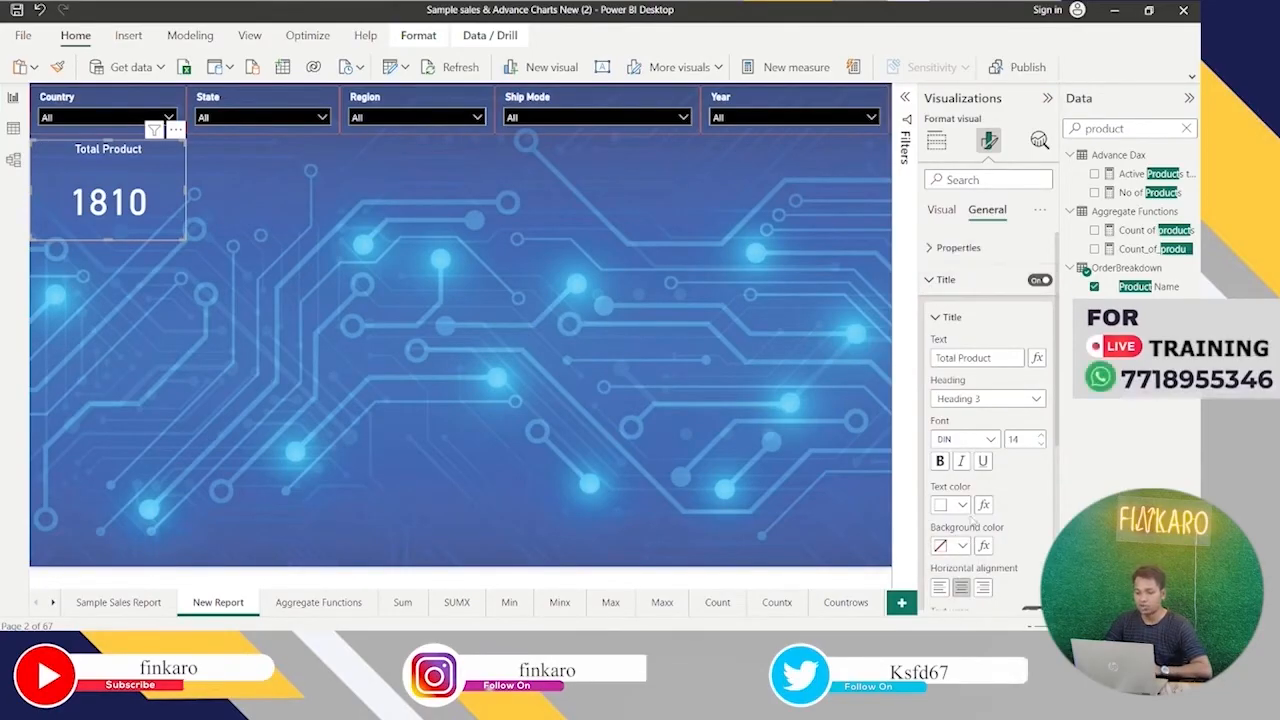
scroll(1022, 512, down, 3)
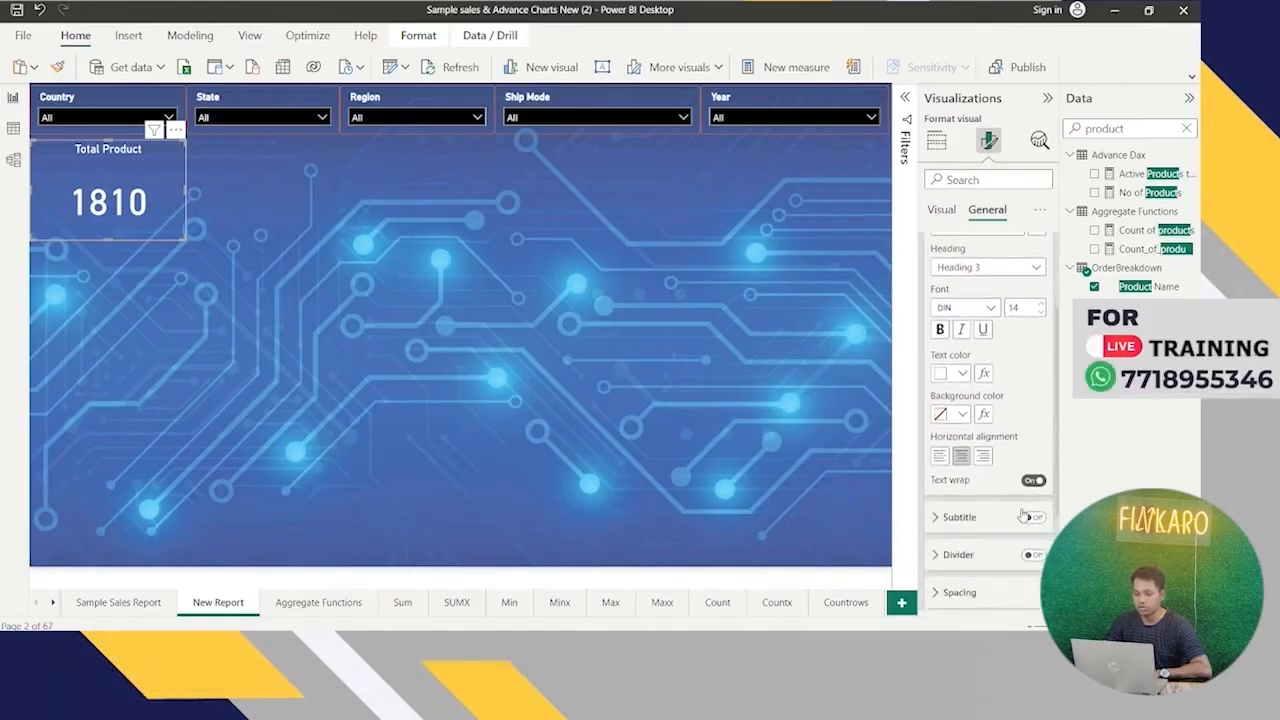
scroll(960, 380, up, 5)
click(929, 281)
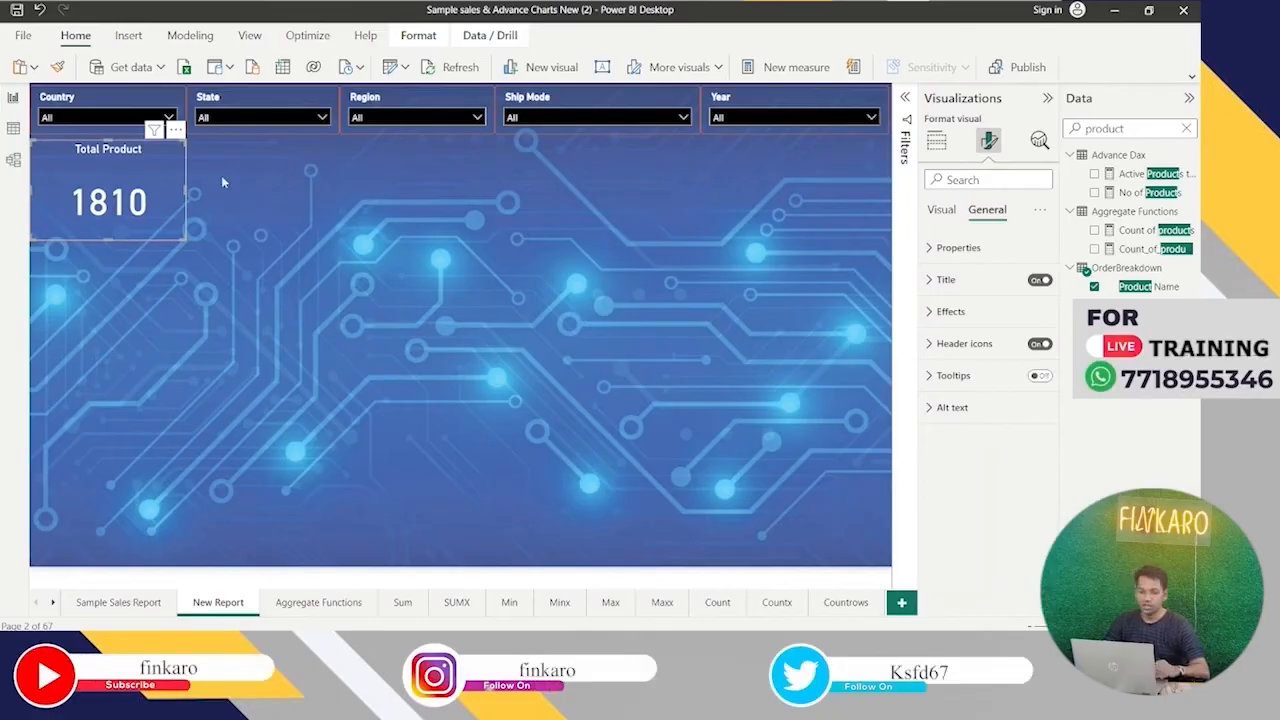
Duplicate the Total Product card and place the copy directly to its right, beneath the State slicer.
click(233, 246)
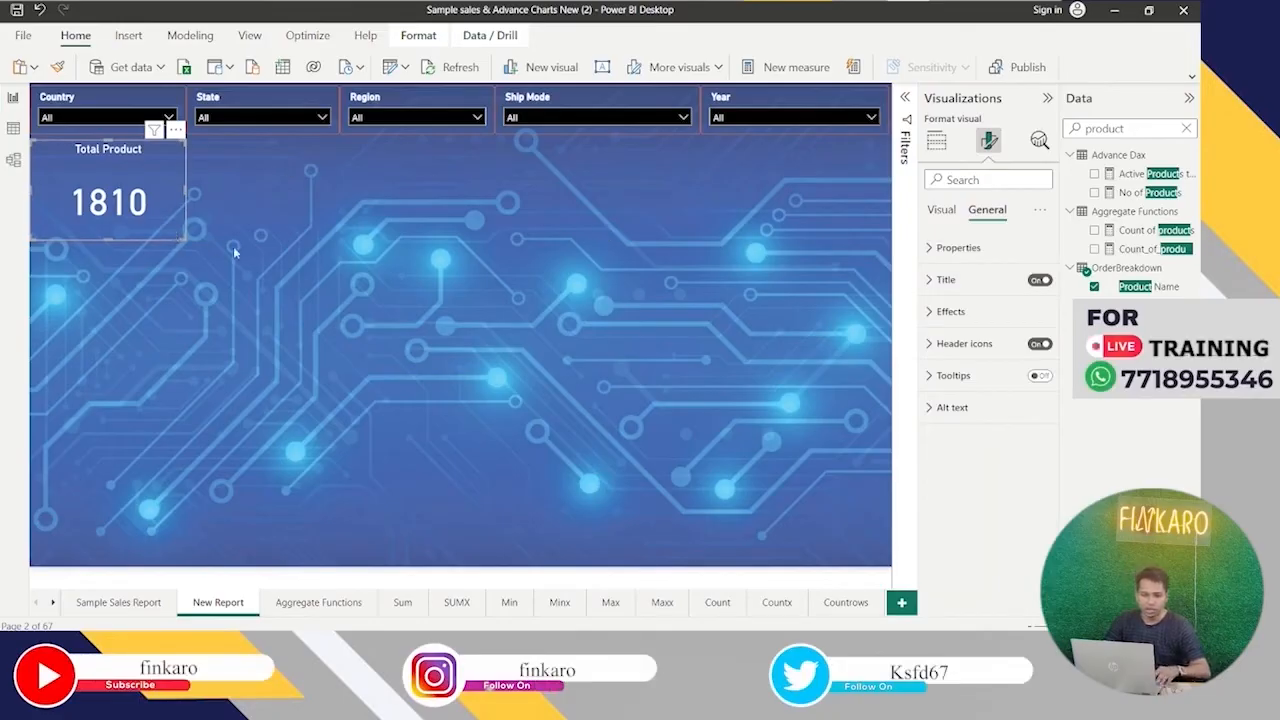
click(177, 219)
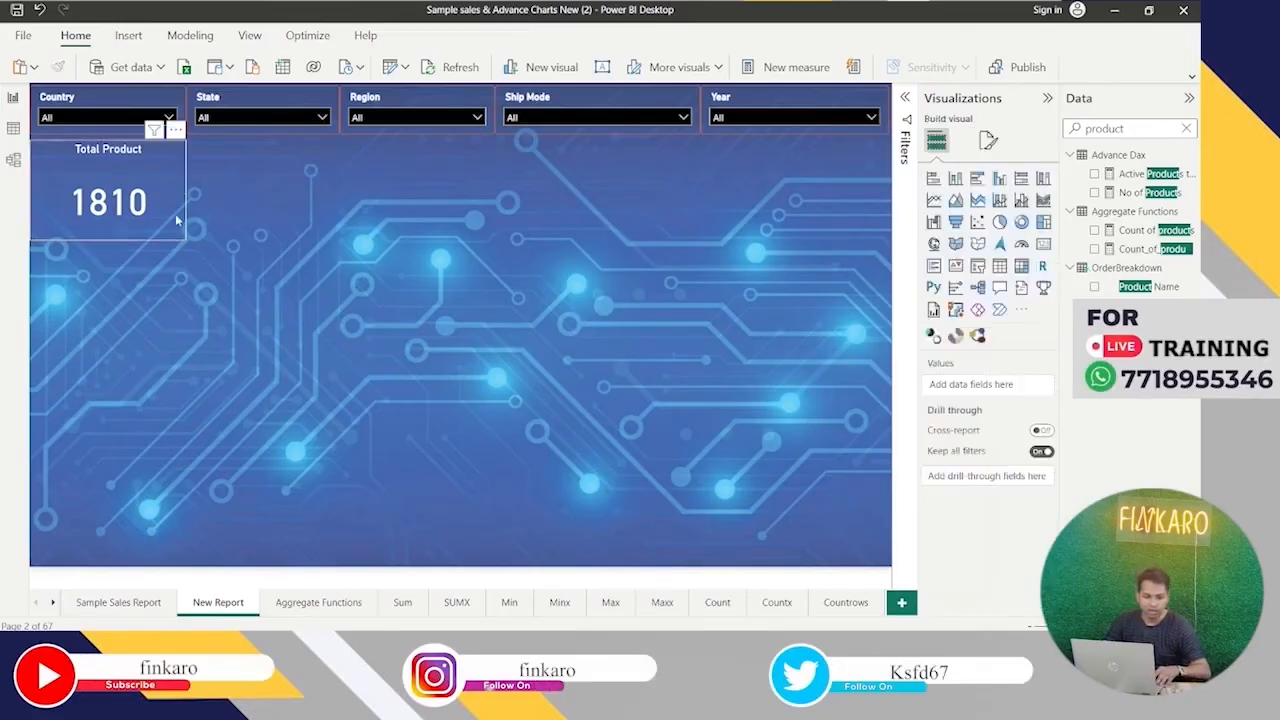
key(ctrl+c)
key(ctrl+v)
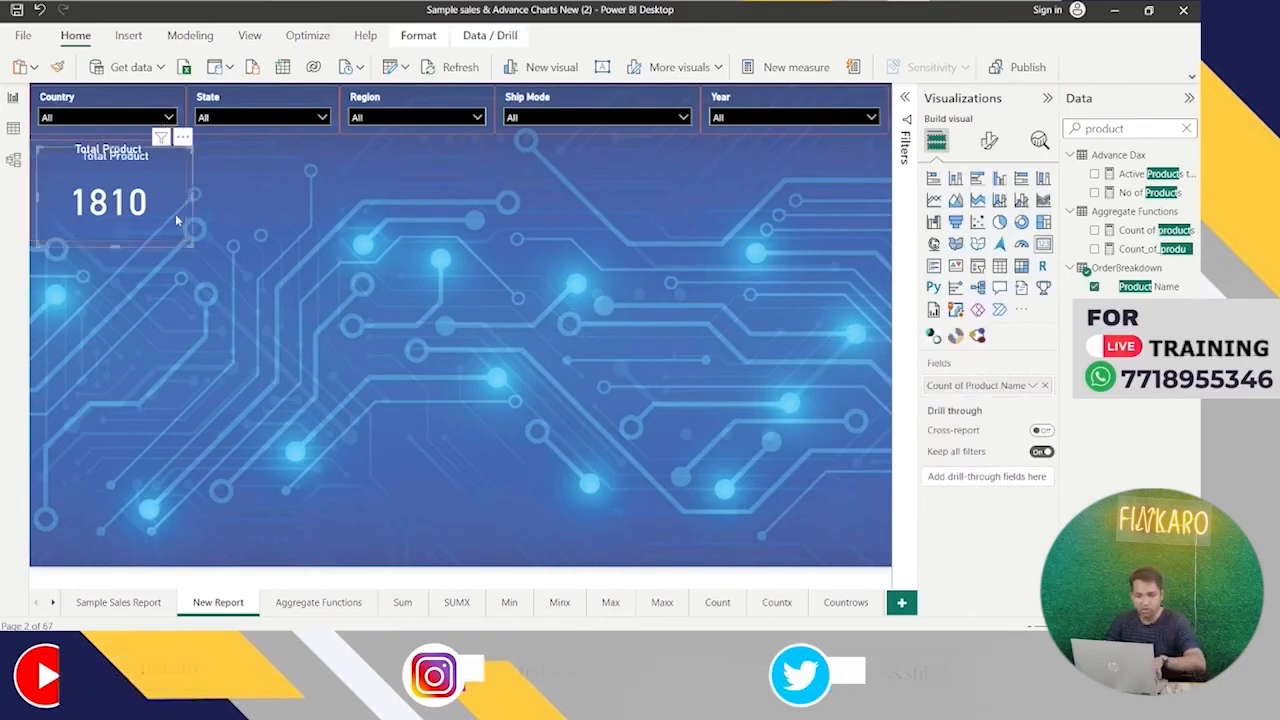
drag(164, 216, 319, 212)
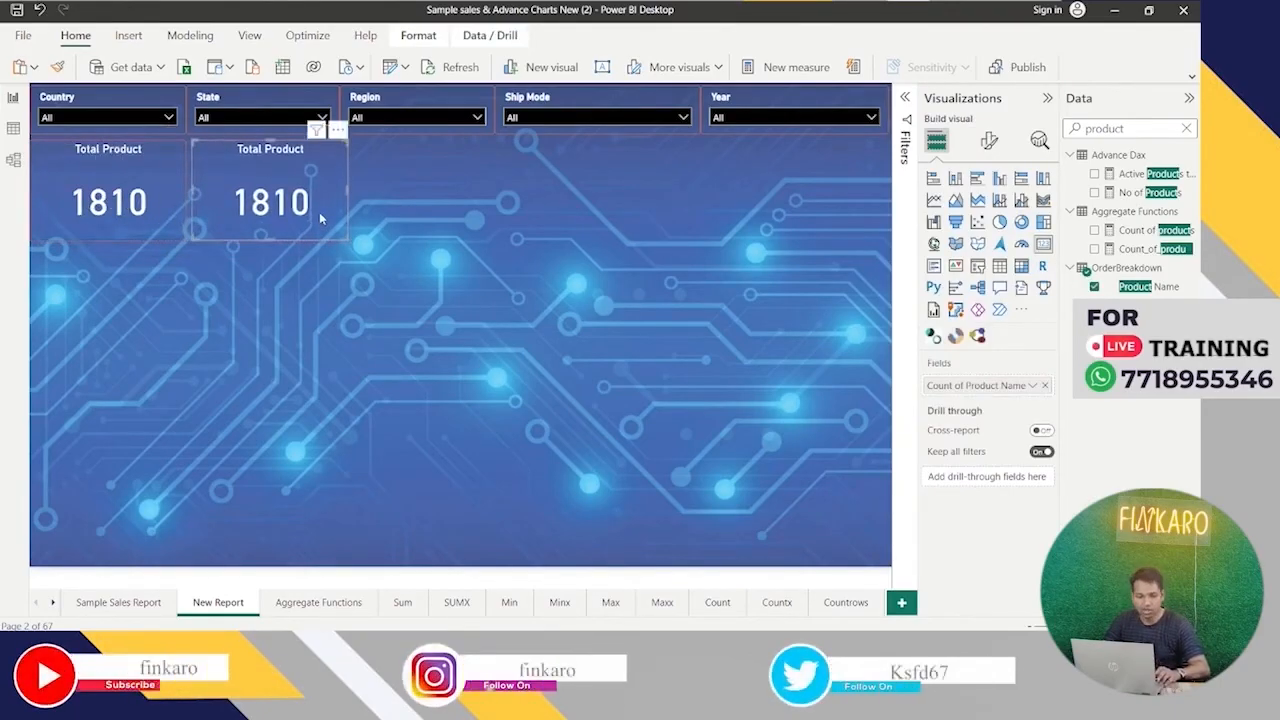
Reduce the height of both Total Product cards equally so each fits closely around its title and value.
click(115, 236)
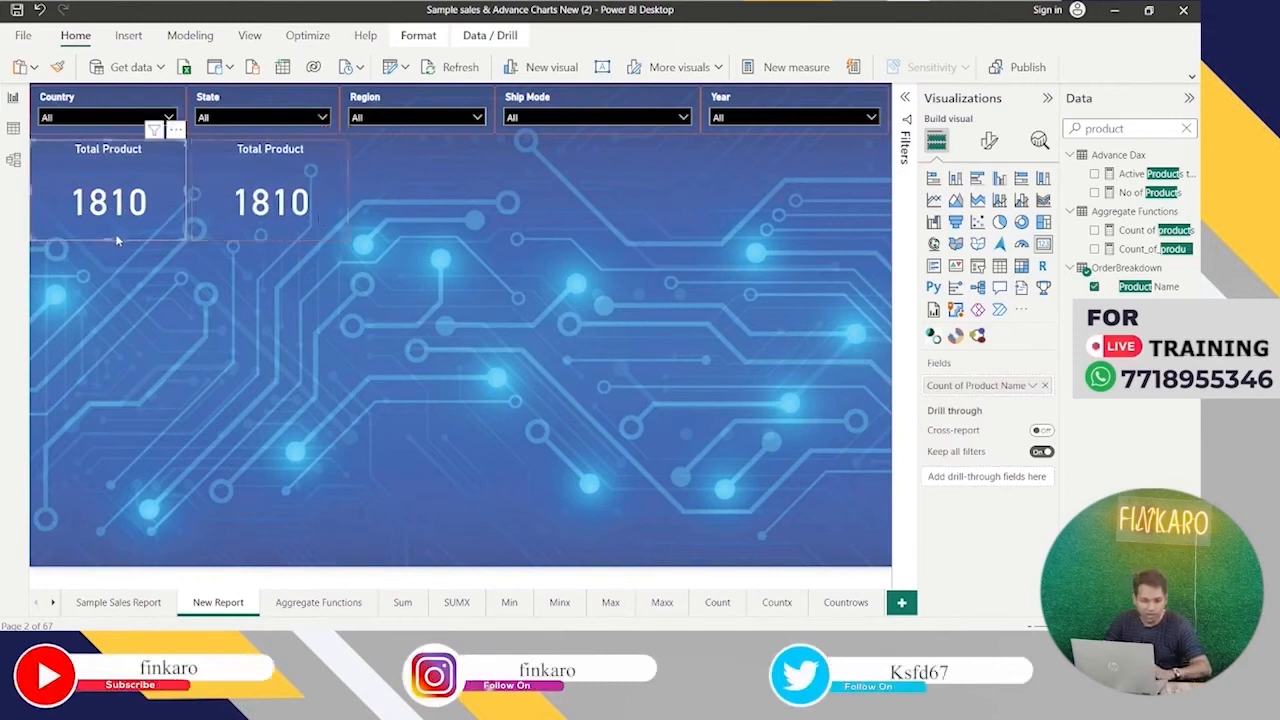
drag(111, 232, 112, 201)
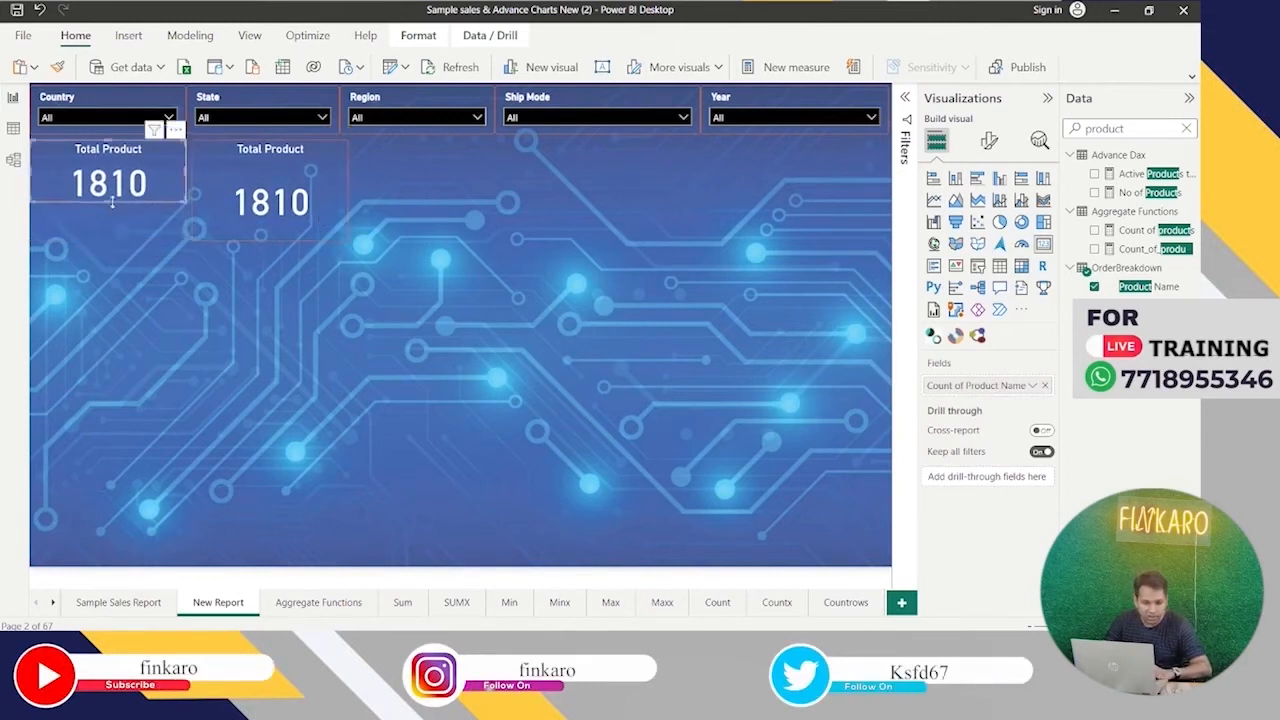
click(260, 186)
drag(271, 240, 271, 200)
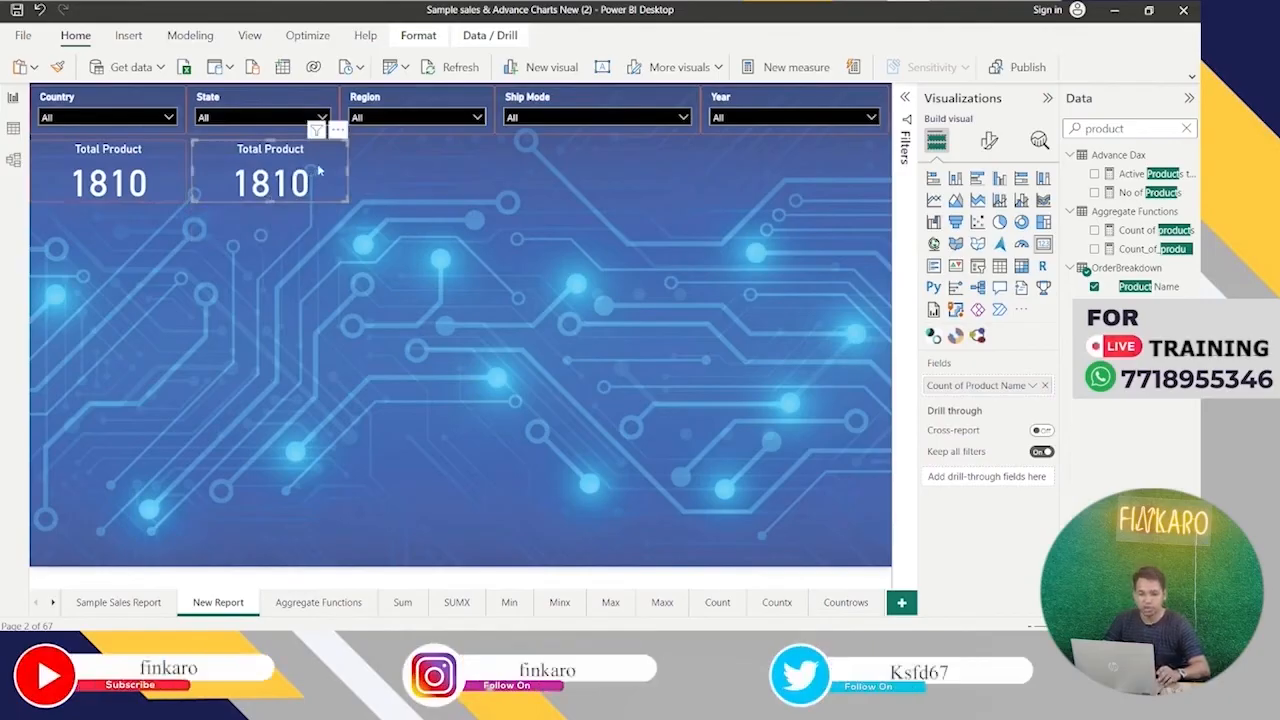
Add two more copies of the shortened card and line them up to the right, making an evenly spaced row of four.
key(ctrl+c)
key(ctrl+v)
drag(320, 172, 476, 168)
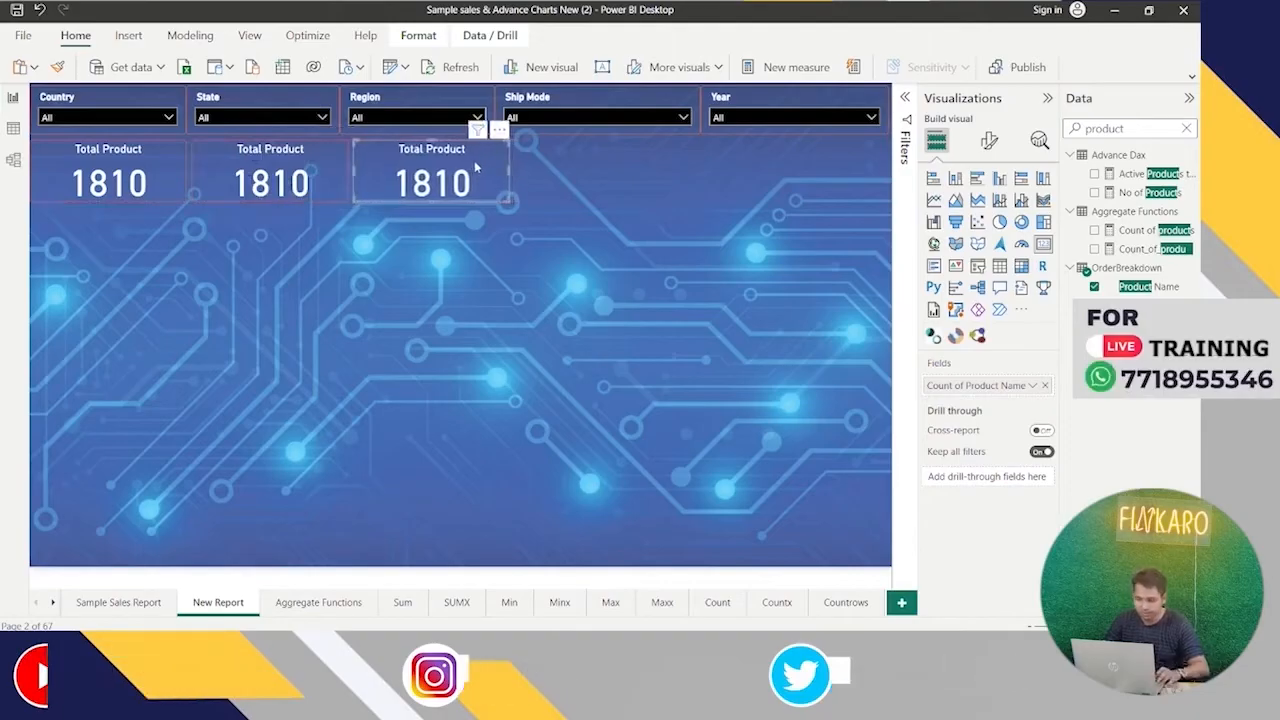
key(ctrl+v)
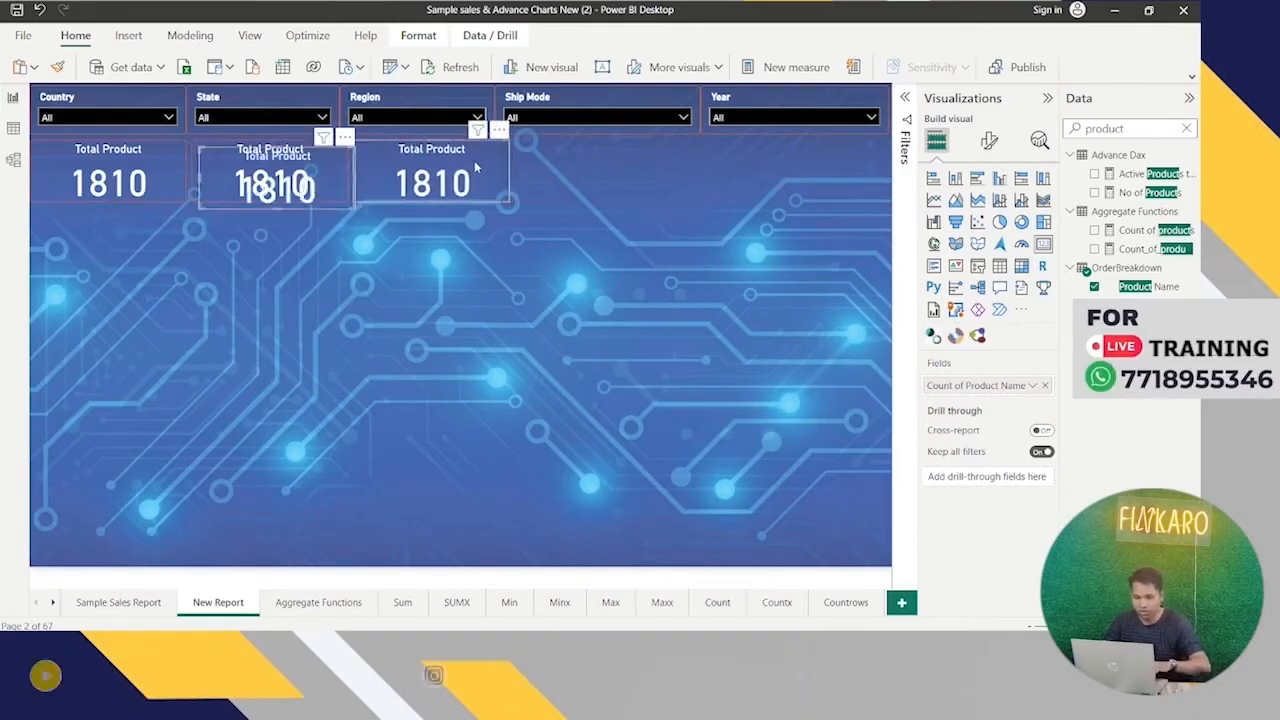
drag(210, 173, 545, 158)
key(Left)
key(Left)
key(Left)
key(Left)
key(Left)
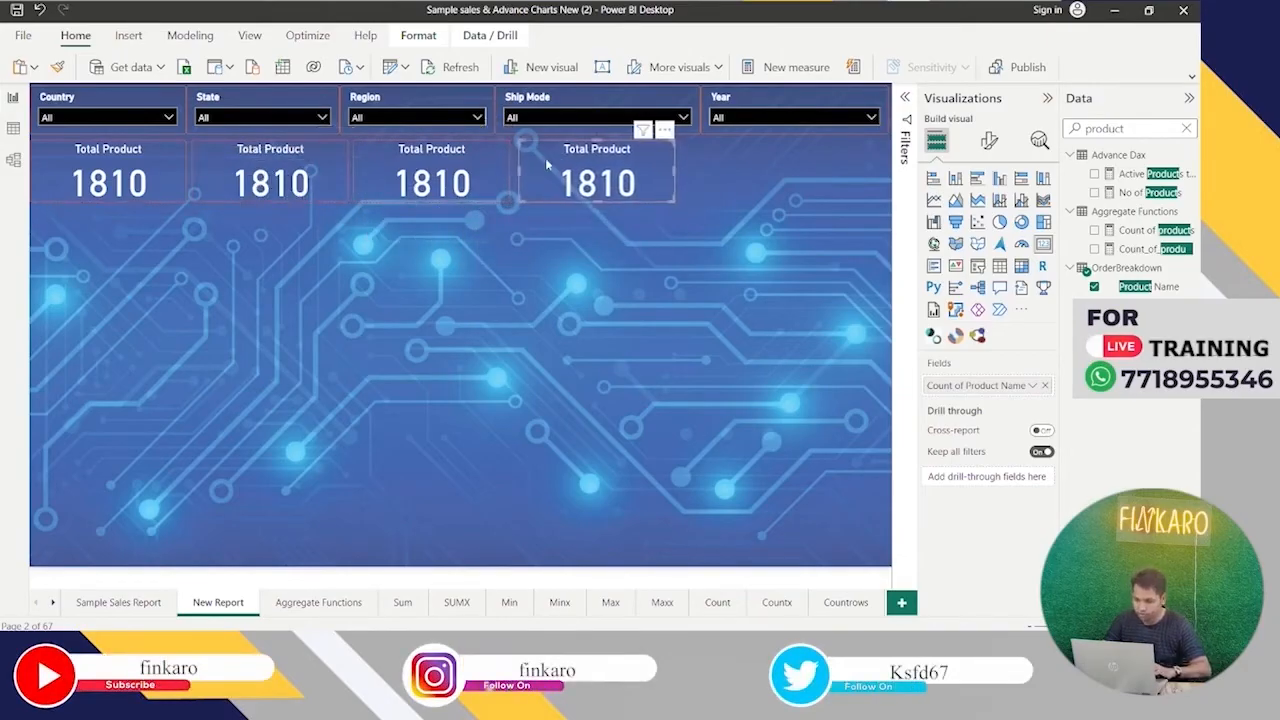
Replace the second card's product field with Order ID from ListOfOrders, searching the fields for "order id".
click(268, 176)
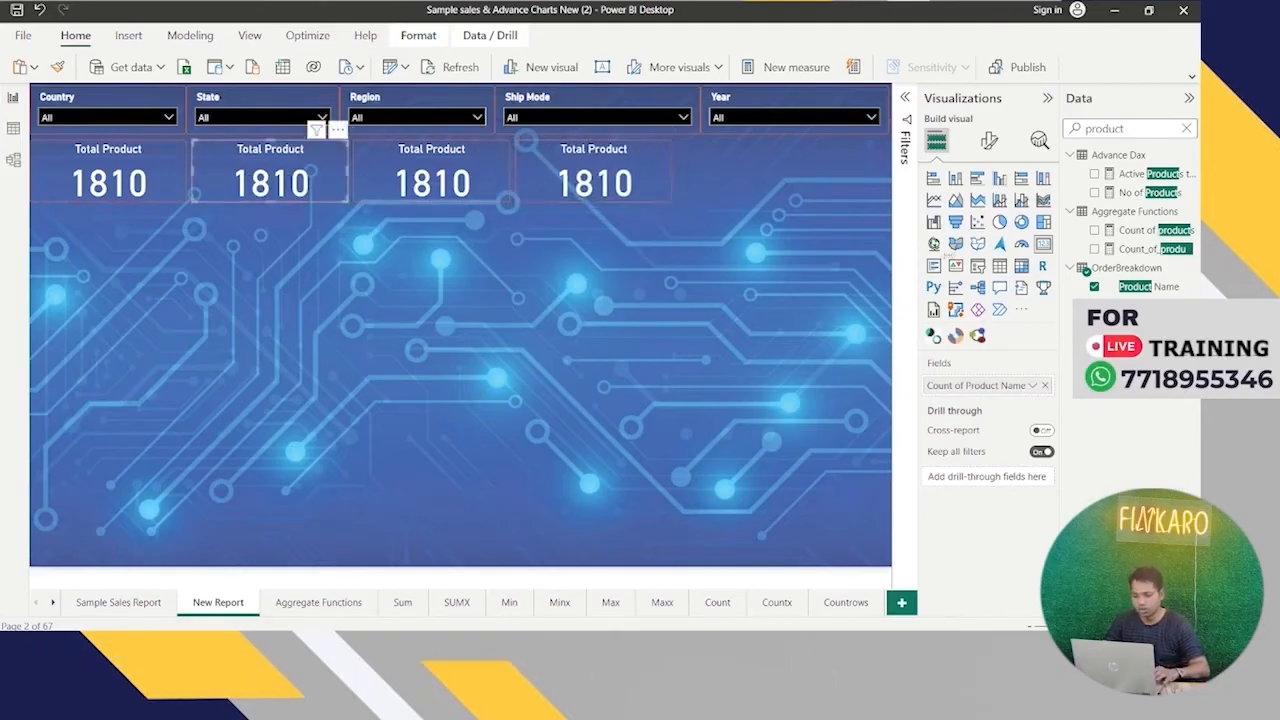
click(1045, 385)
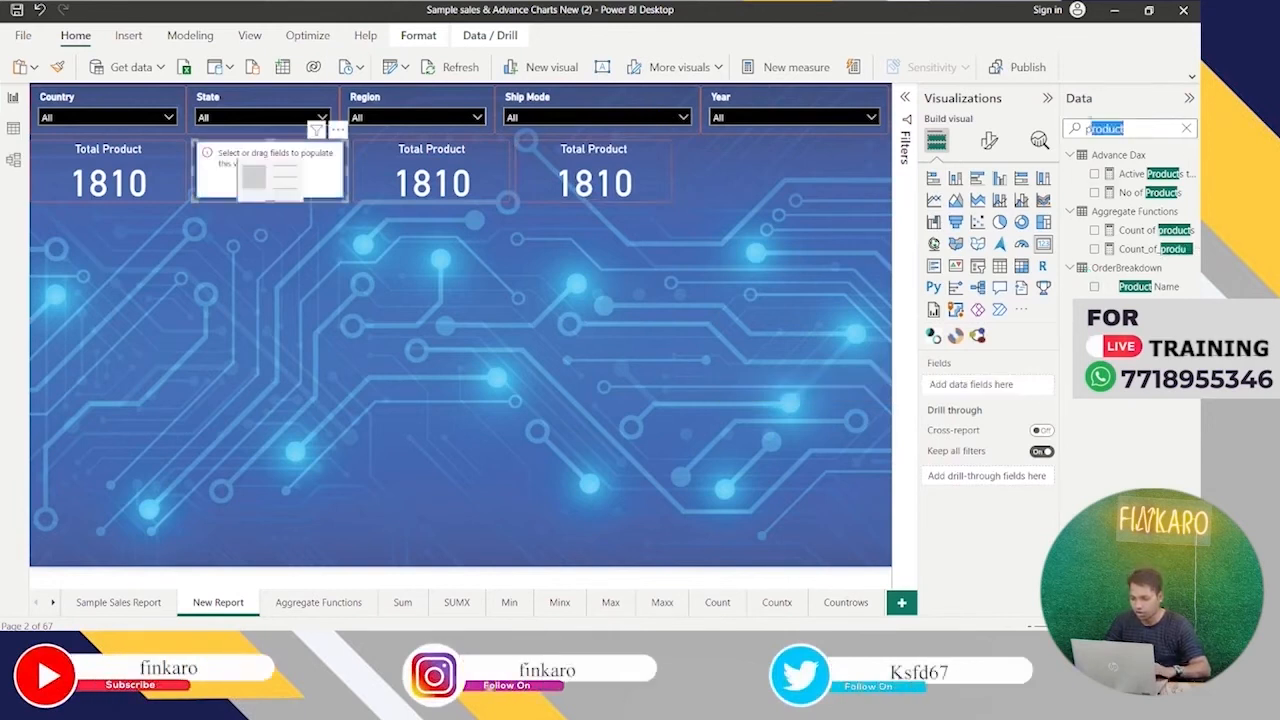
text(order)
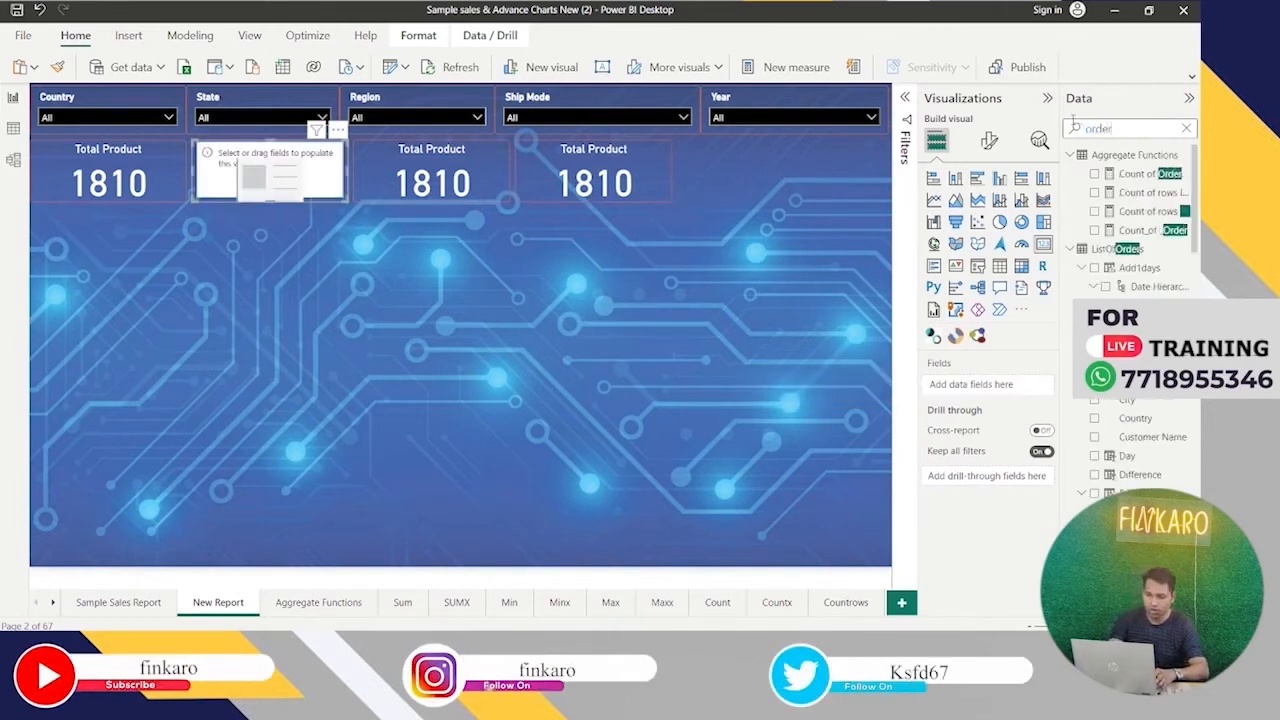
text( id)
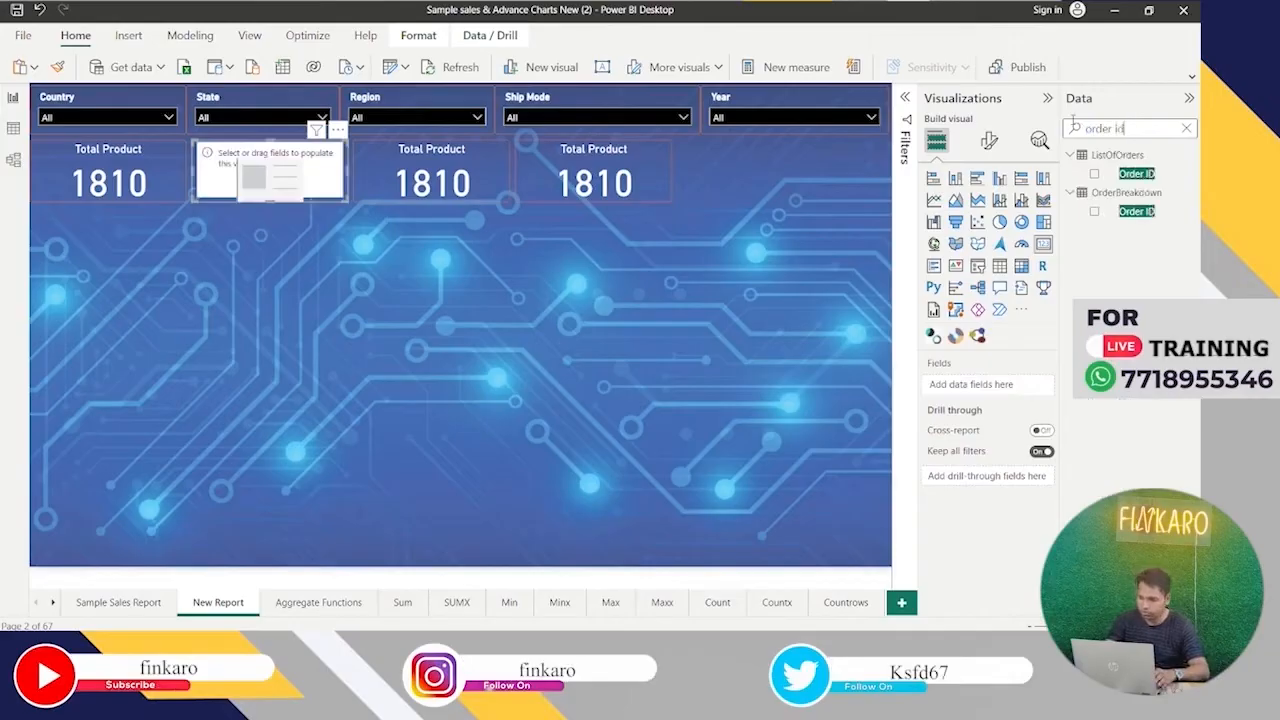
drag(1137, 174, 1037, 389)
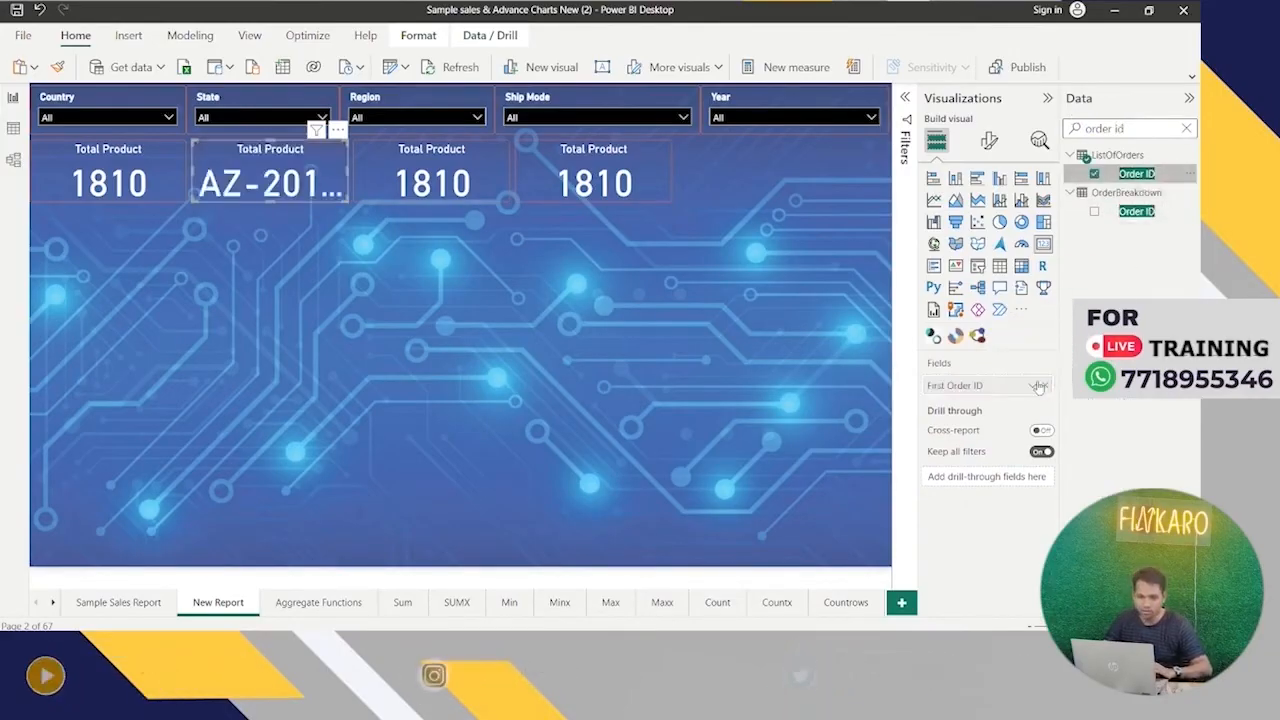
Summarize the second card's Order ID by Count and change the card's title text to Total Orders.
click(1035, 387)
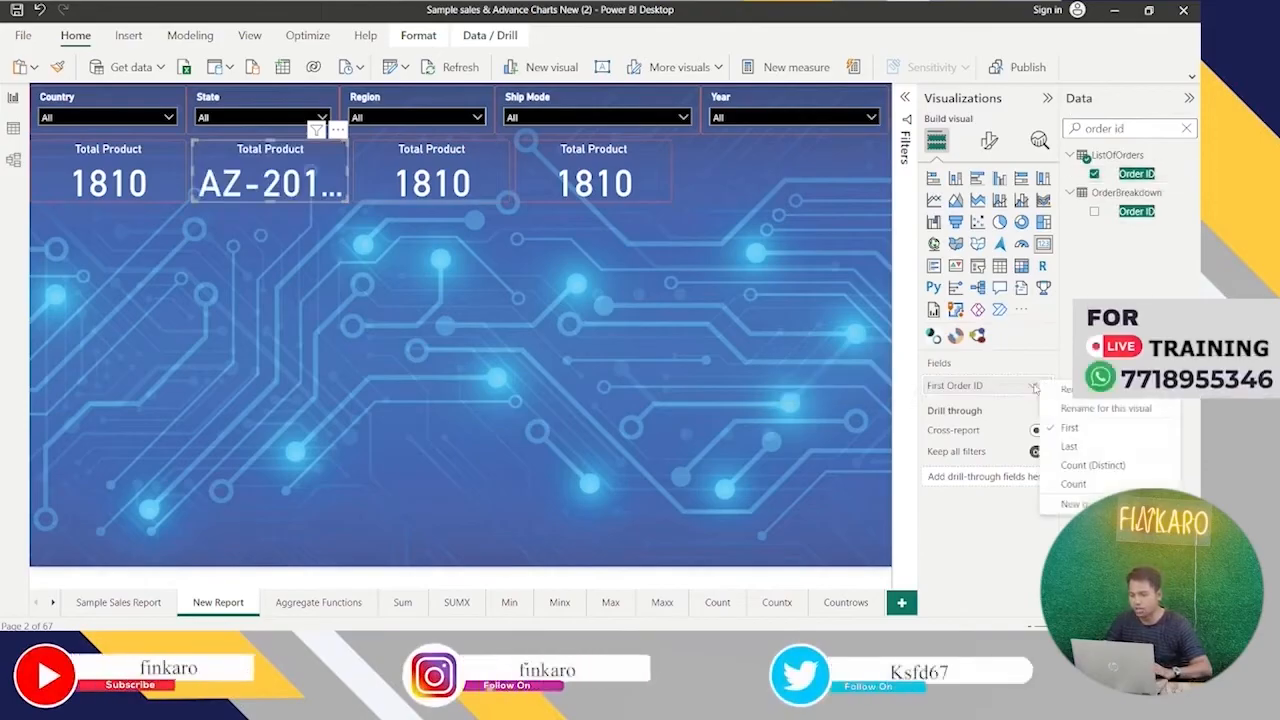
click(1073, 484)
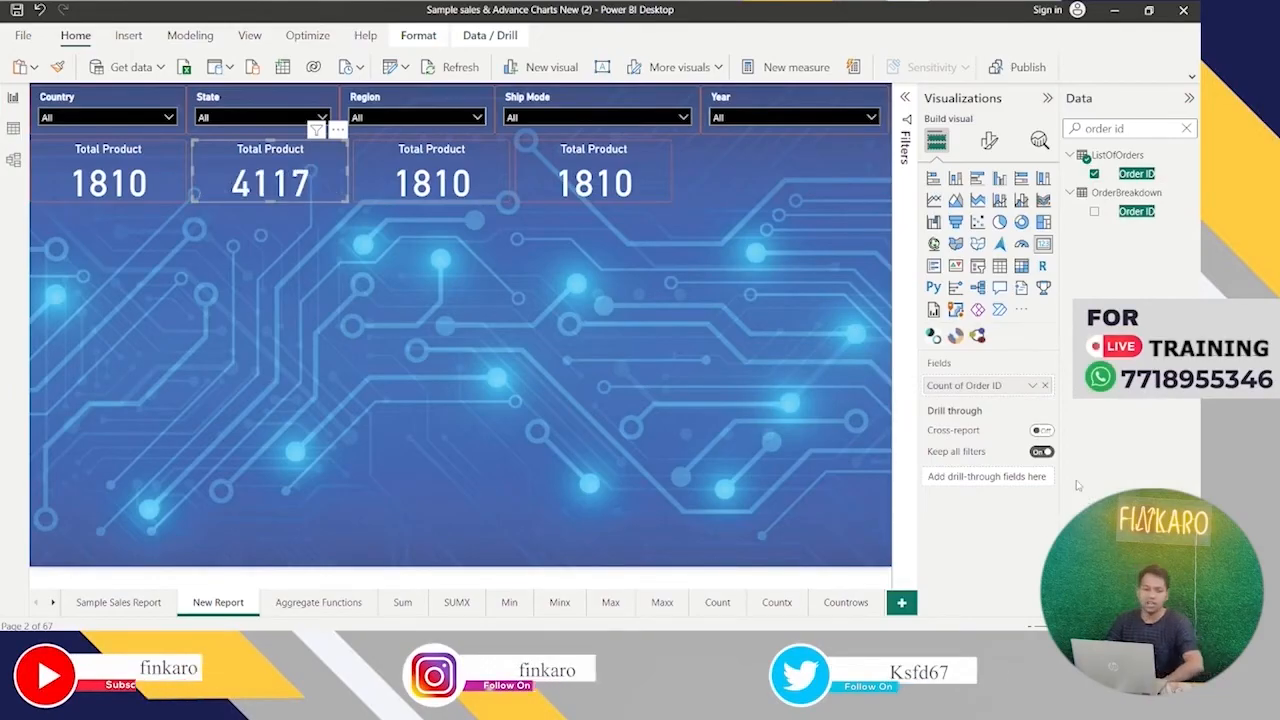
click(990, 140)
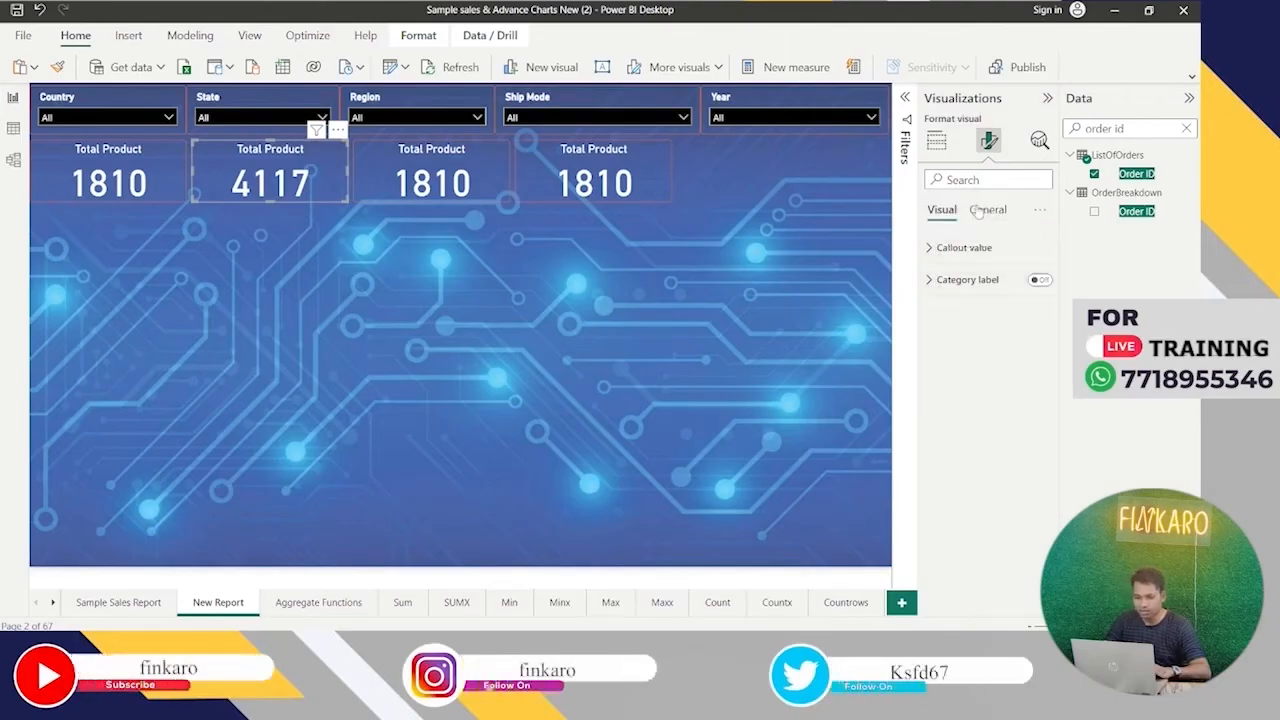
click(980, 210)
click(933, 281)
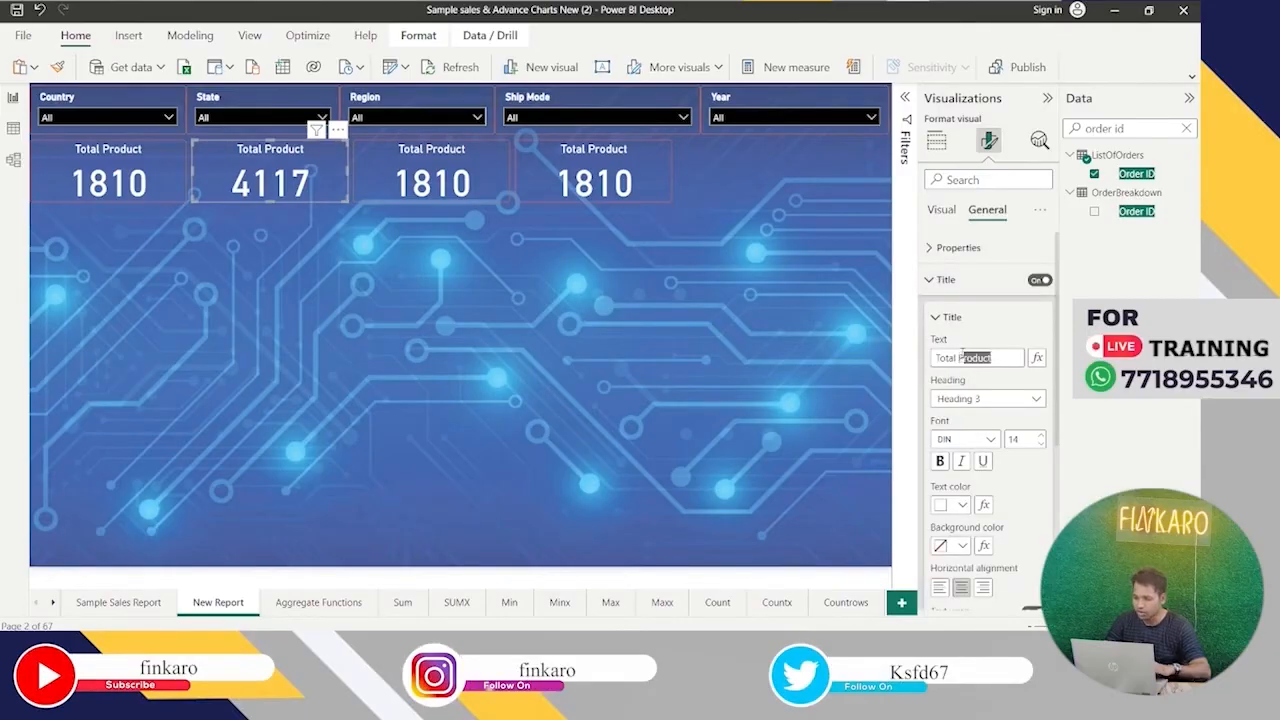
key(BackSpace)
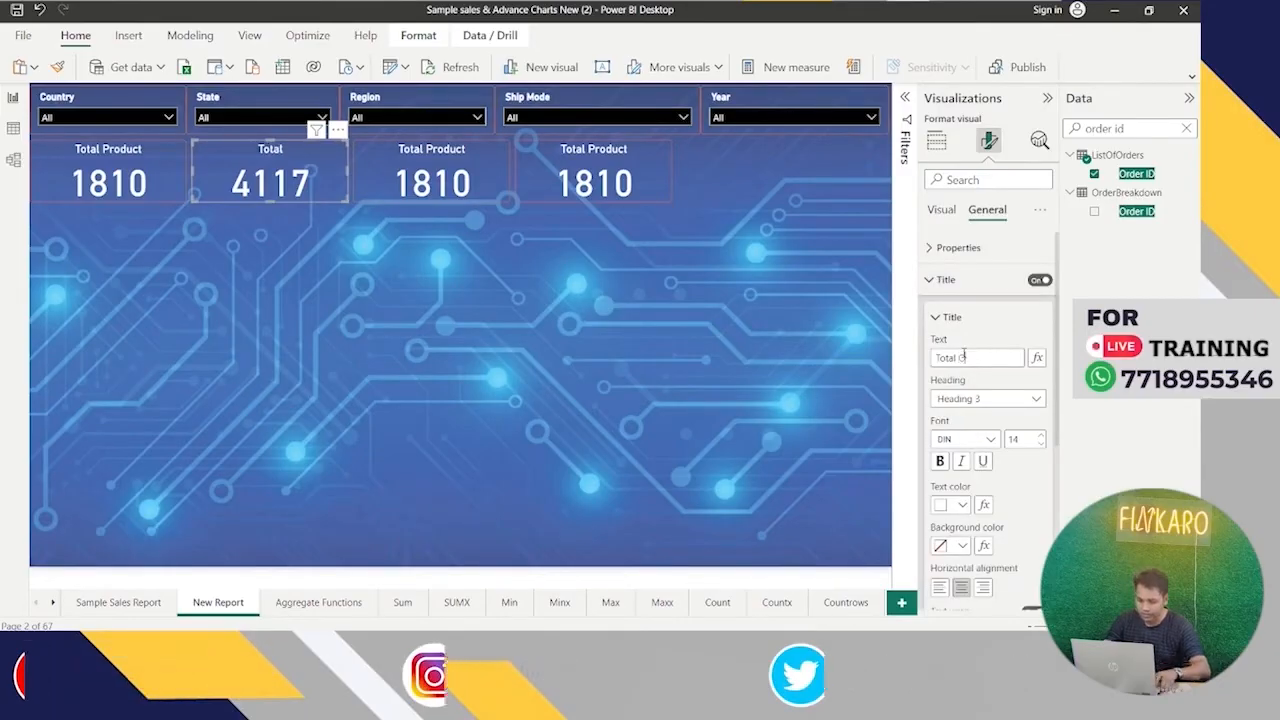
text(Gr)
text(der)
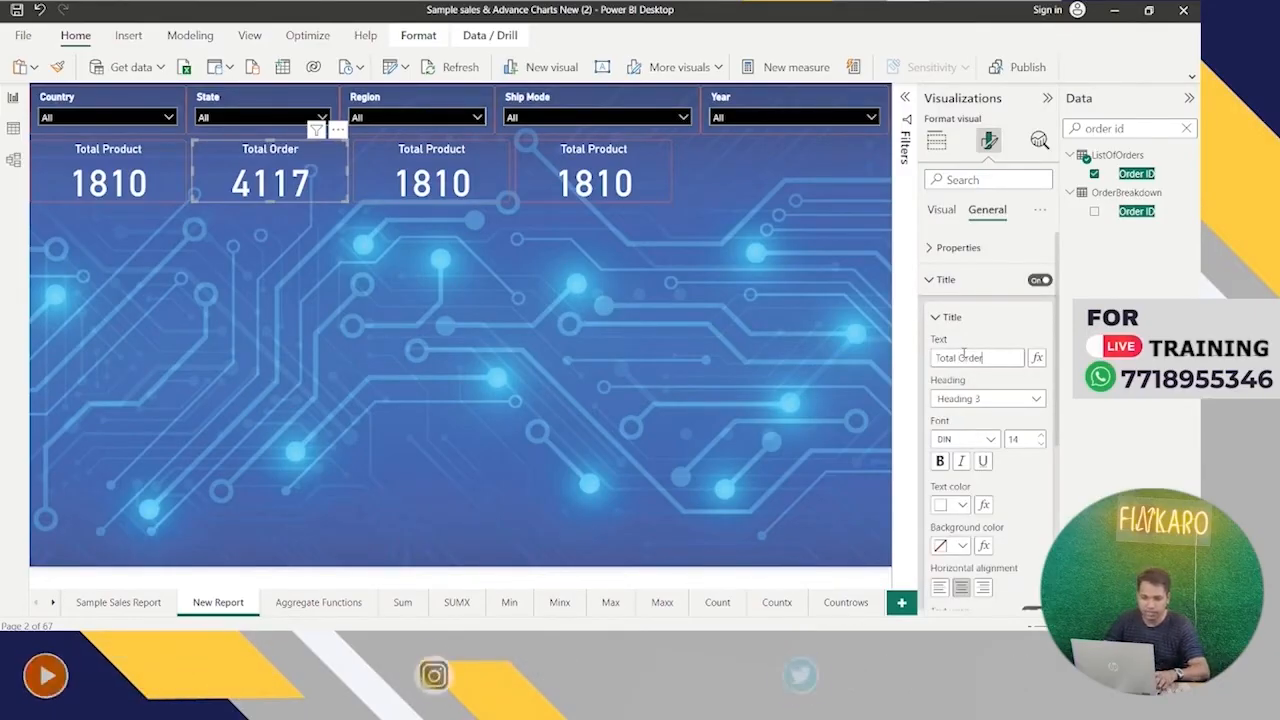
text(s)
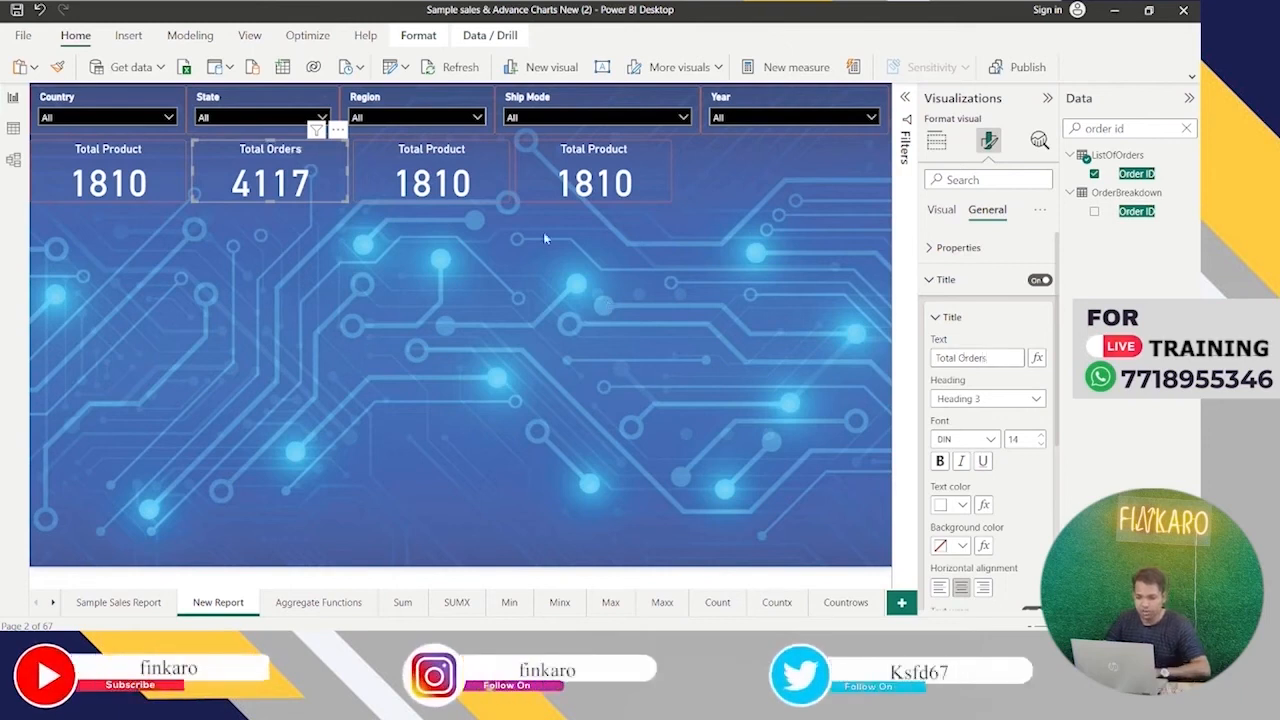
Replace the third card's product field with Customer Name from ListOfOrders, searching the fields for "custom", and summarize it by Count (Distinct).
click(490, 181)
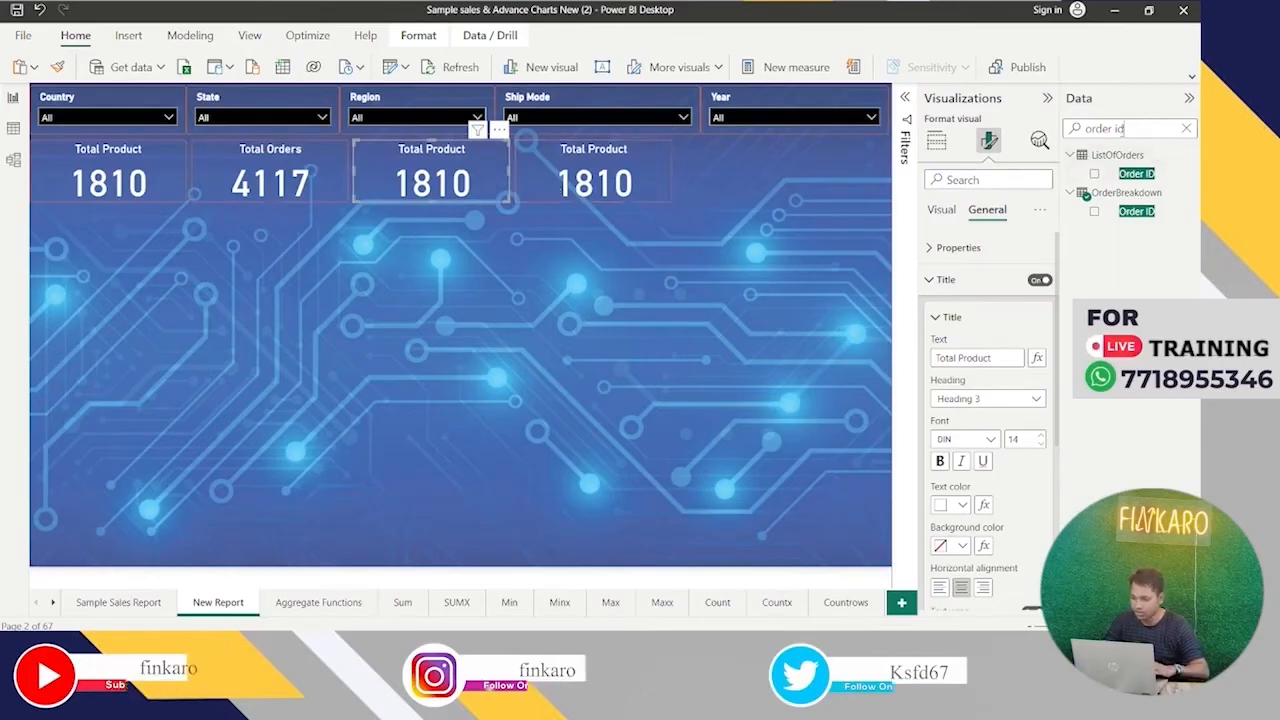
drag(1141, 133, 1074, 133)
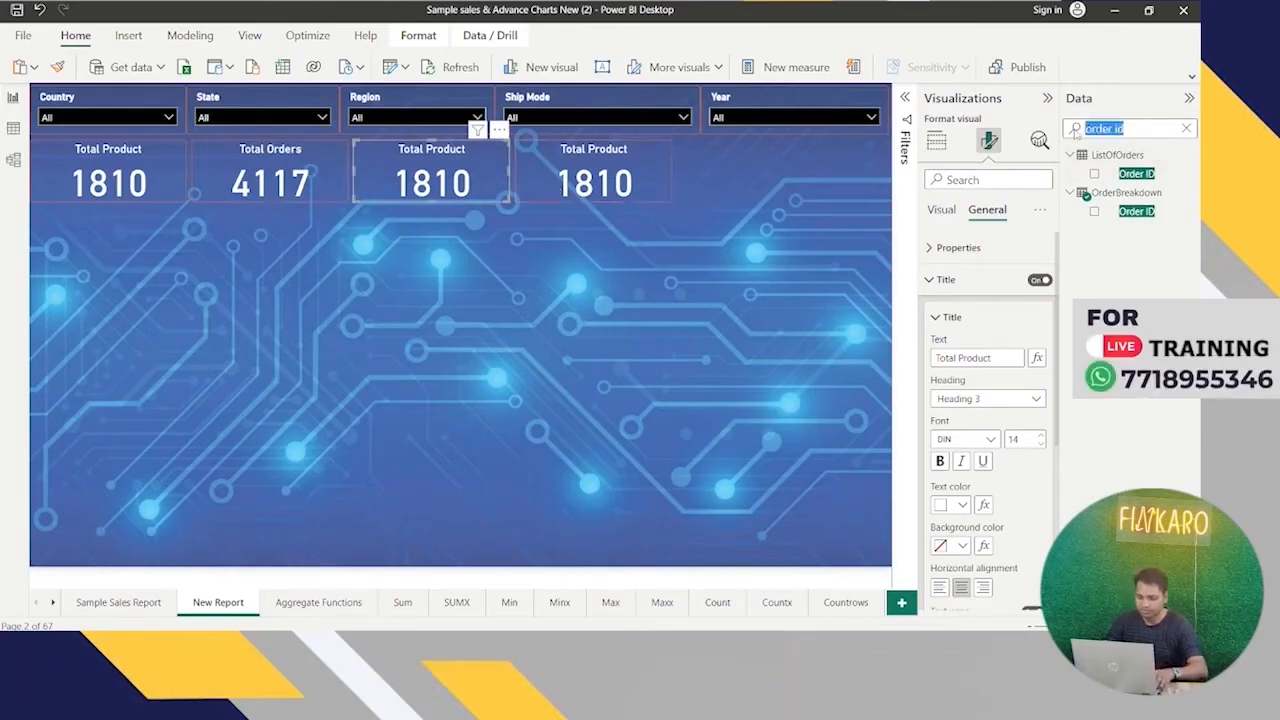
text(custo)
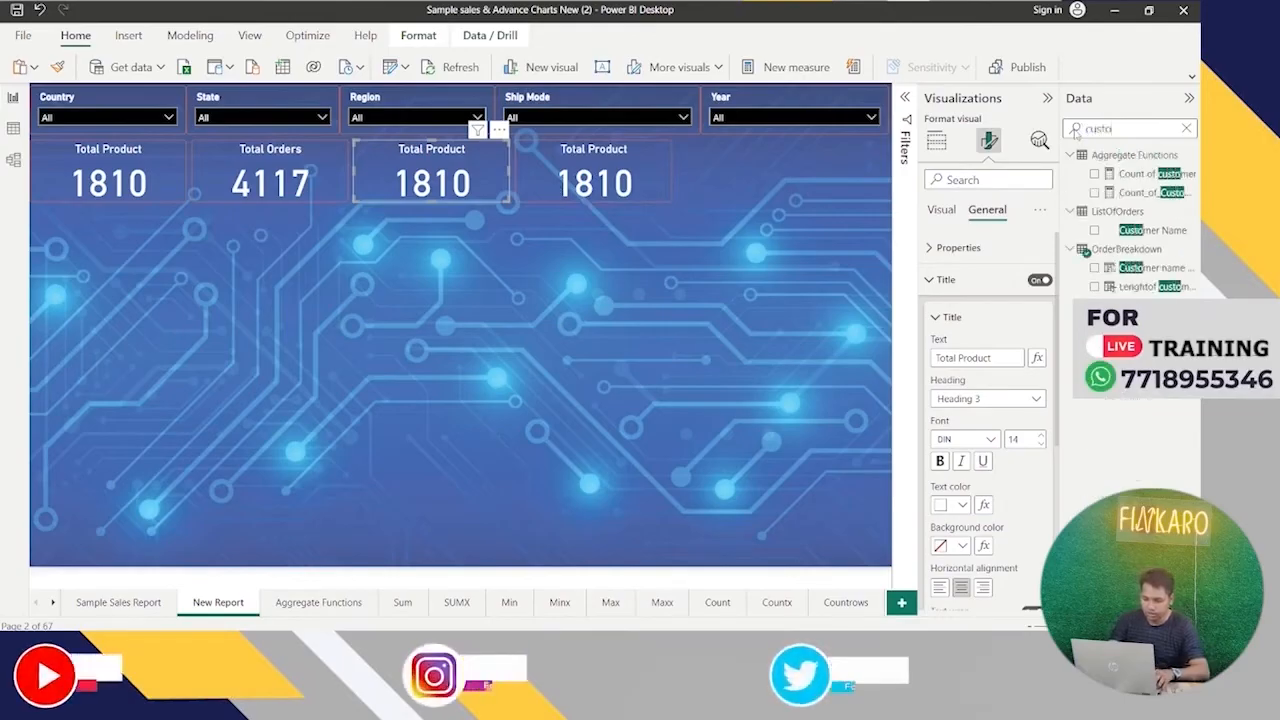
text(m)
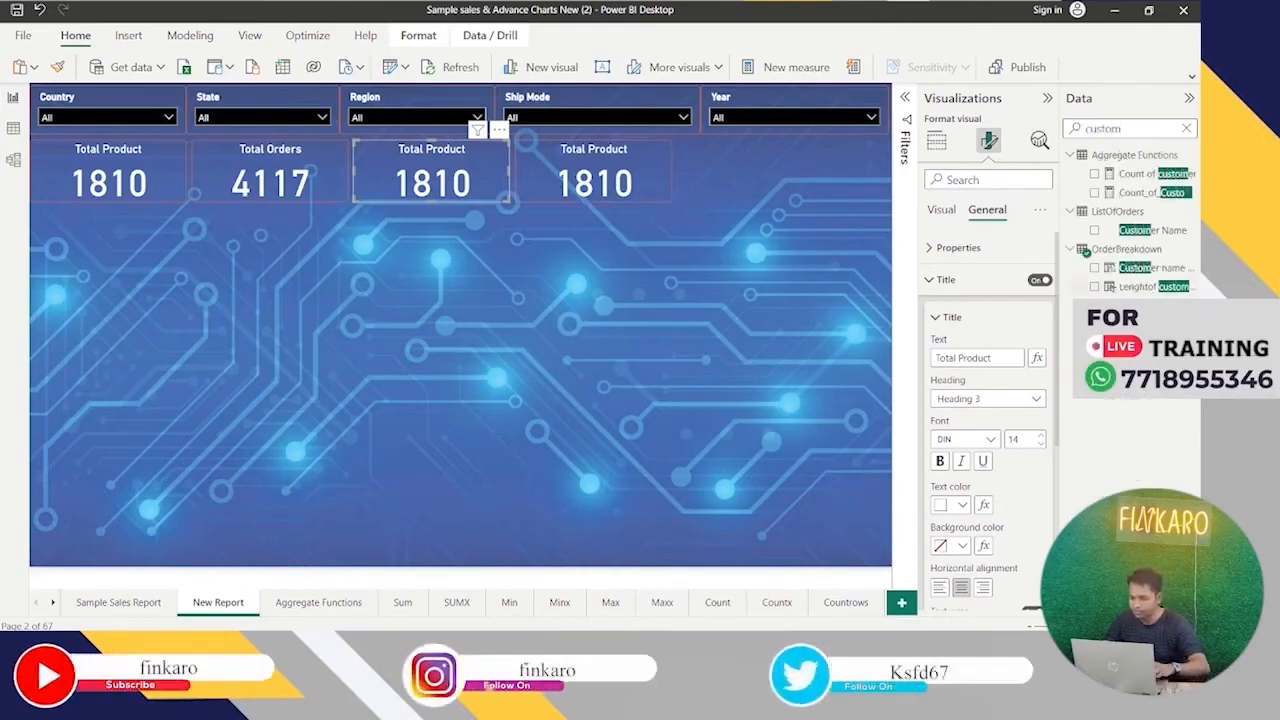
click(938, 144)
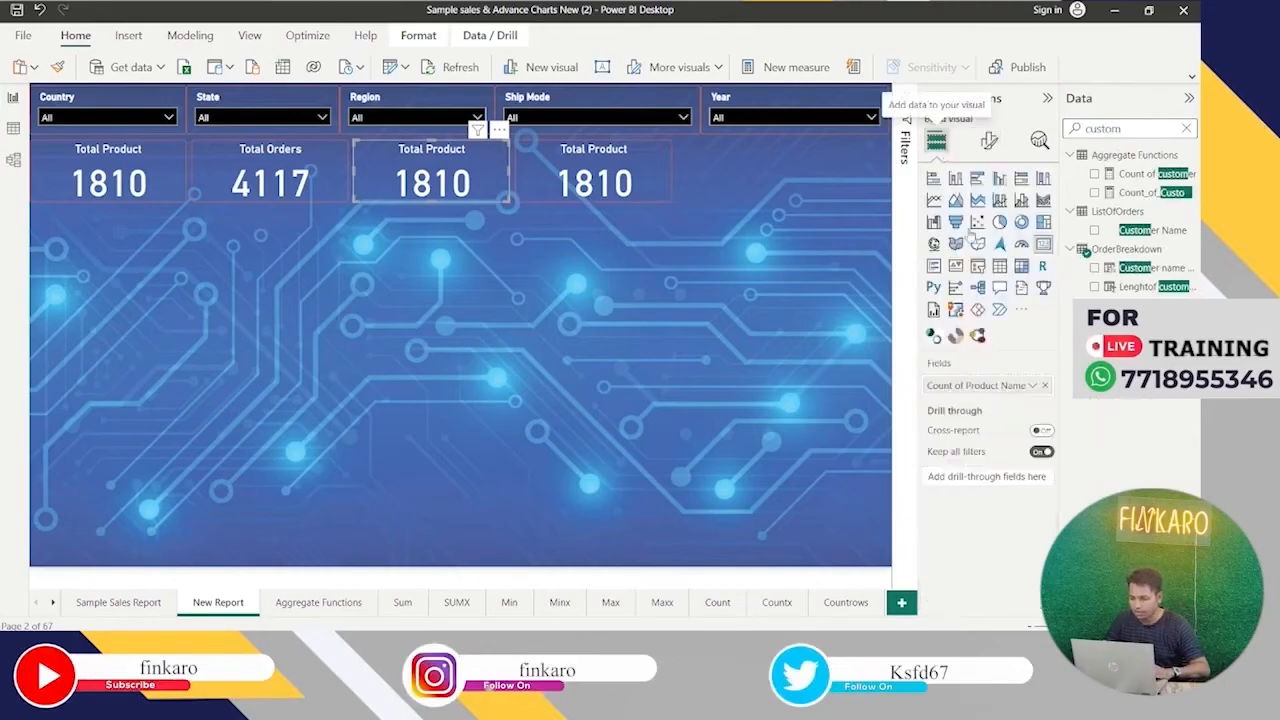
click(1045, 386)
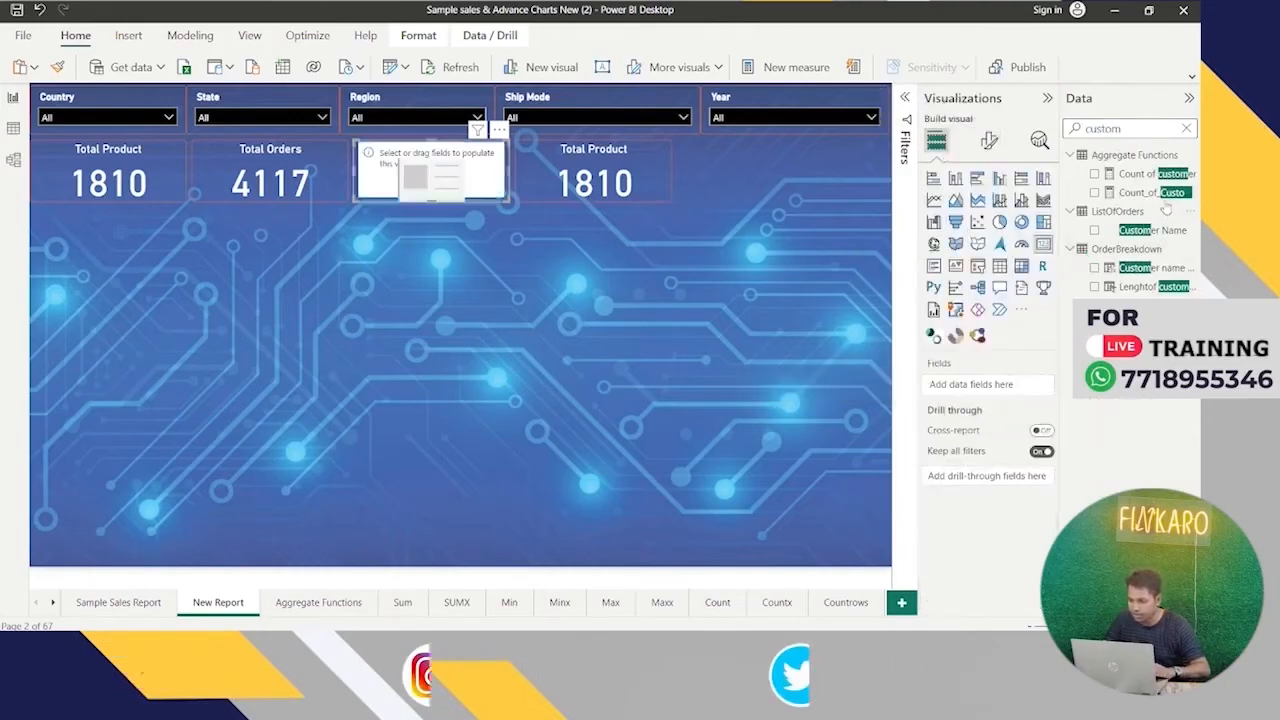
drag(1155, 232, 1035, 390)
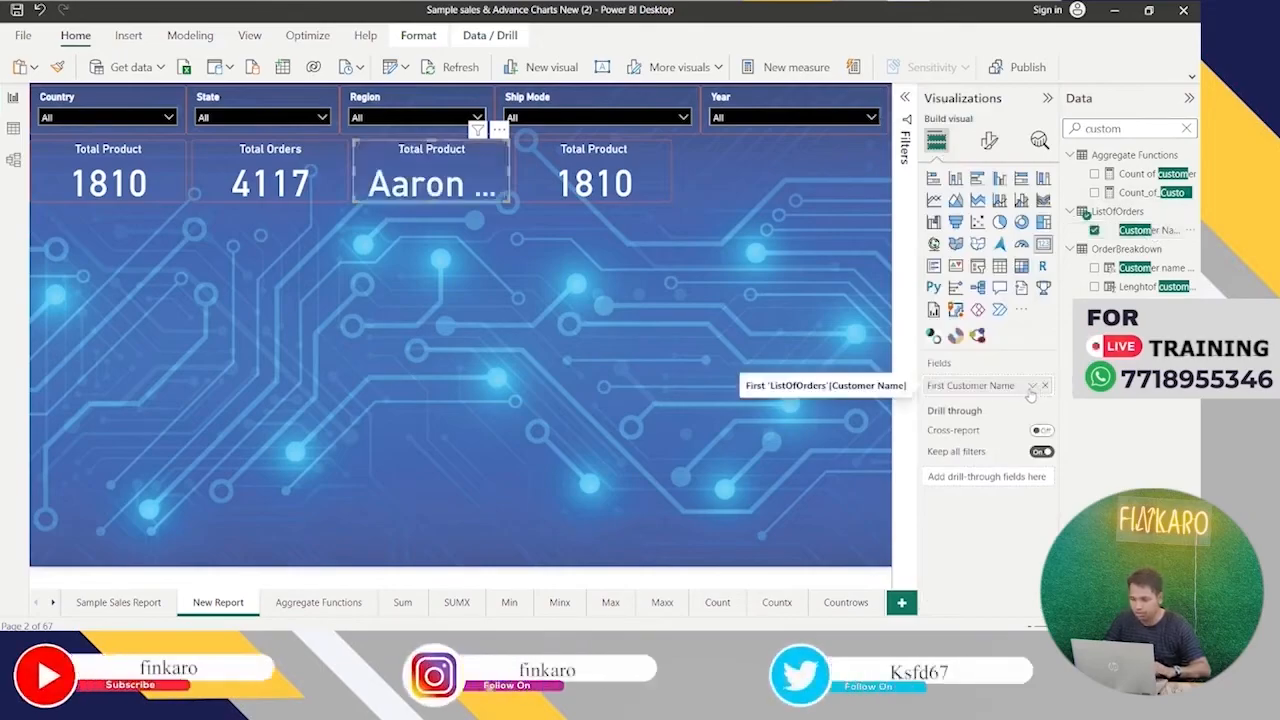
click(1031, 387)
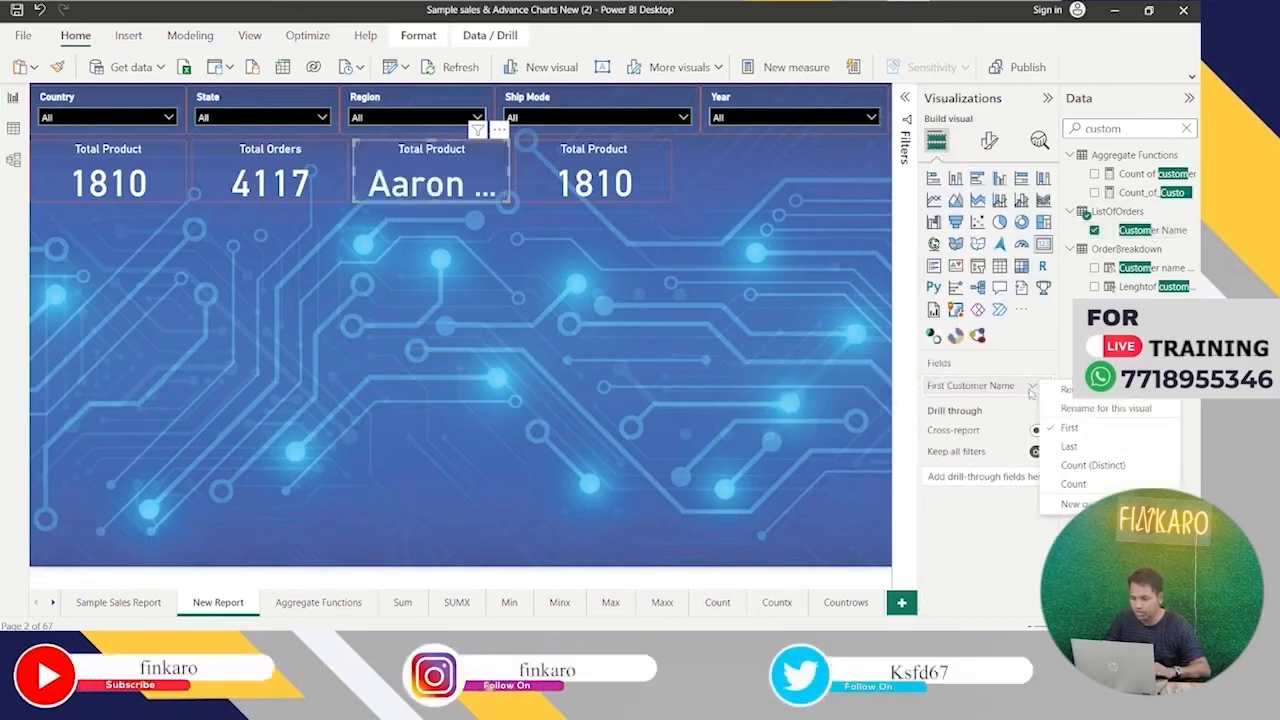
click(1093, 465)
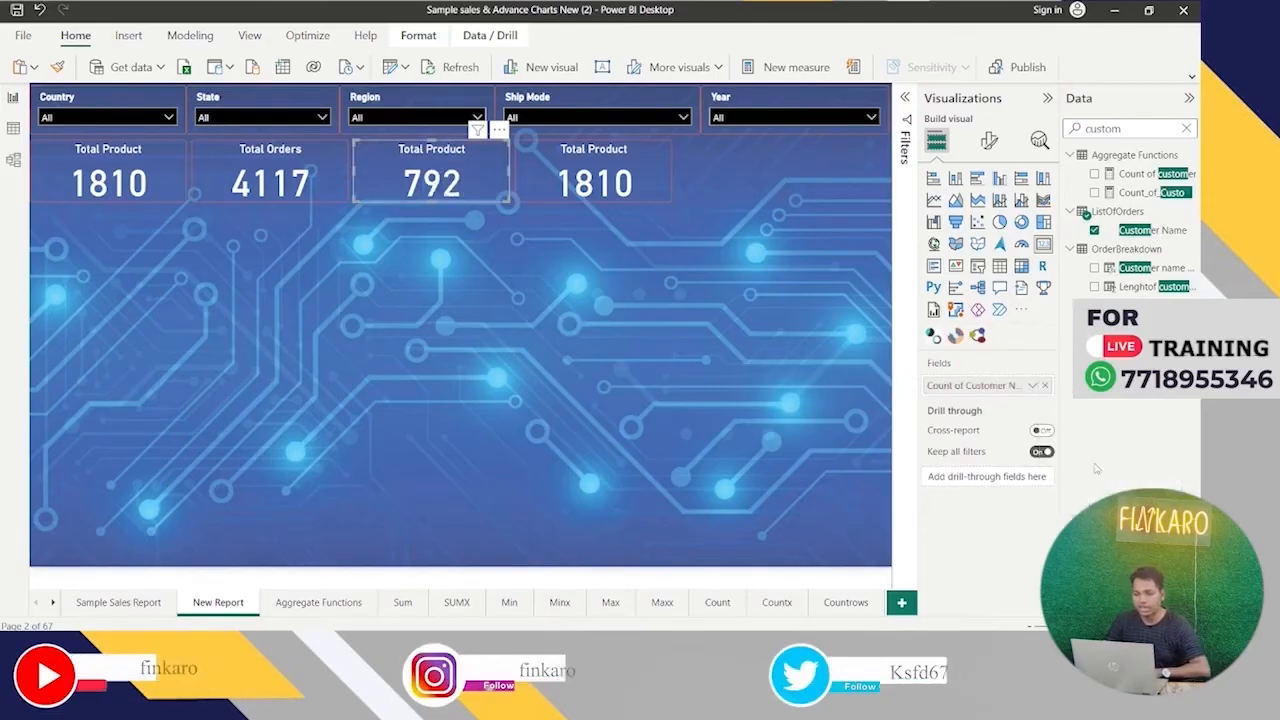
Change the third card's title text to Total Customers.
click(990, 142)
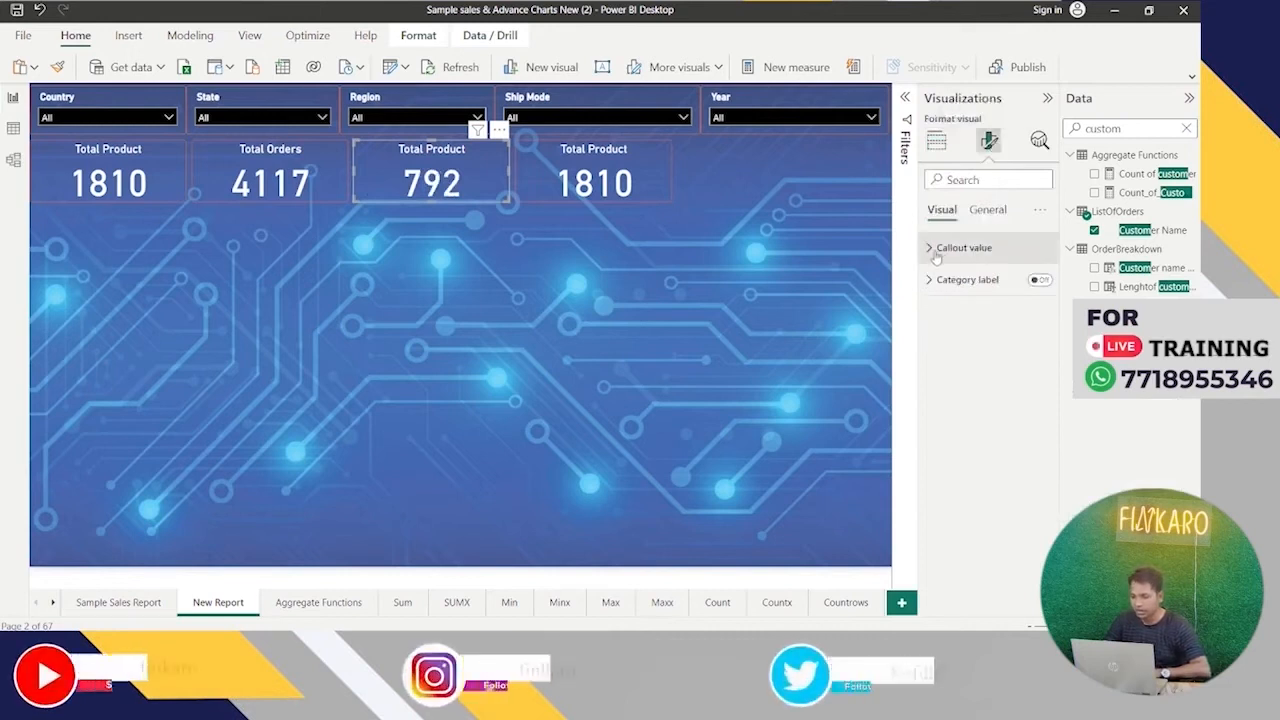
click(990, 211)
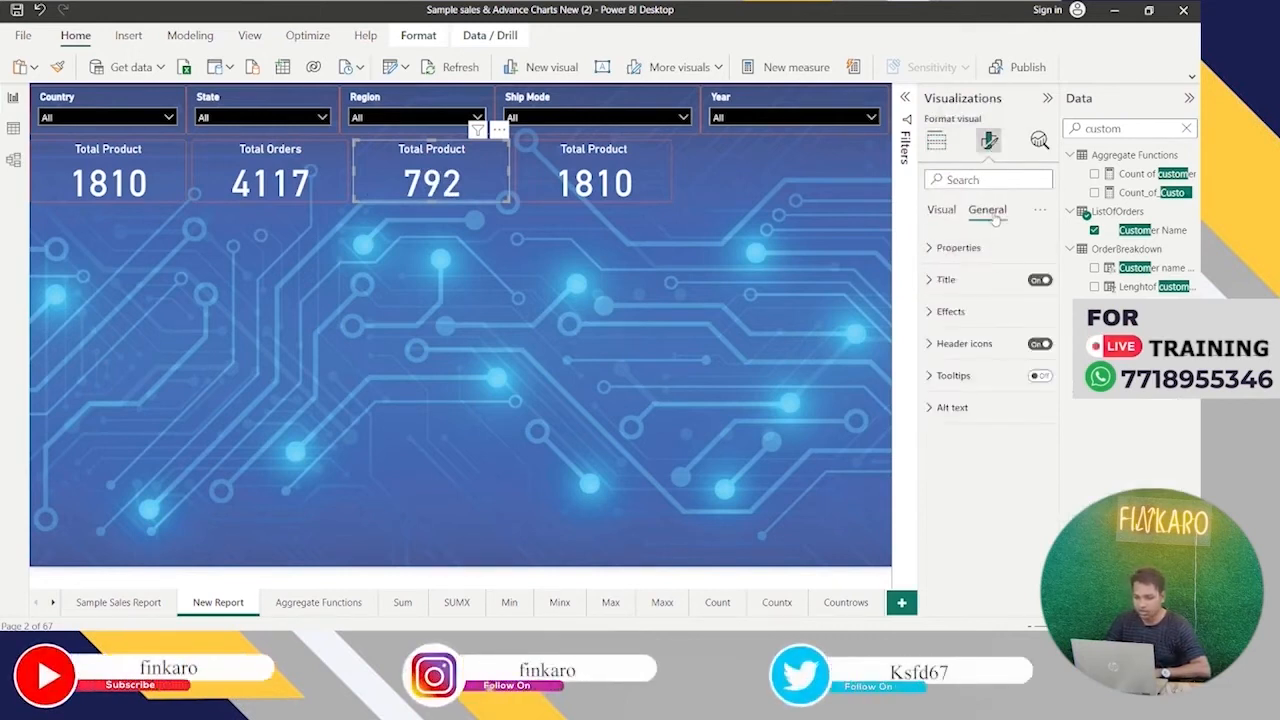
click(943, 279)
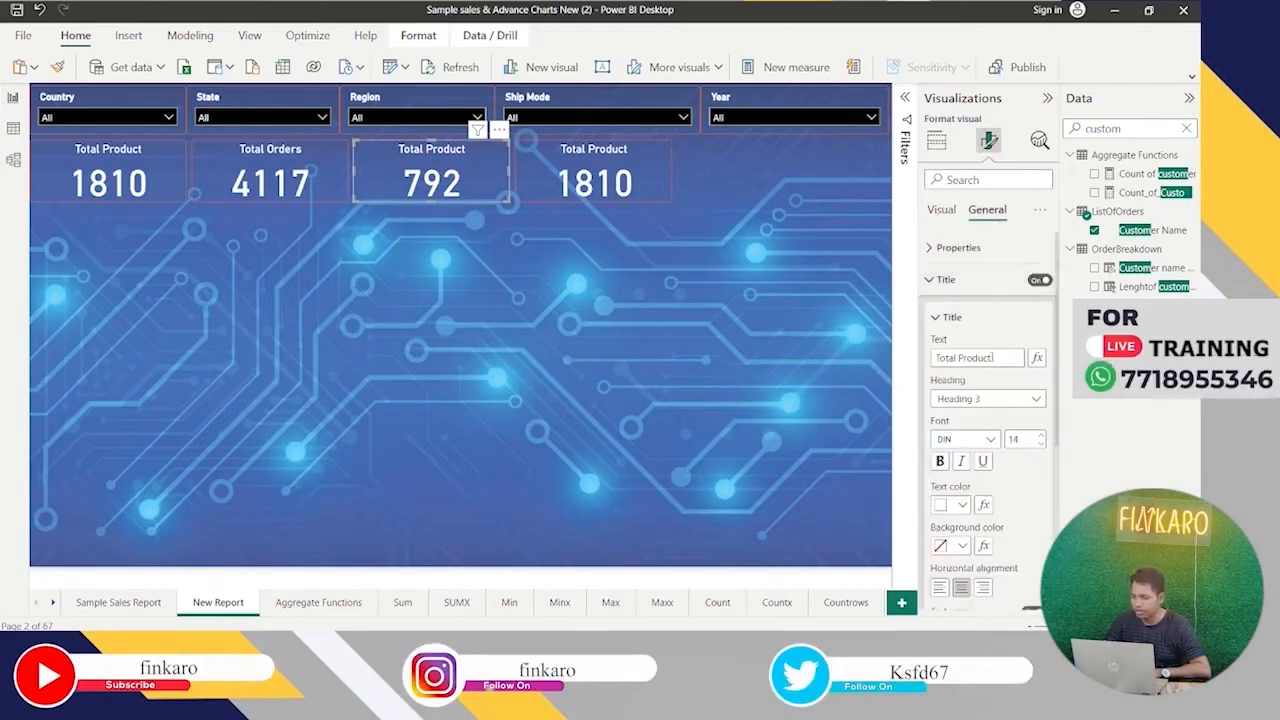
key(BackSpace)
key(BackSpace)
key(BackSpace)
key(BackSpace)
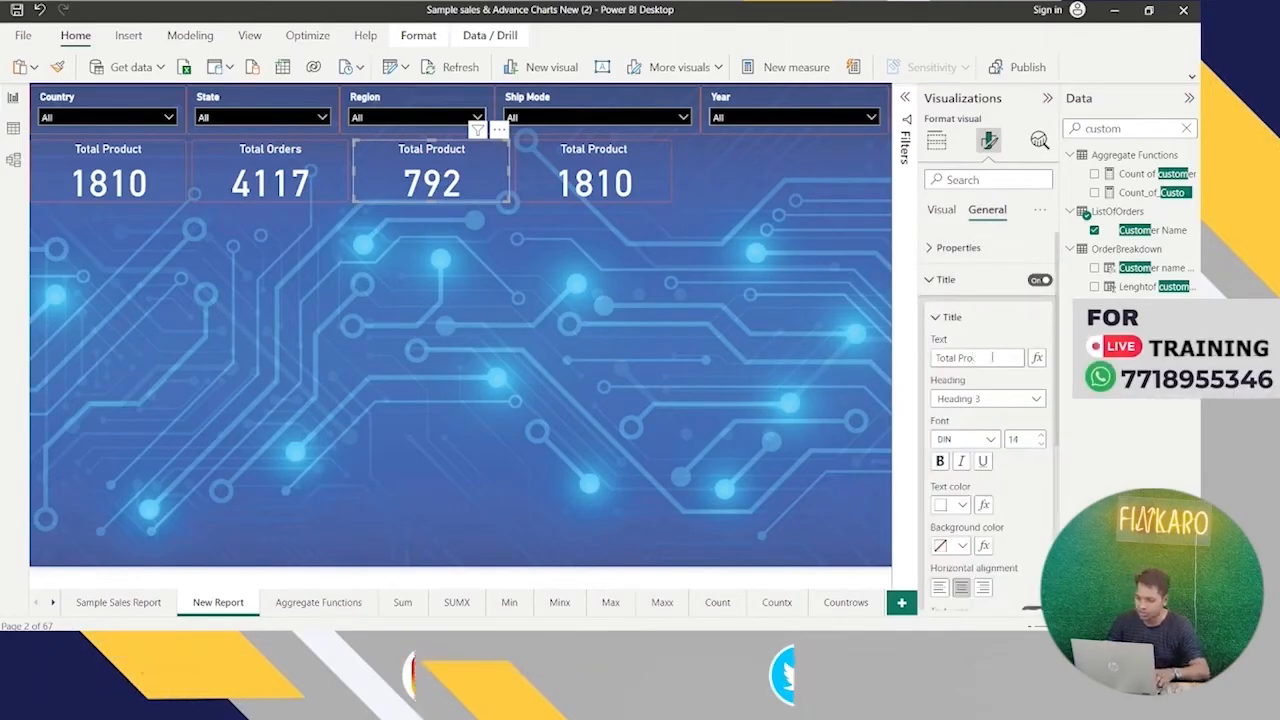
text(Customers)
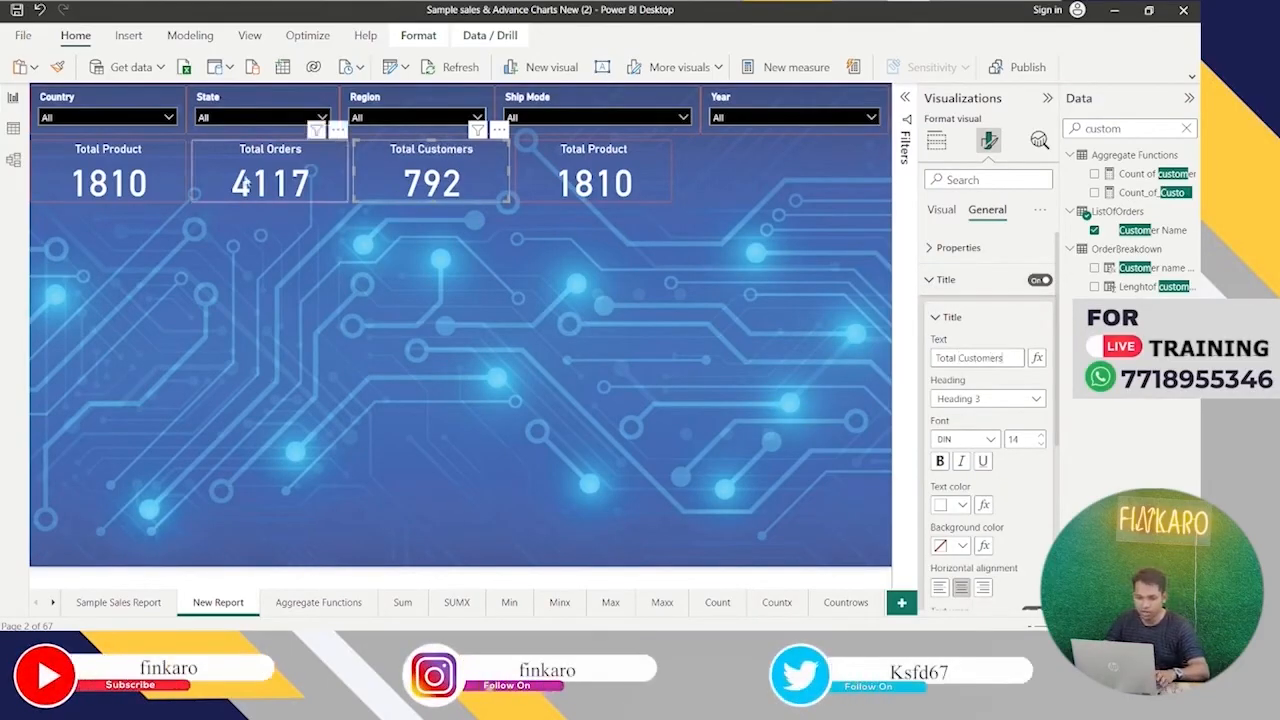
Narrow all four cards to fit their titles and move them together into a compact row beneath the Country, State and Region slicers.
click(179, 176)
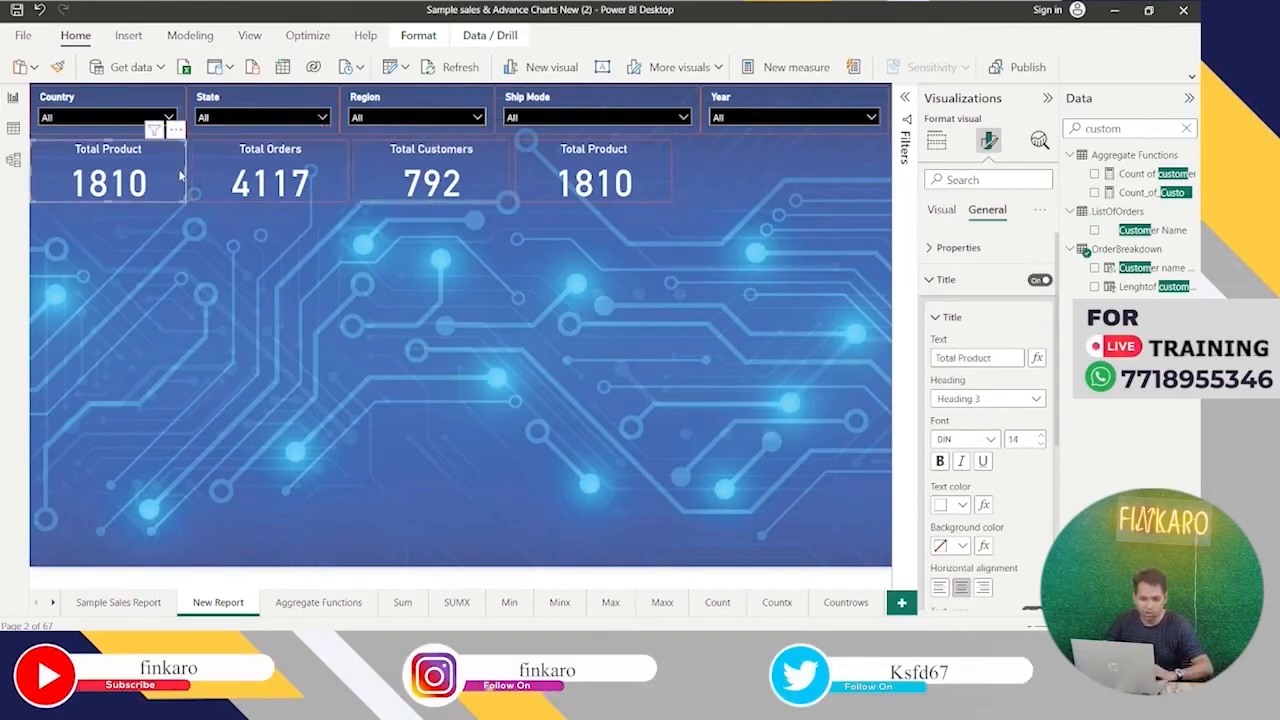
drag(184, 170, 140, 164)
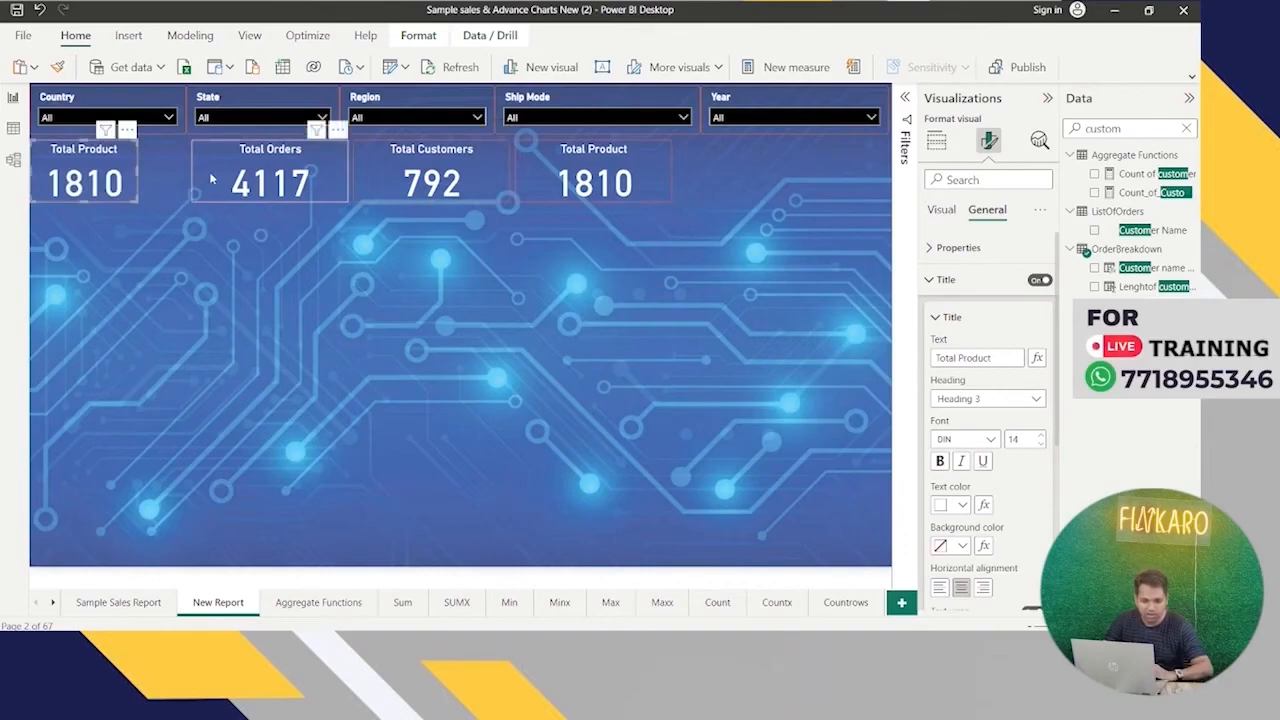
drag(211, 178, 162, 172)
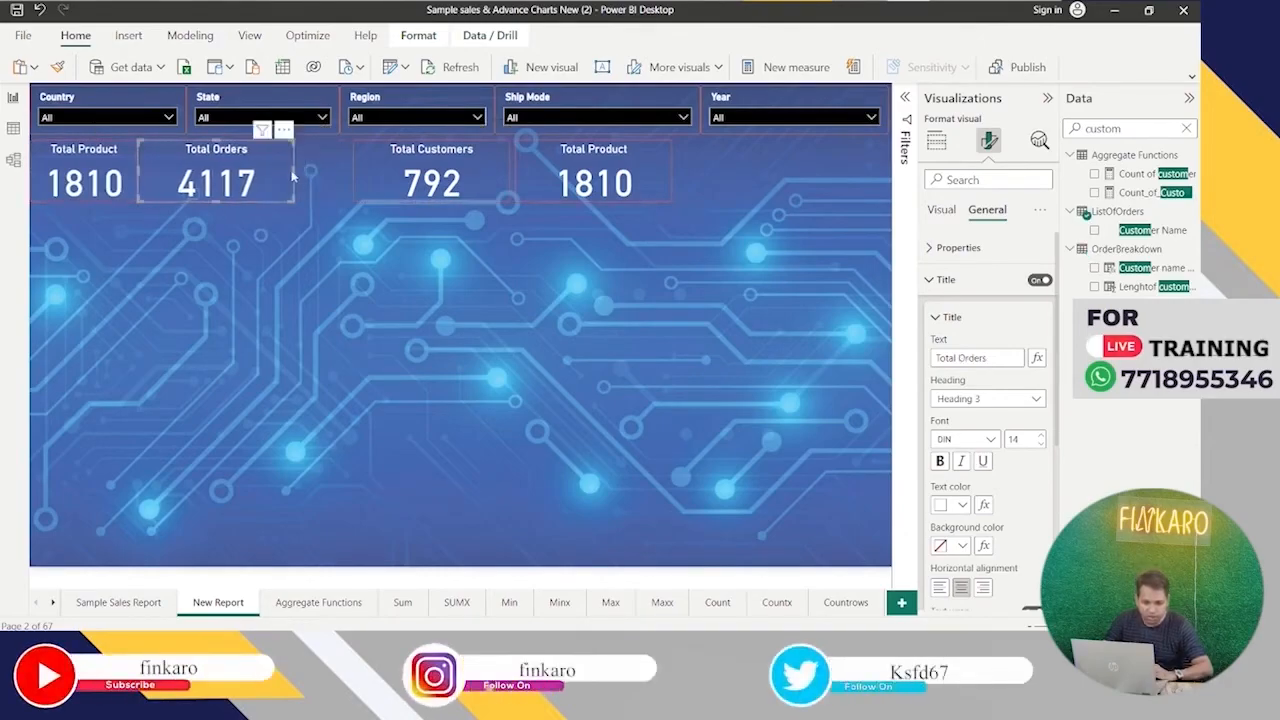
drag(291, 171, 253, 167)
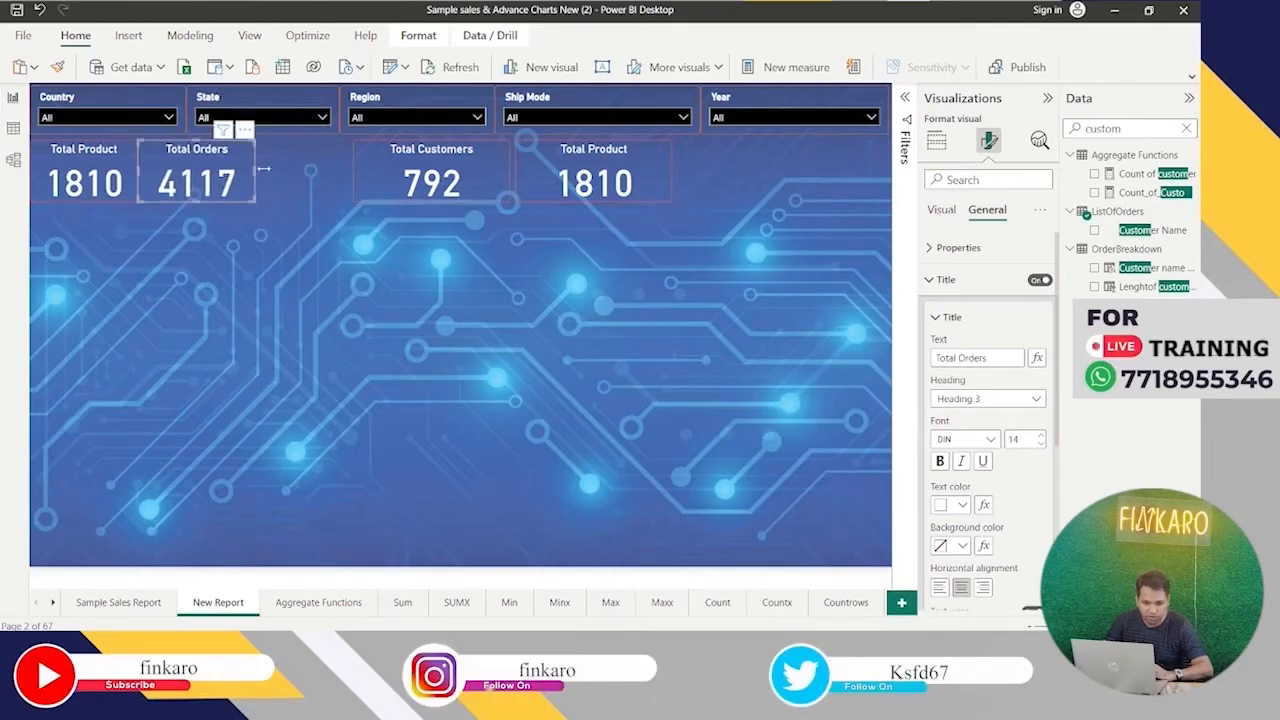
drag(380, 179, 292, 177)
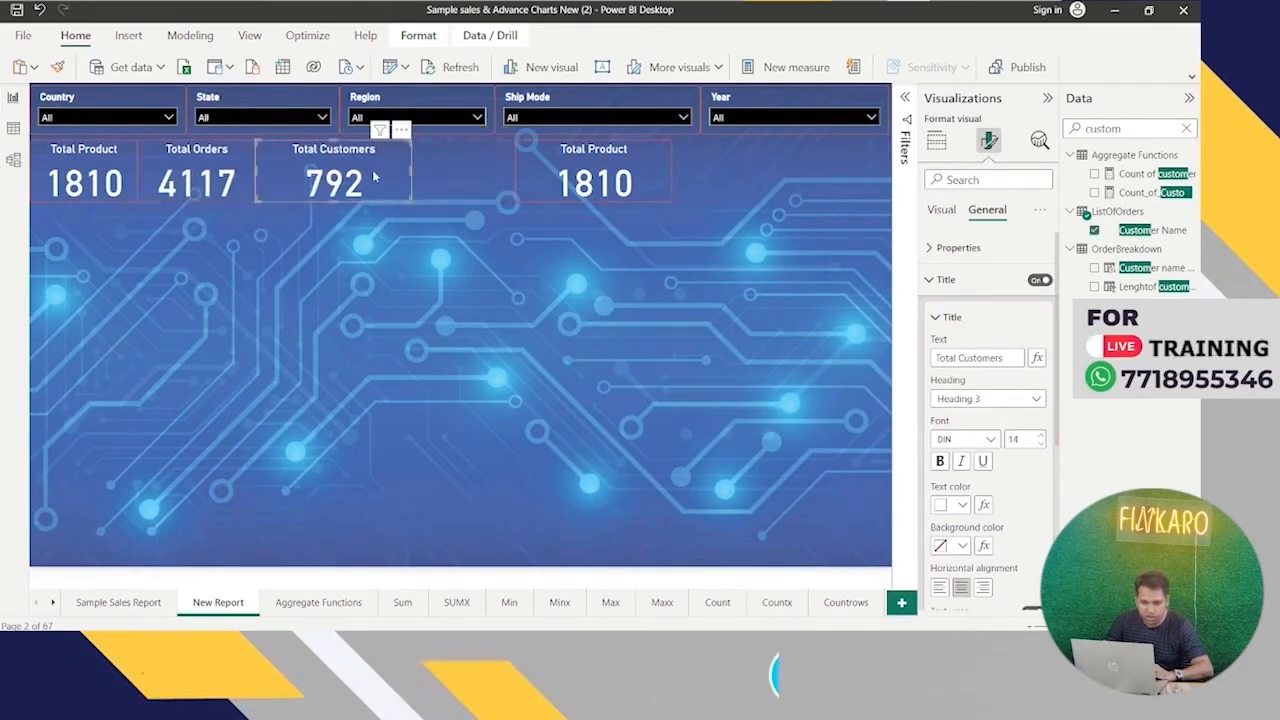
drag(410, 172, 352, 177)
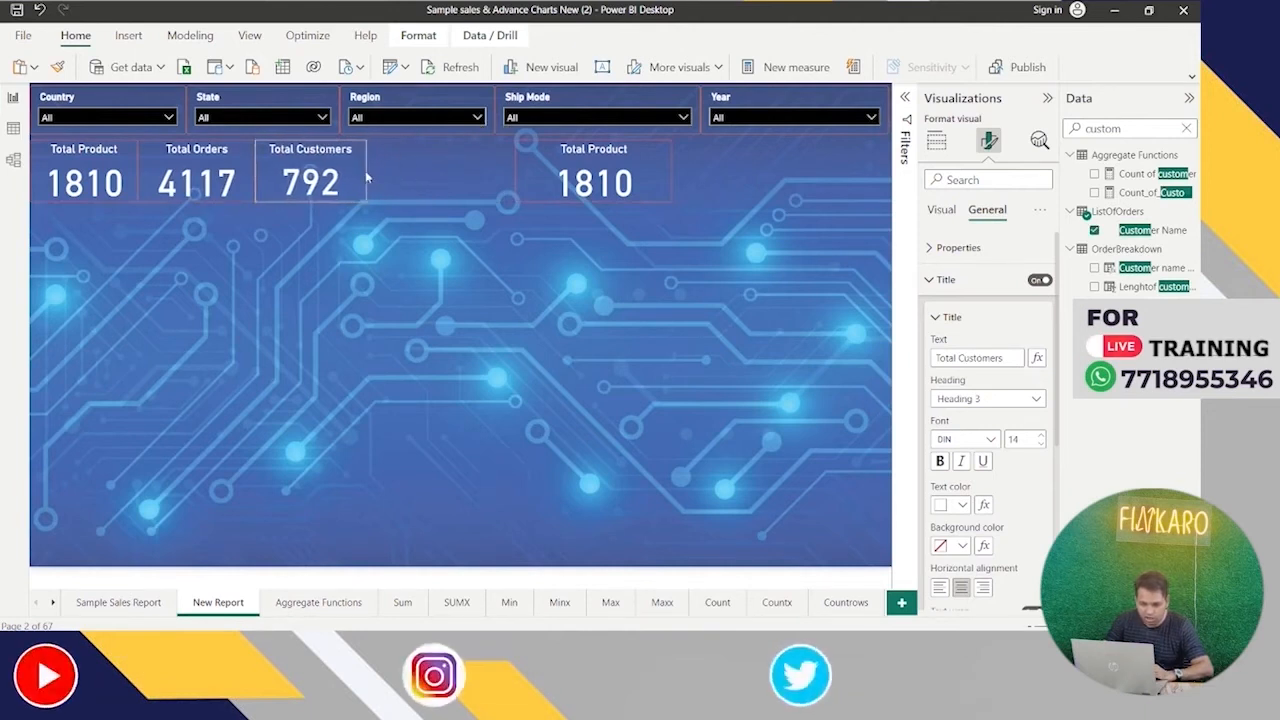
drag(531, 177, 392, 177)
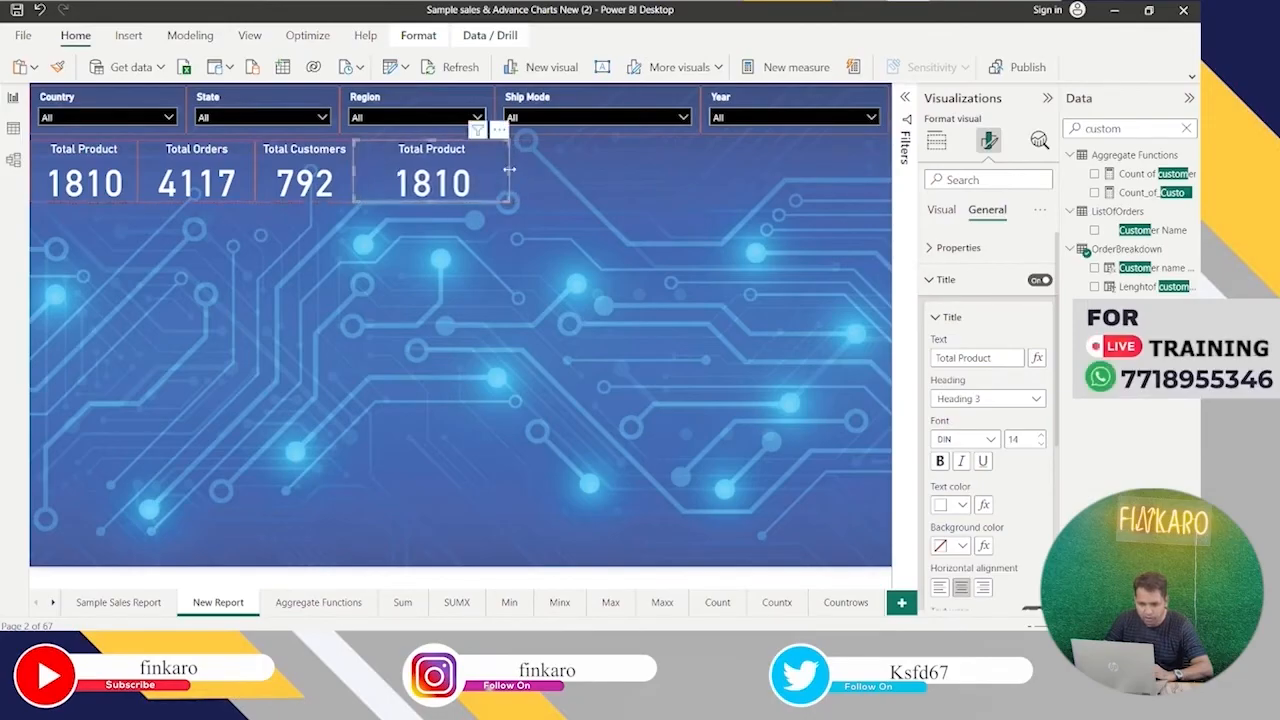
drag(508, 170, 461, 168)
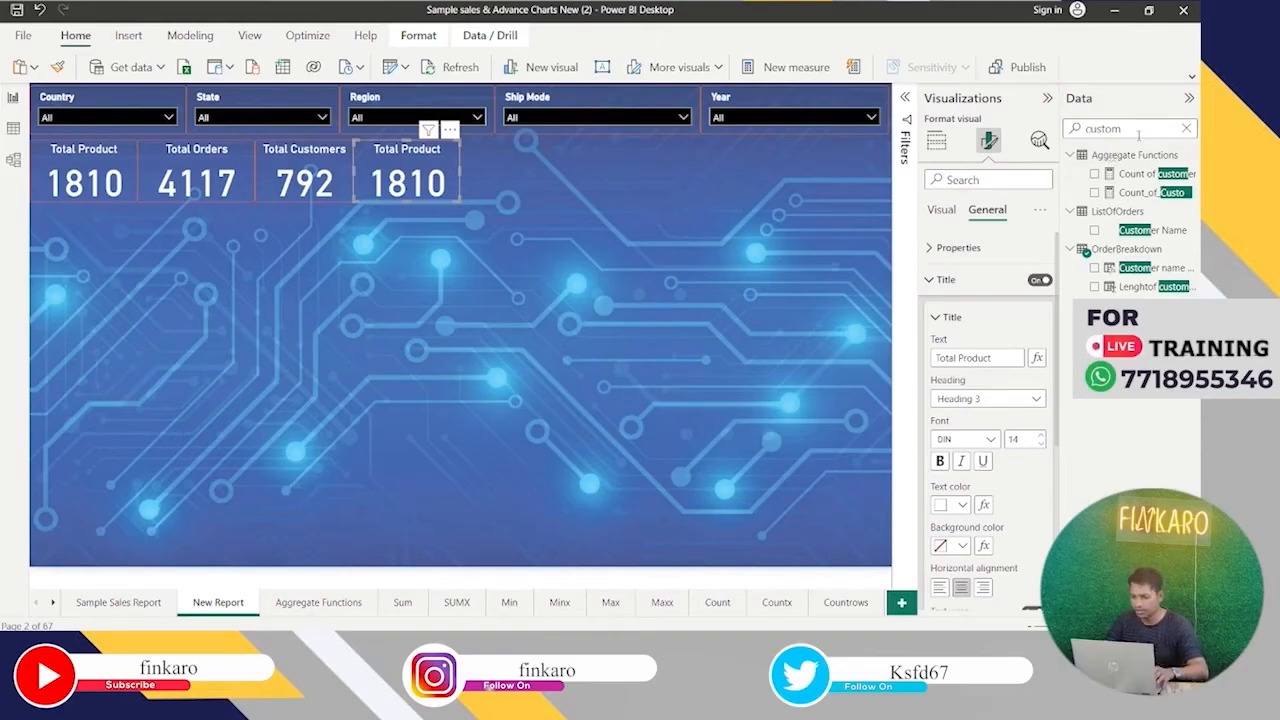
Replace the fourth card's product field with Quantity from OrderBreakdown, searching the fields for "quant", and widen the card slightly.
drag(1138, 134, 1086, 129)
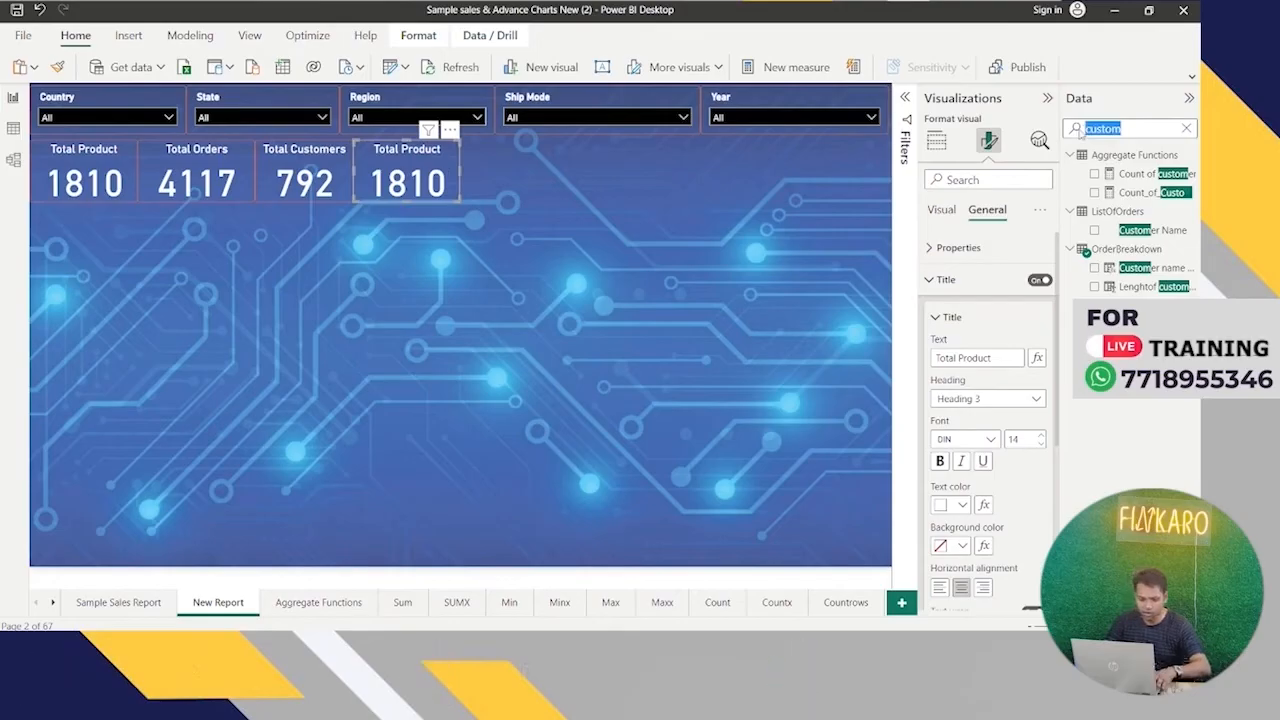
text(quant)
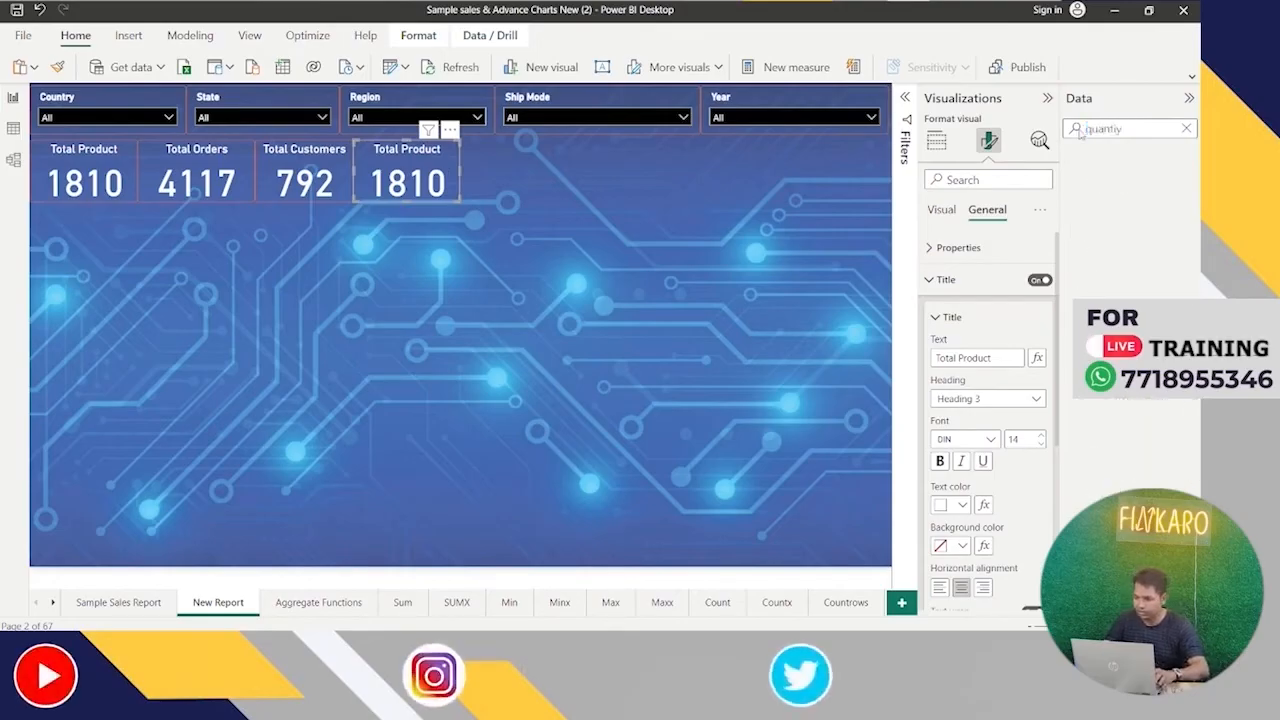
click(935, 143)
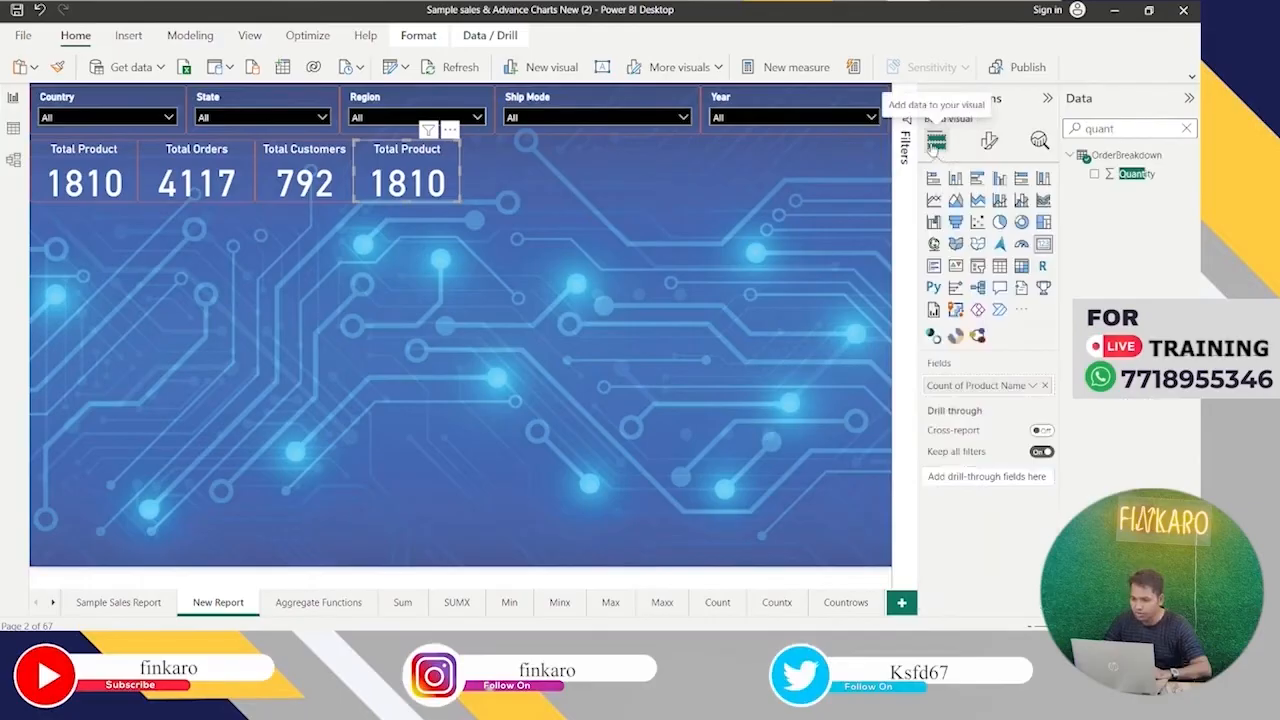
click(1045, 386)
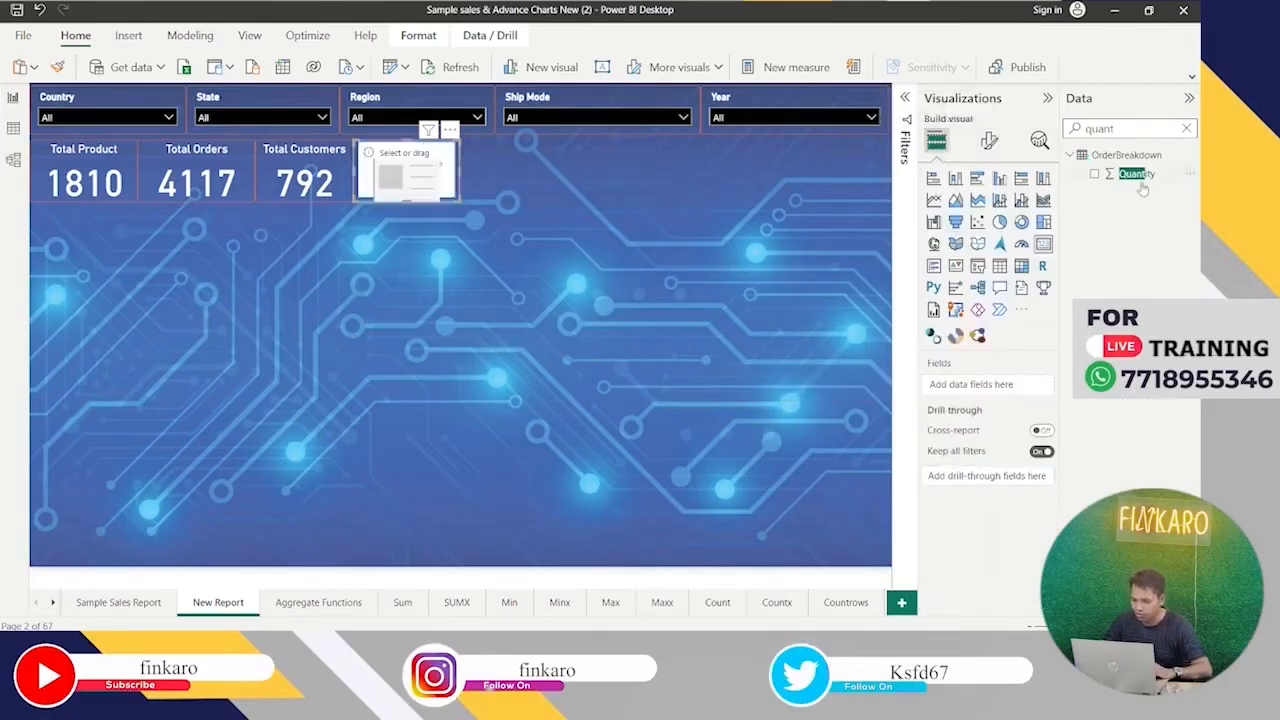
drag(1140, 184, 1017, 402)
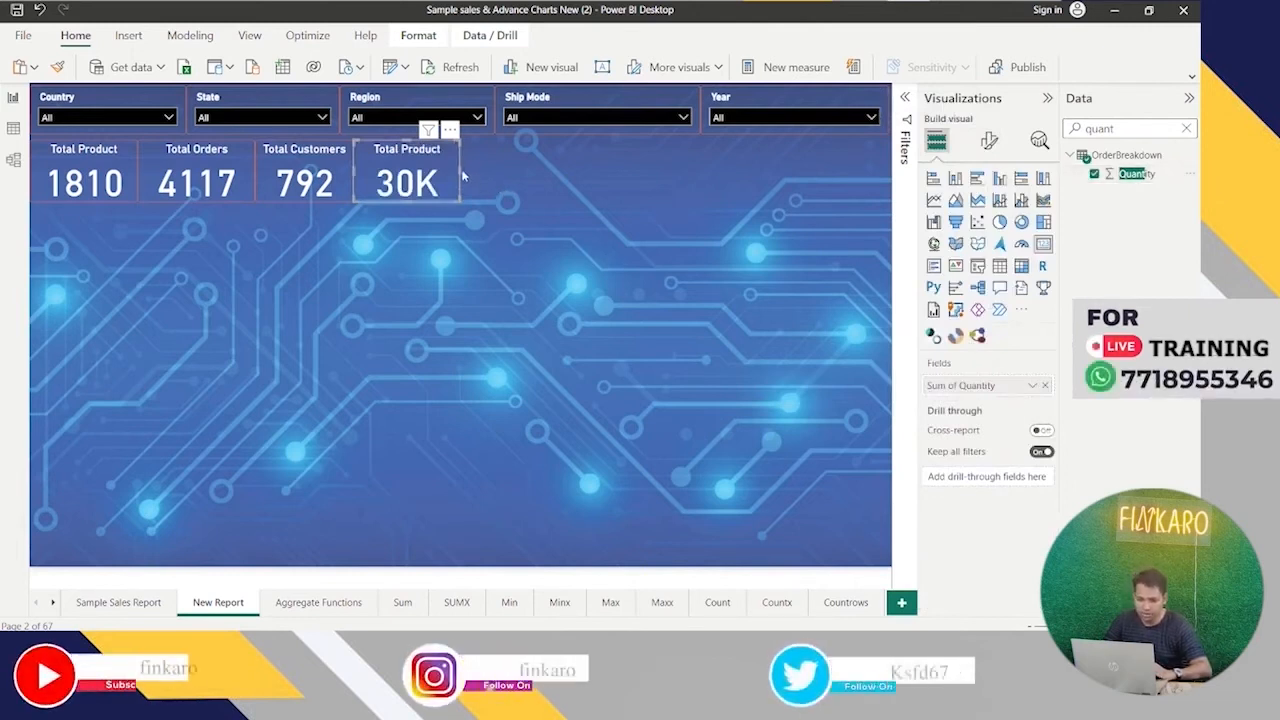
drag(458, 170, 500, 170)
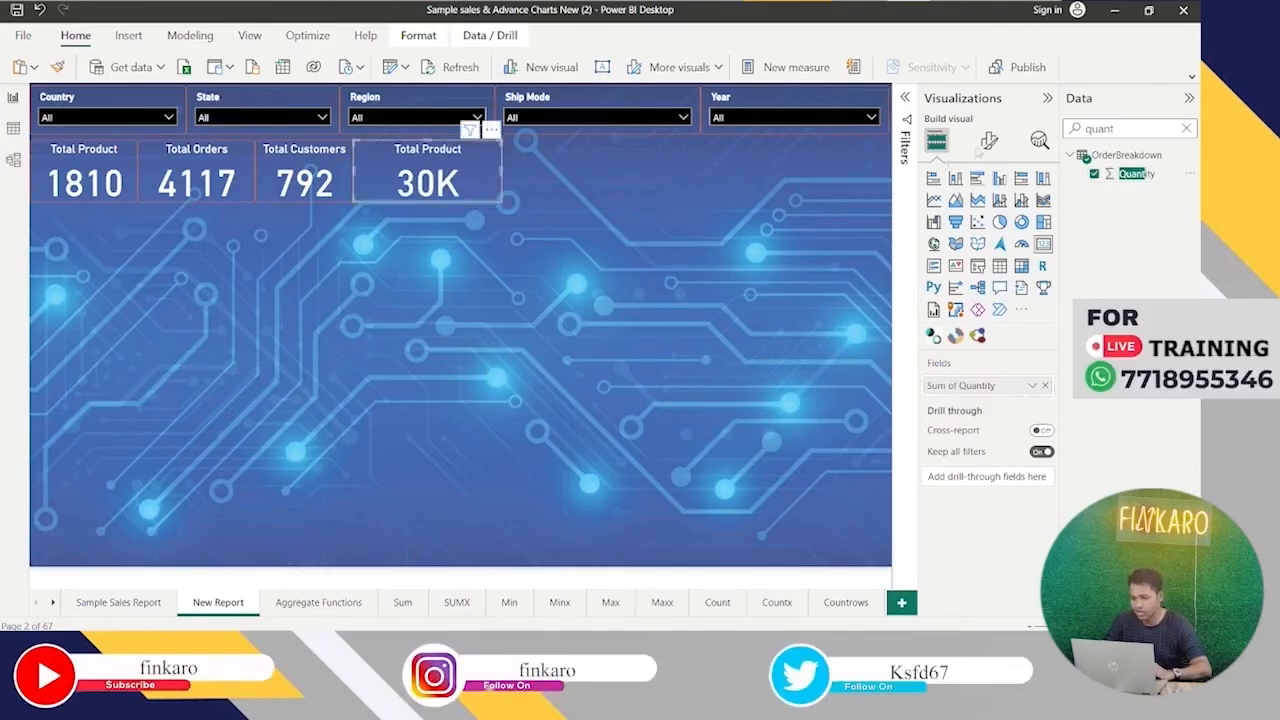
Set the fourth card's callout value to 2 decimal places, keeping the display units on Auto.
click(990, 142)
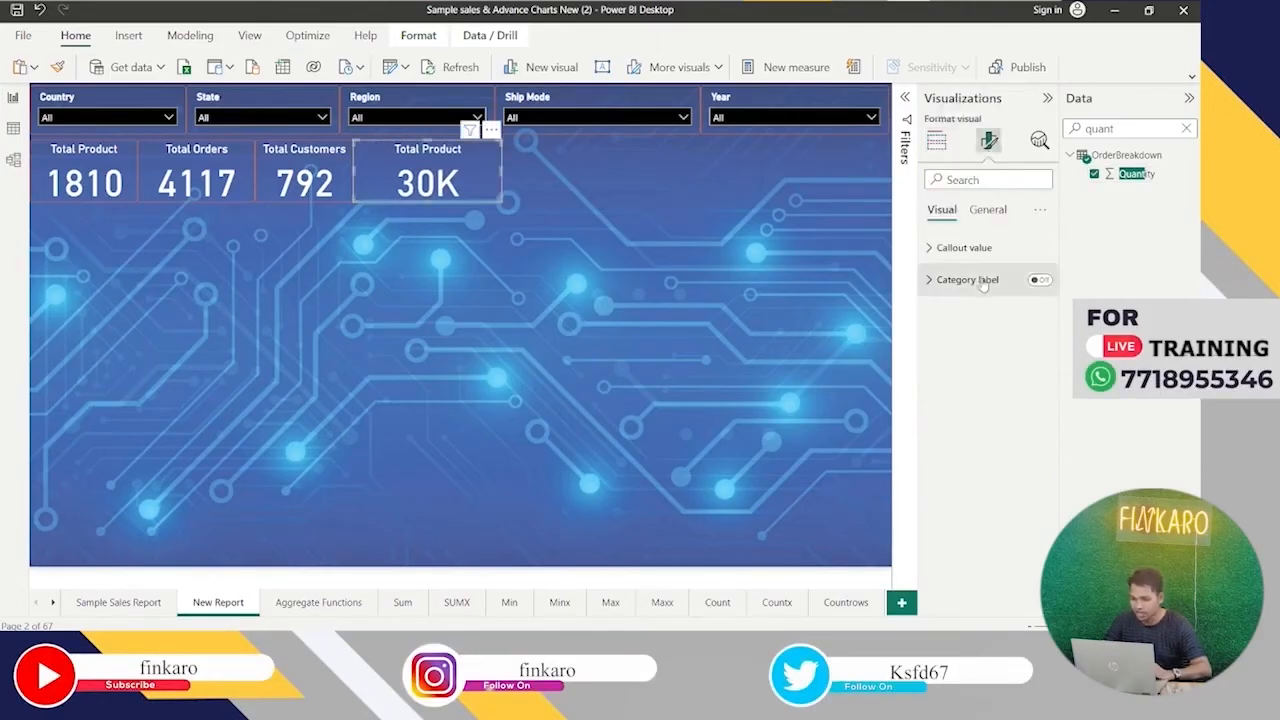
click(935, 254)
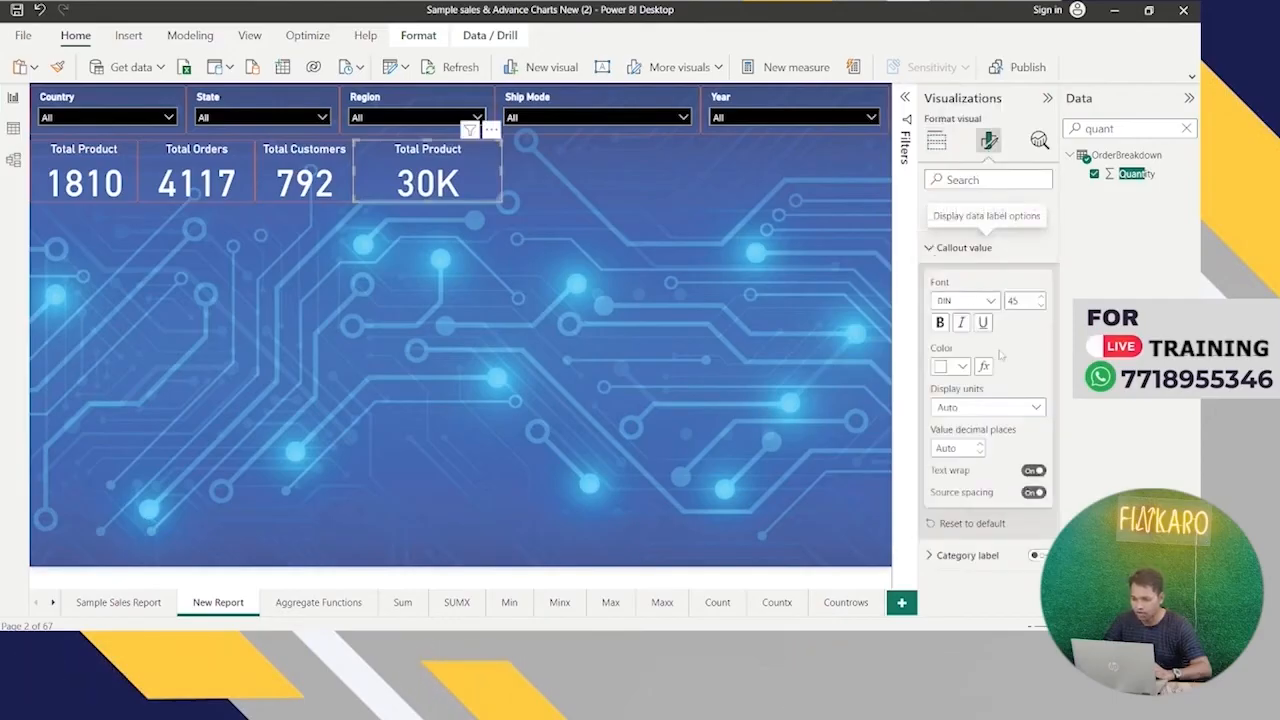
click(1010, 410)
click(1010, 414)
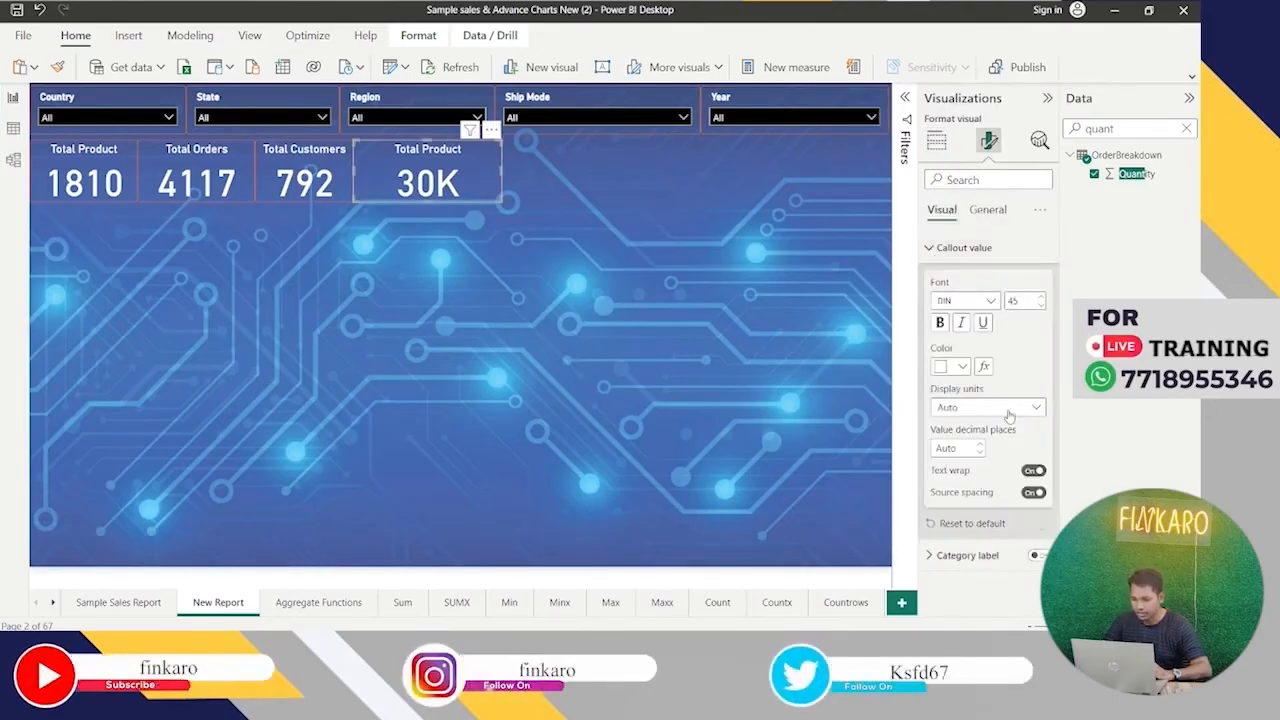
click(1010, 412)
click(1010, 414)
click(957, 449)
text(2)
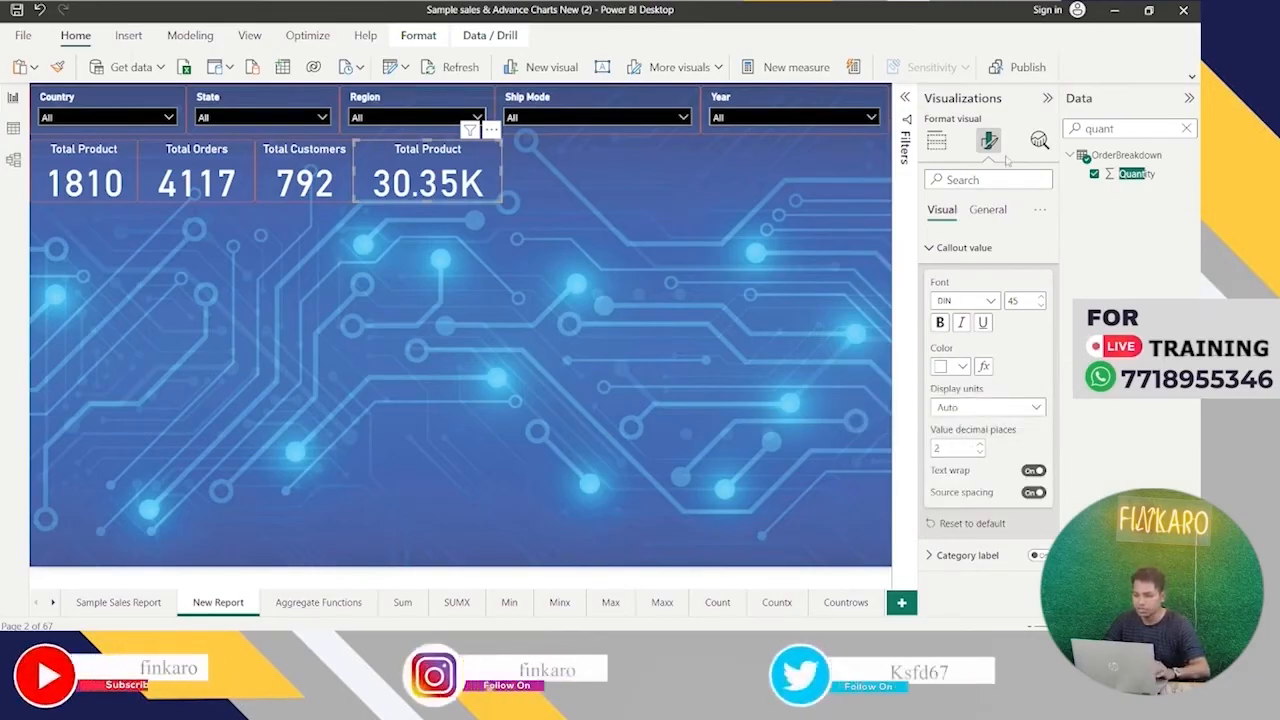
Change the fourth card's title text to Total Quantity.
click(934, 148)
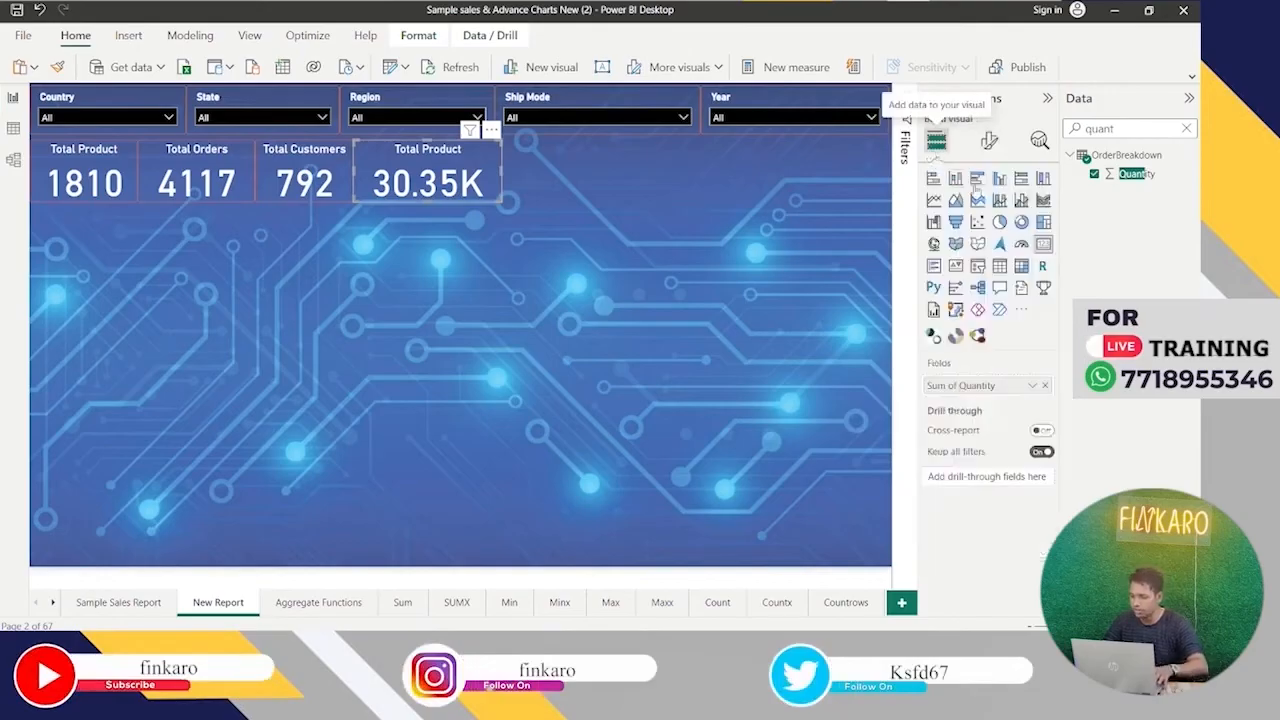
click(989, 143)
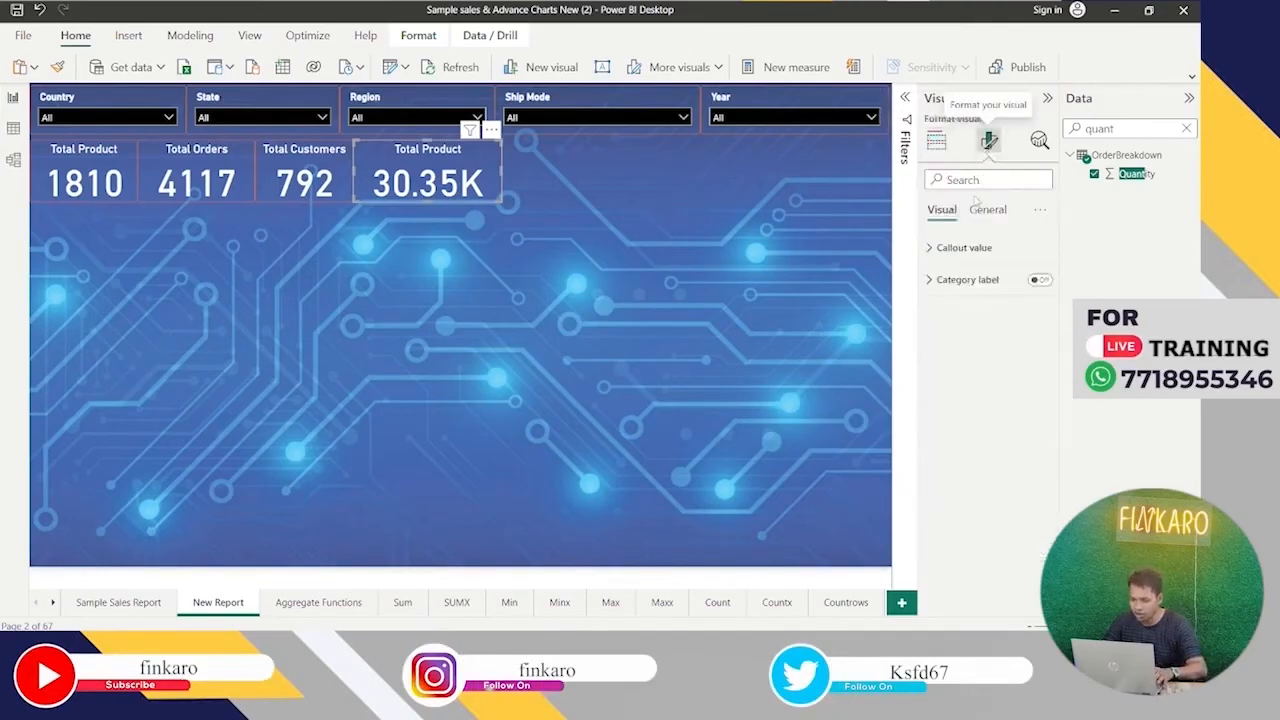
click(993, 218)
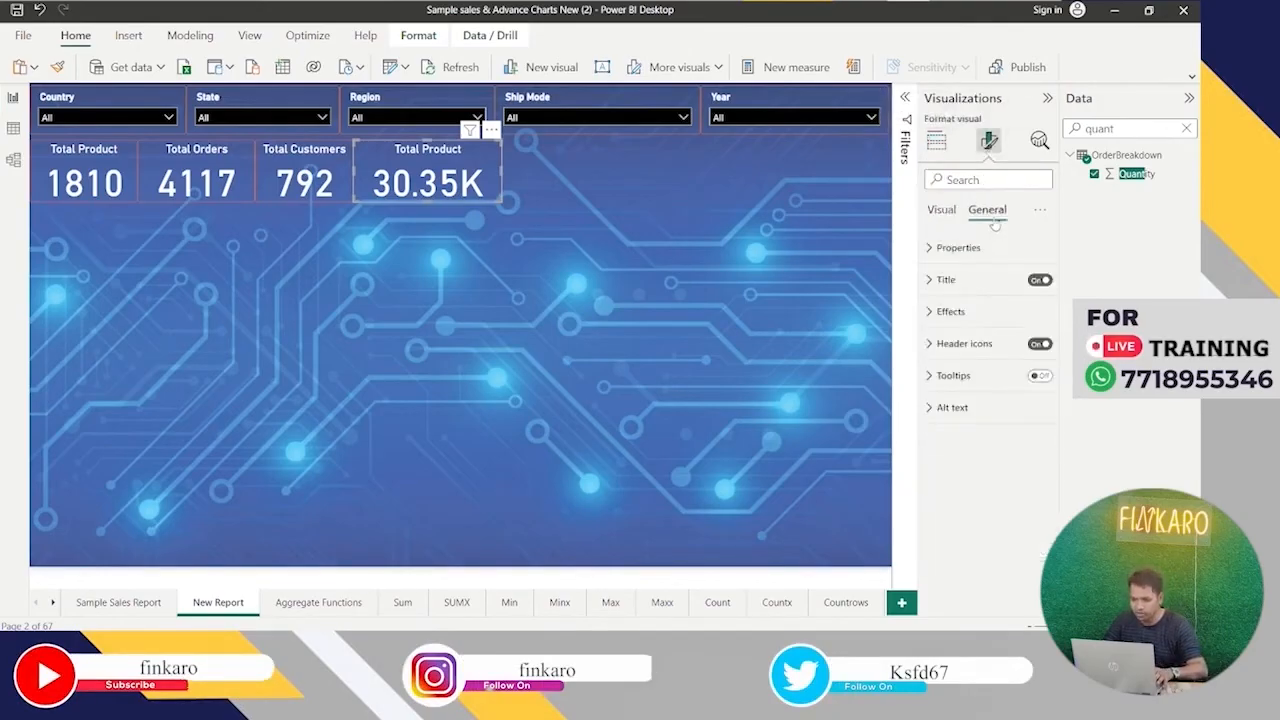
click(940, 280)
click(993, 358)
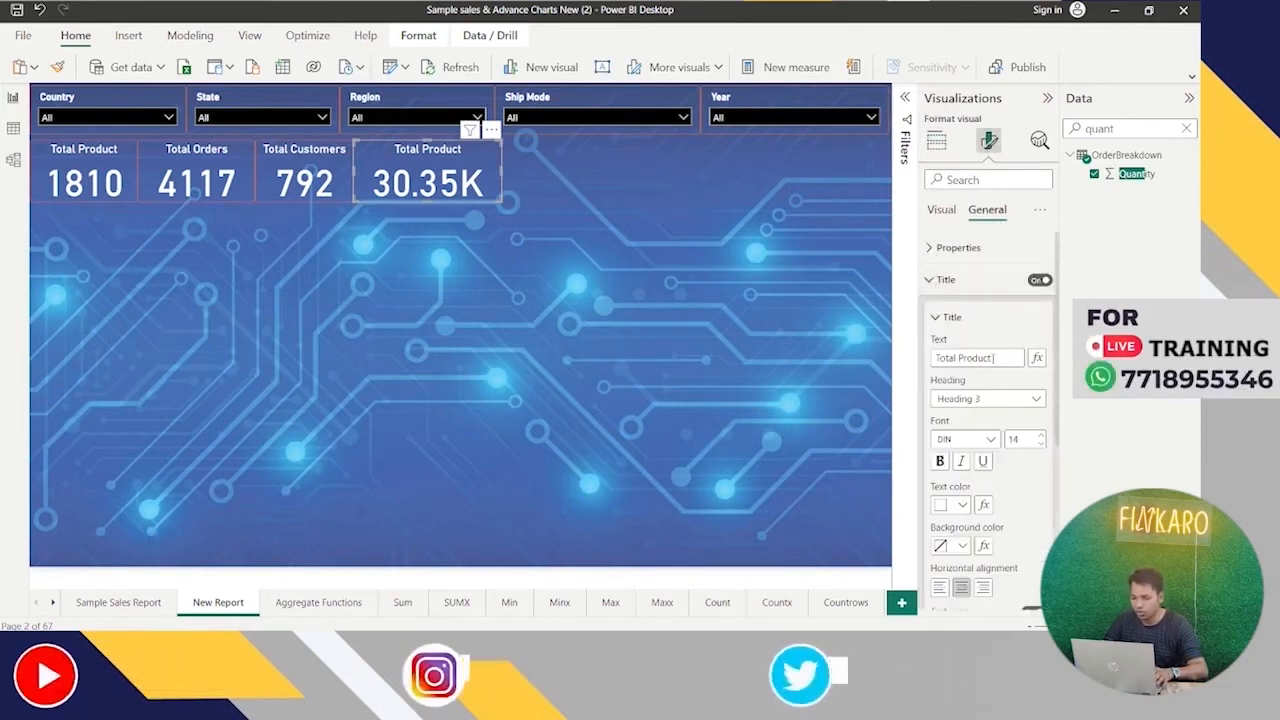
key(BackSpace)
key(BackSpace)
key(BackSpace)
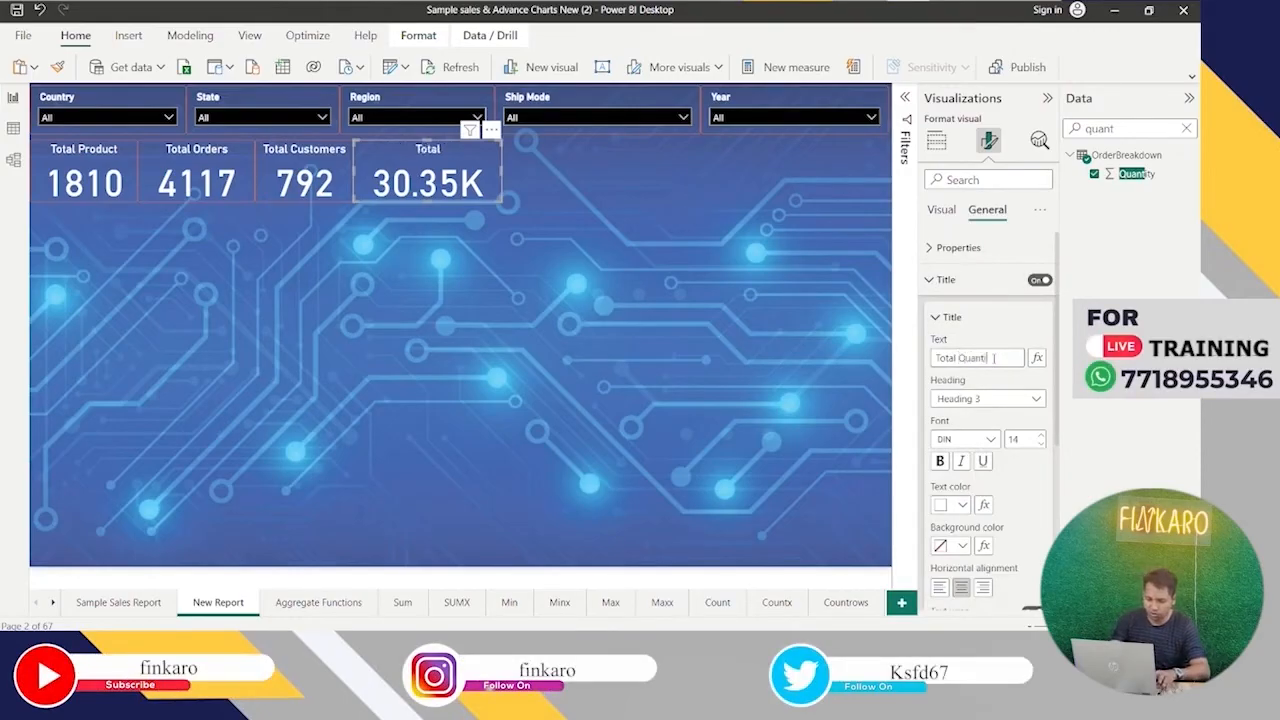
click(657, 275)
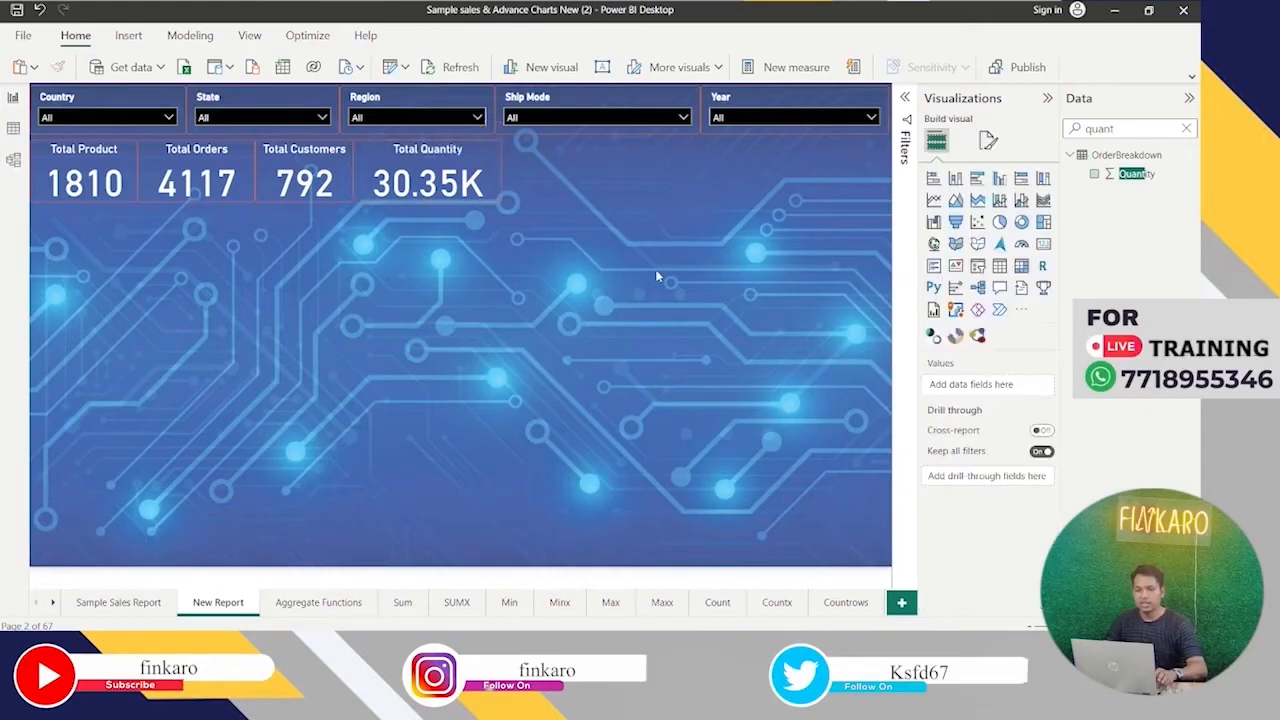
Duplicate the Total Quantity card twice and line the copies up beside it to extend the card row.
click(468, 163)
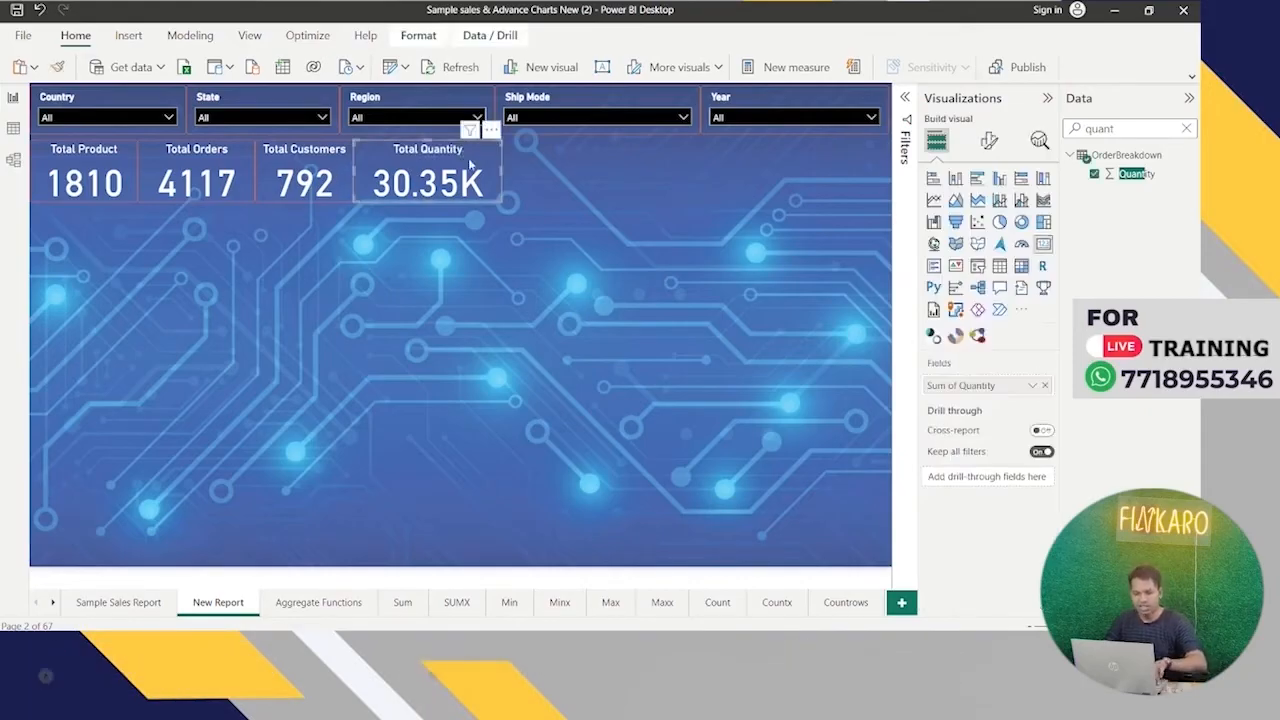
drag(469, 163, 773, 158)
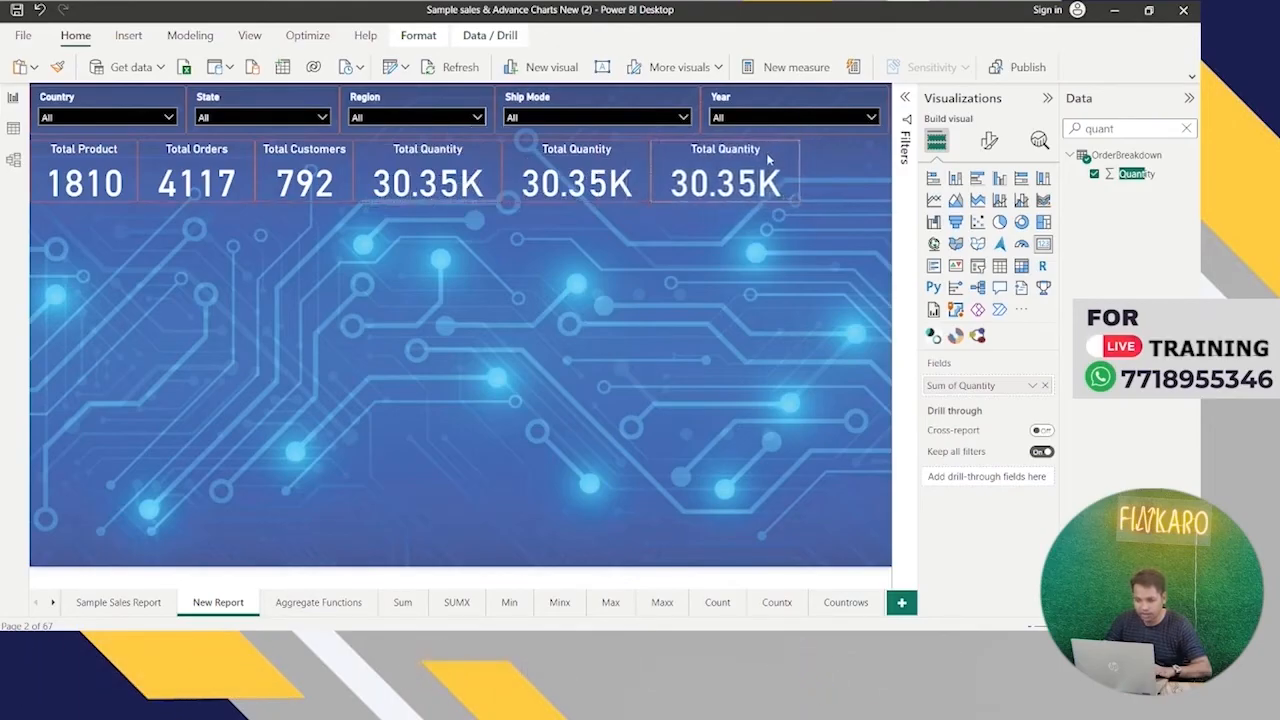
Replace the fifth card's quantity field with the summed Sales field, searching the fields for "sales".
click(628, 176)
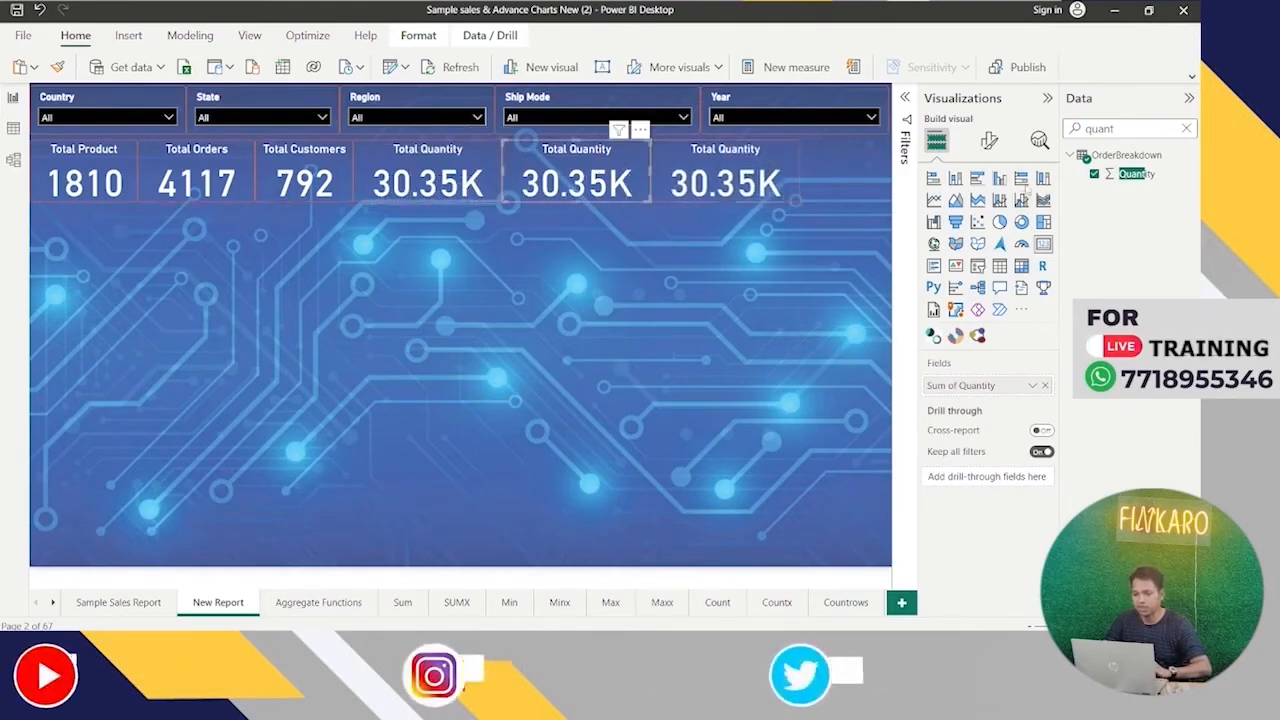
double_click(1138, 131)
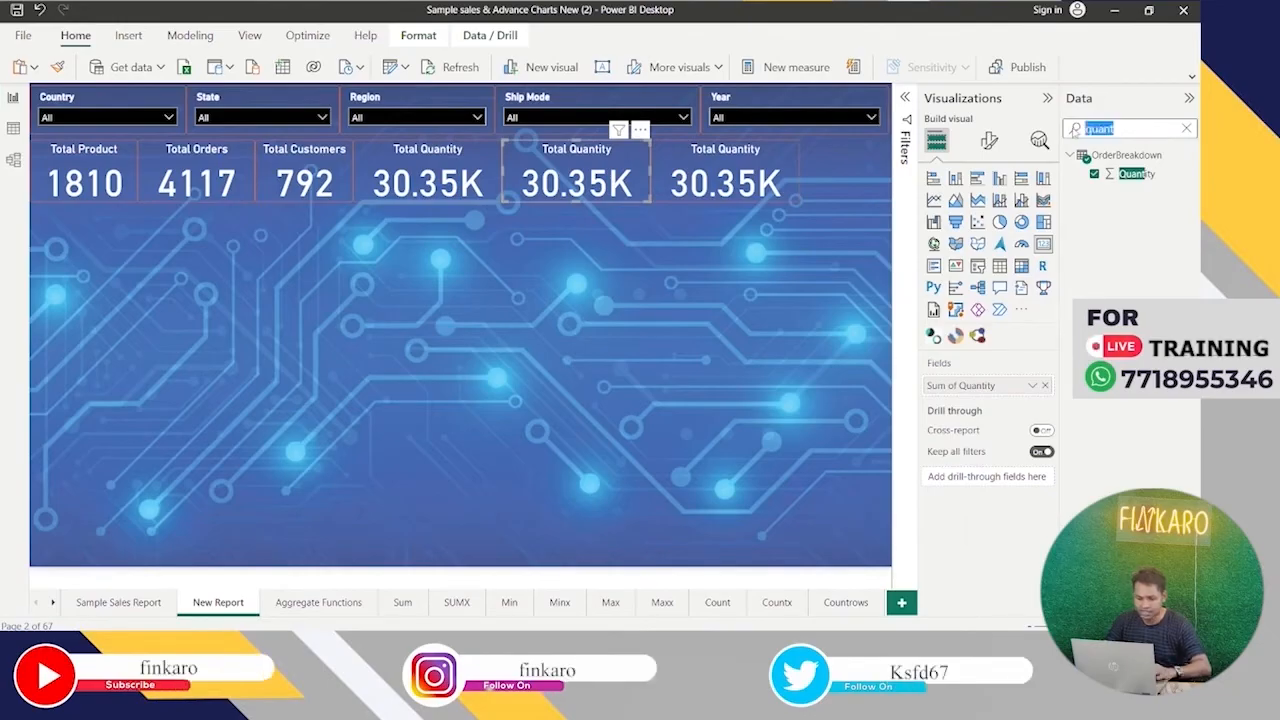
text(sales)
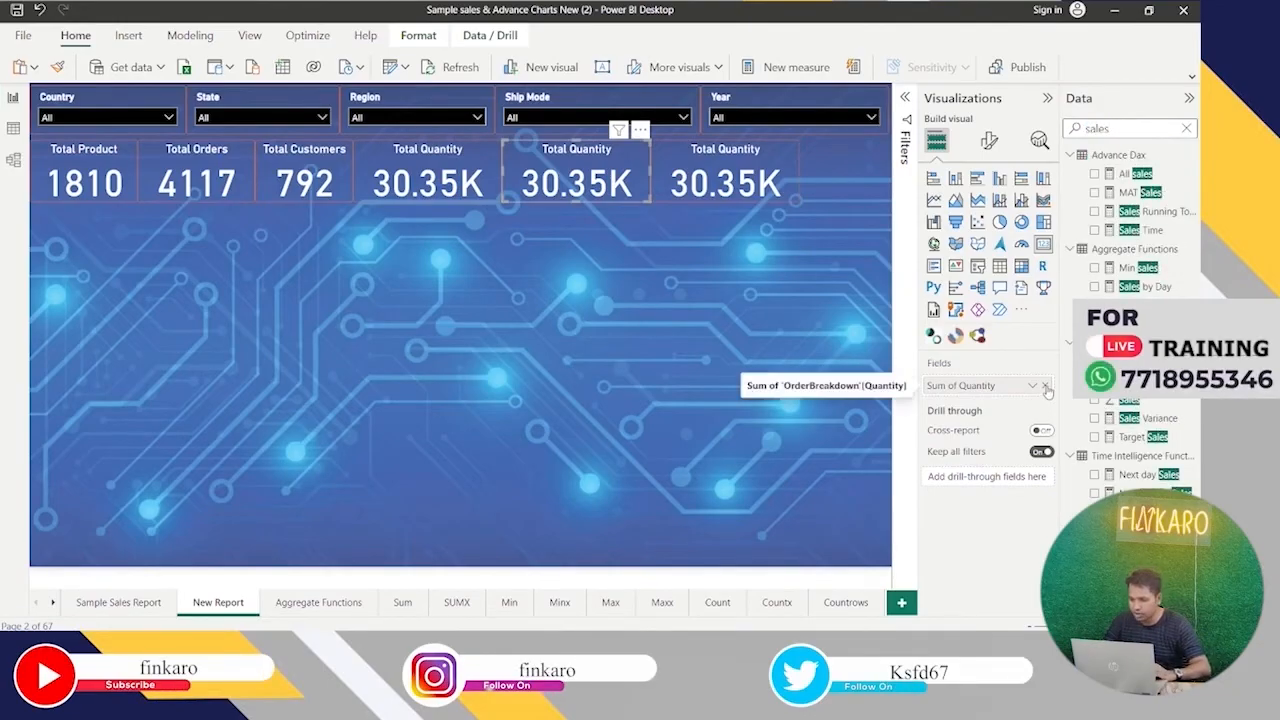
click(1045, 385)
drag(1150, 405, 1023, 390)
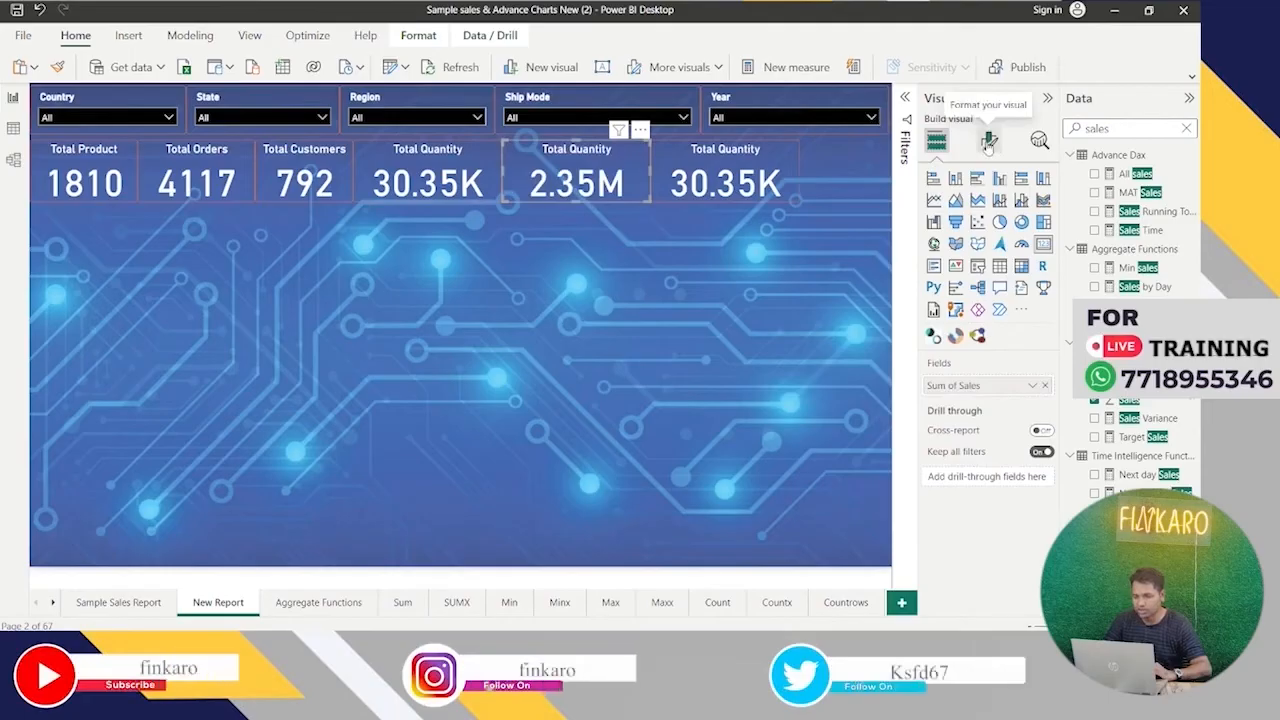
Change the fifth card's title text to Total Sales.
click(988, 143)
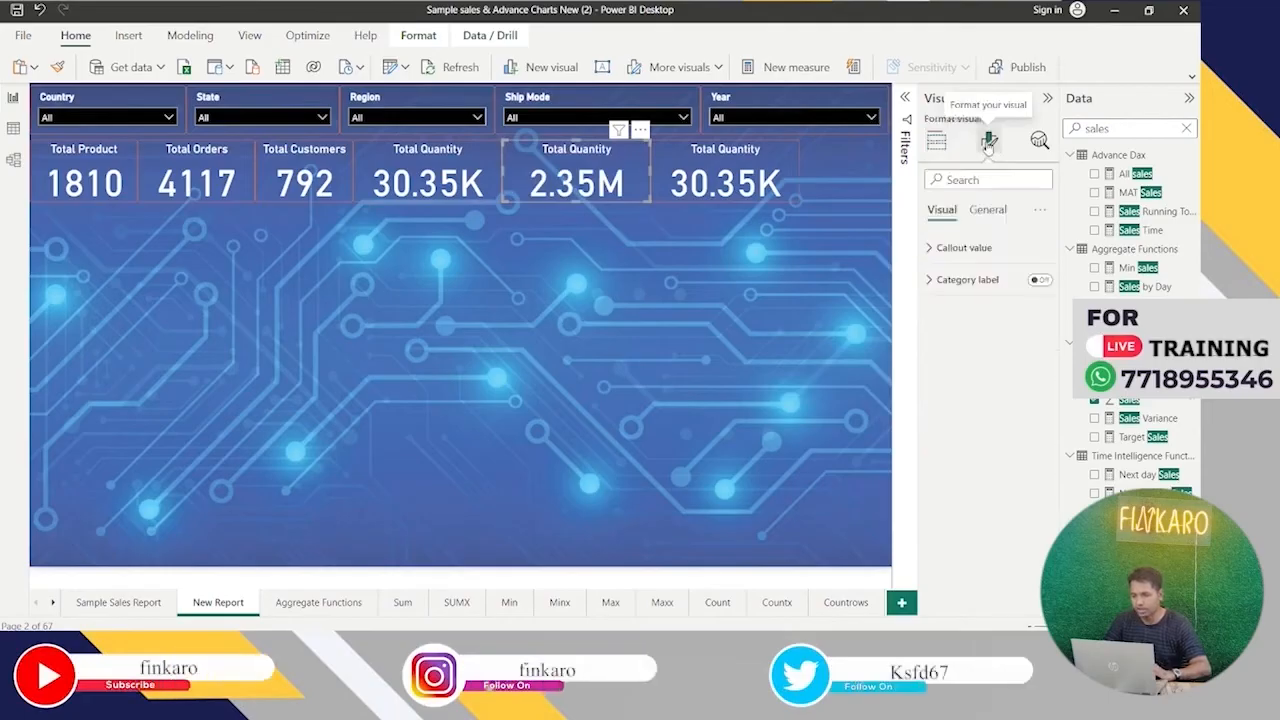
click(930, 248)
click(930, 248)
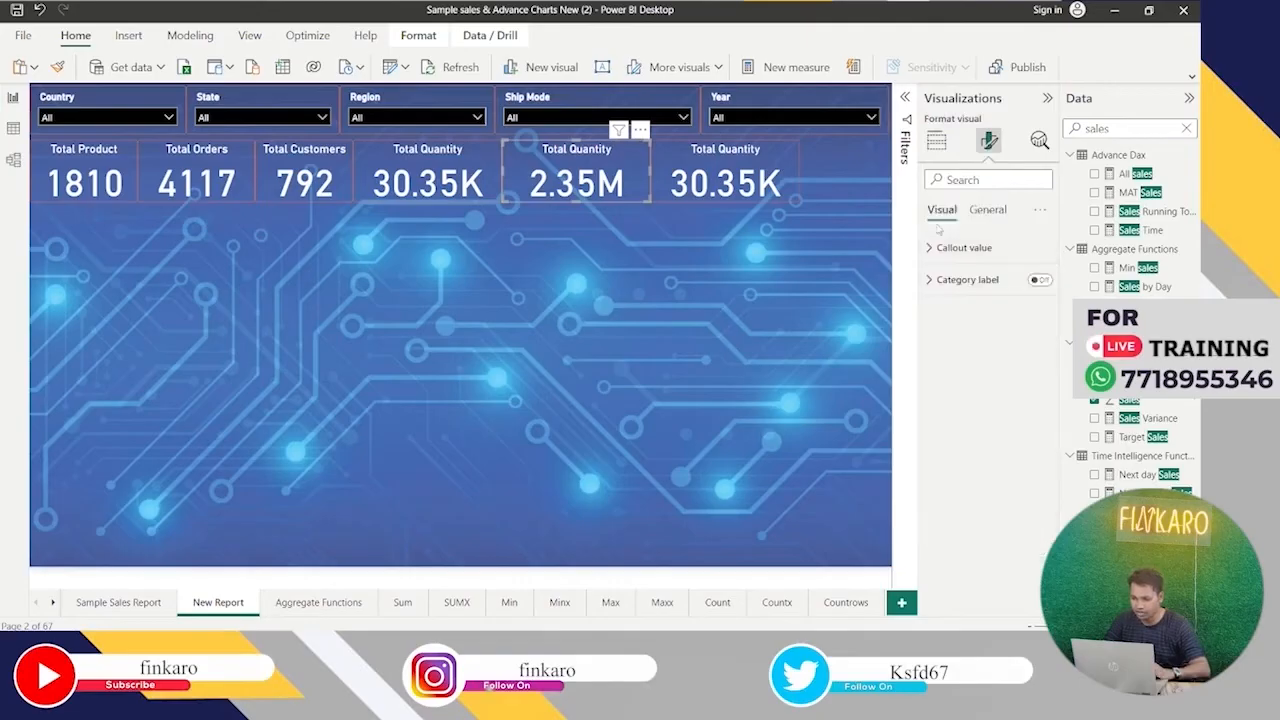
click(936, 141)
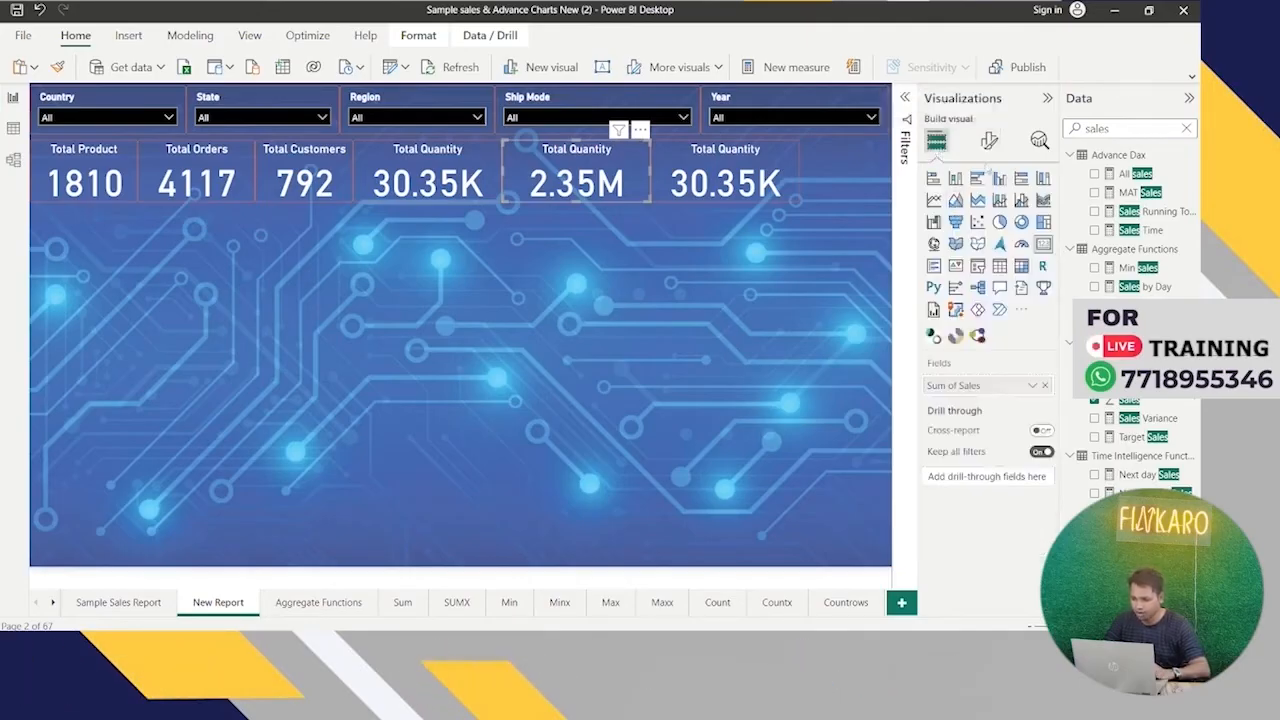
click(988, 141)
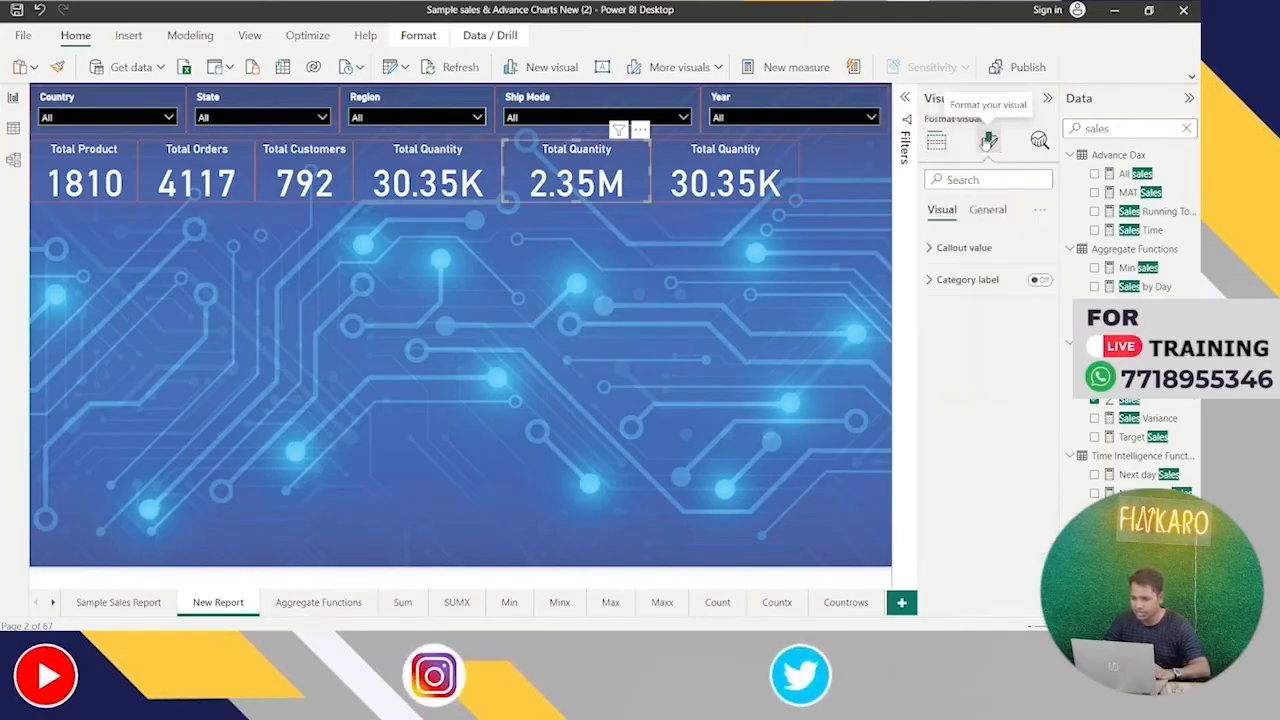
click(988, 212)
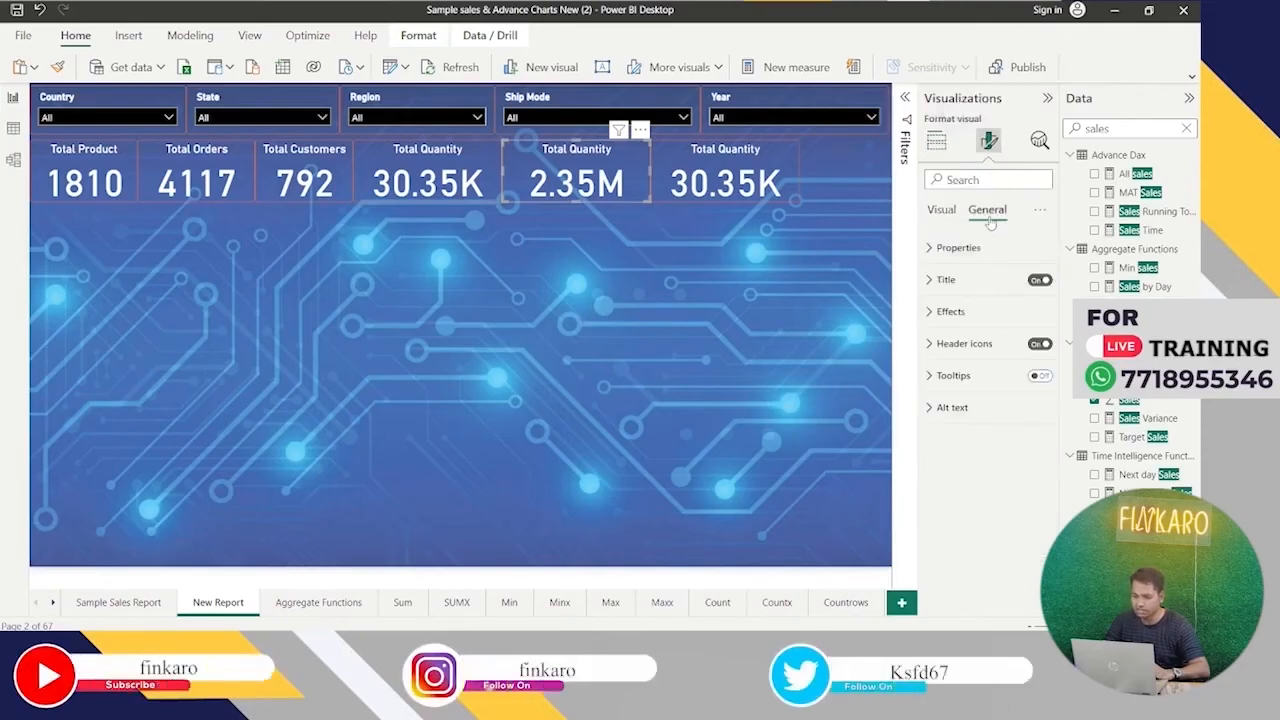
click(933, 281)
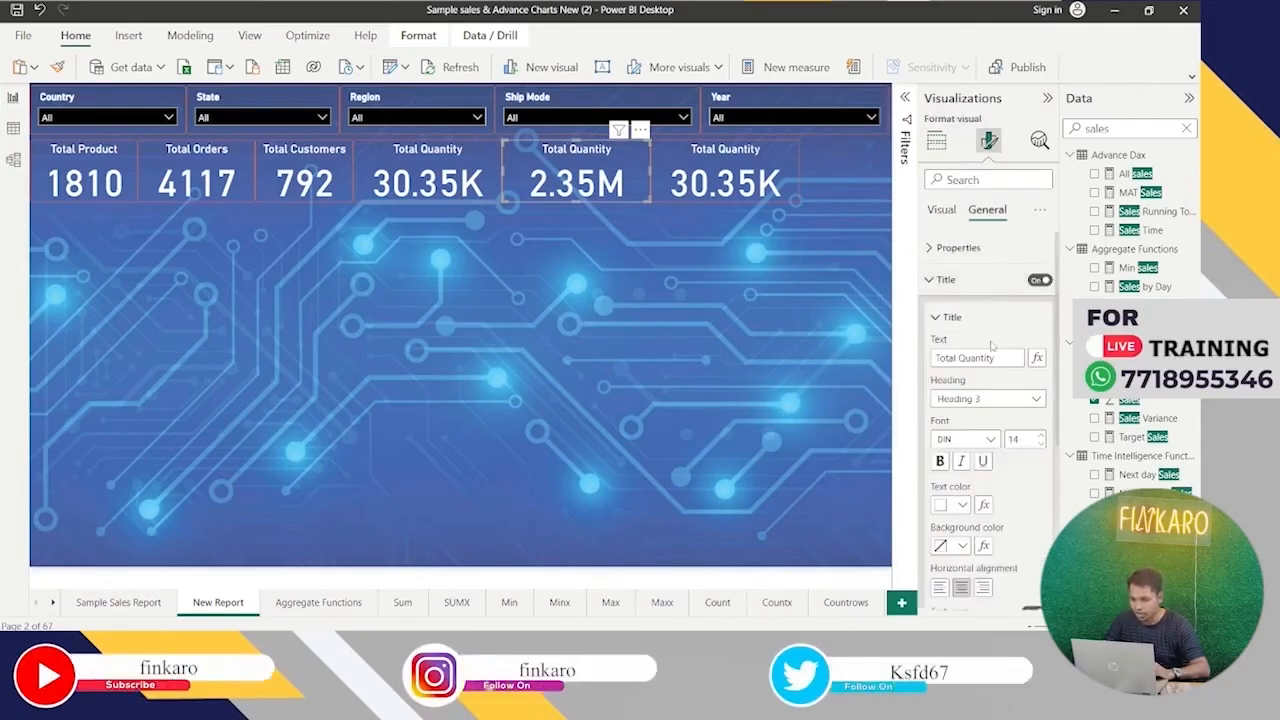
click(1000, 357)
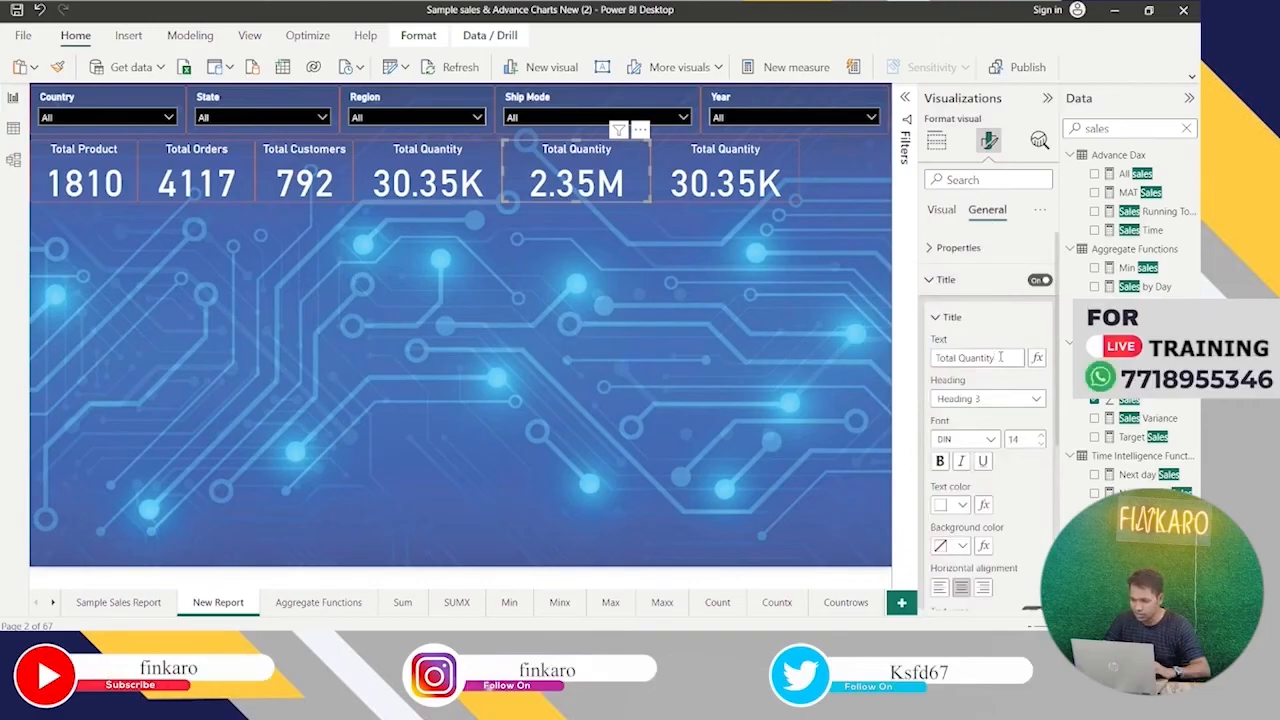
text(Sales)
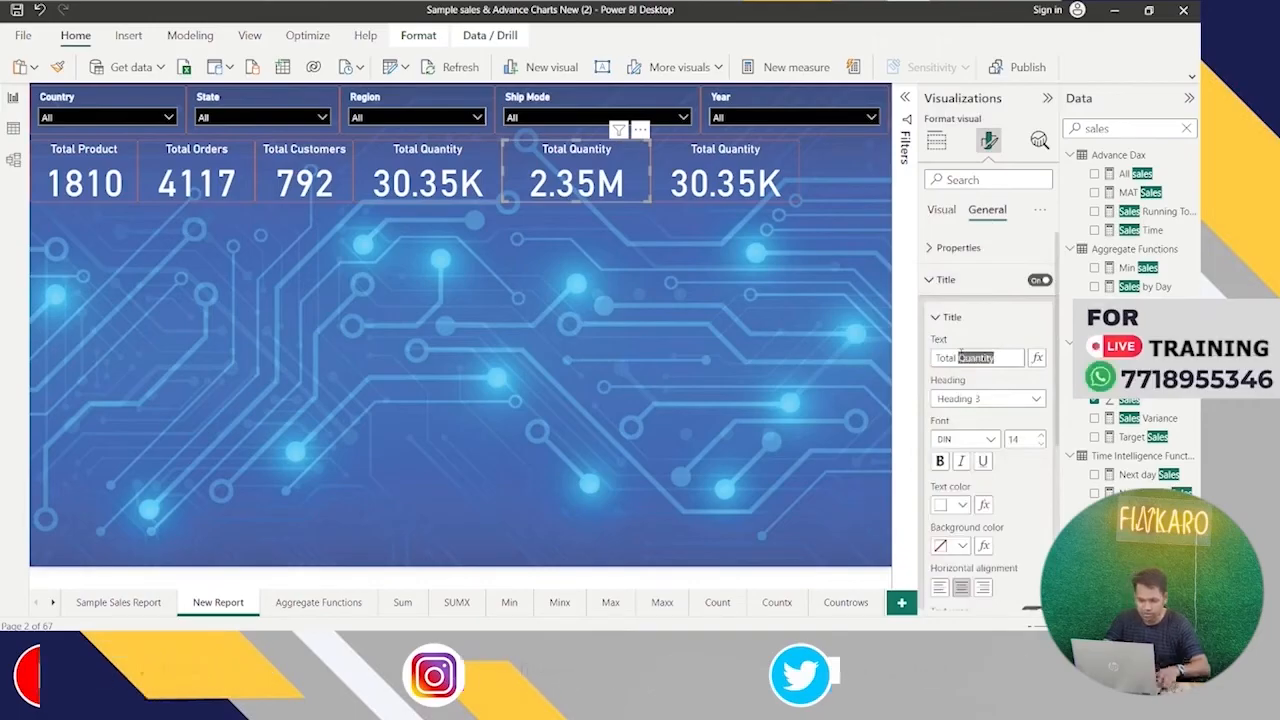
click(938, 281)
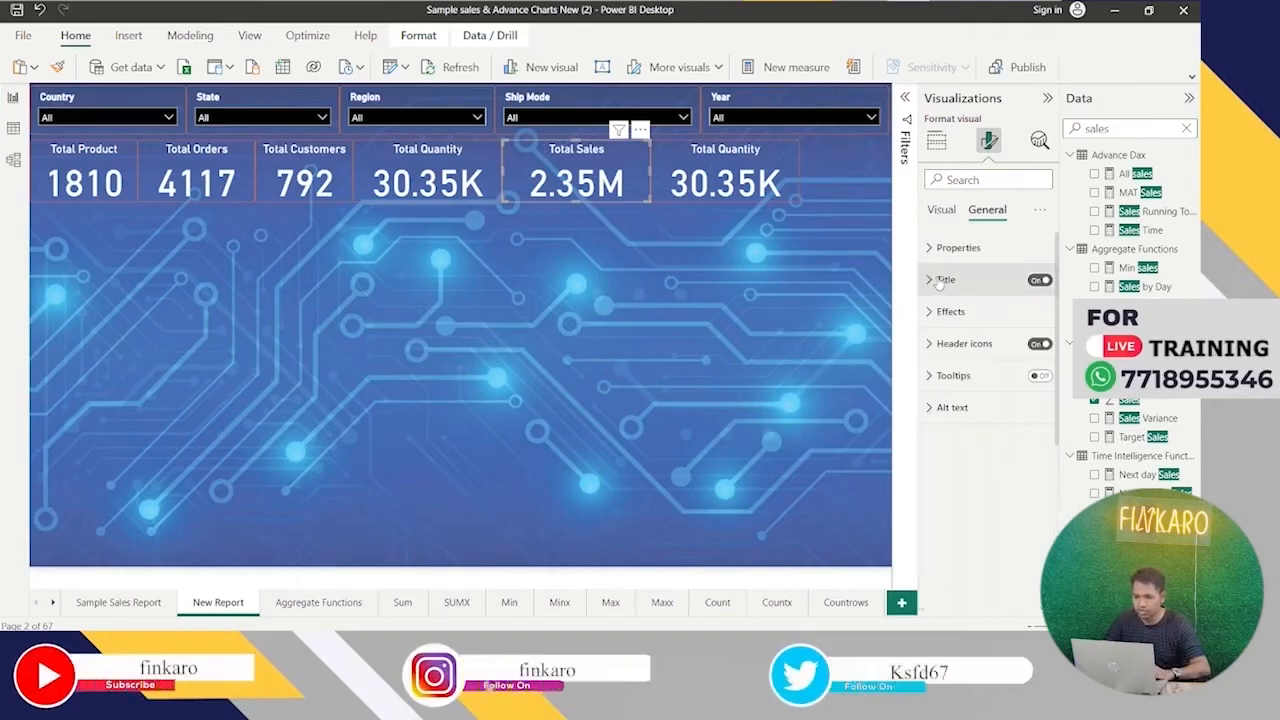
Replace the sixth card's quantity field with Profit from OrderBreakdown, searching the fields for "profit".
click(715, 158)
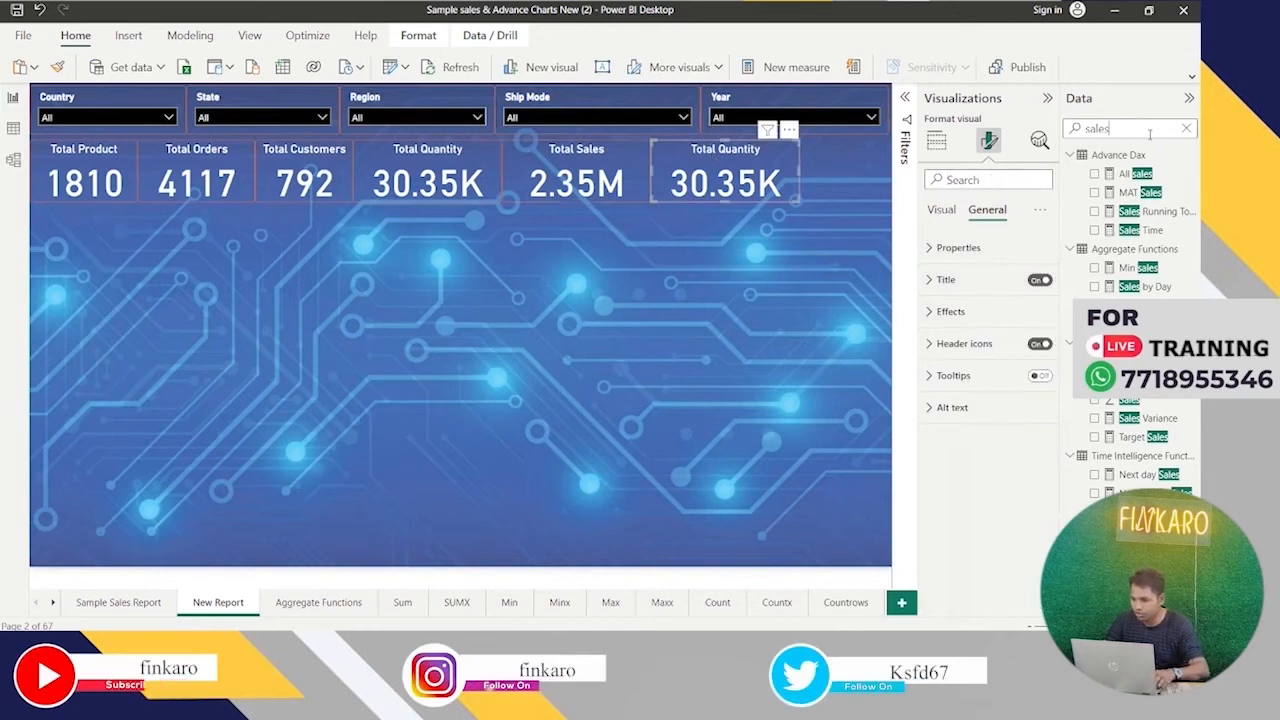
key(BackSpace)
key(BackSpace)
key(BackSpace)
key(BackSpace)
key(BackSpace)
text(pr)
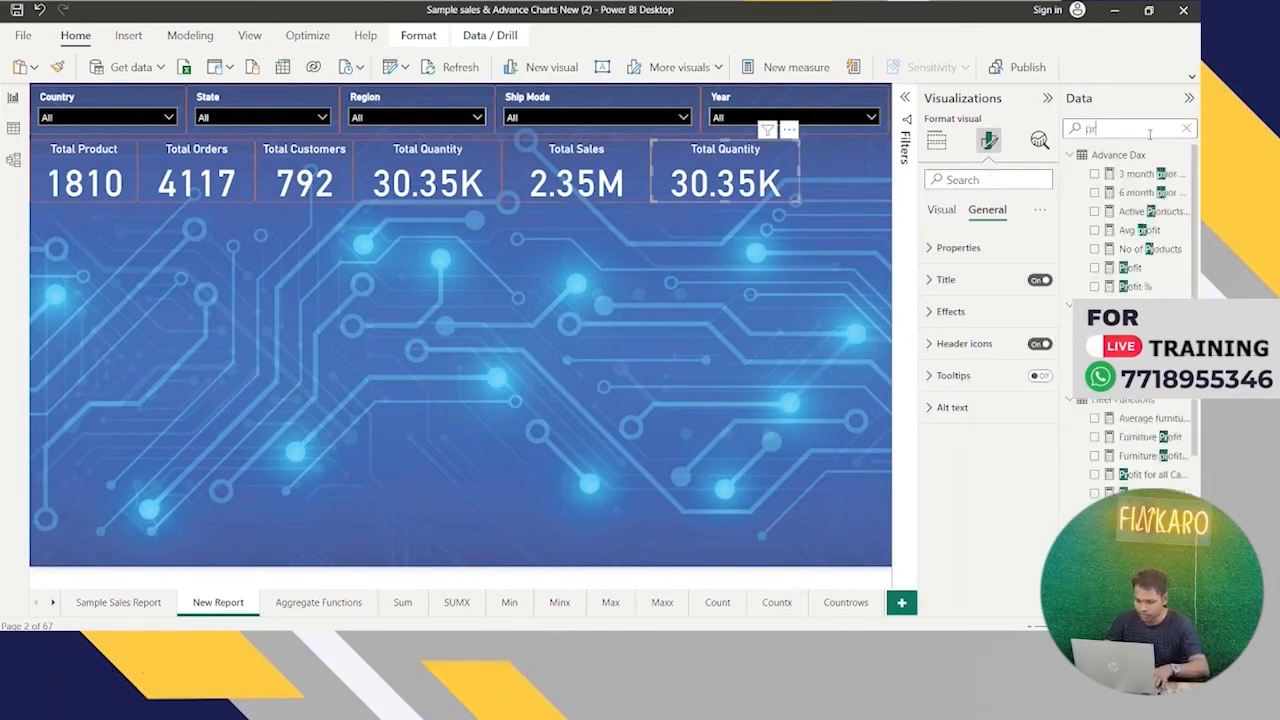
text(ofit)
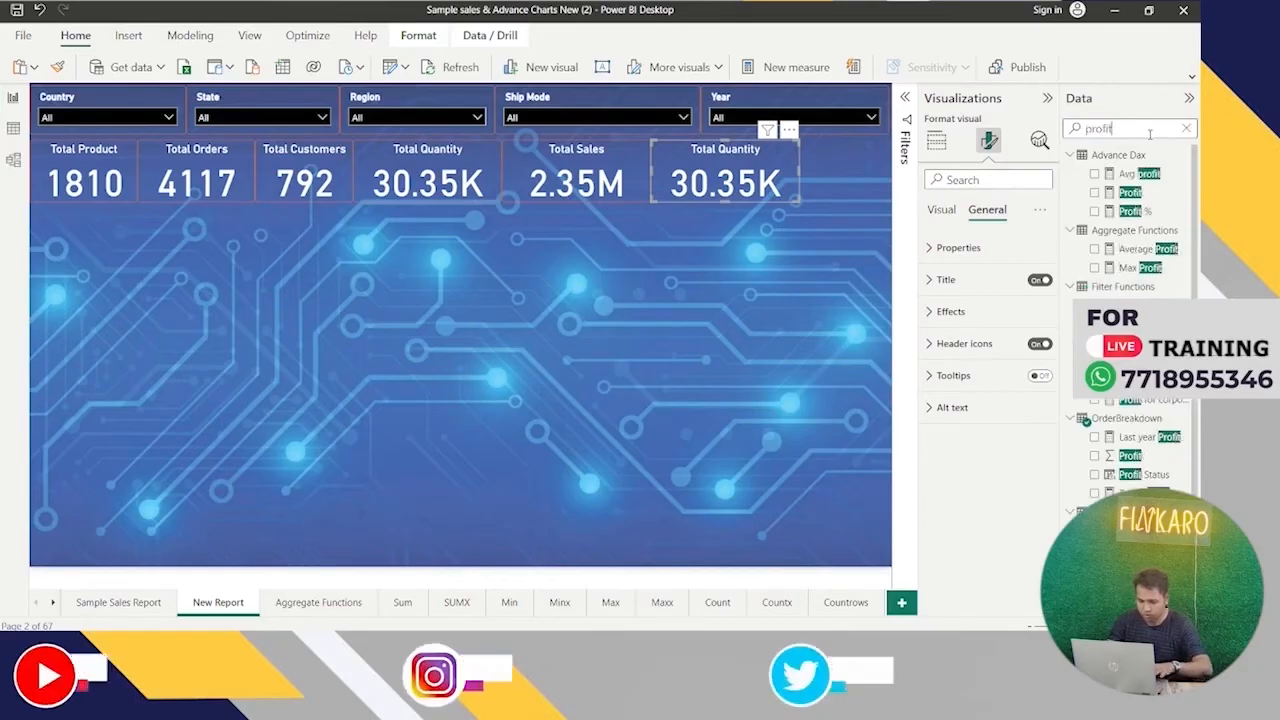
click(937, 146)
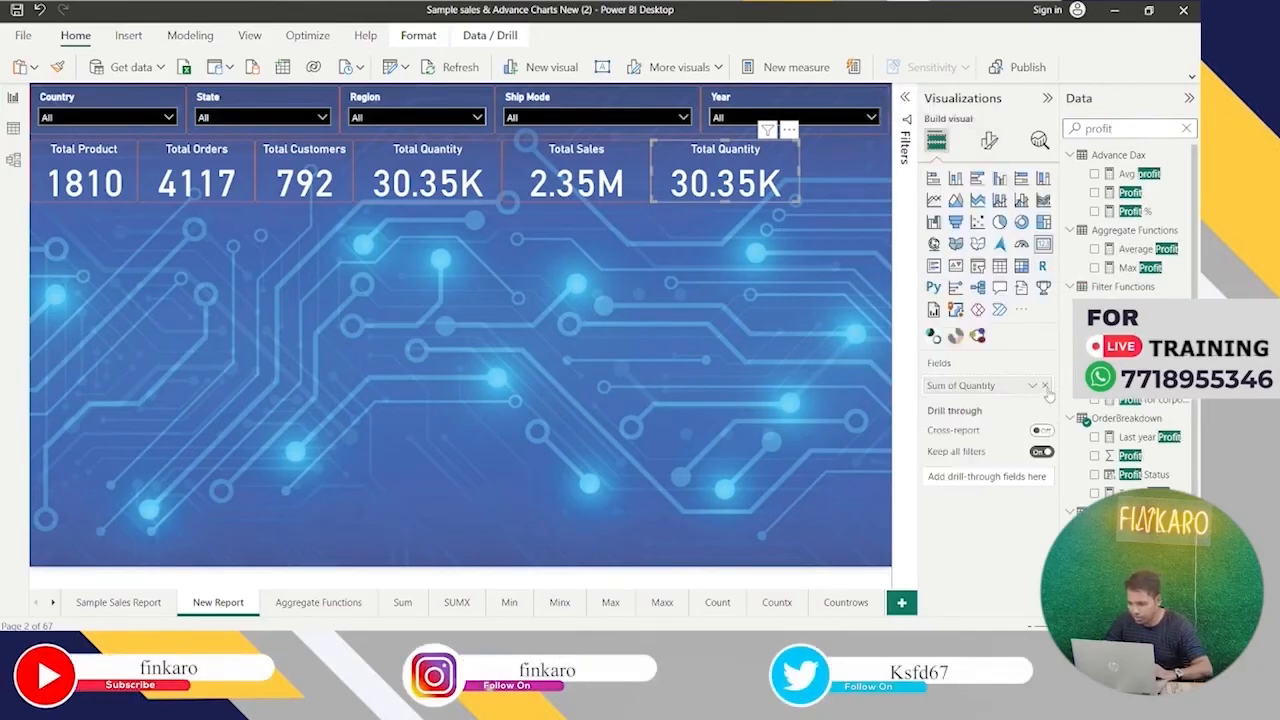
click(1045, 386)
drag(1136, 466, 1021, 402)
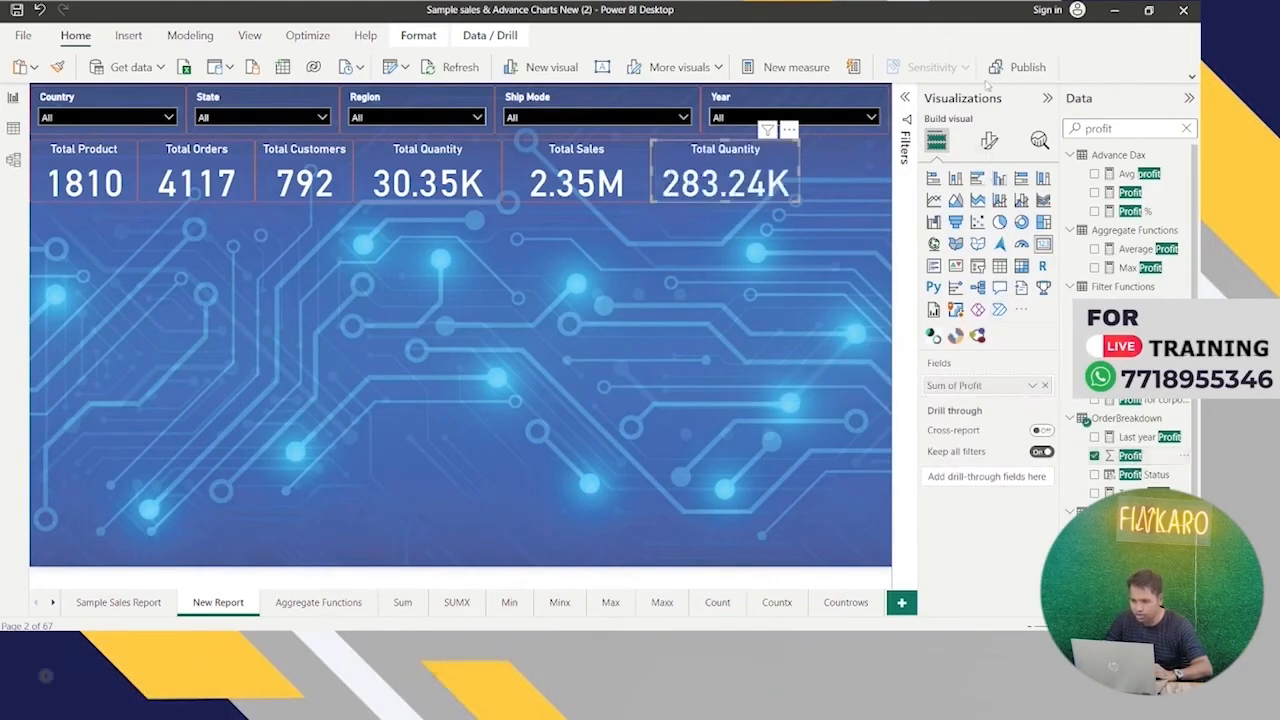
Change the sixth card's title text to Total Profit.
click(988, 140)
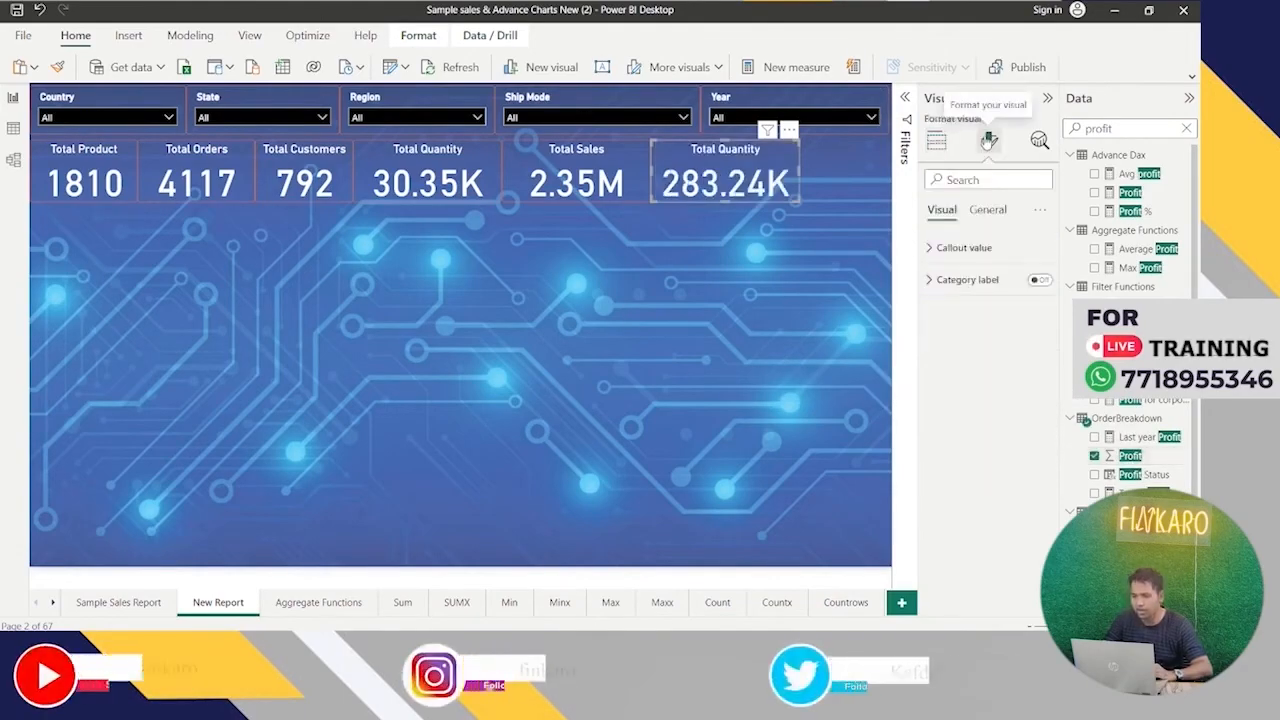
click(986, 210)
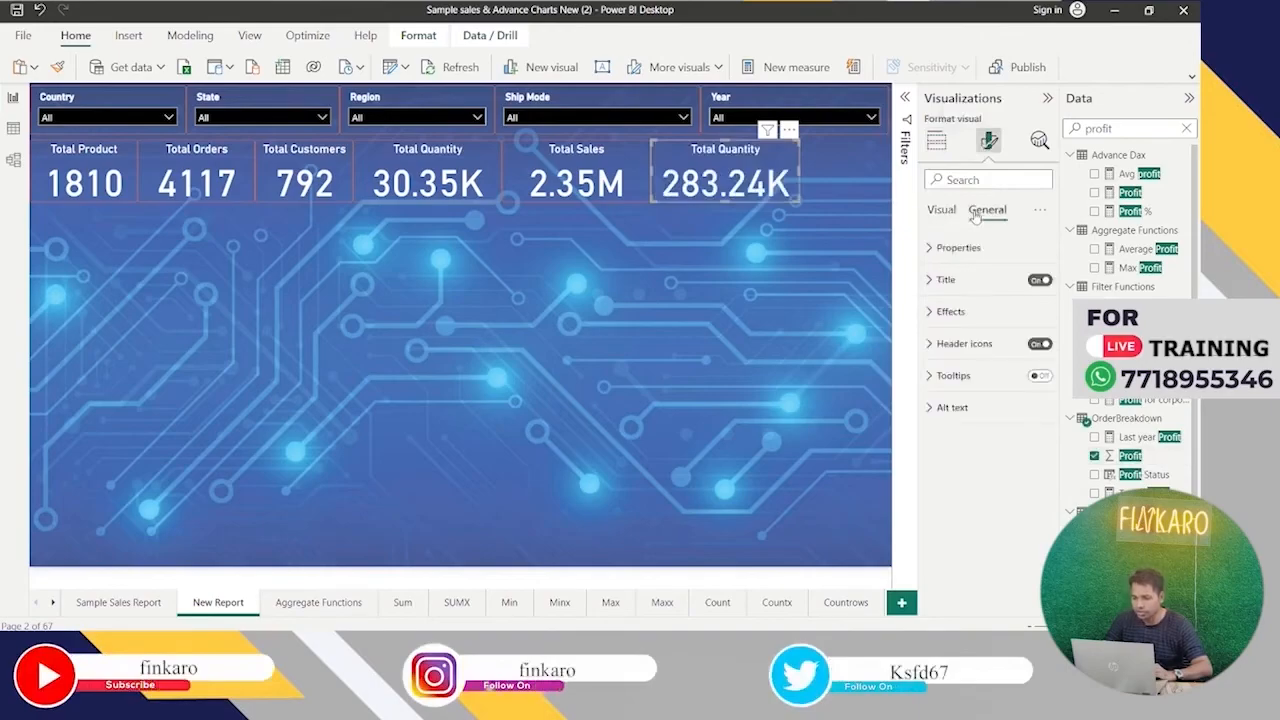
click(943, 278)
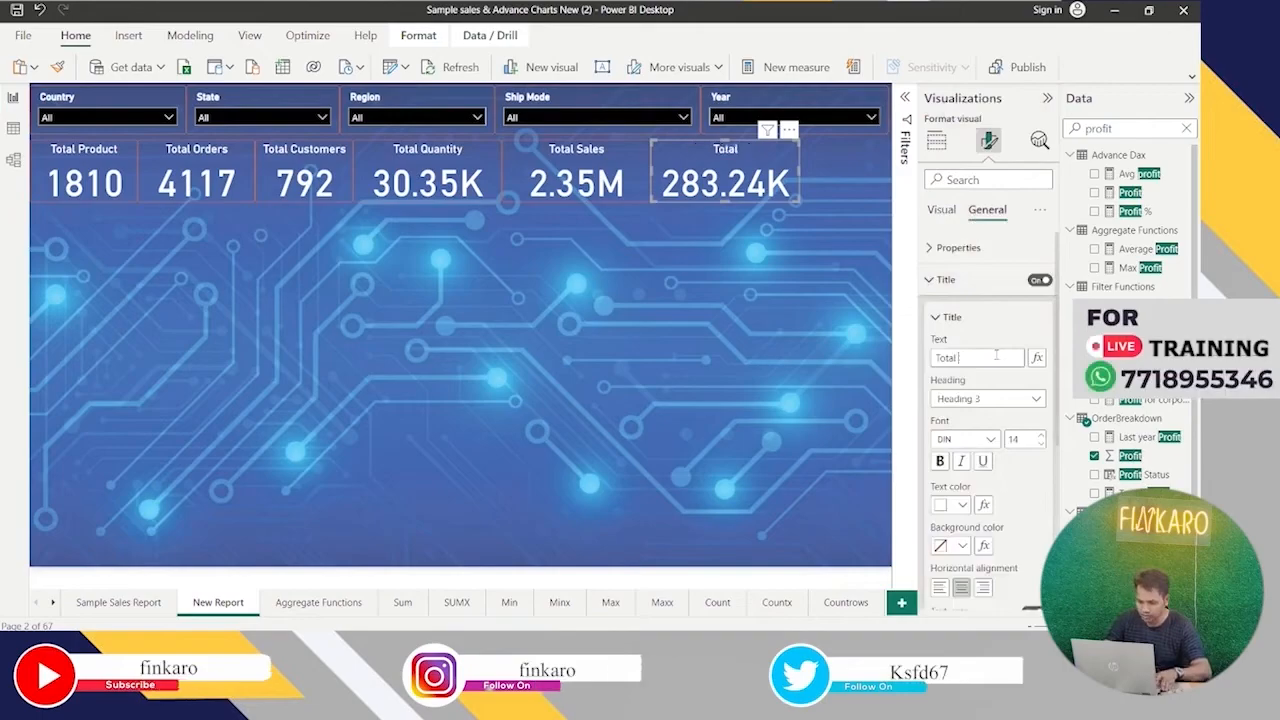
text(Profi)
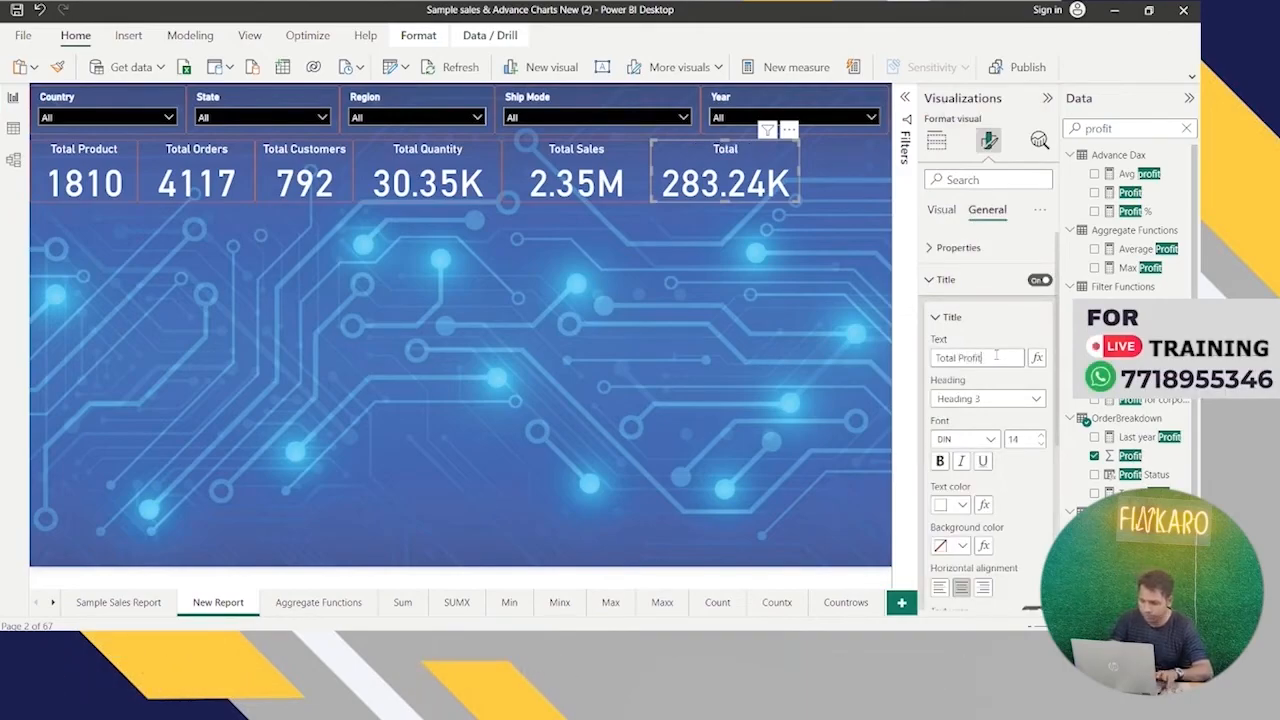
text(t)
click(783, 315)
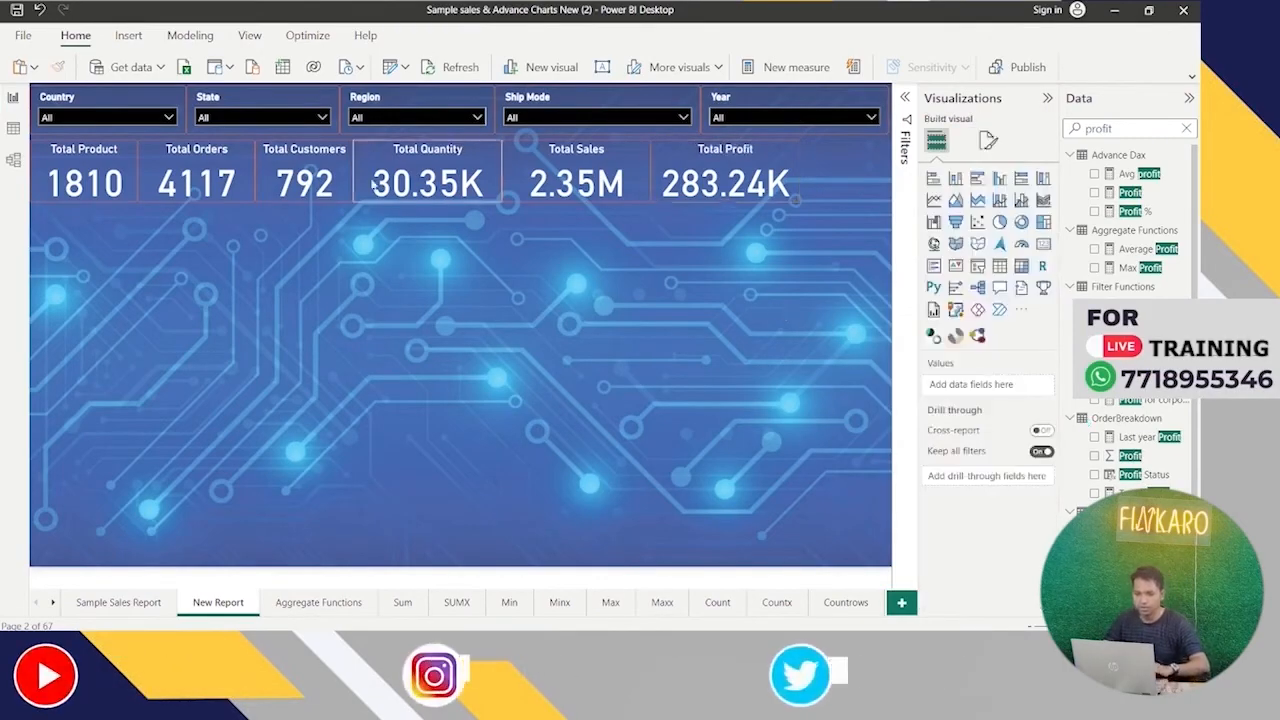
Narrow the Total Quantity, Total Sales and Total Profit cards and close the gaps so they sit side by side.
click(498, 179)
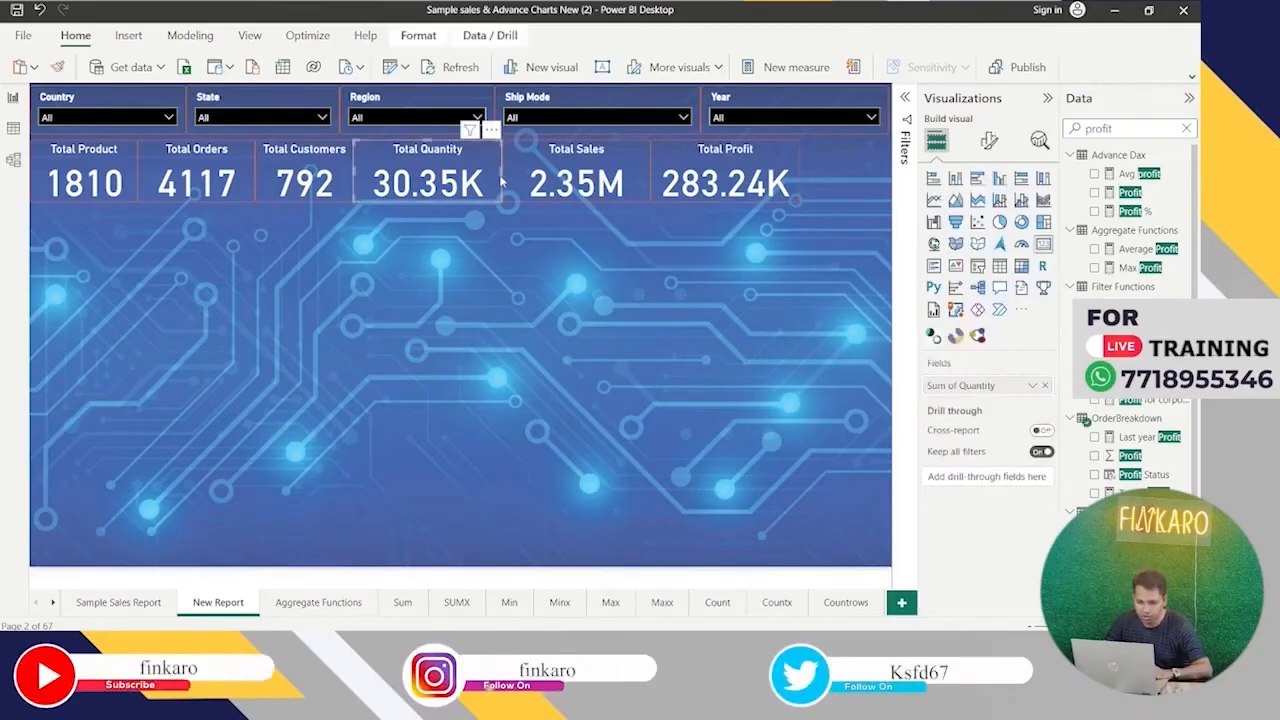
drag(500, 175, 478, 177)
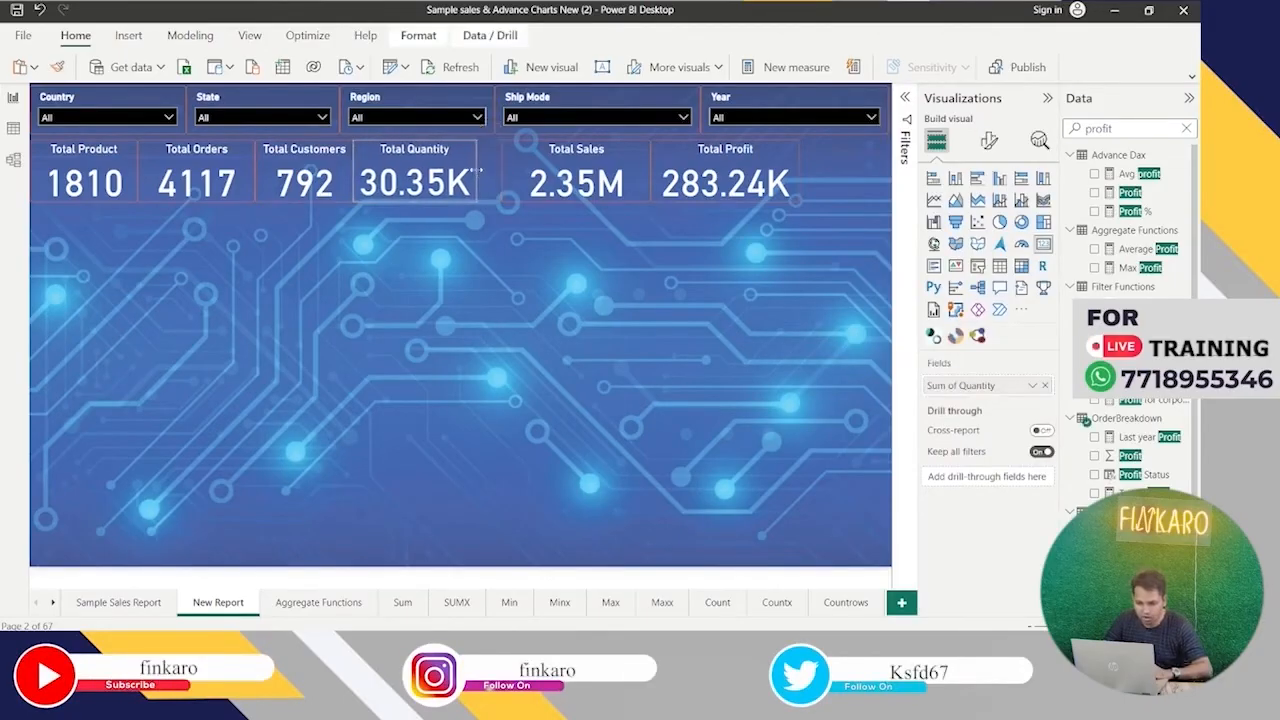
drag(519, 176, 498, 175)
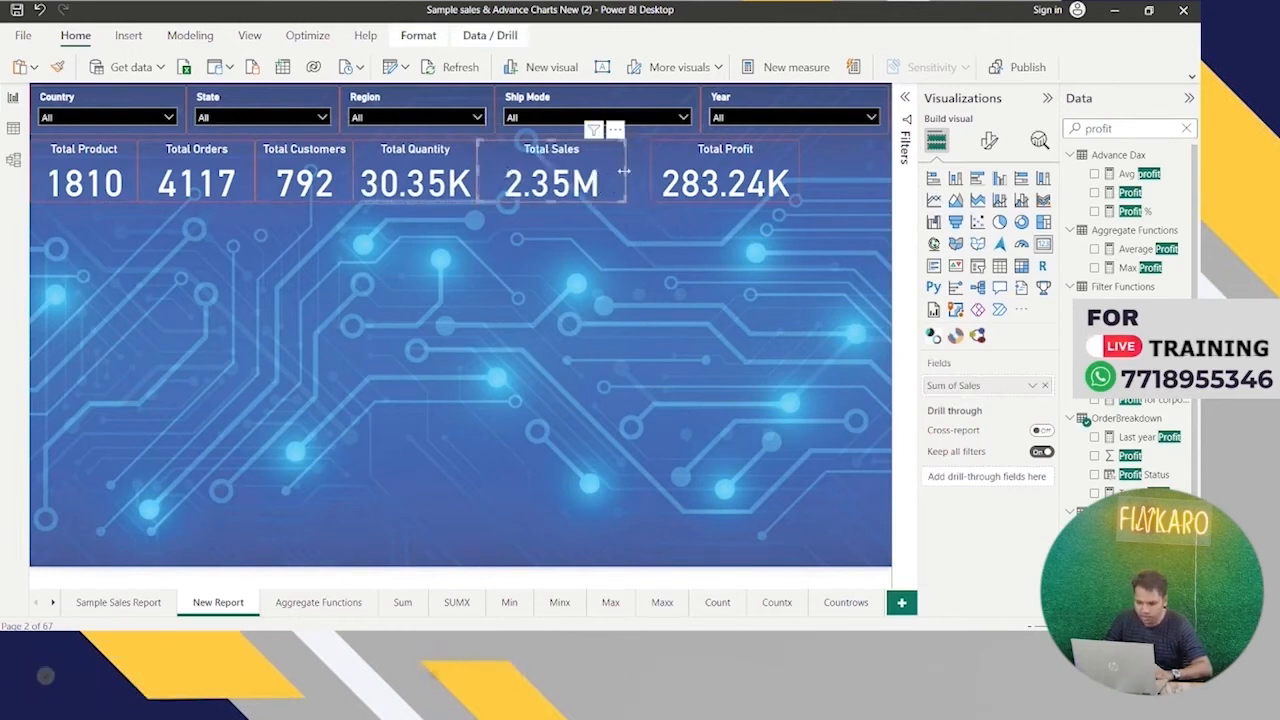
drag(623, 171, 601, 175)
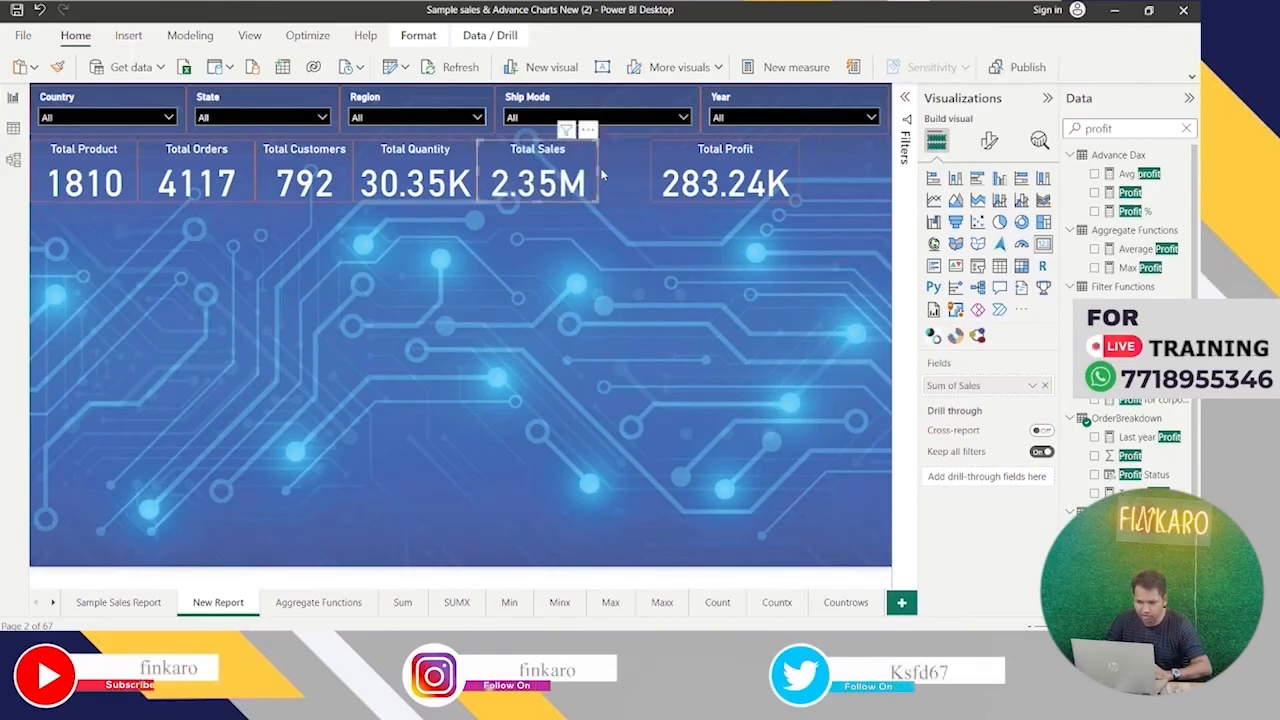
drag(683, 163, 633, 166)
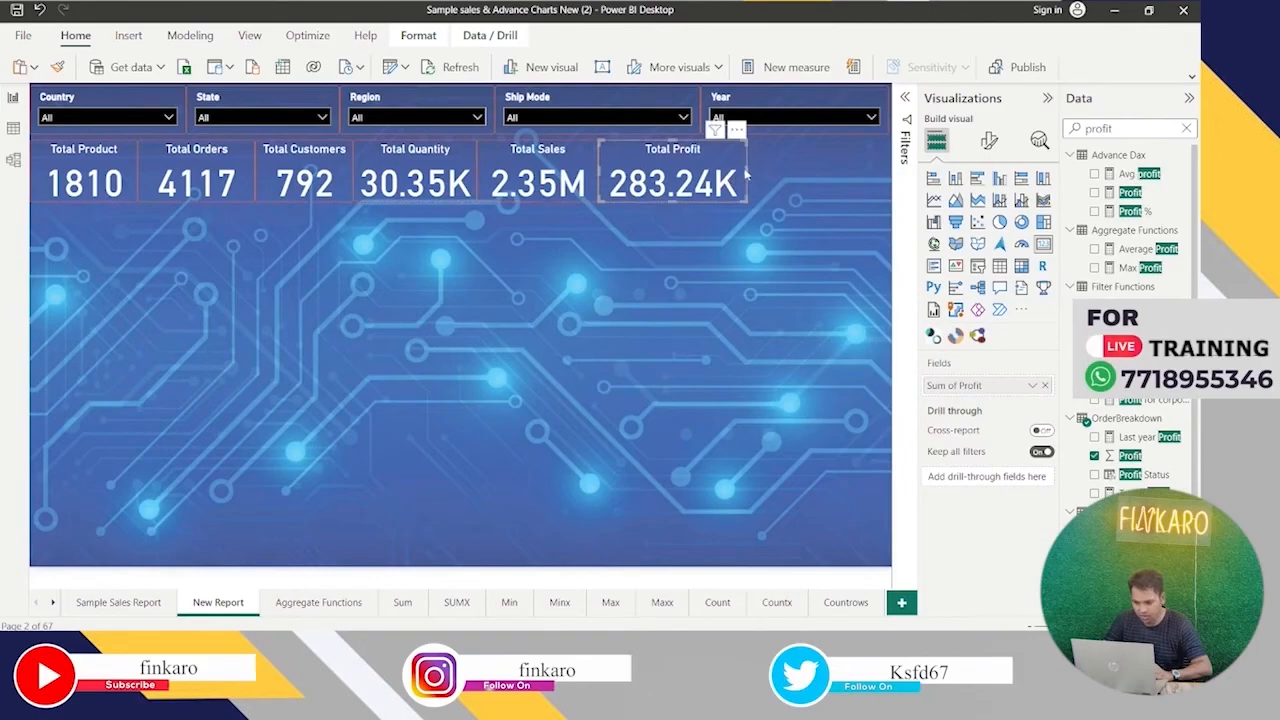
mouse_move(745, 175)
mouse_down()
mouse_move(716, 175)
mouse_move(742, 172)
mouse_up()
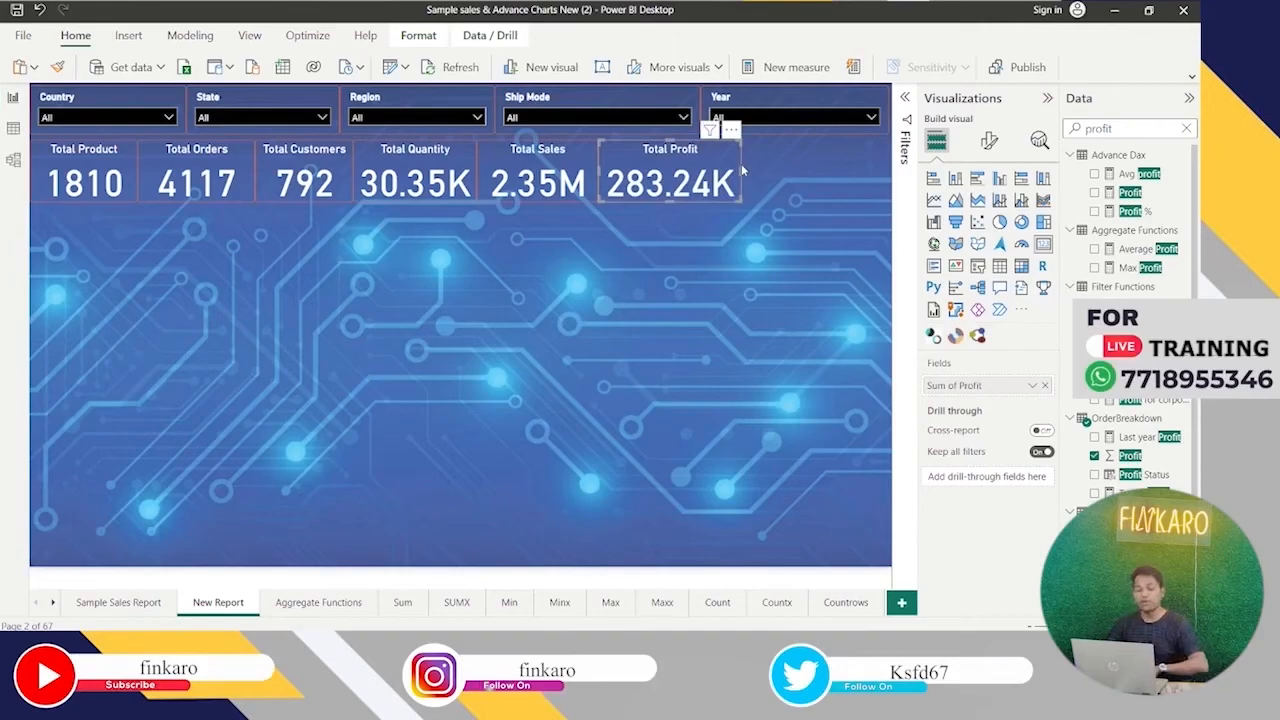
Test the slicers by filtering the page to year 2013 and ship mode Economy, and clear both selections.
click(843, 118)
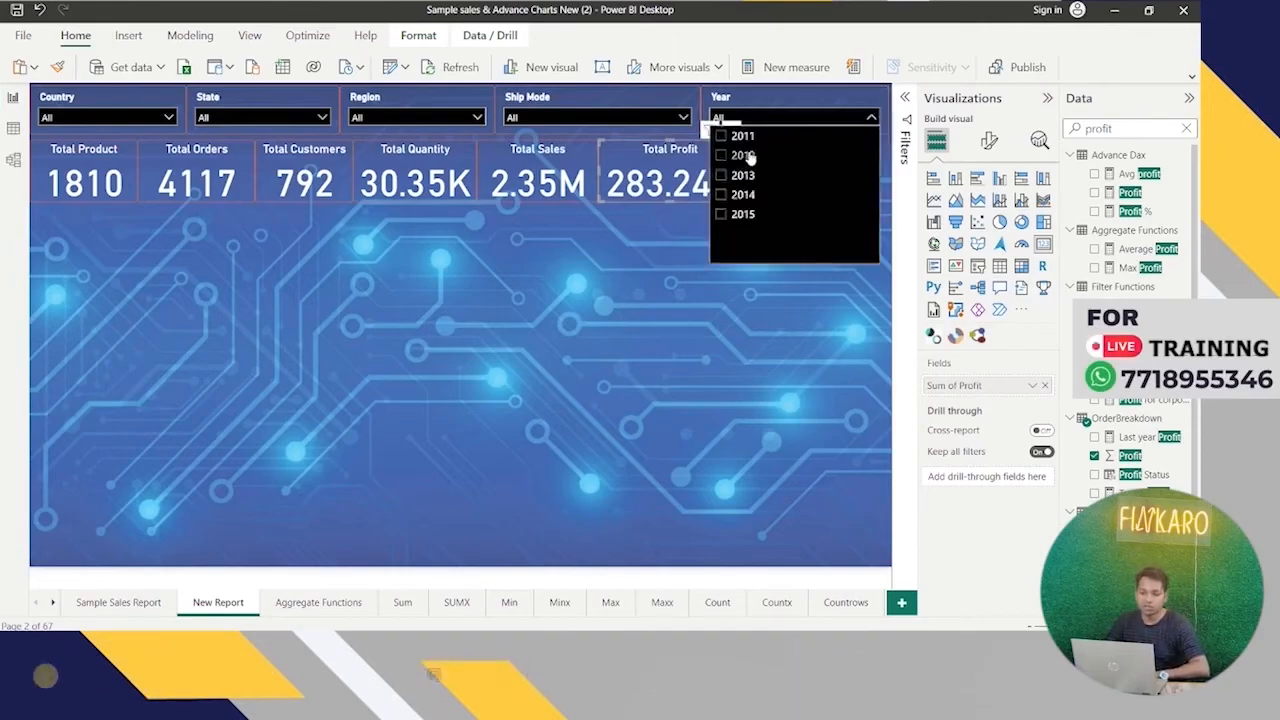
click(729, 138)
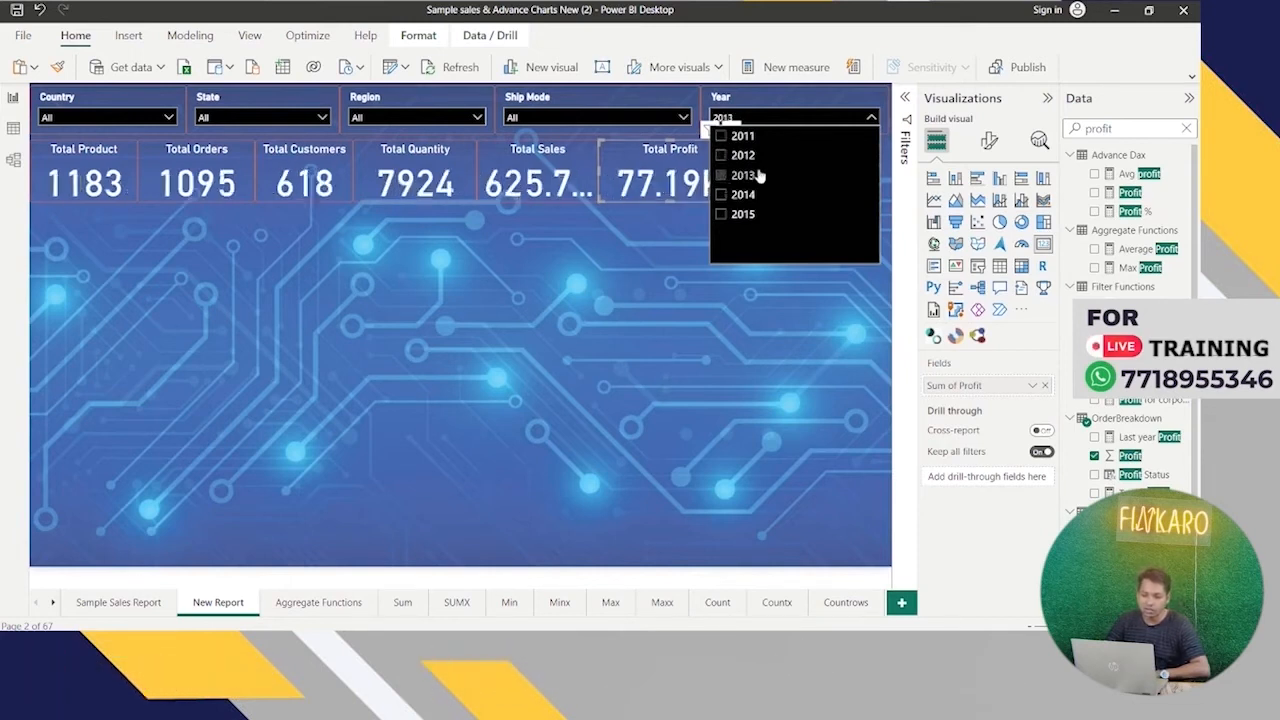
click(647, 118)
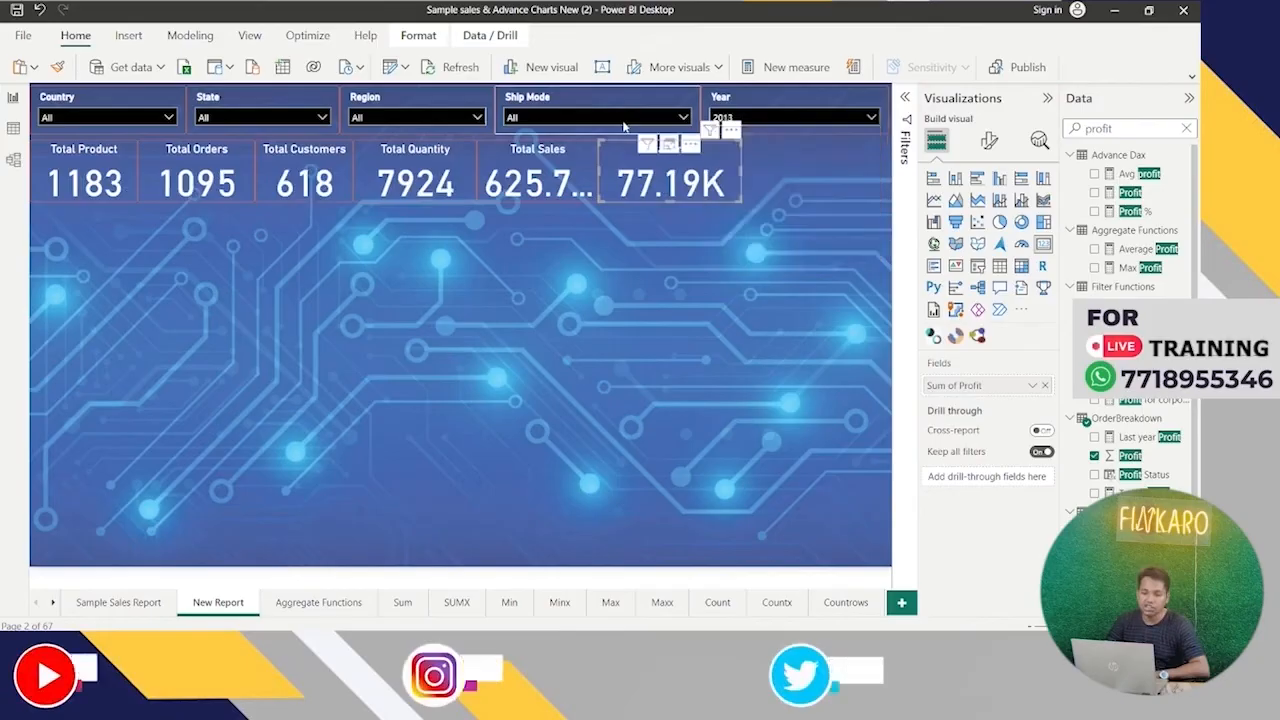
click(630, 118)
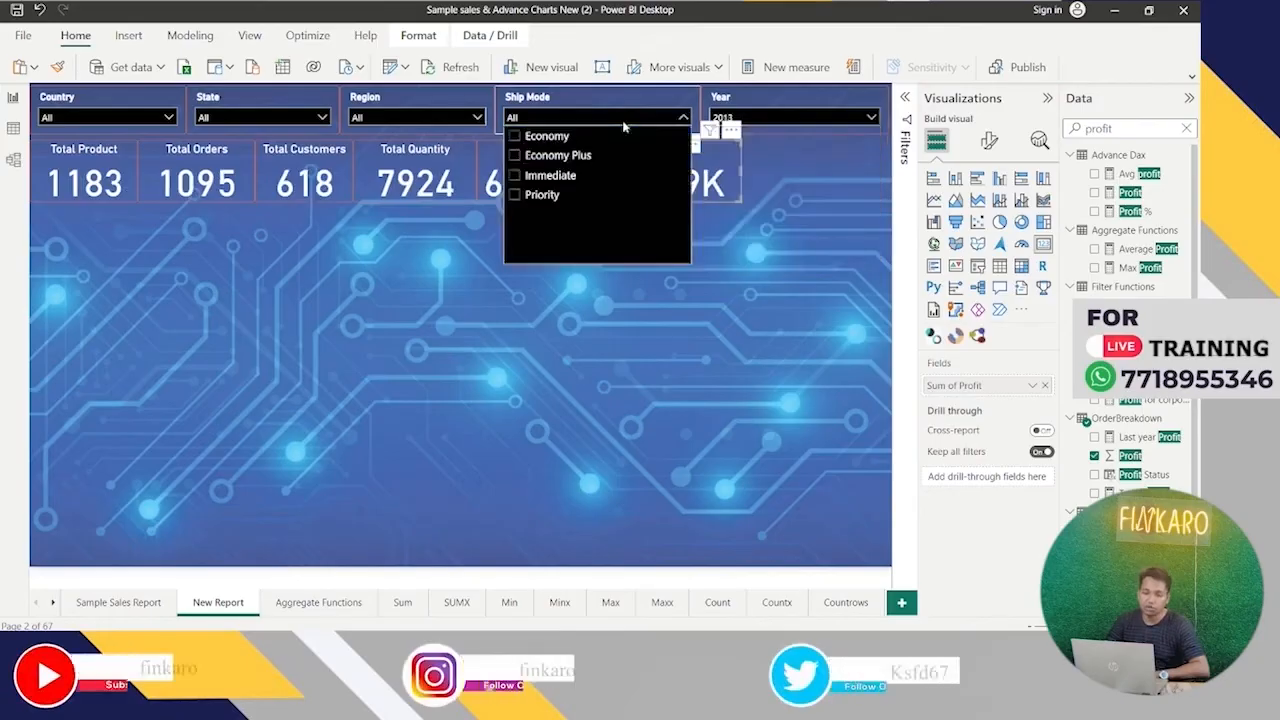
click(558, 140)
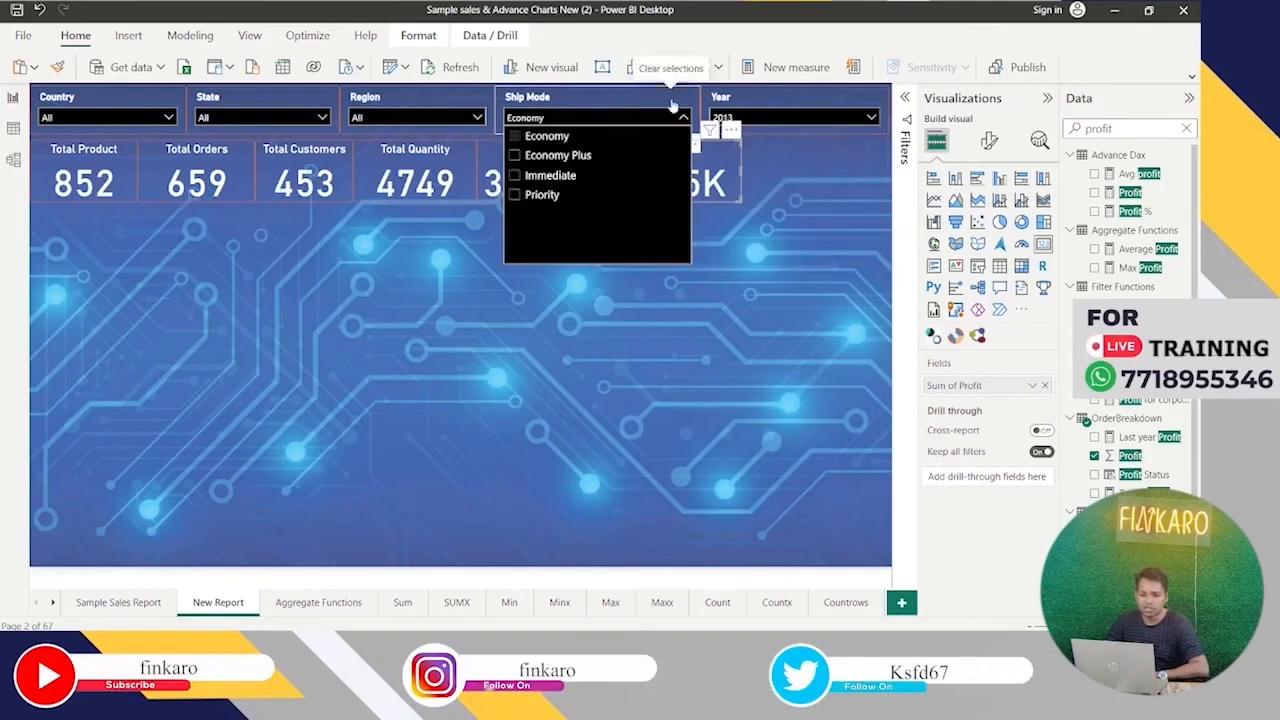
click(673, 104)
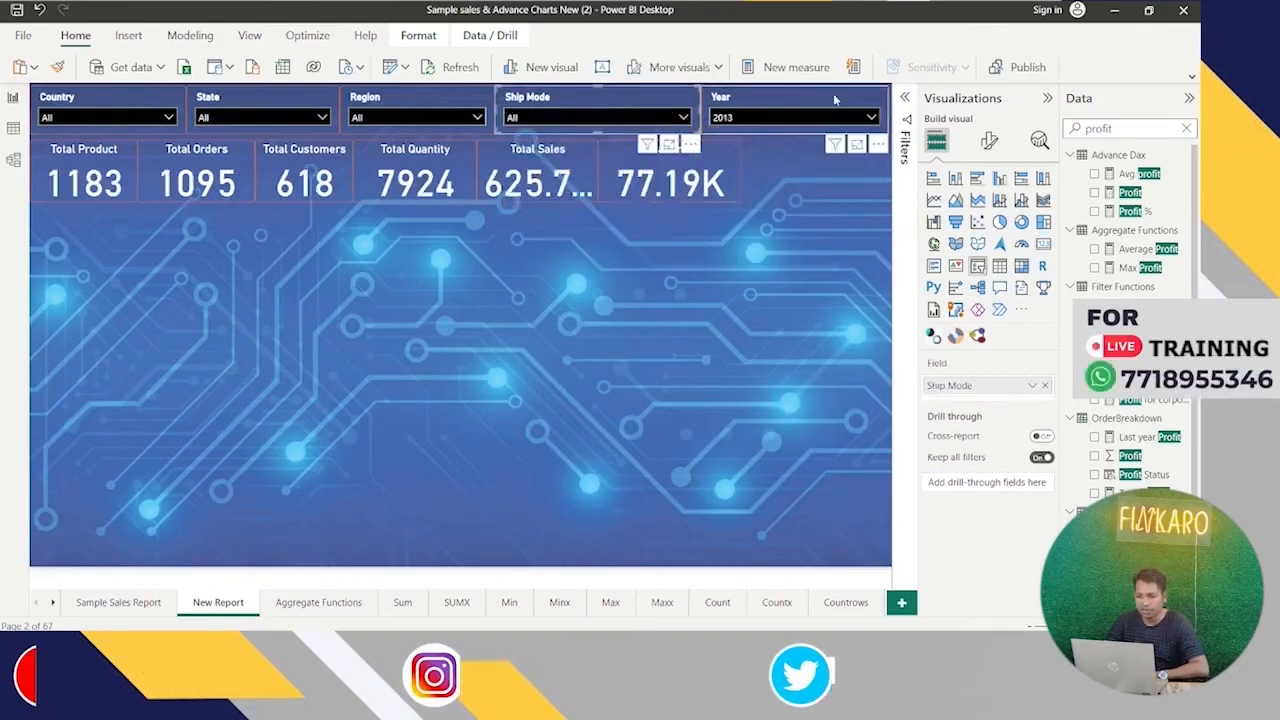
click(866, 103)
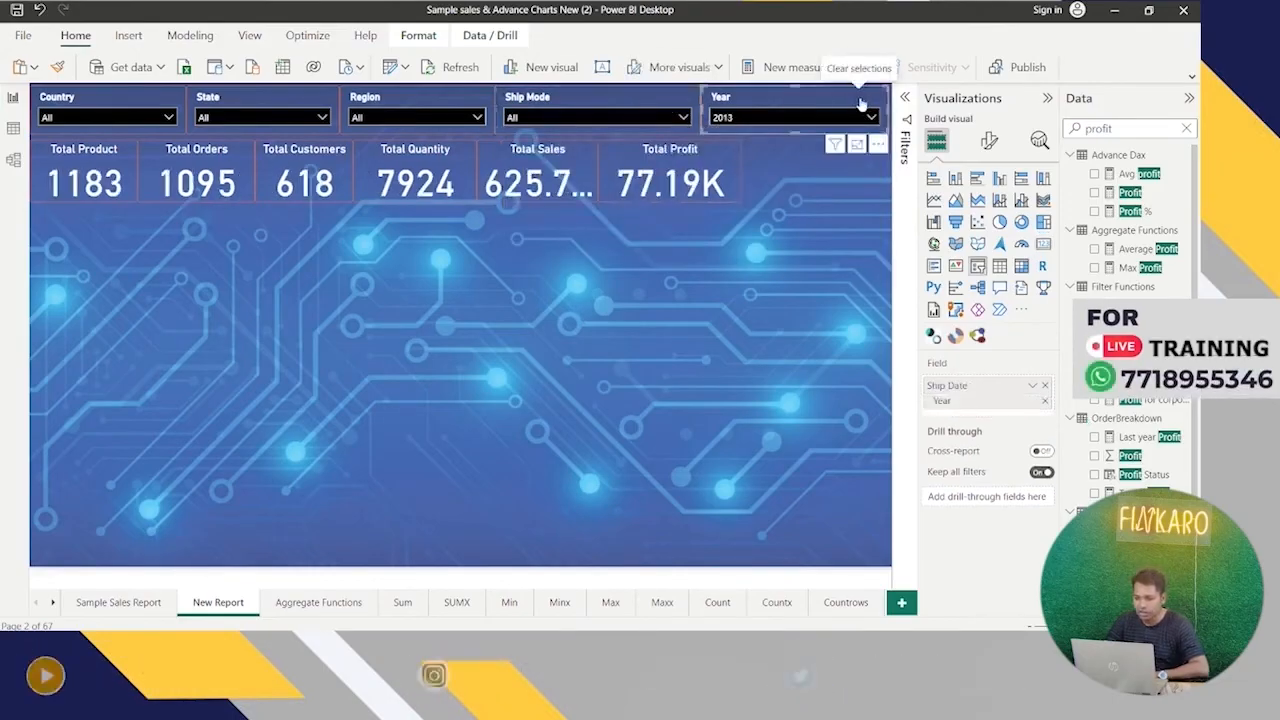
click(860, 103)
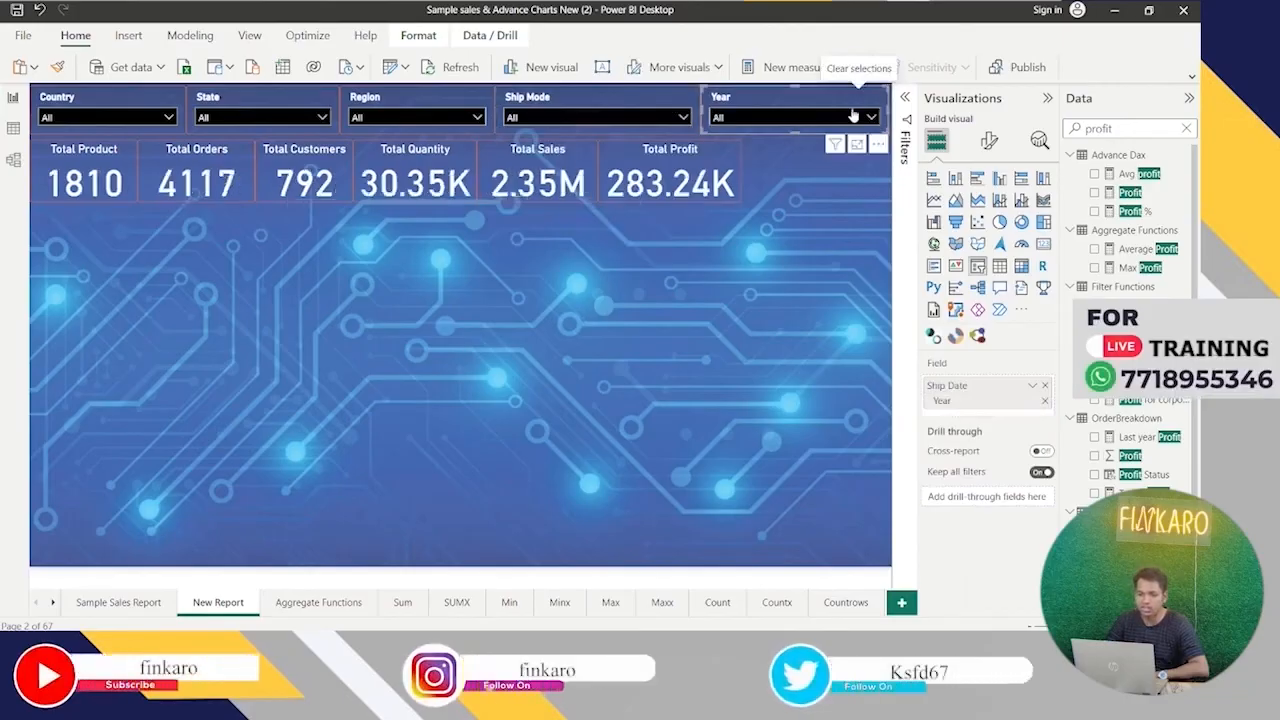
Insert a filled map directly below the Total Profit card and enlarge it to reach the page's right edge.
click(787, 226)
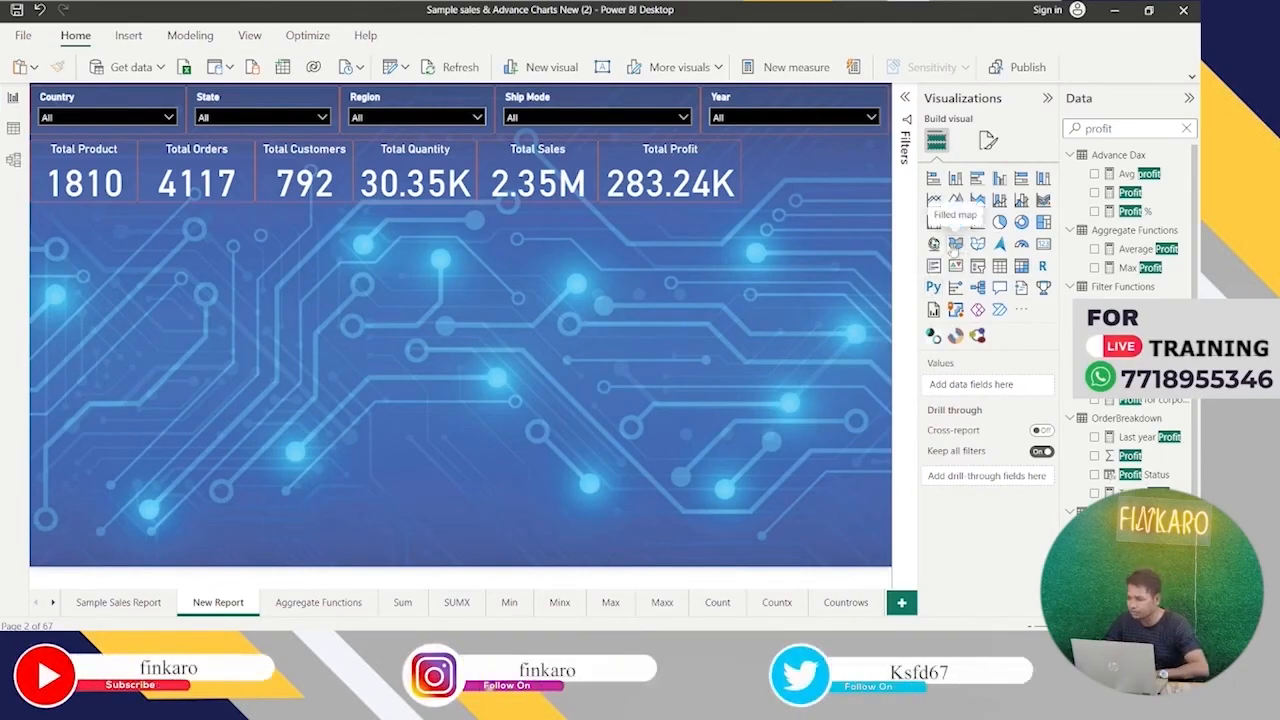
click(955, 243)
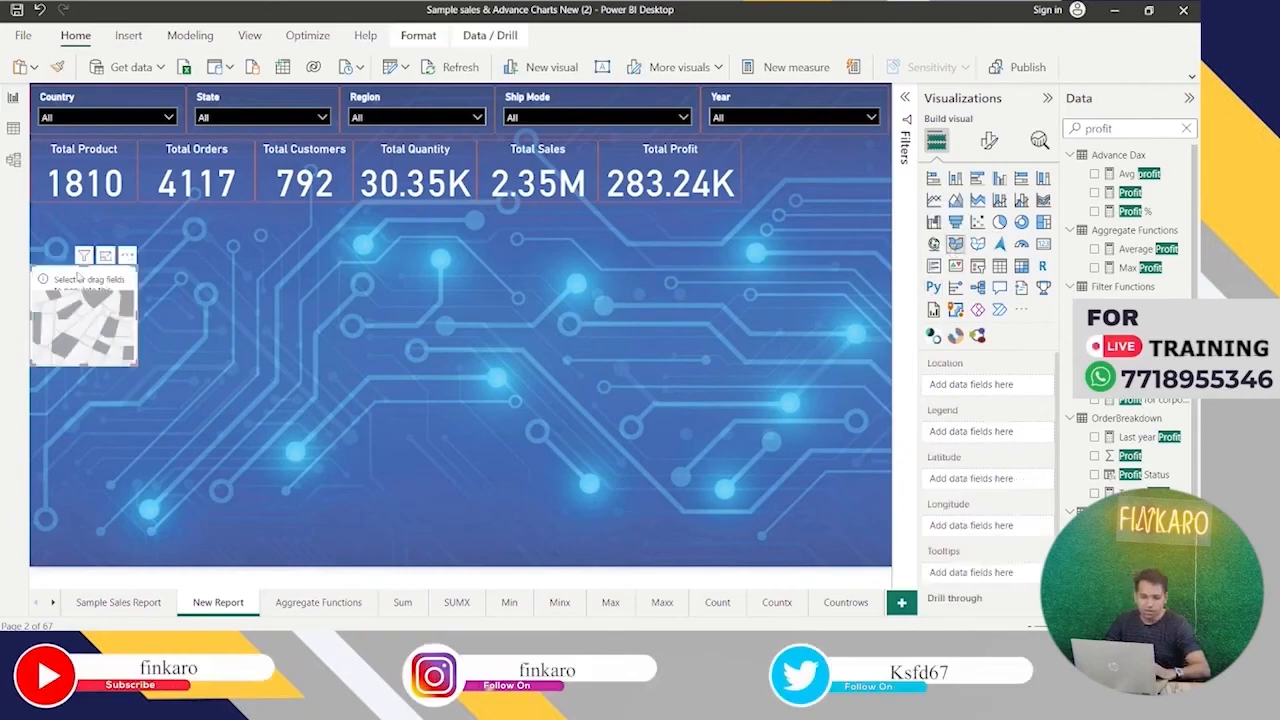
drag(79, 277, 646, 216)
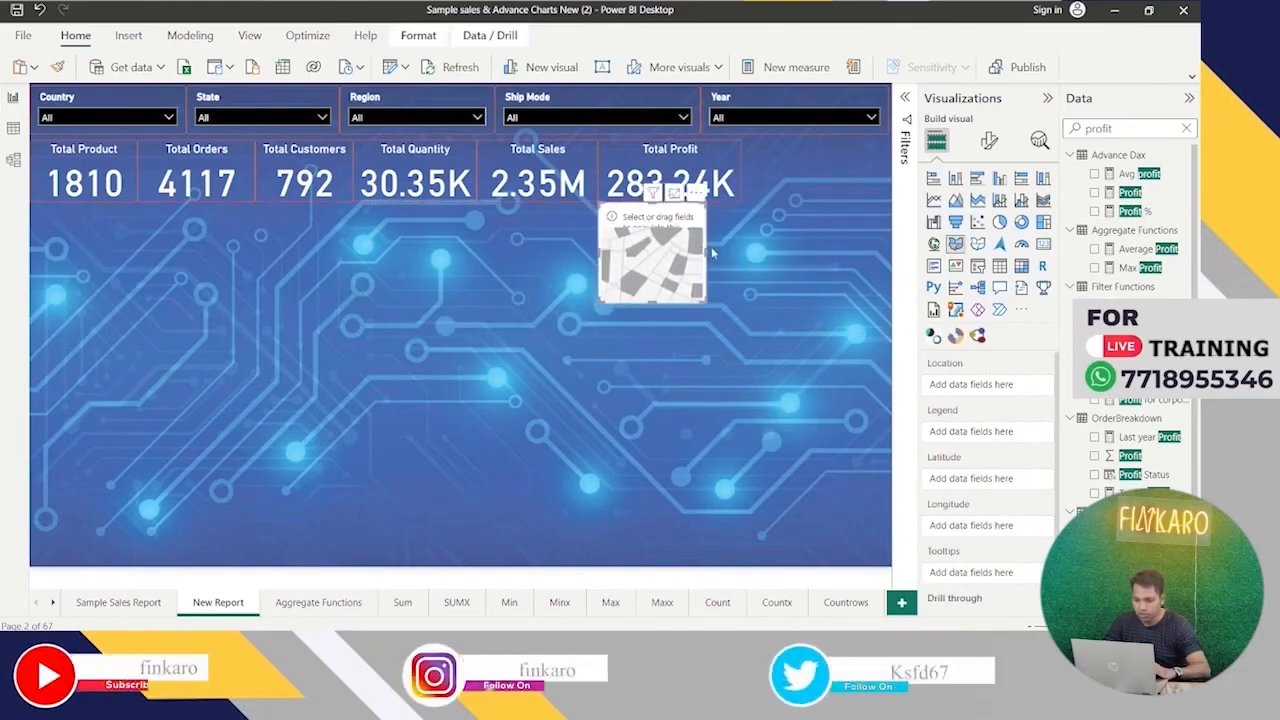
drag(706, 252, 886, 254)
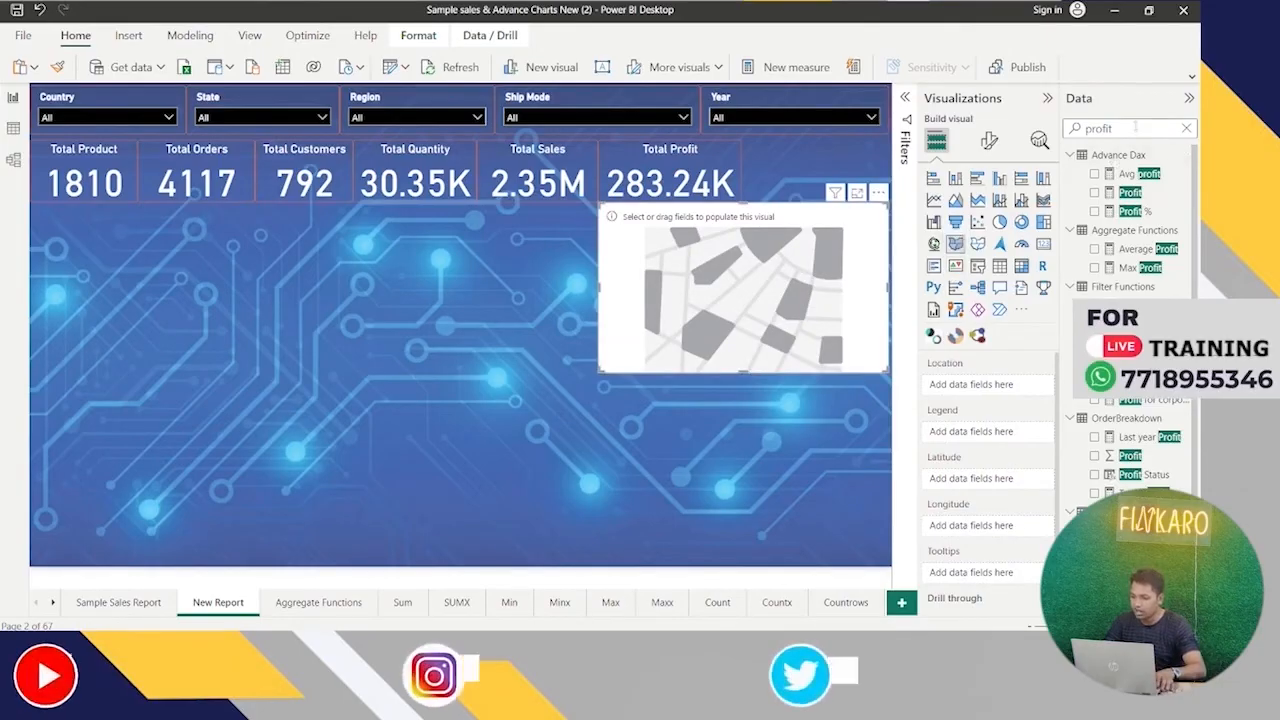
double_click(1128, 127)
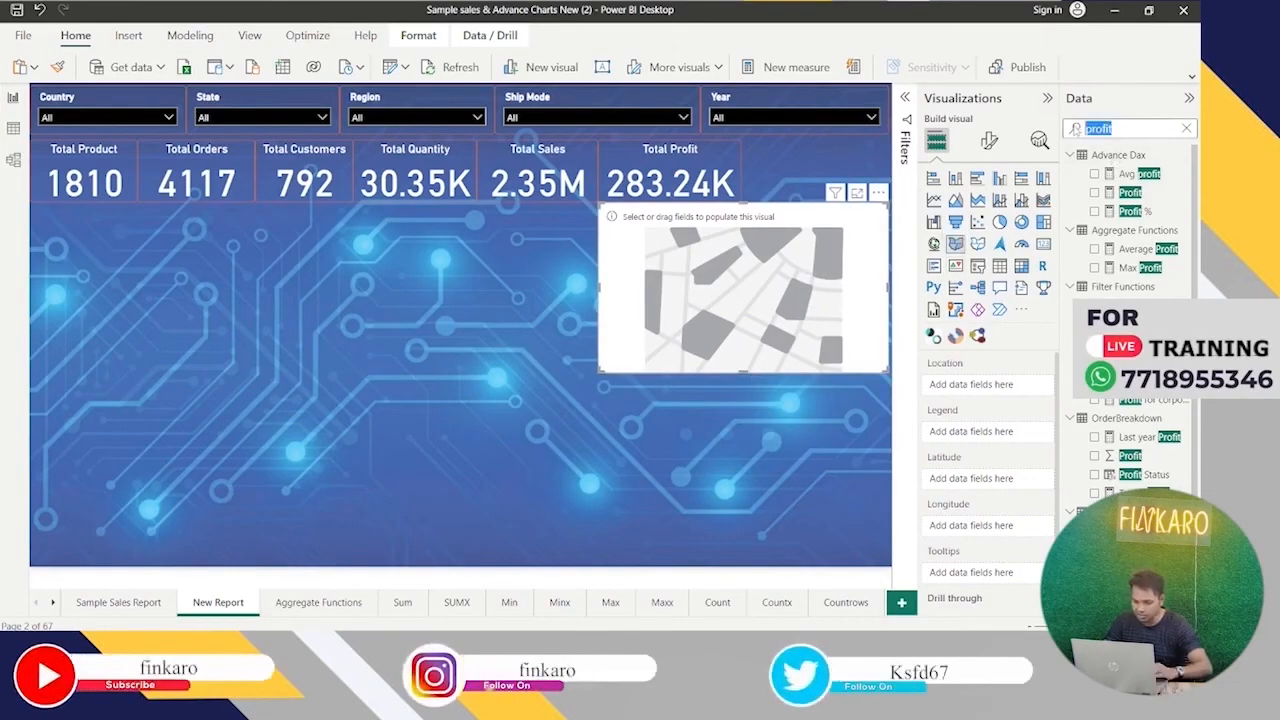
text(locatio)
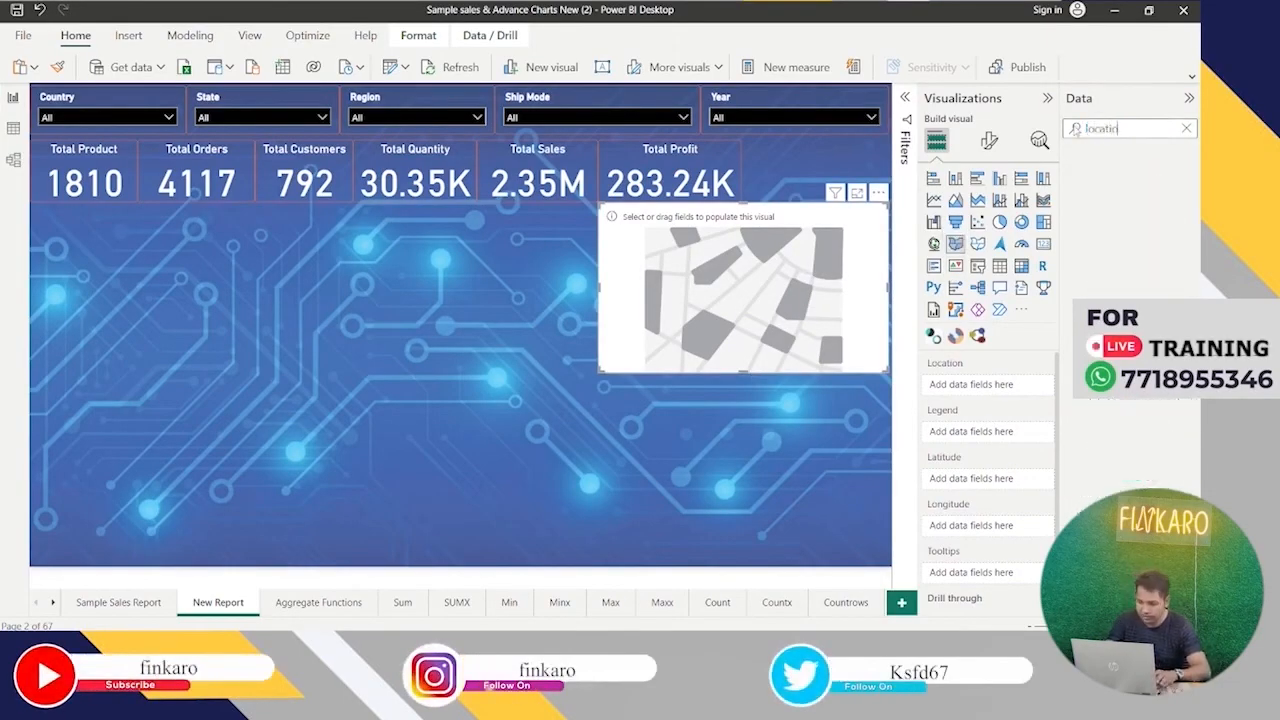
key(BackSpace)
key(BackSpace)
key(BackSpace)
key(BackSpace)
key(BackSpace)
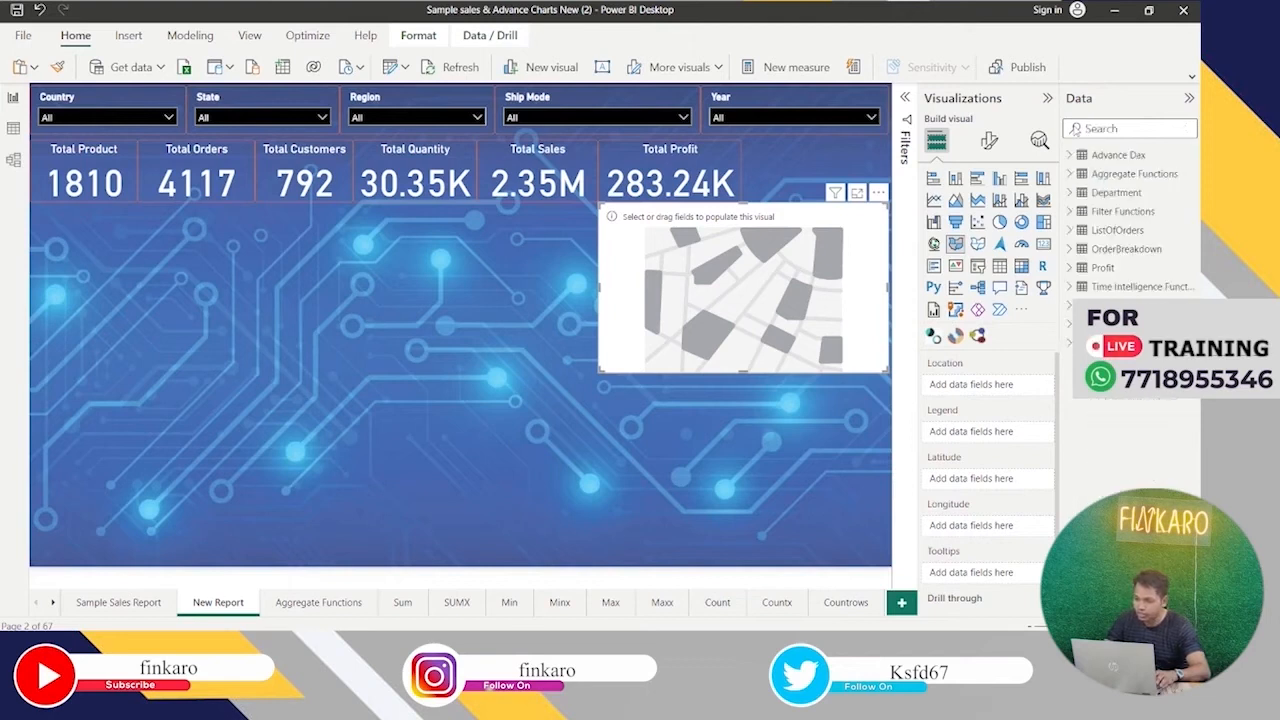
Assign Country from ListOfOrders as the filled map's location, searching the fields for "countr".
text(countr)
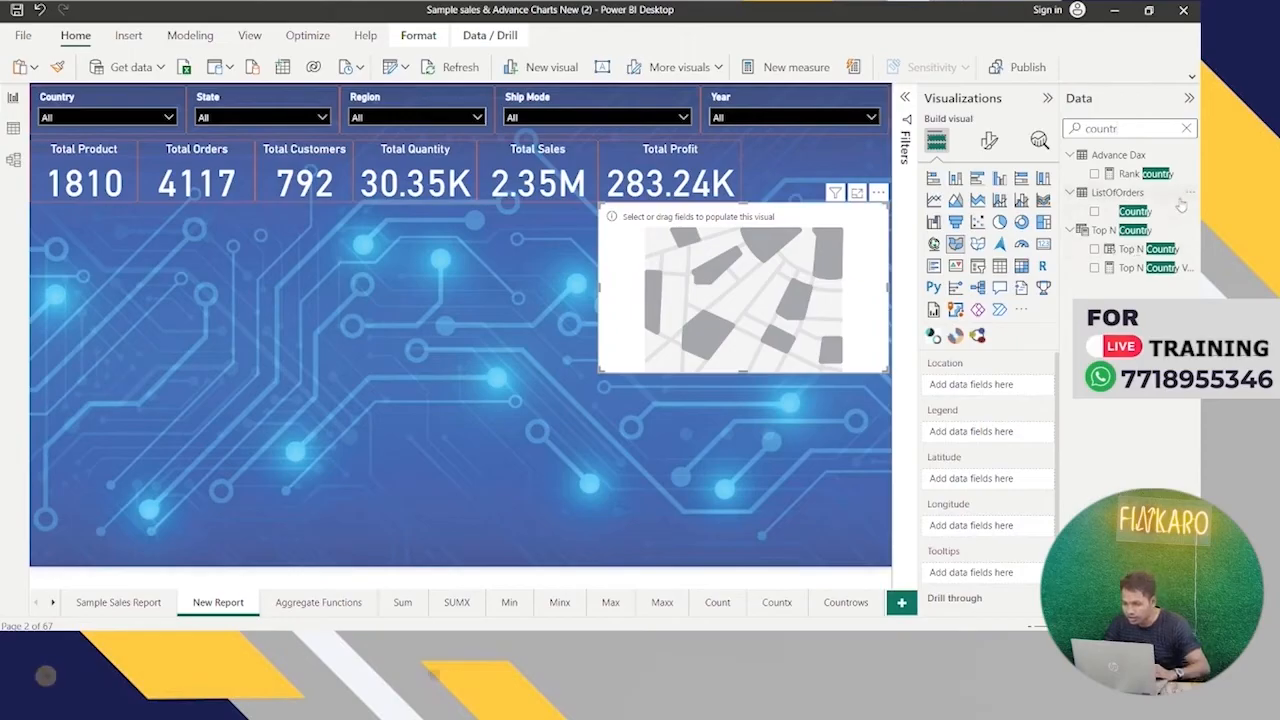
drag(1134, 211, 1028, 384)
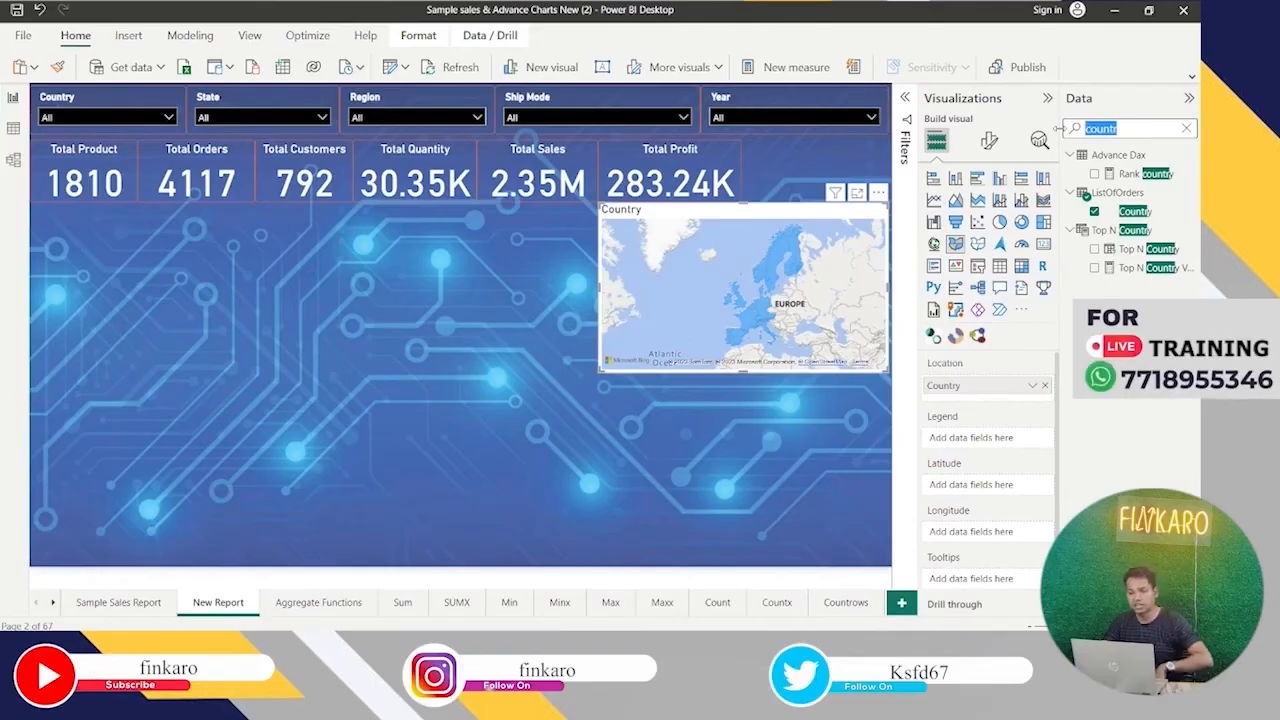
Add the summed Sales and Profit fields to the map's tooltips, searching the fields for "sales" and "profit".
text(sales)
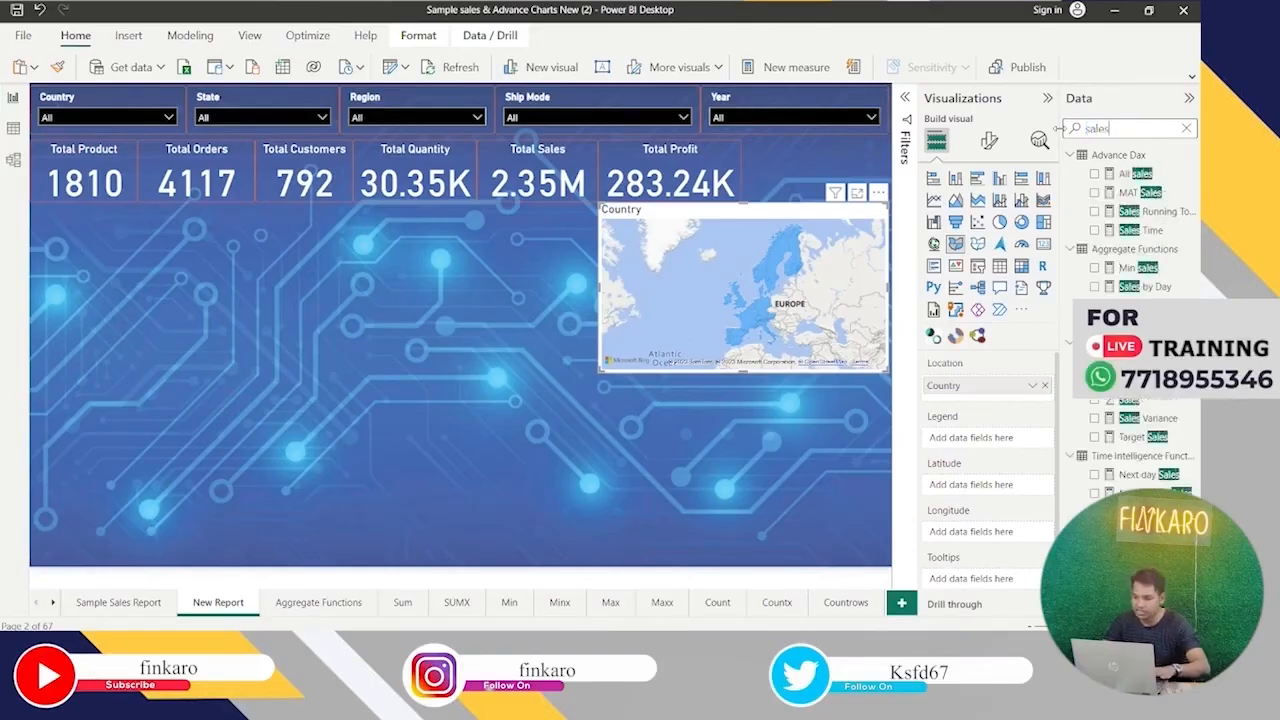
scroll(1015, 473, down, 2)
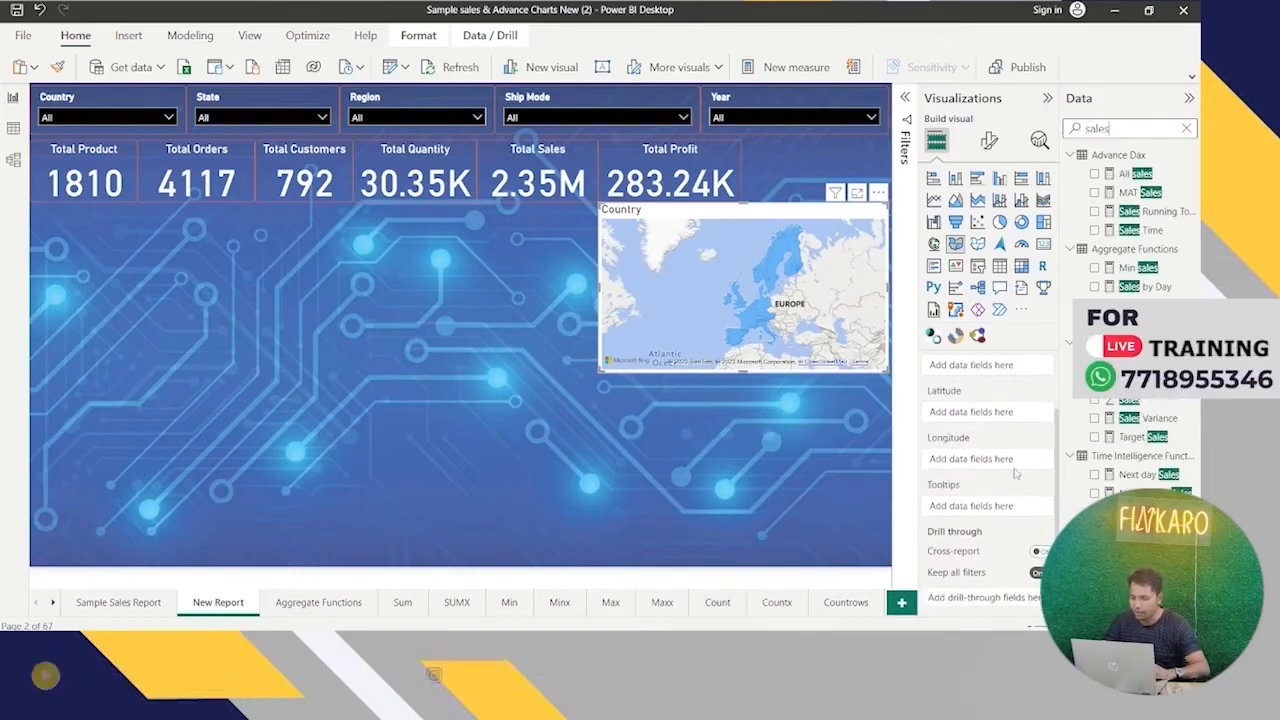
drag(1128, 400, 1006, 507)
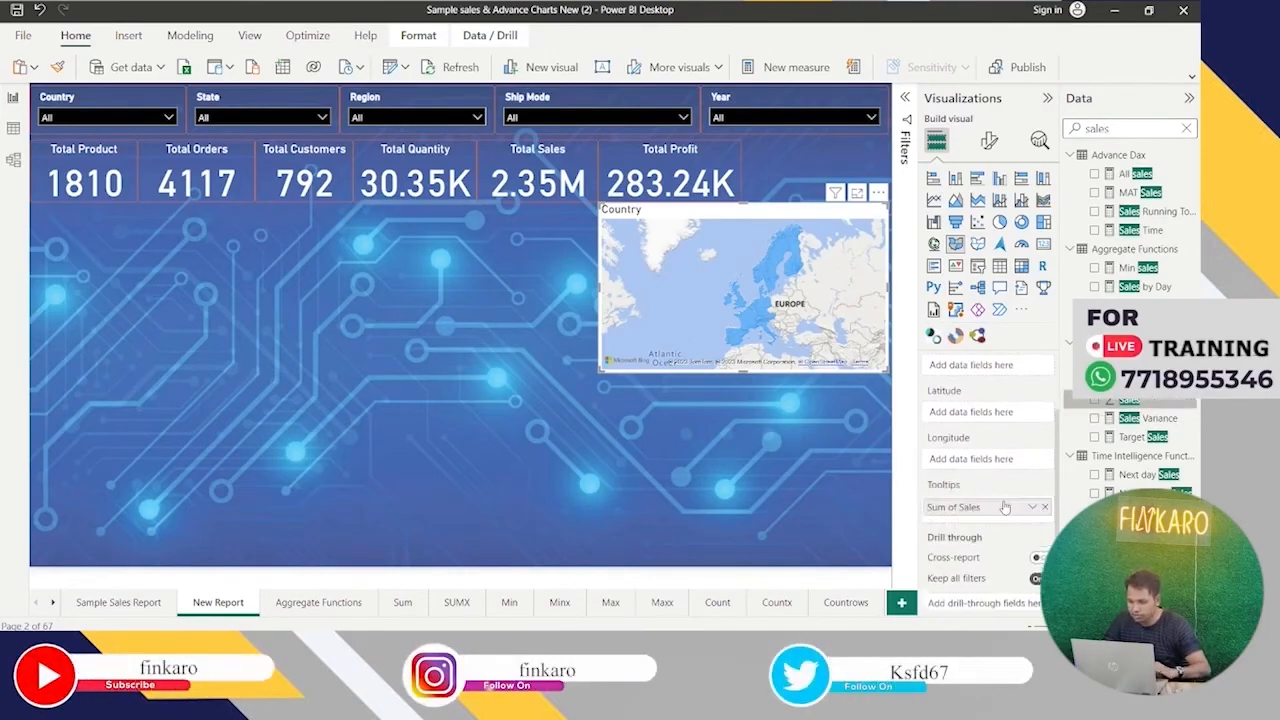
double_click(1117, 130)
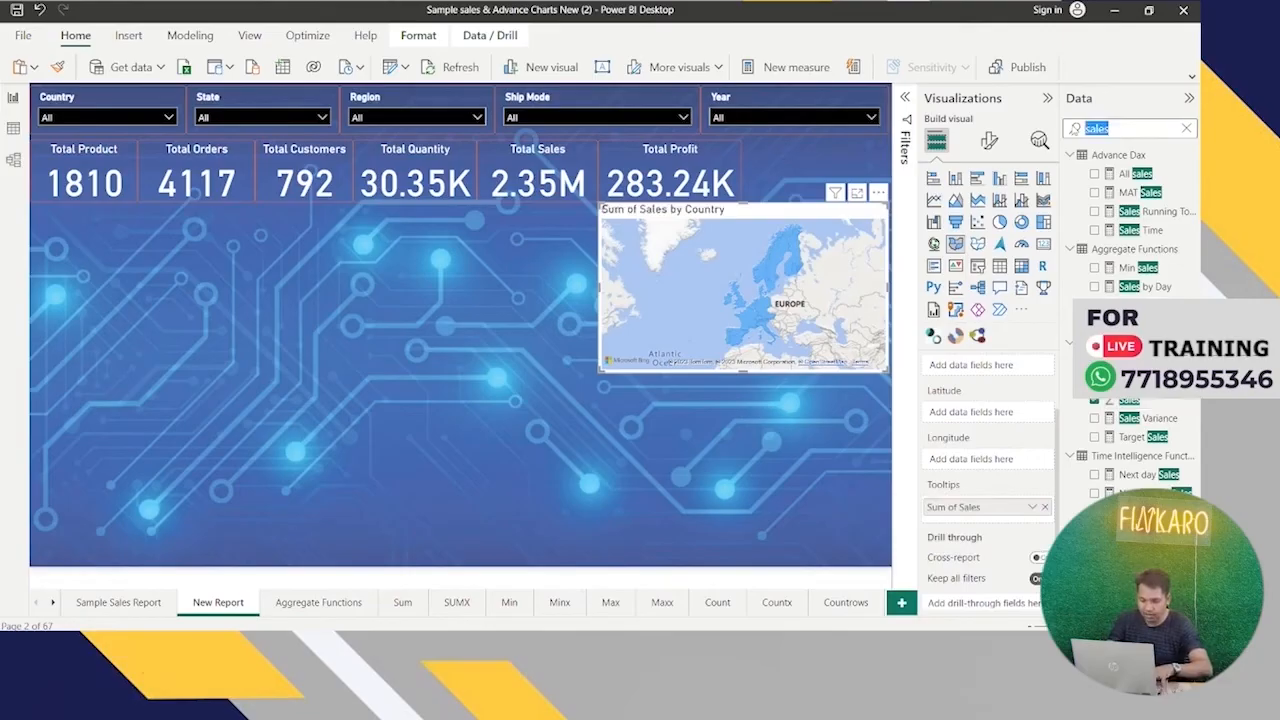
text(profit)
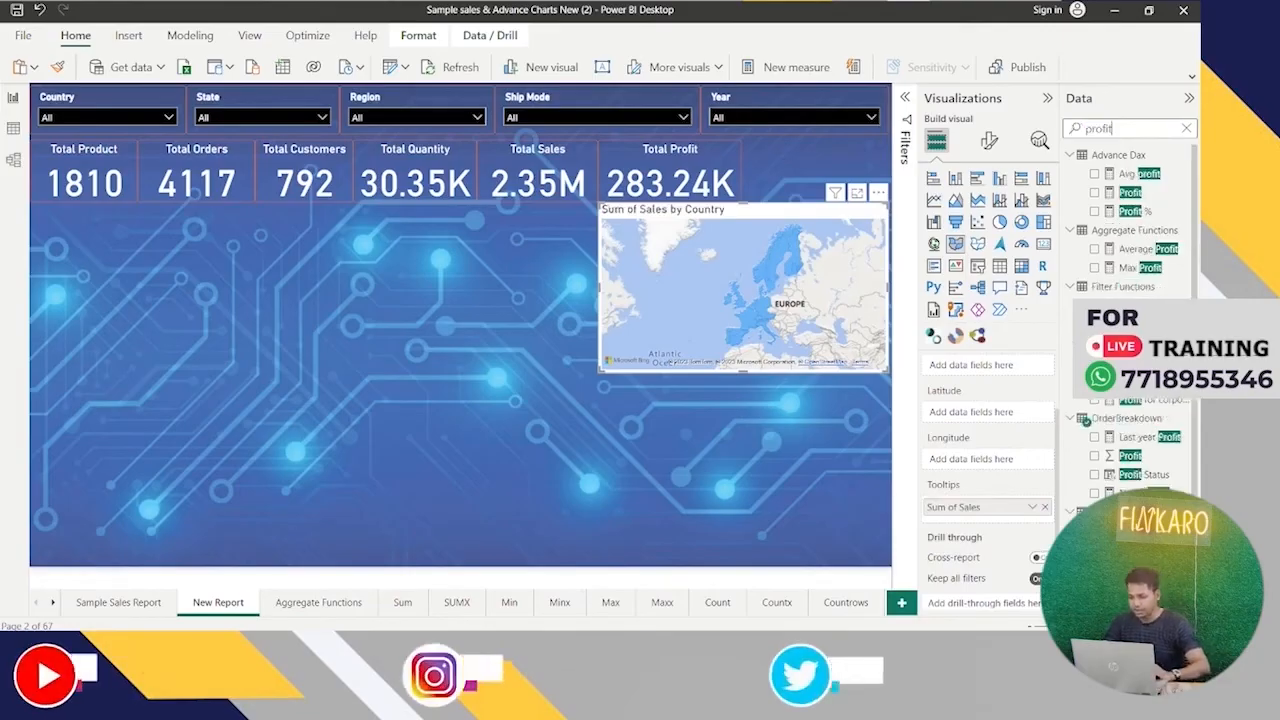
drag(1133, 455, 1016, 518)
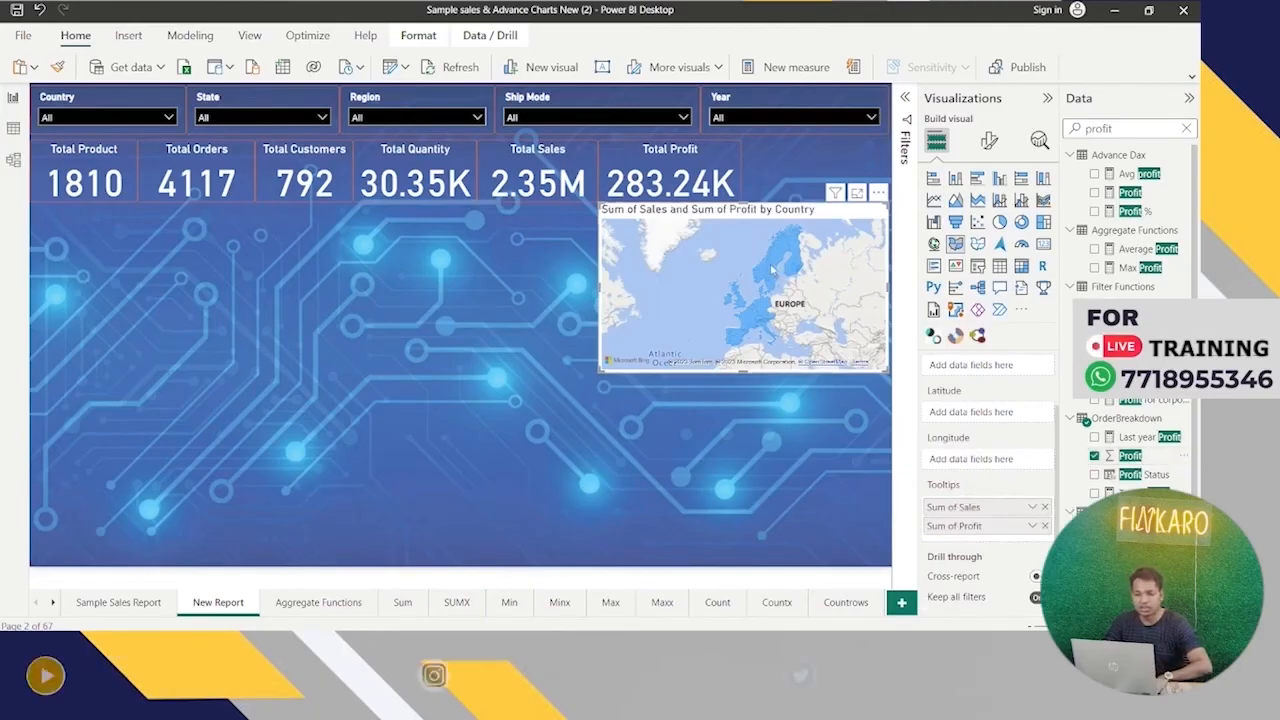
Check a country's tooltip on the map and filter the page to year 2014.
mouse_move(772, 268)
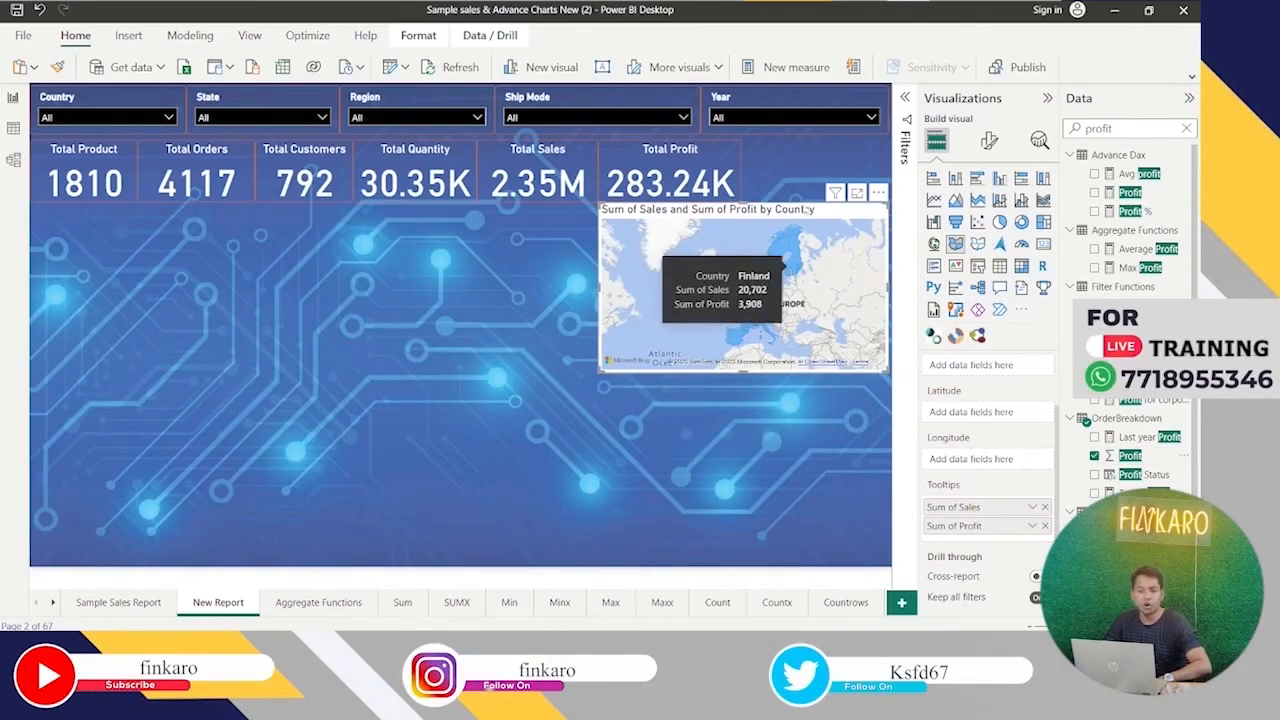
click(821, 126)
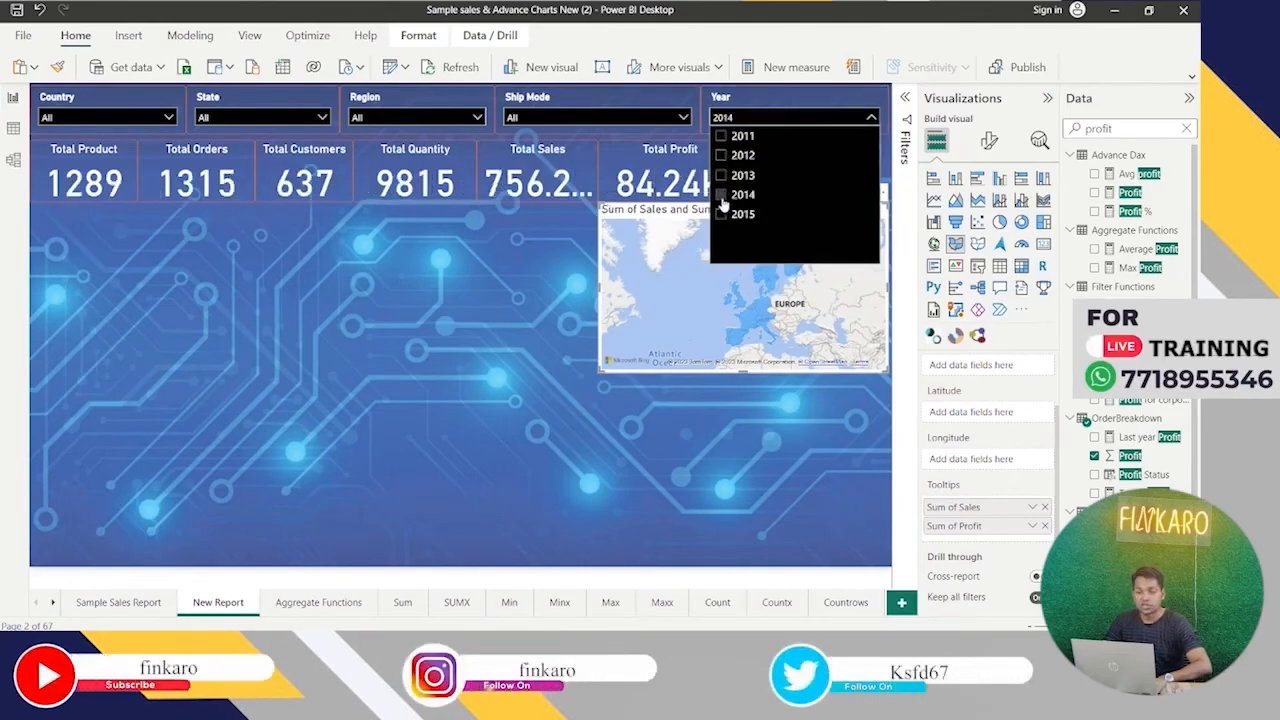
mouse_move(761, 276)
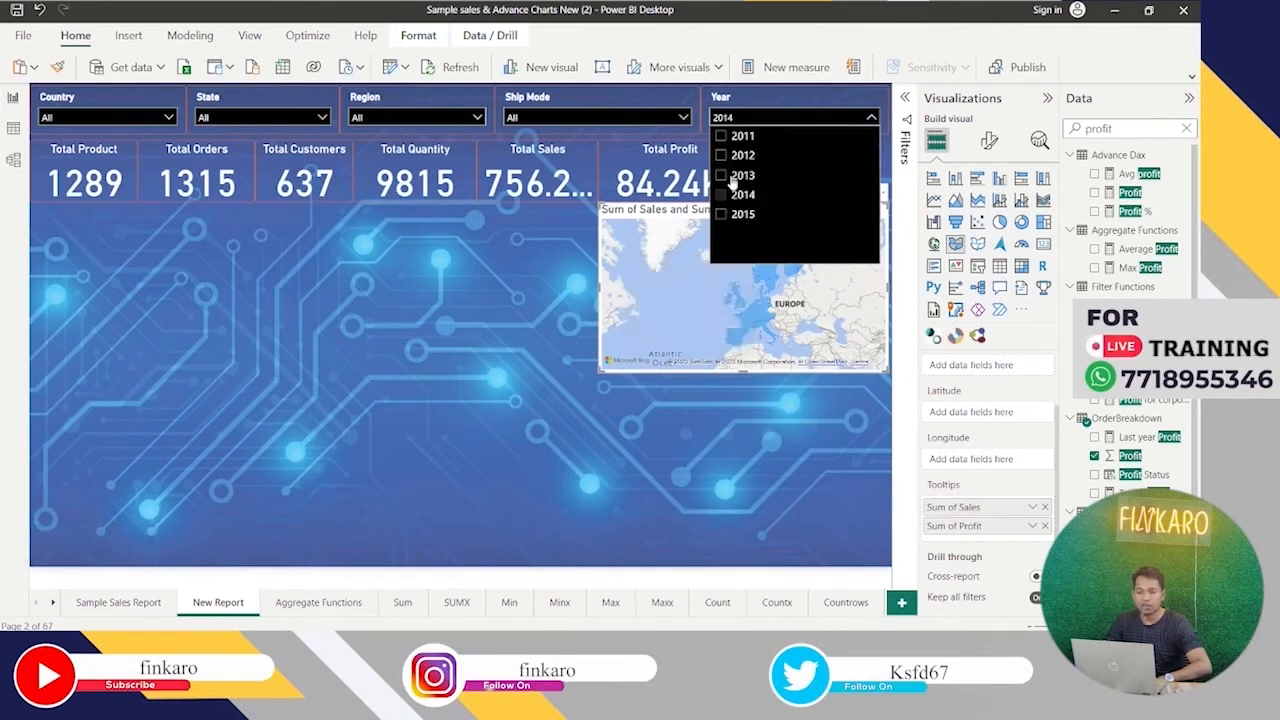
Filter the page to the country Austria and year 2013 to check how the map and cards respond.
click(320, 118)
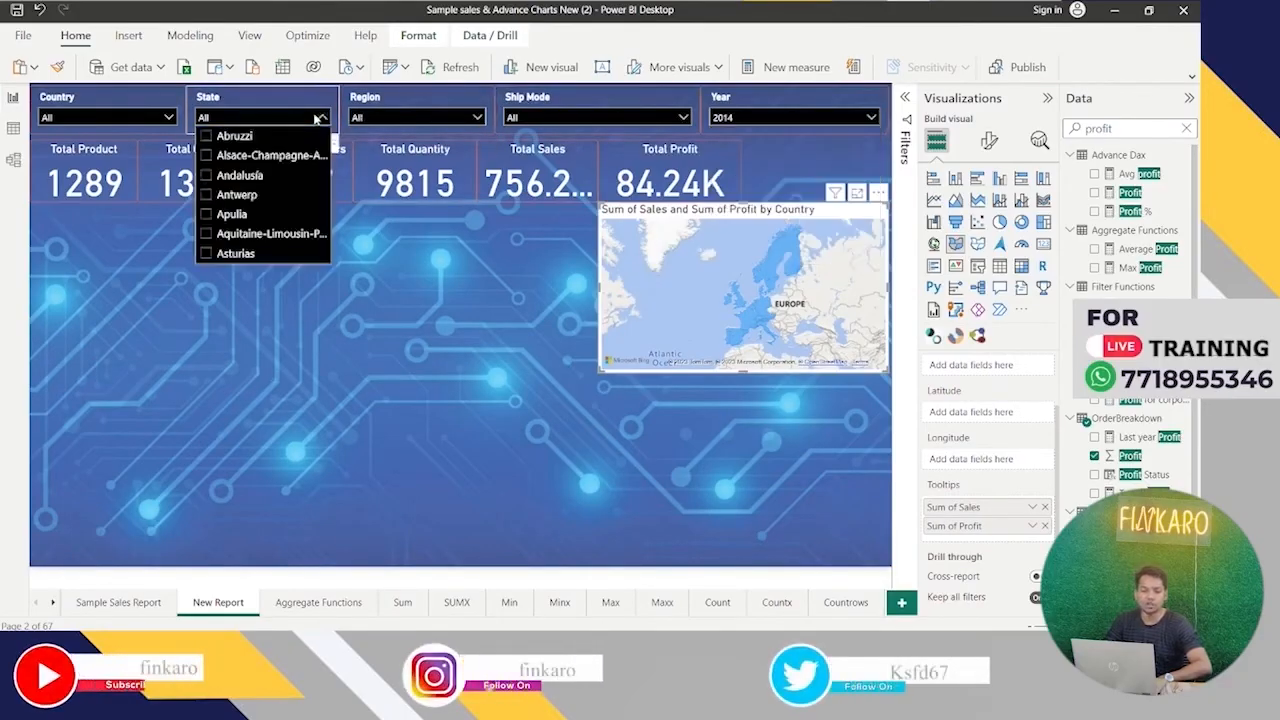
click(172, 118)
click(172, 118)
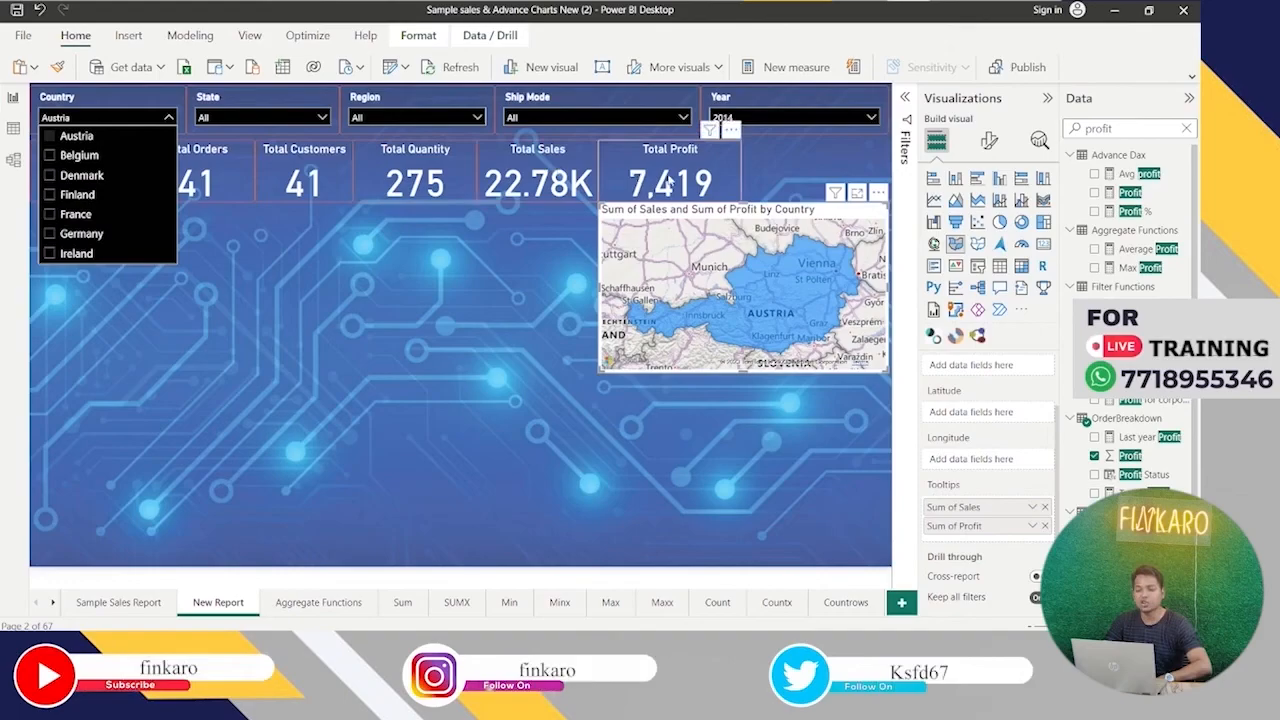
click(849, 118)
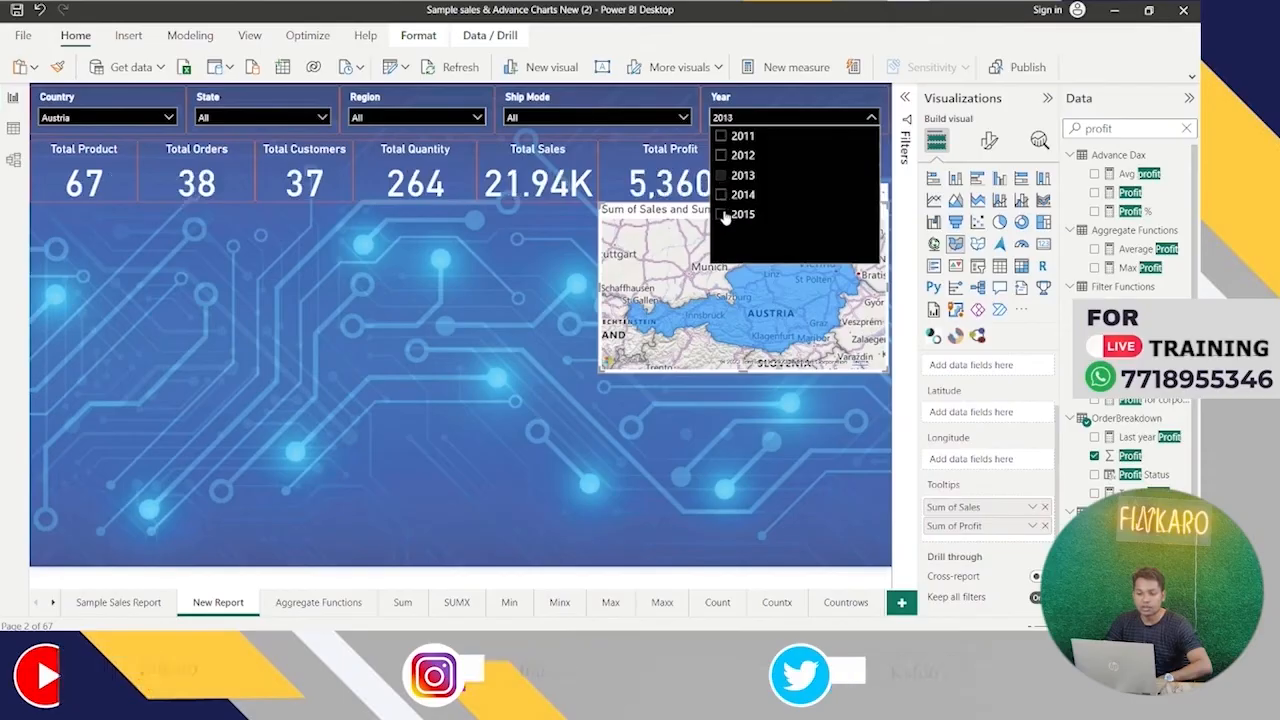
Compare Austria's cards and map for 2015 and 2013, and clear the Year and Country slicer selections.
click(722, 215)
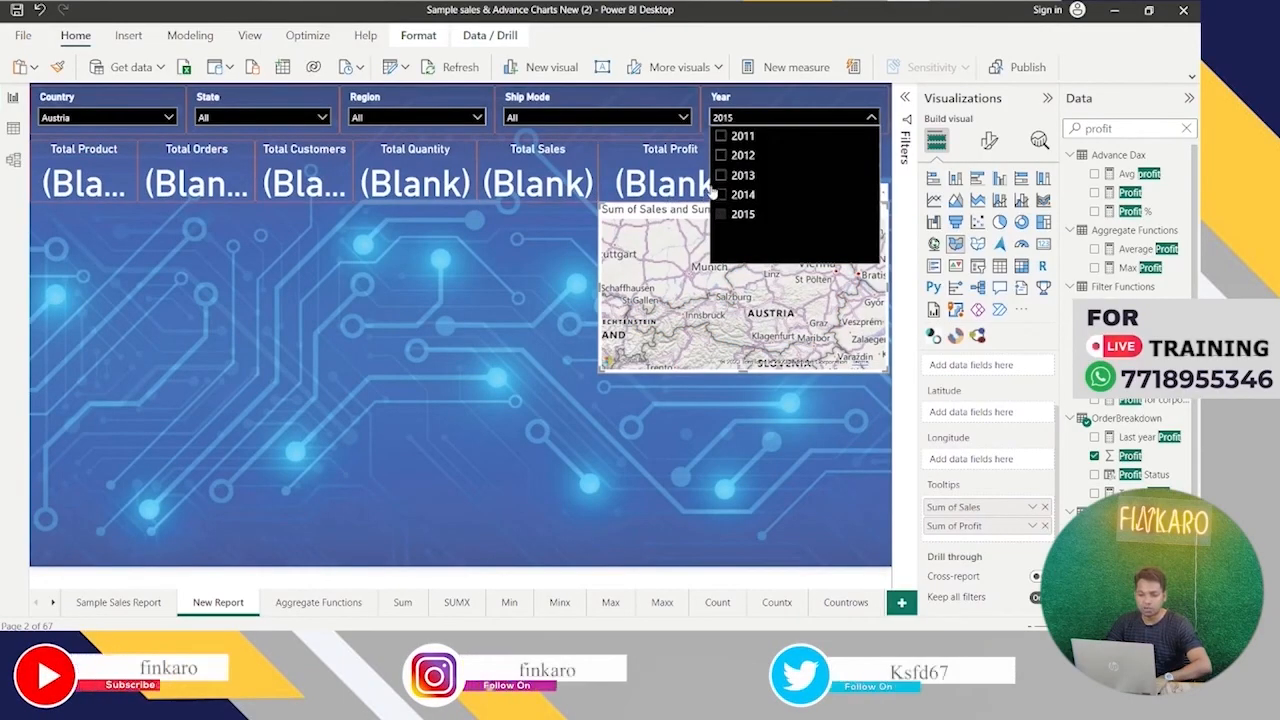
click(723, 175)
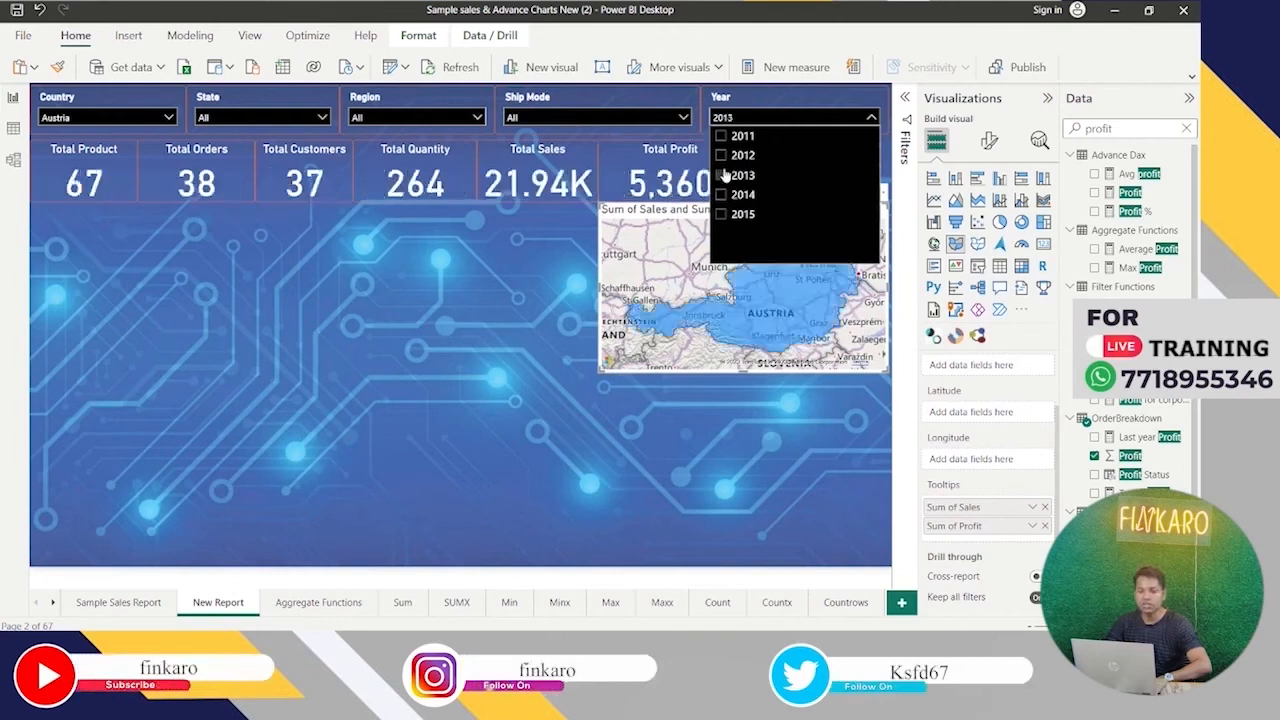
click(858, 100)
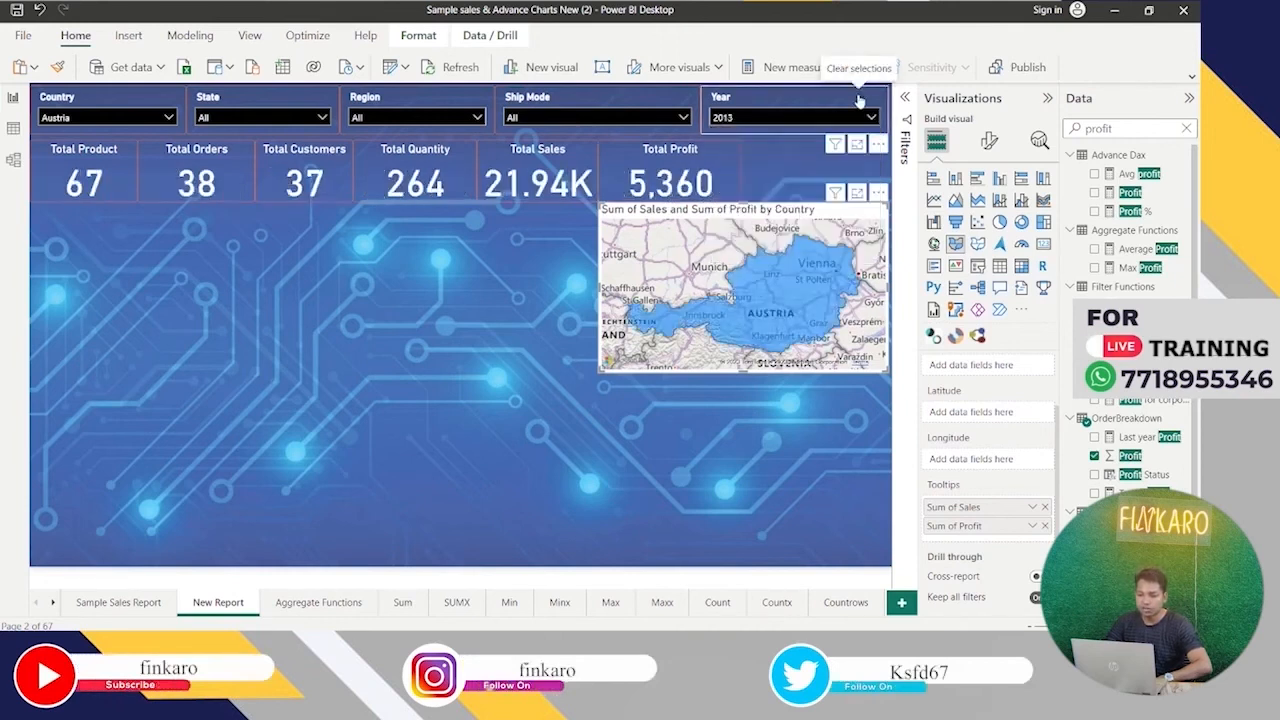
click(156, 97)
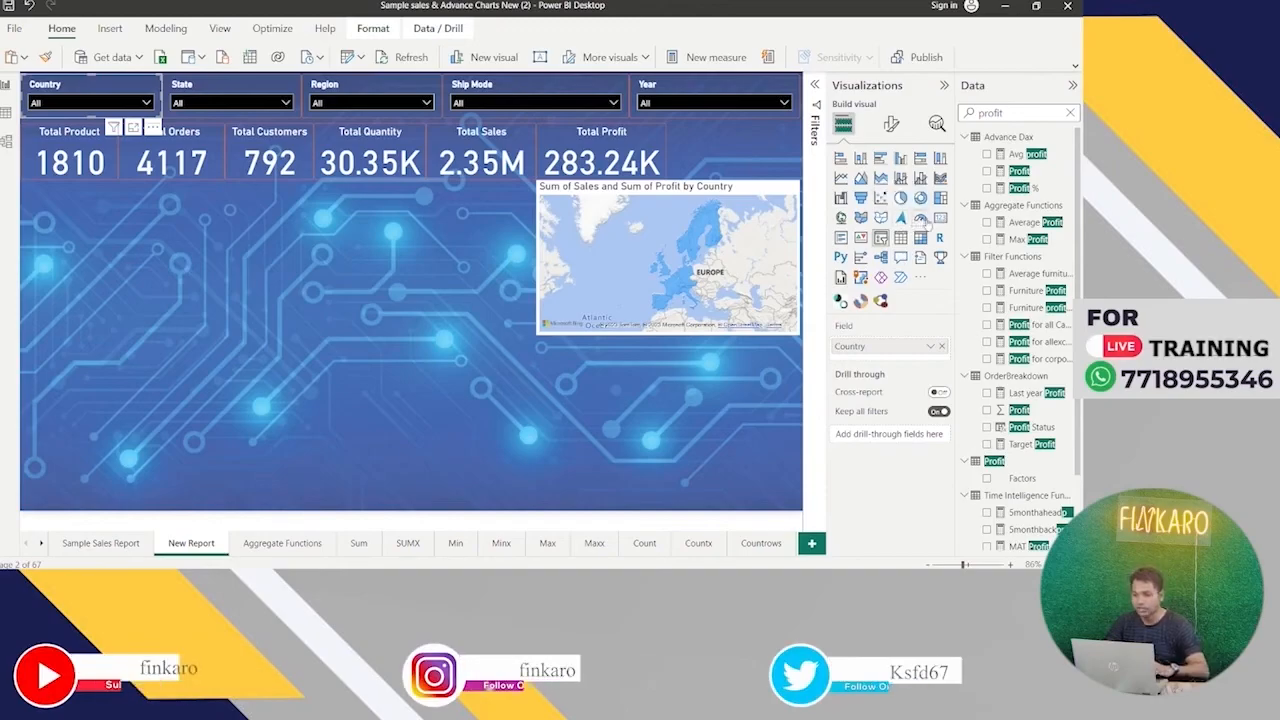
click(920, 218)
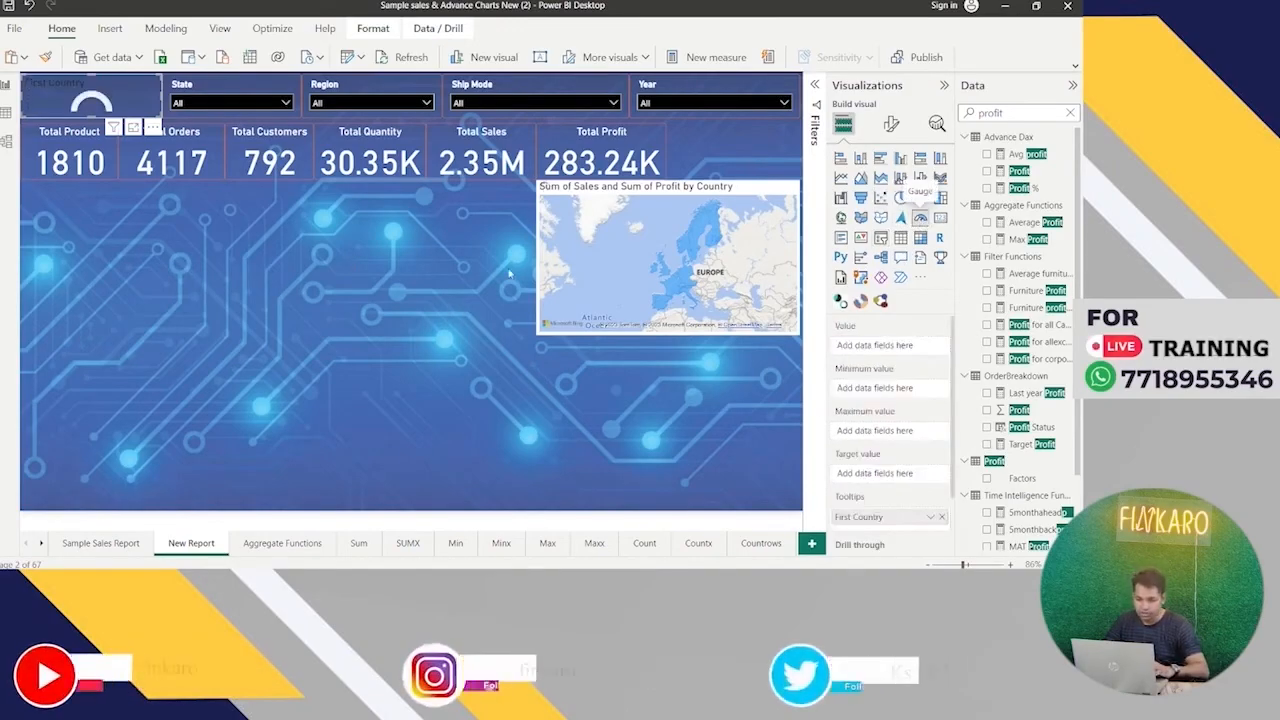
click(148, 287)
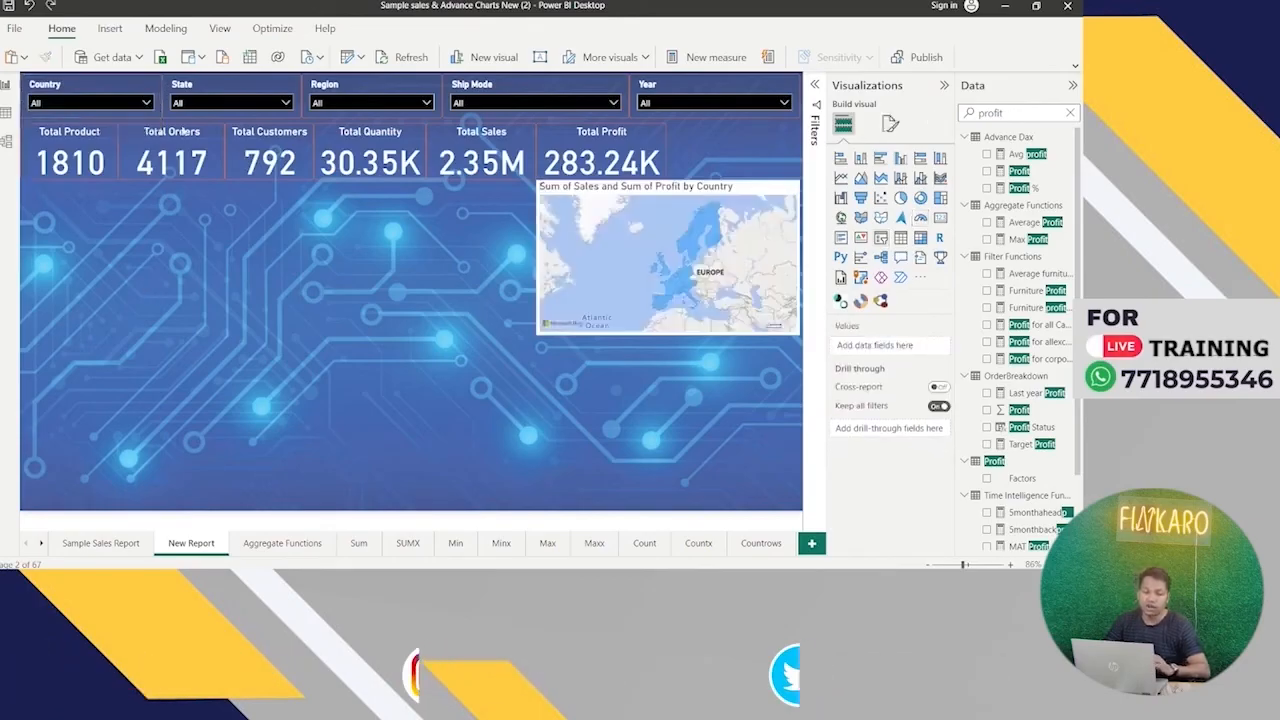
click(126, 168)
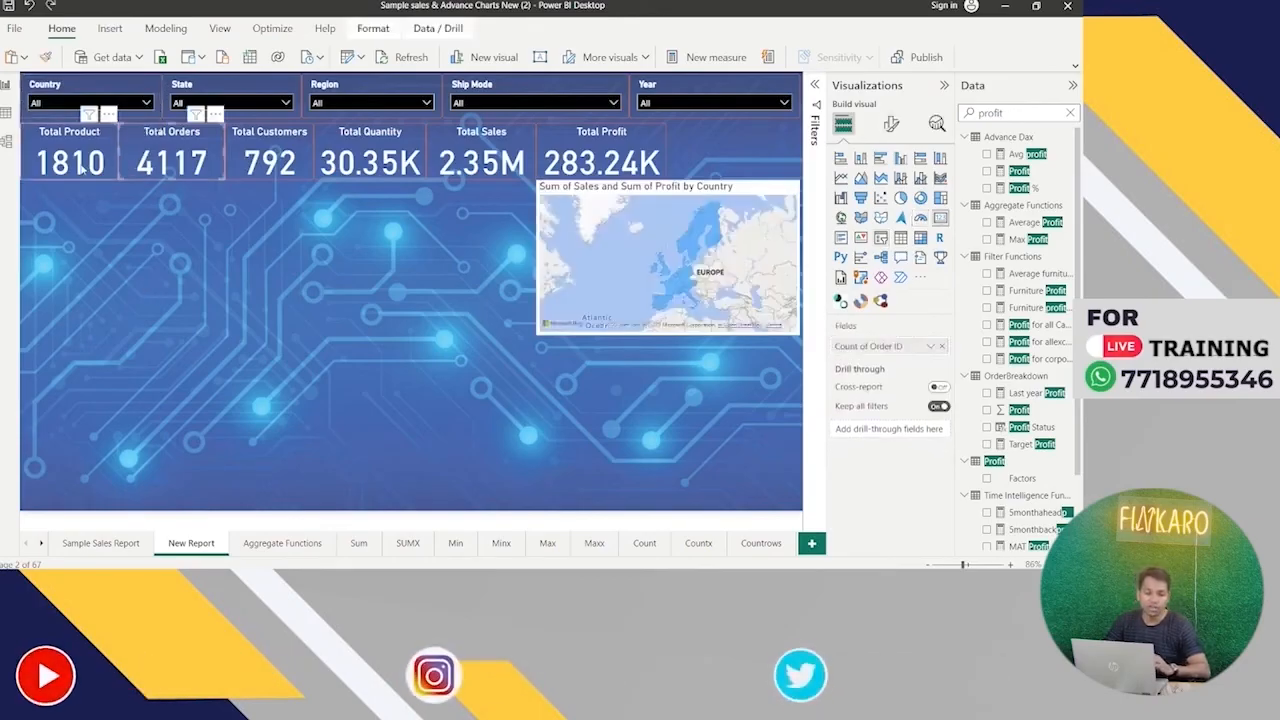
click(61, 250)
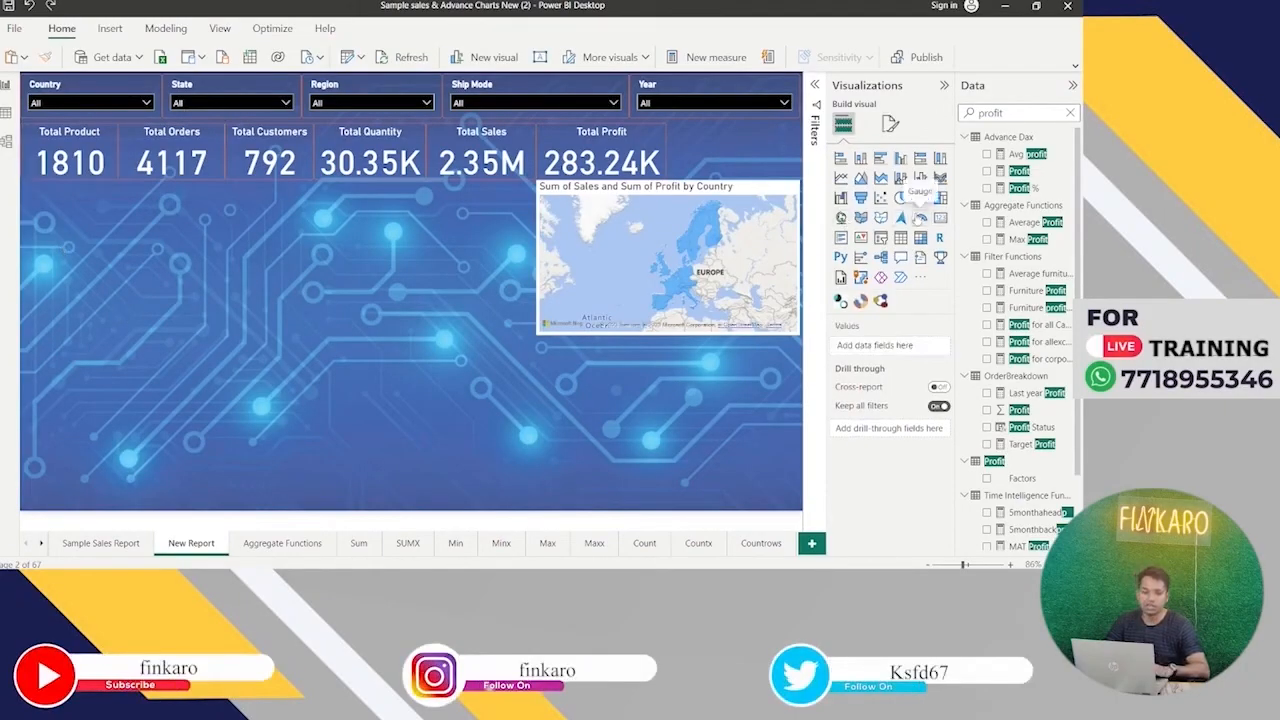
Insert a gauge visual, place it below the Total Product card and widen it to reach under the Total Orders card.
click(920, 217)
drag(72, 409, 75, 206)
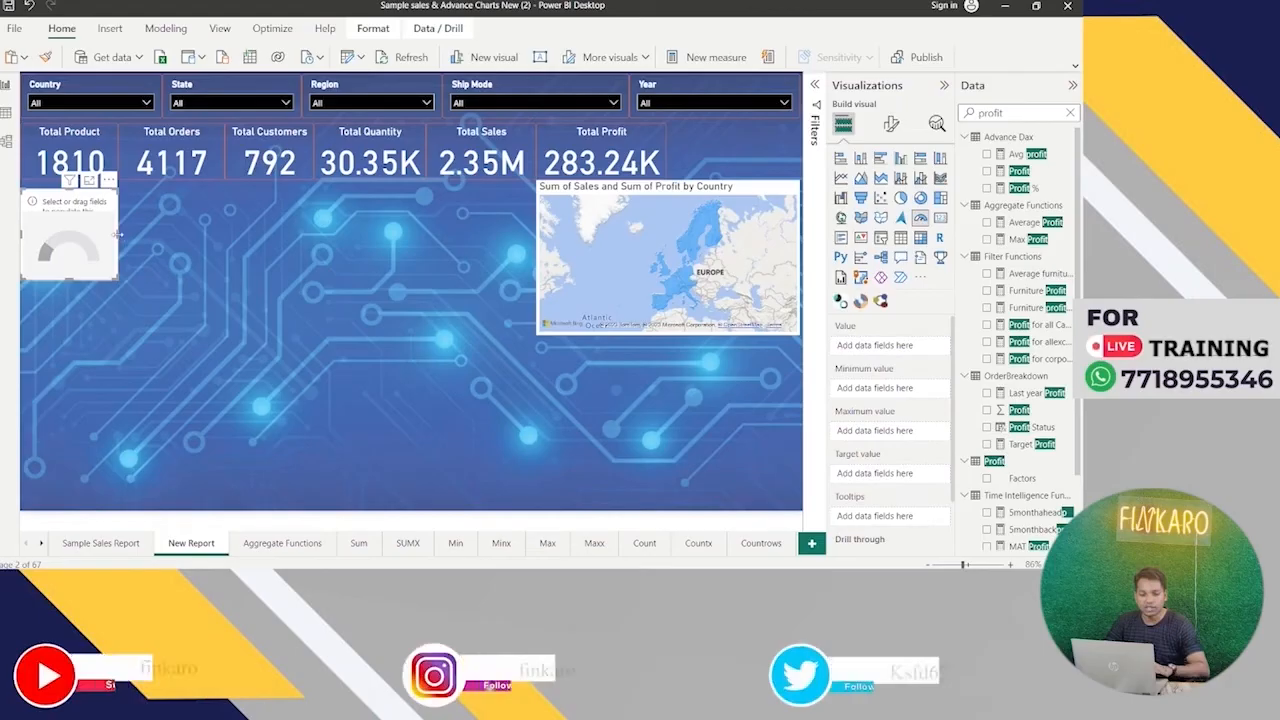
drag(118, 232, 201, 238)
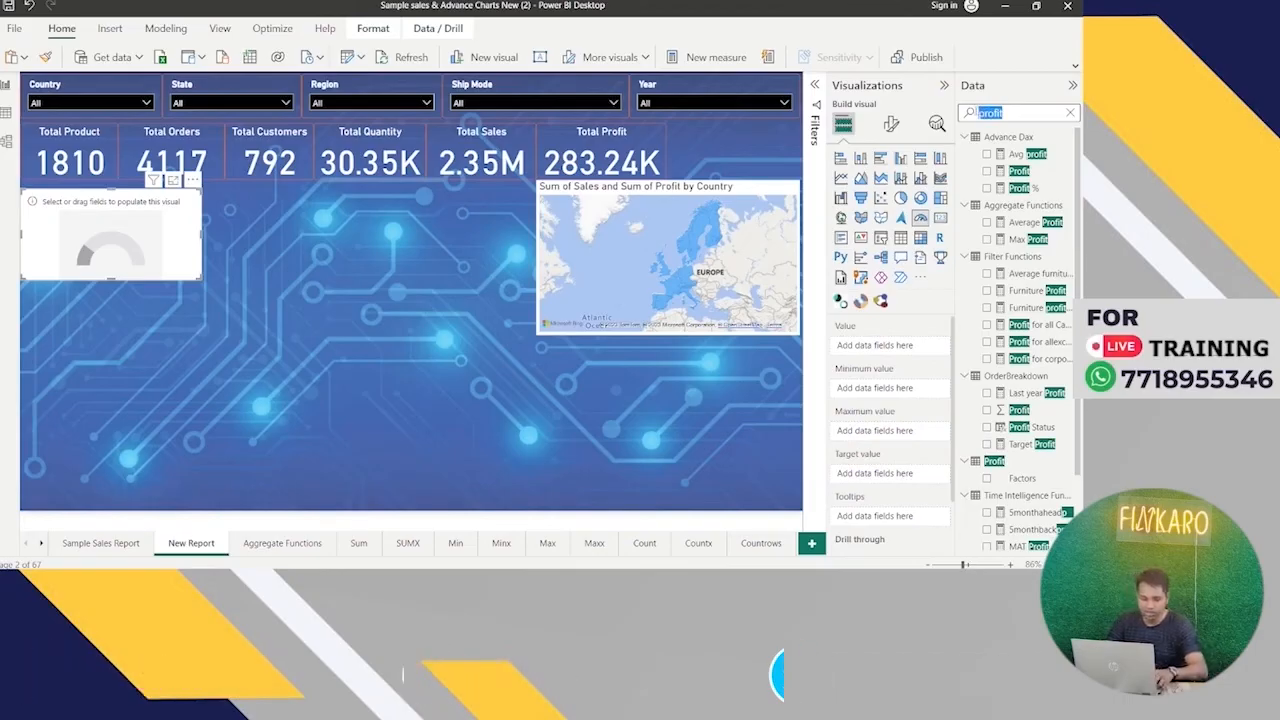
Assign summed Sales as the gauge's value and Target Sales as its target, searching "sales" and "target", and enlarge the gauge slightly.
text(sales)
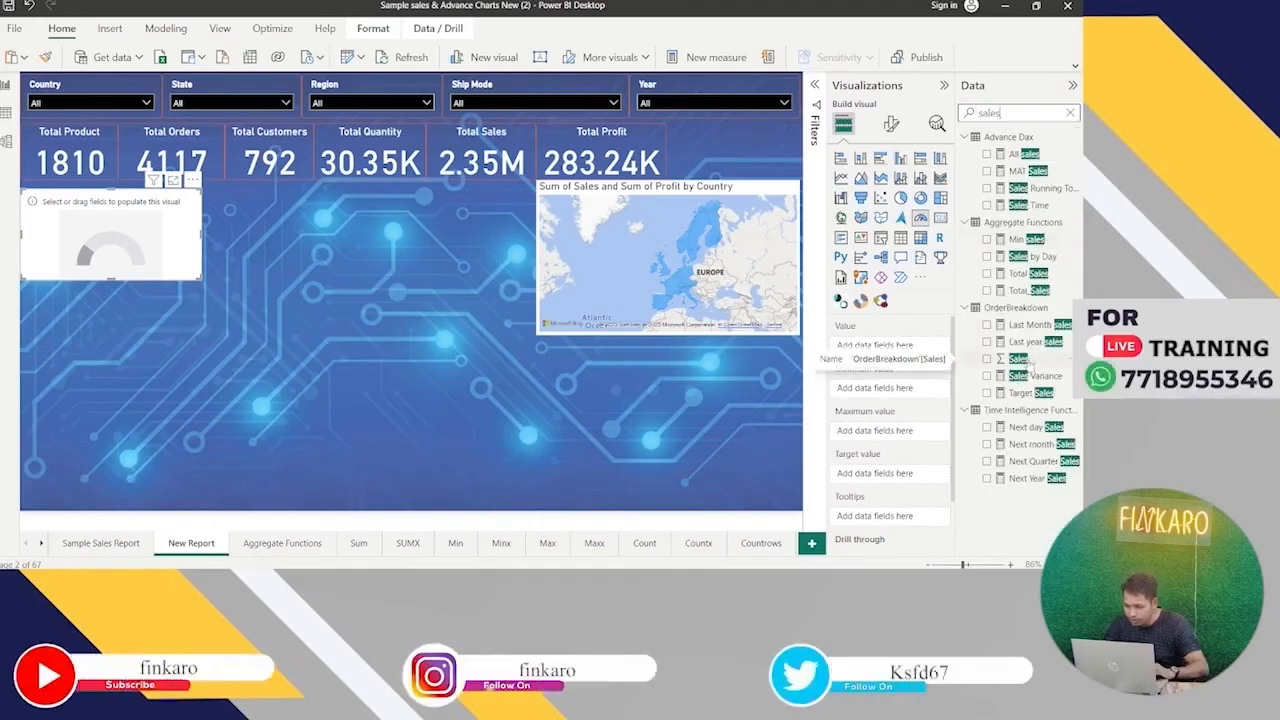
drag(1022, 360, 915, 349)
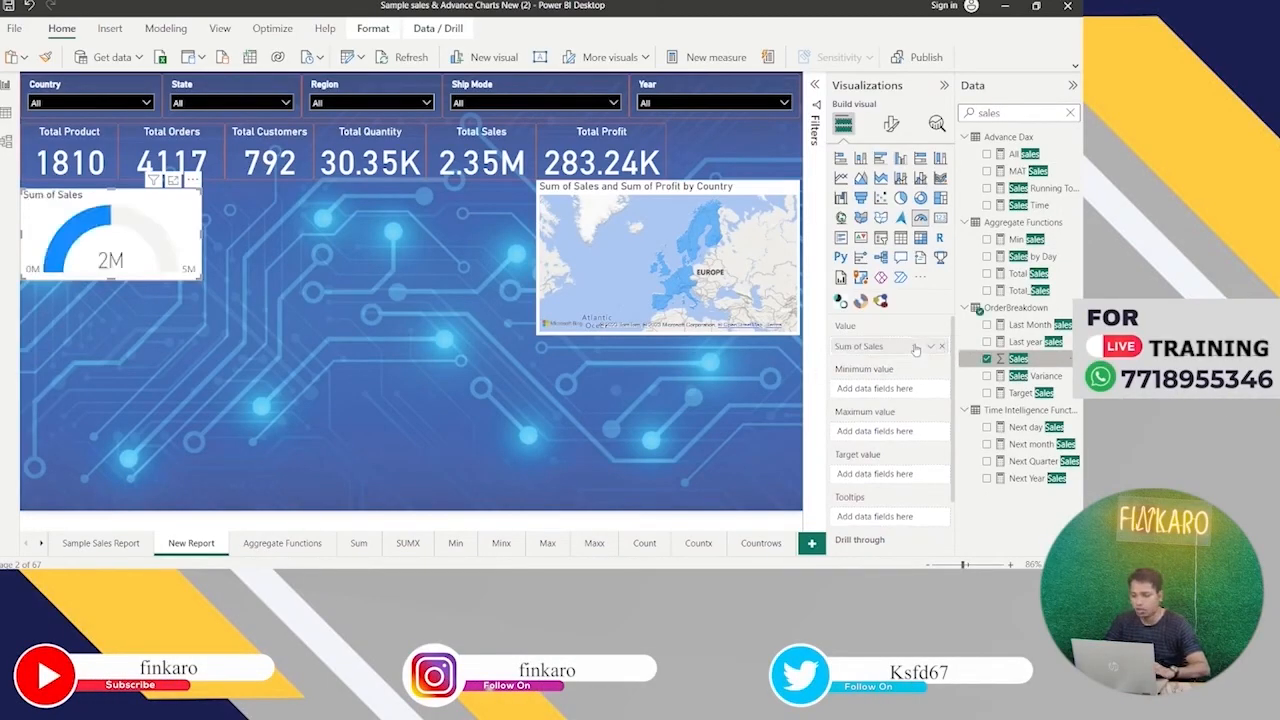
double_click(1030, 113)
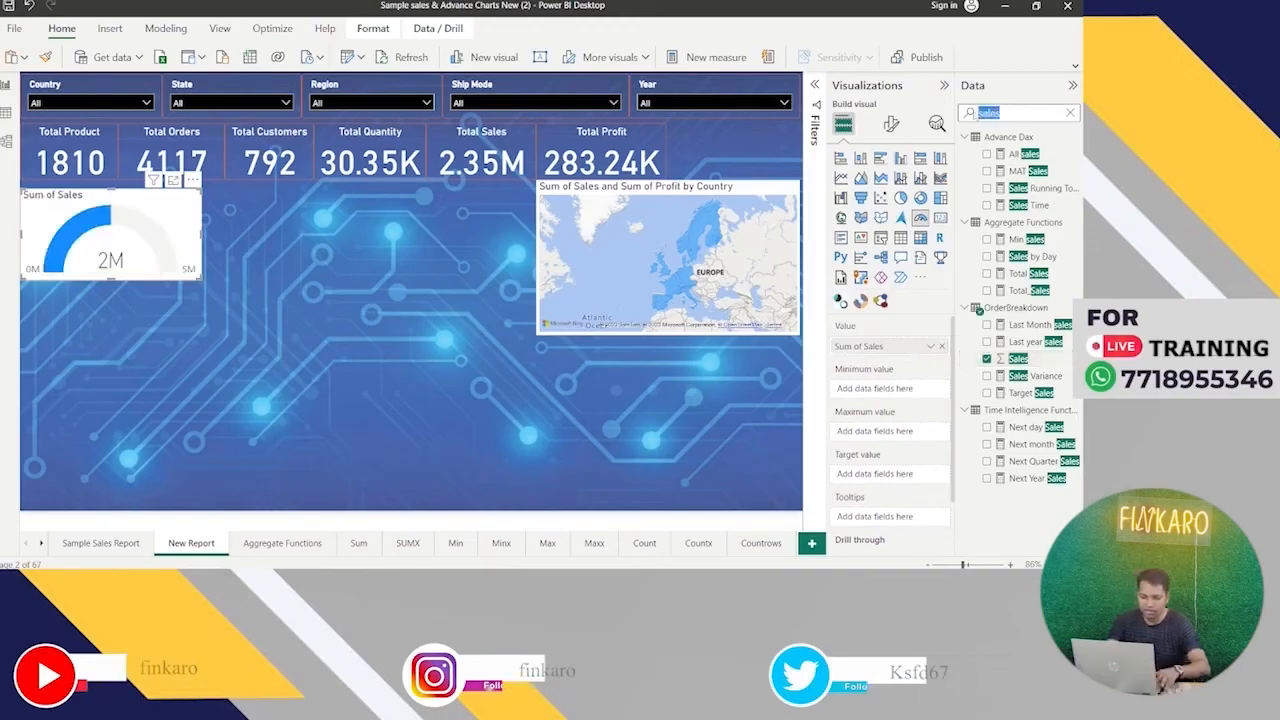
text(target)
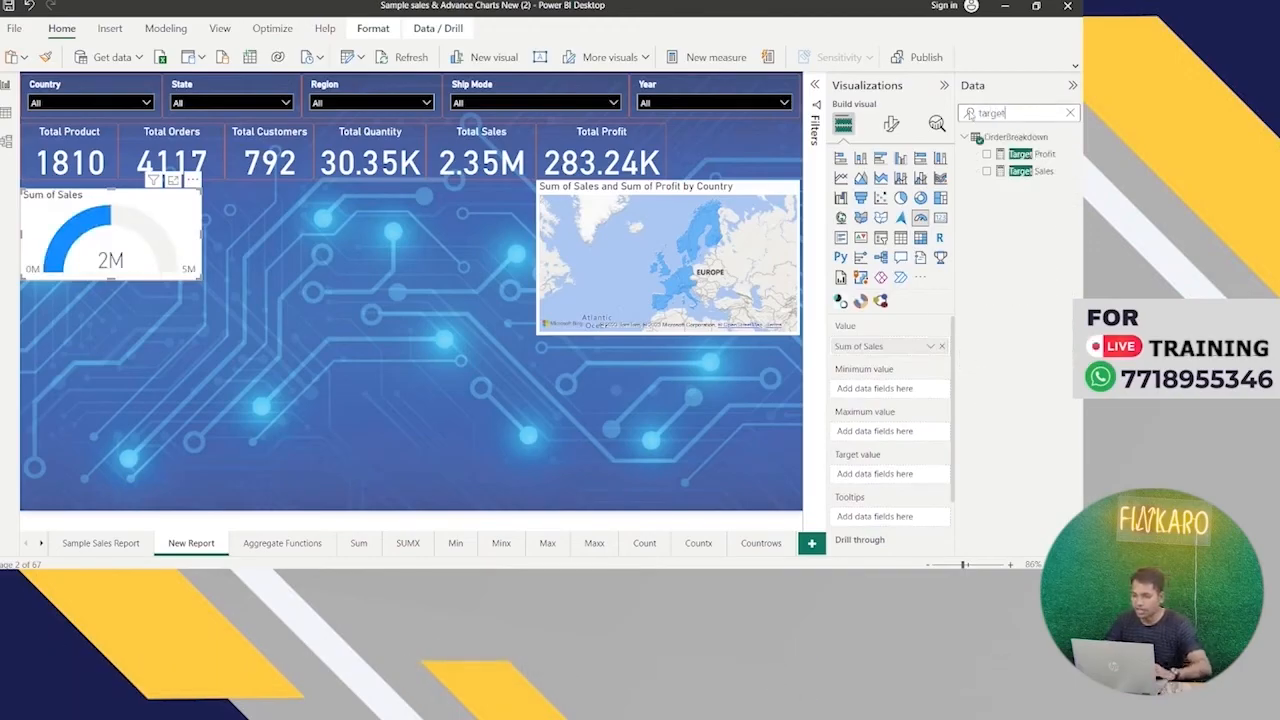
drag(1032, 171, 936, 468)
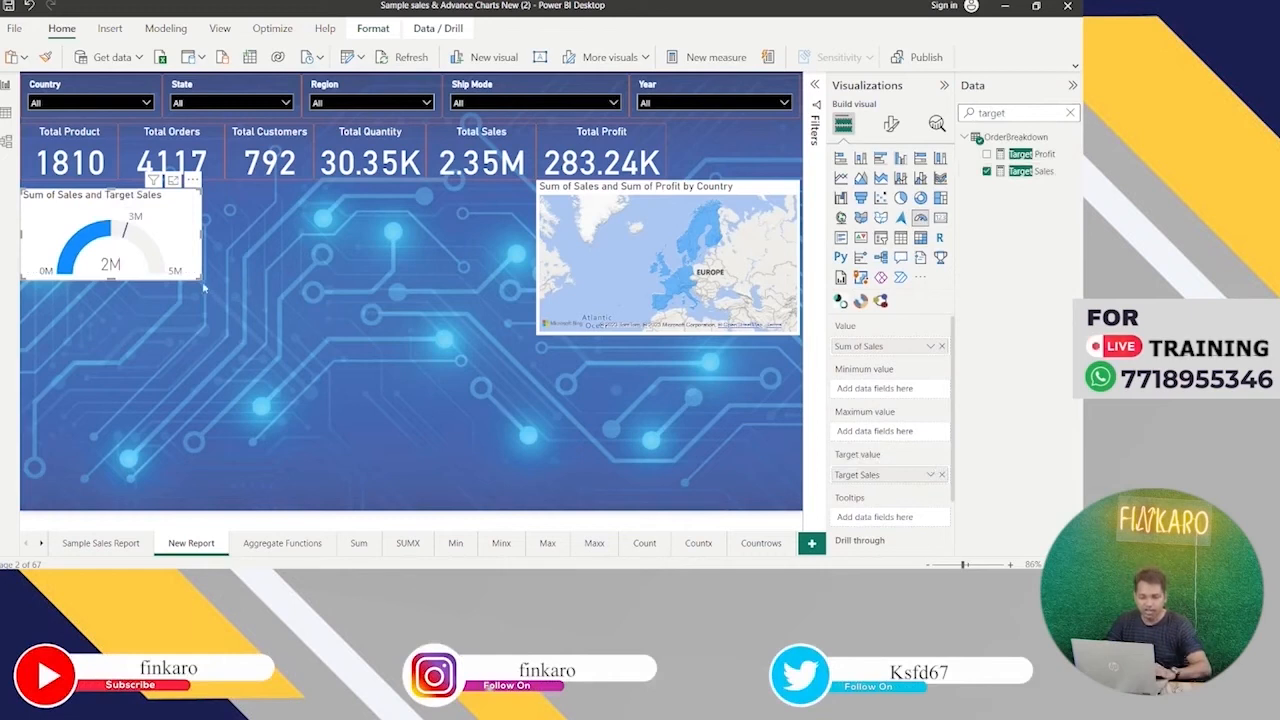
drag(202, 284, 231, 286)
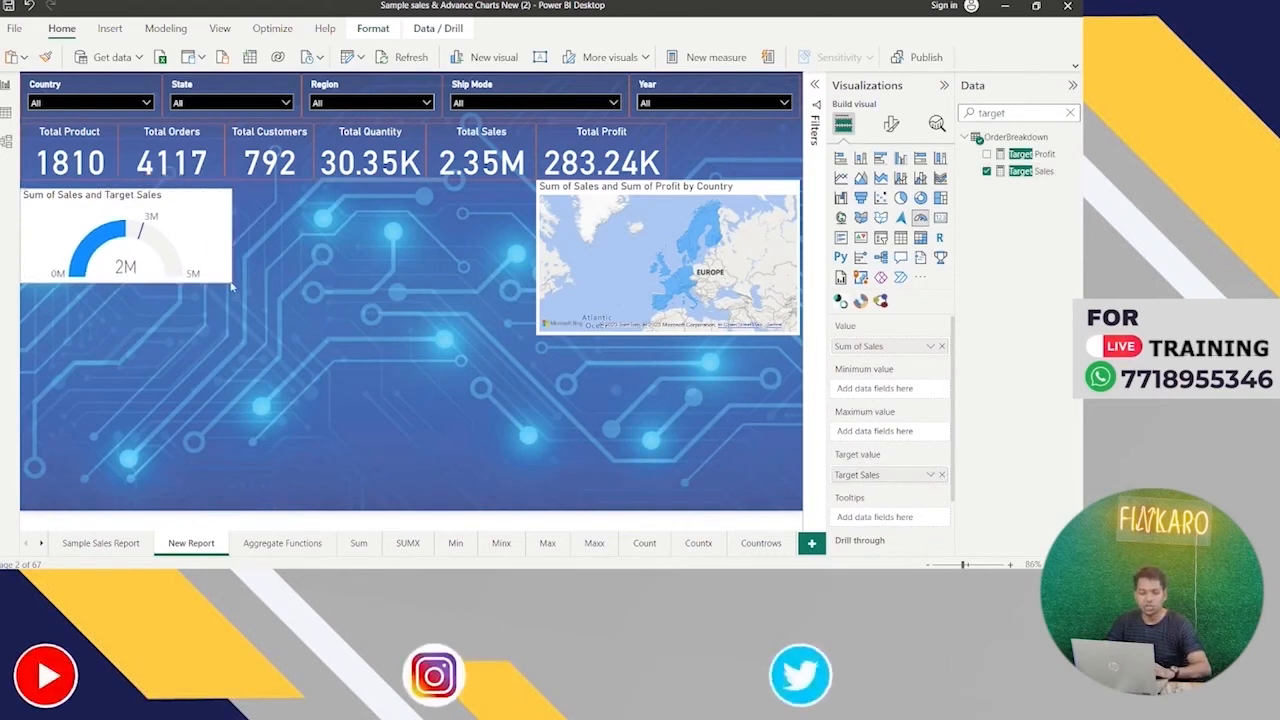
drag(231, 287, 231, 290)
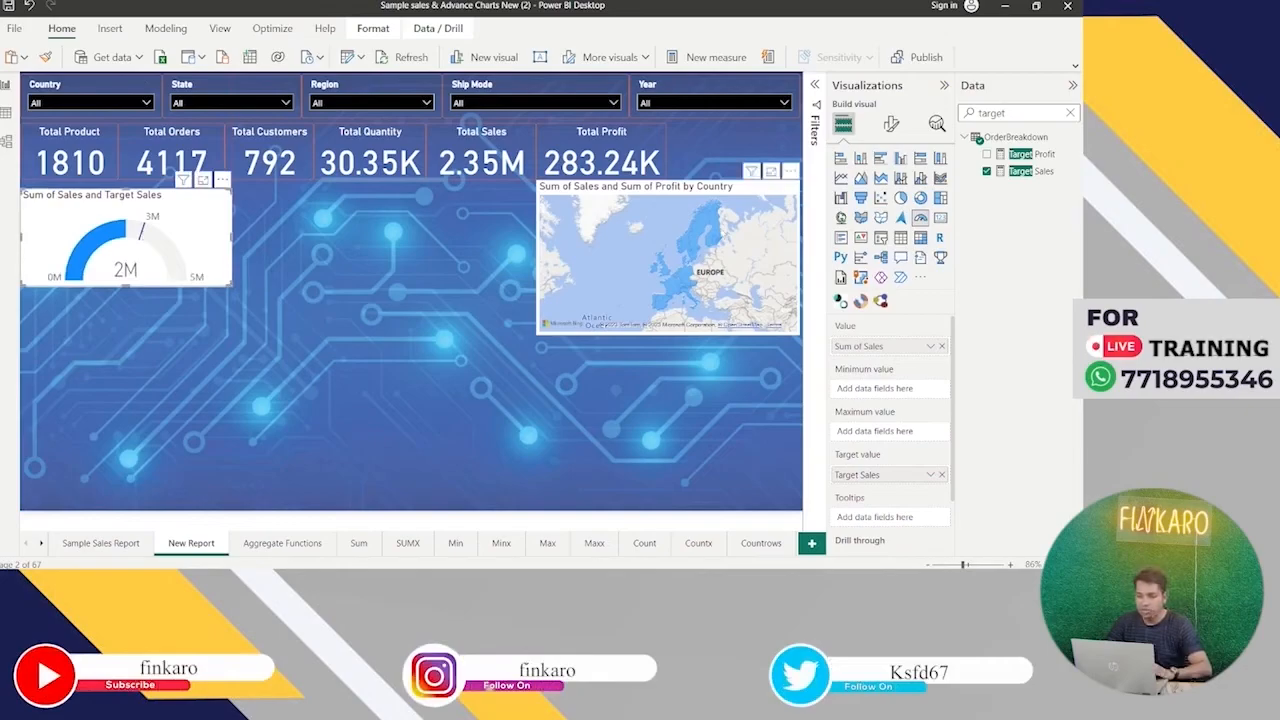
Set the display units of the gauge's data labels to Thousands.
click(891, 123)
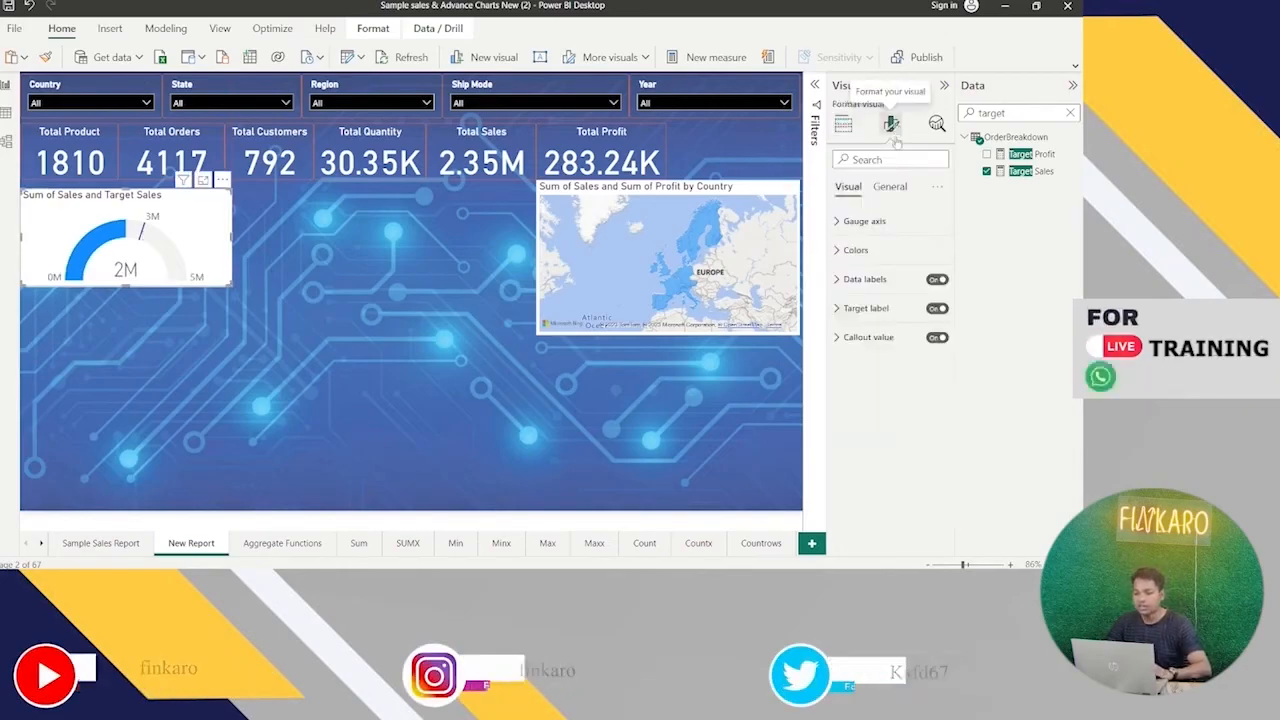
click(845, 280)
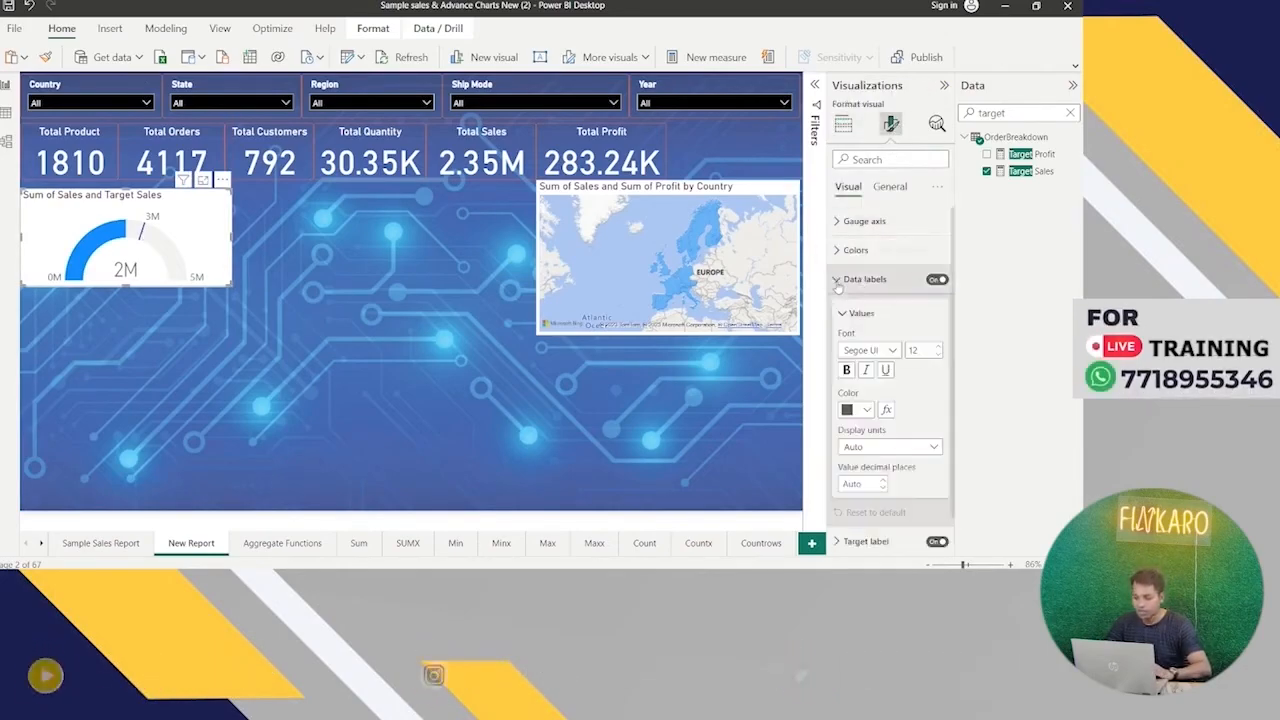
click(920, 450)
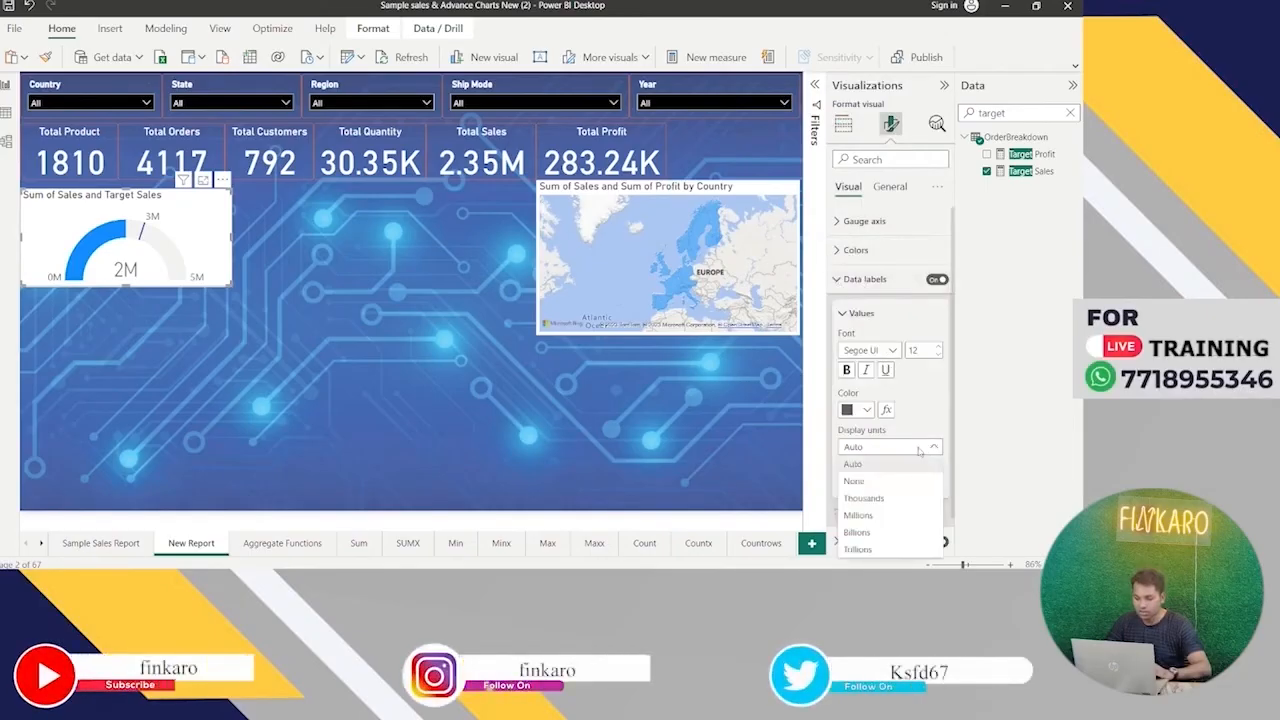
click(878, 512)
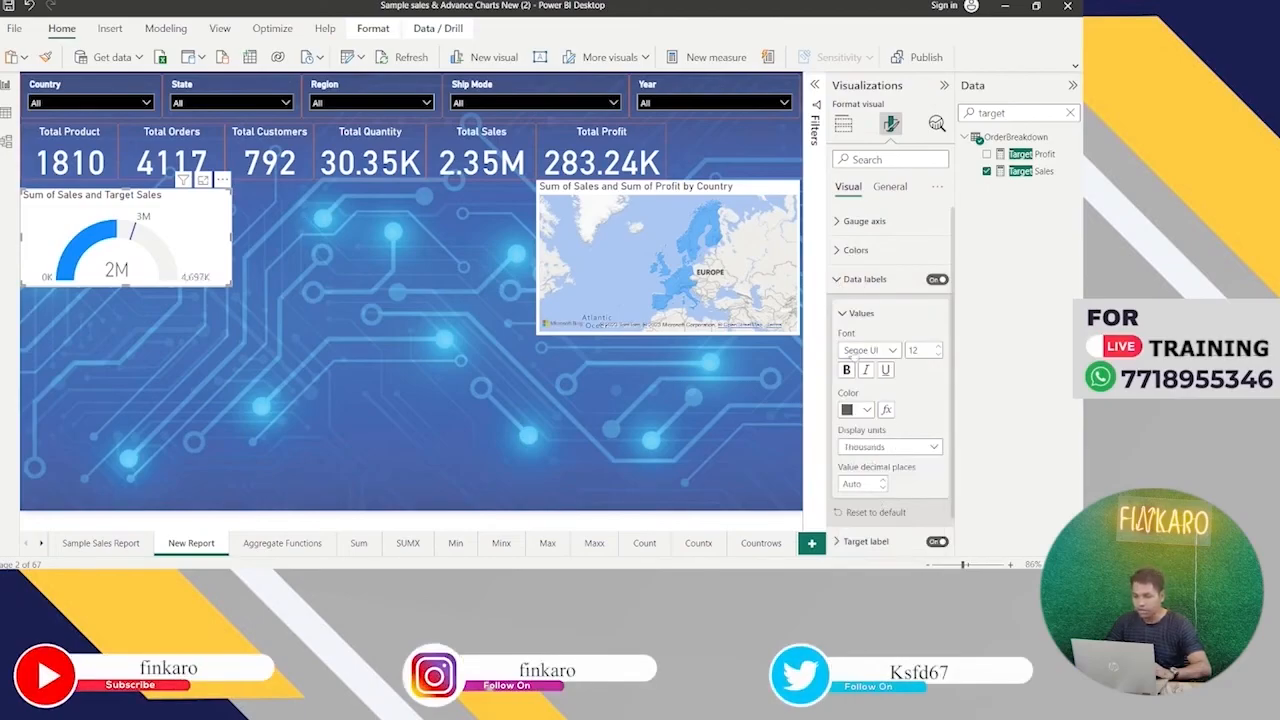
click(840, 283)
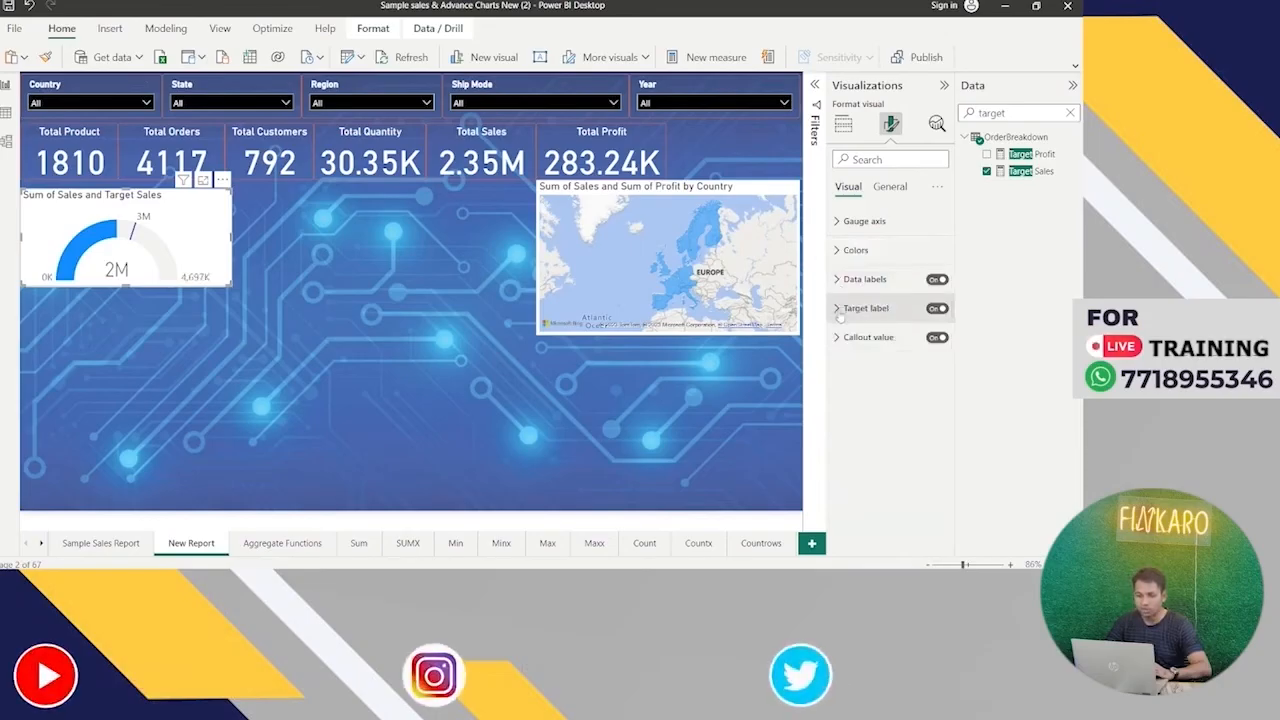
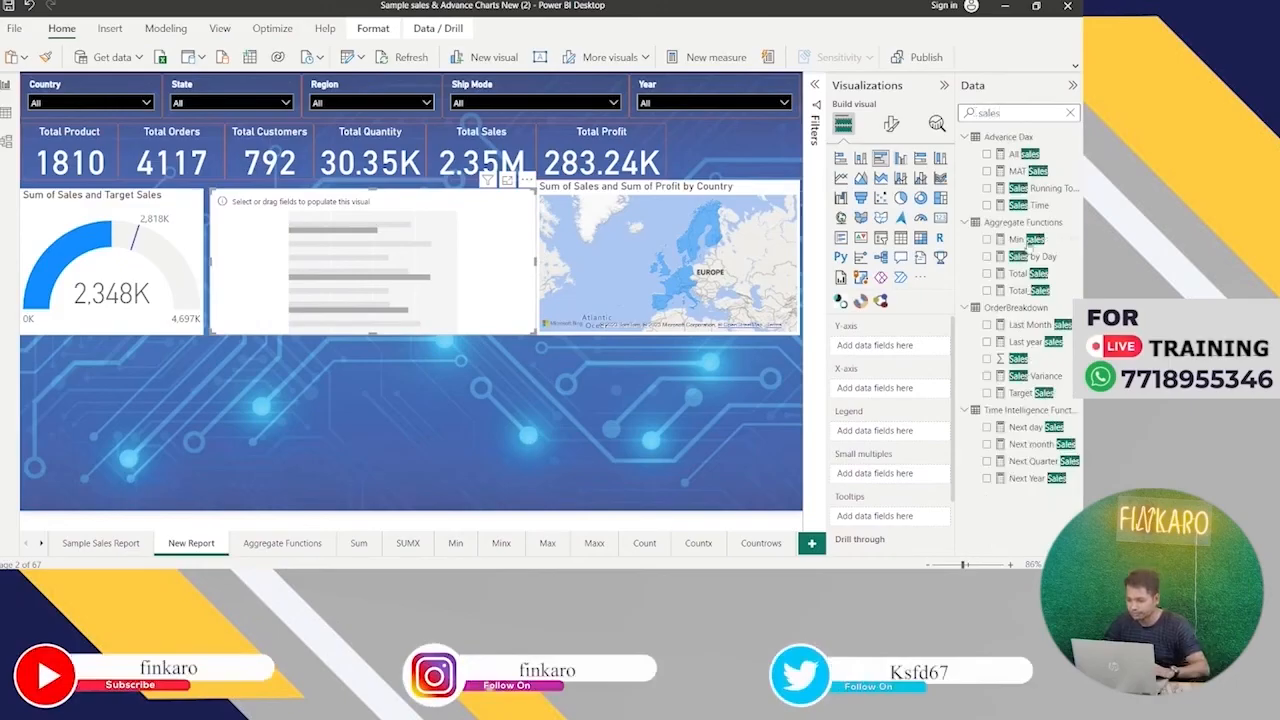
Try Sales on the bar chart's X-axis, remove it, and change the empty visual to a line chart.
drag(1038, 357, 935, 390)
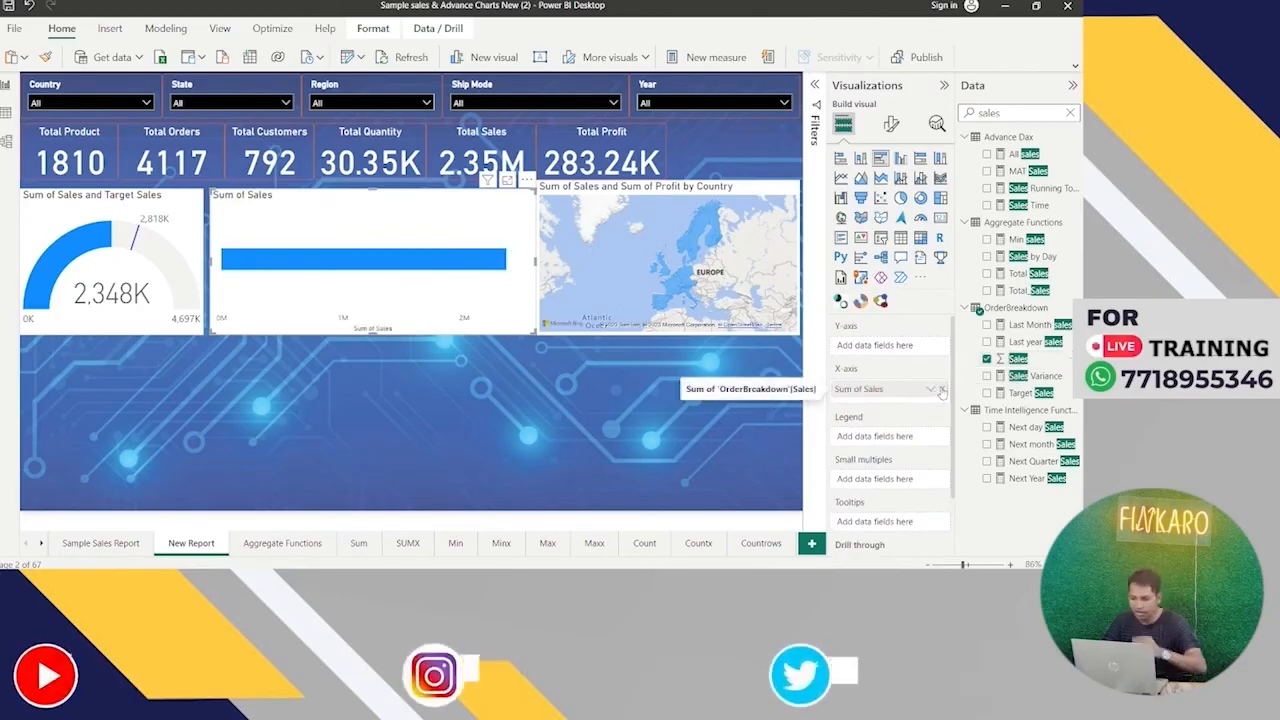
click(941, 390)
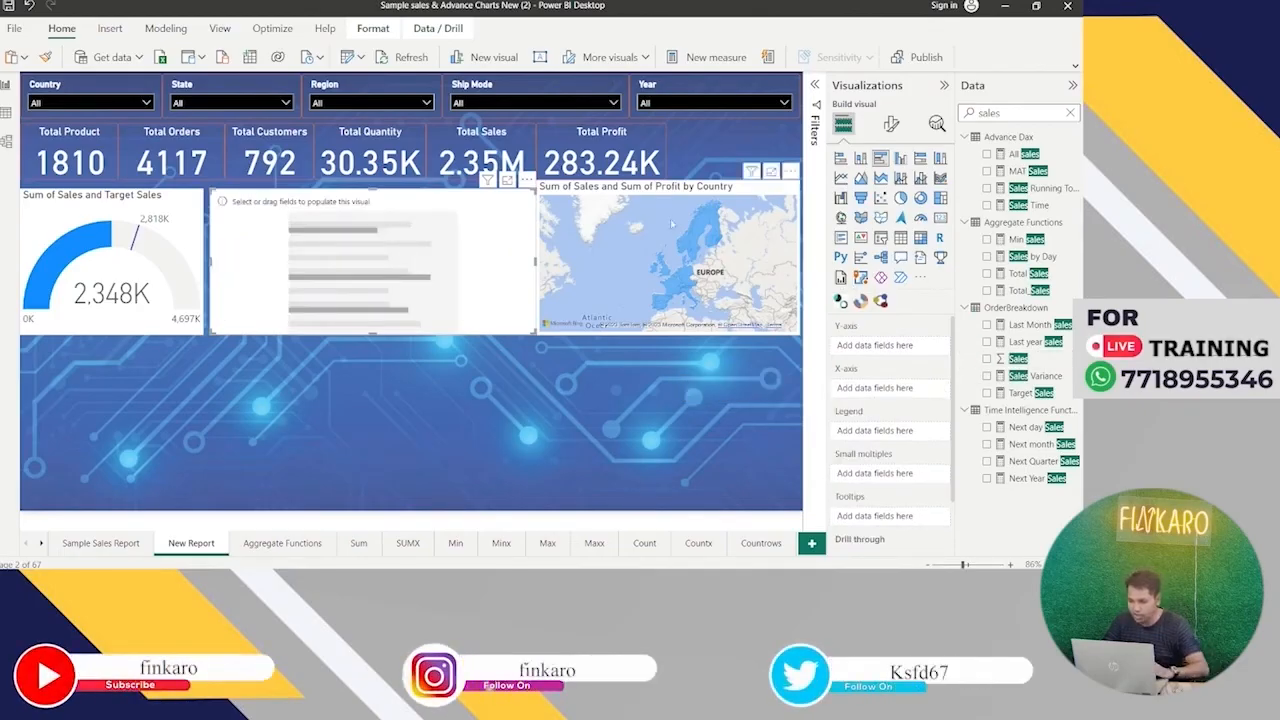
click(842, 178)
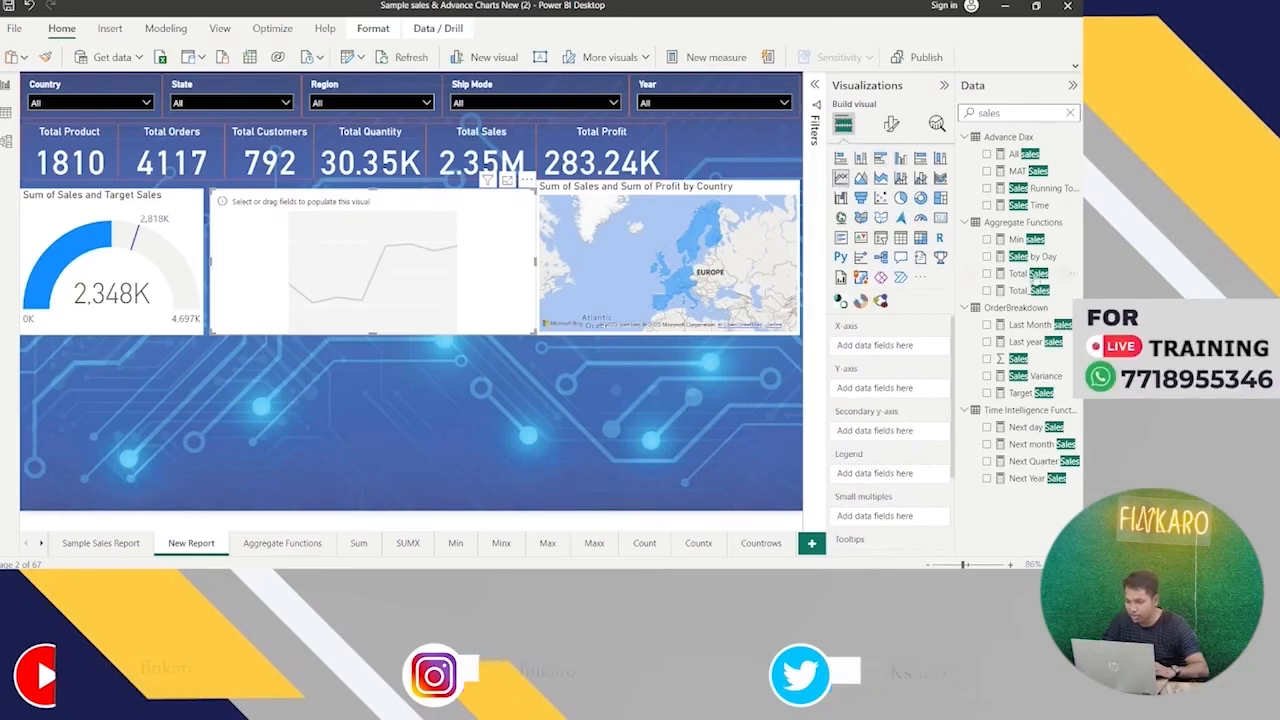
Assign the Order Date hierarchy from ListOfOrders to the line chart's X-axis, searching the fields for "order date".
click(1030, 363)
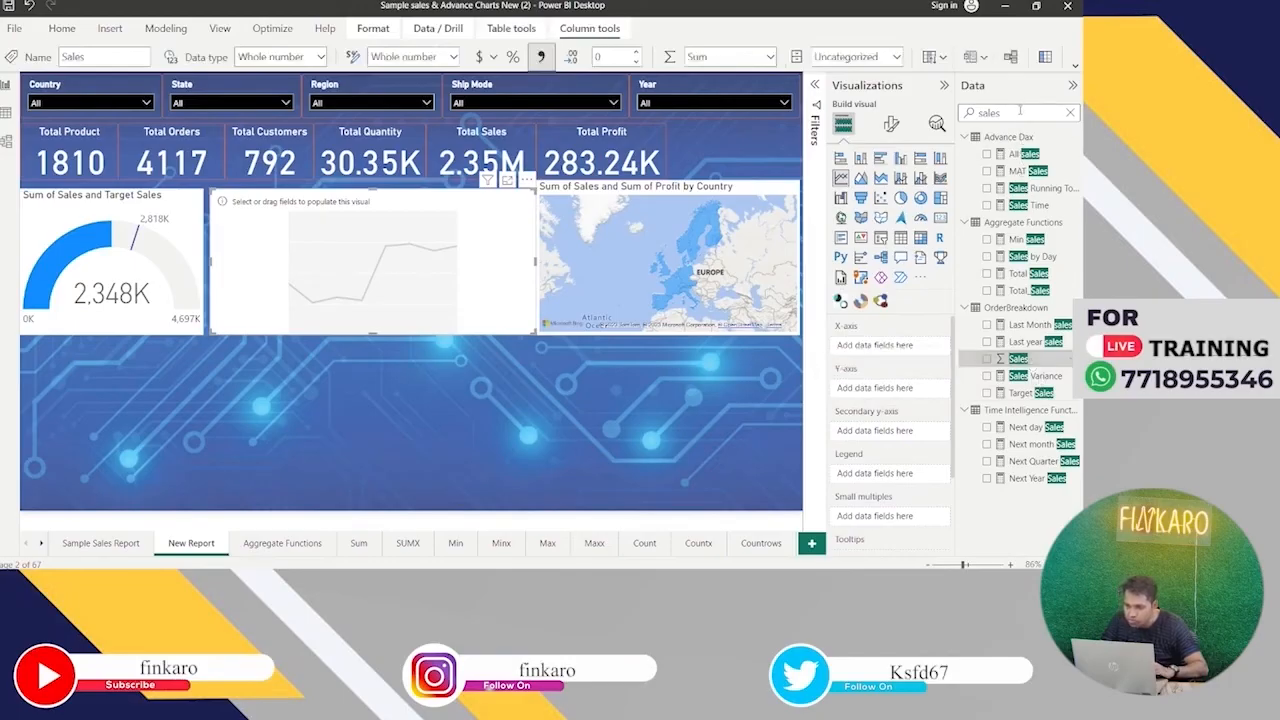
text(year)
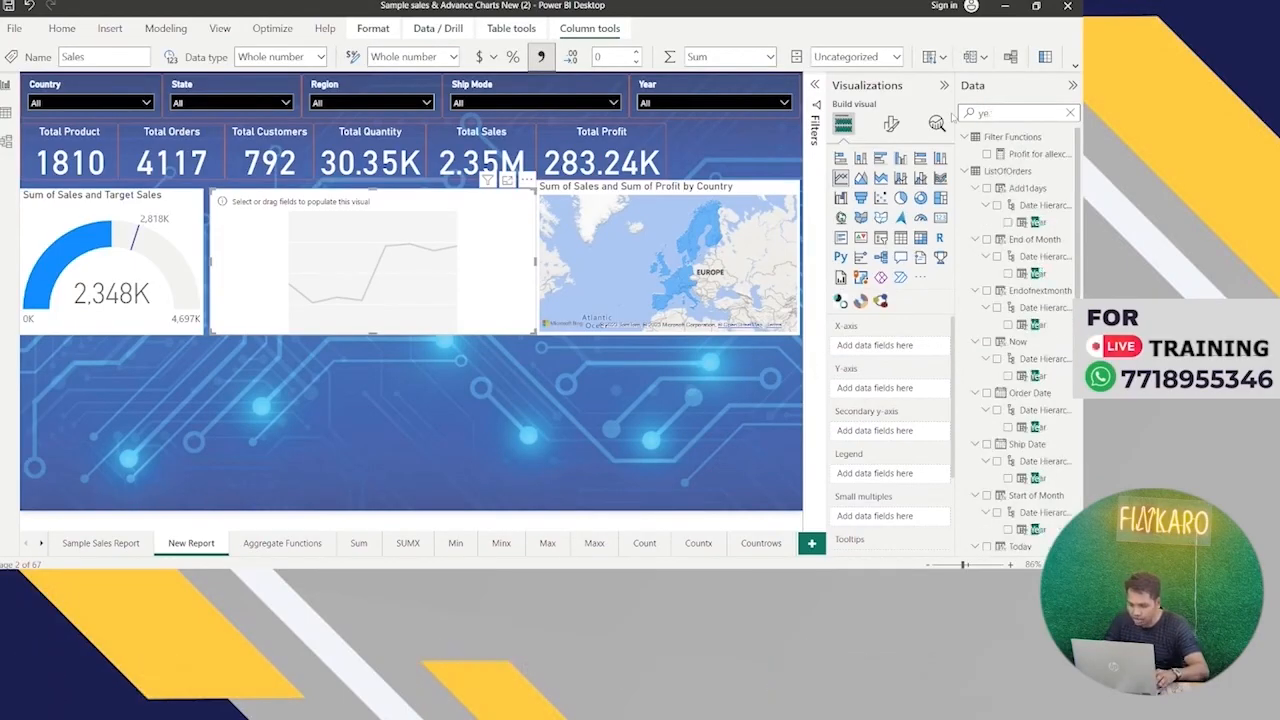
key(BackSpace)
key(BackSpace)
key(BackSpace)
key(BackSpace)
text(order)
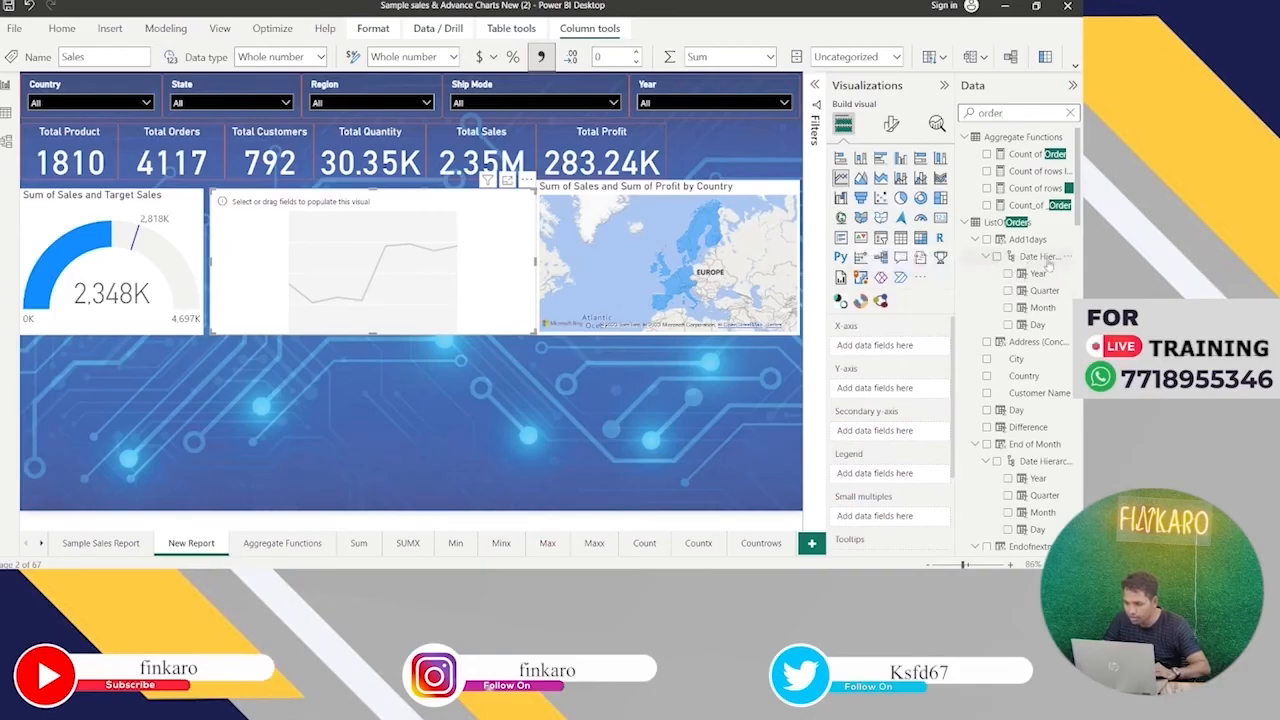
text(date)
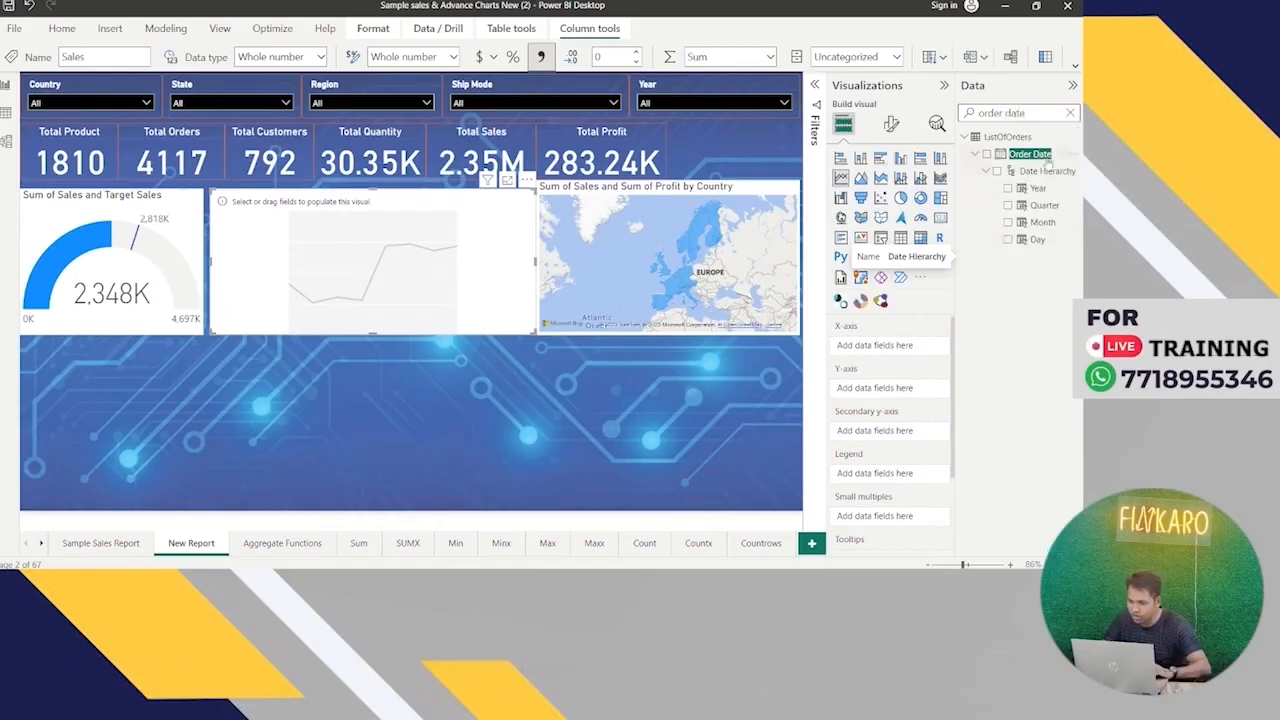
drag(1045, 162, 926, 355)
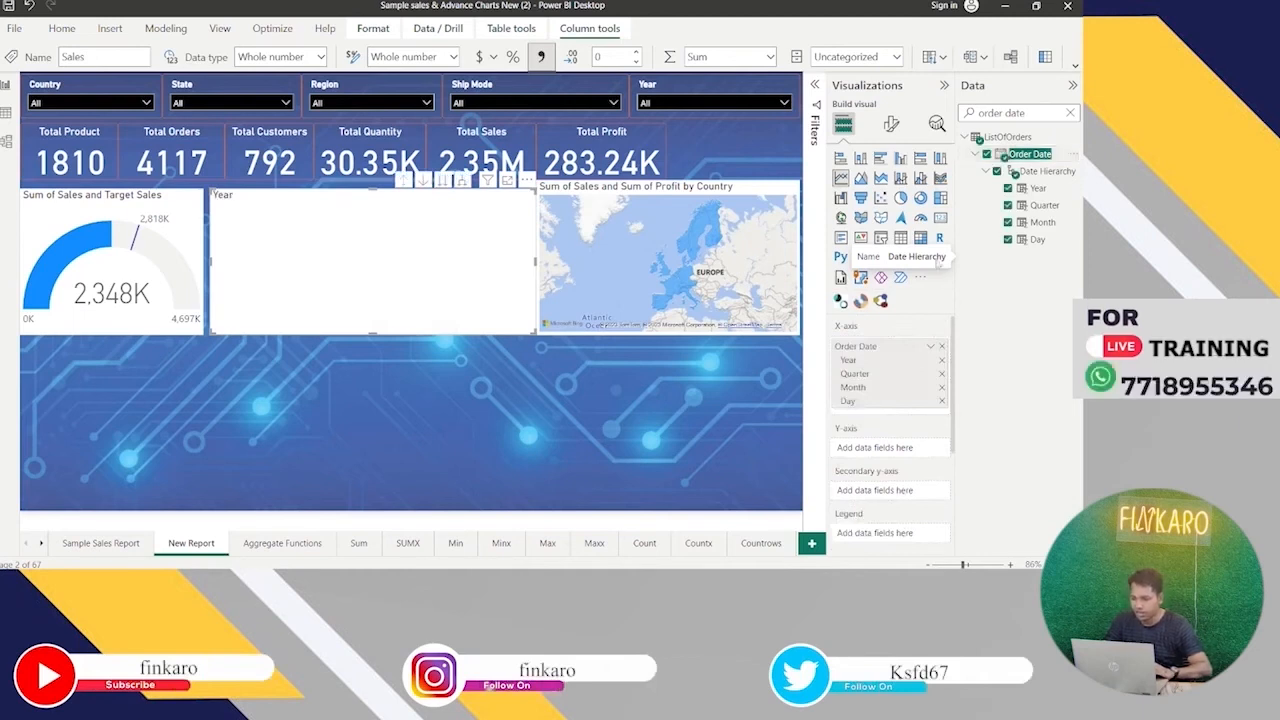
Add summed Sales to the line chart's Y-axis, searching the fields for "sales", and move the chart to the quarter level.
triple_click(1049, 117)
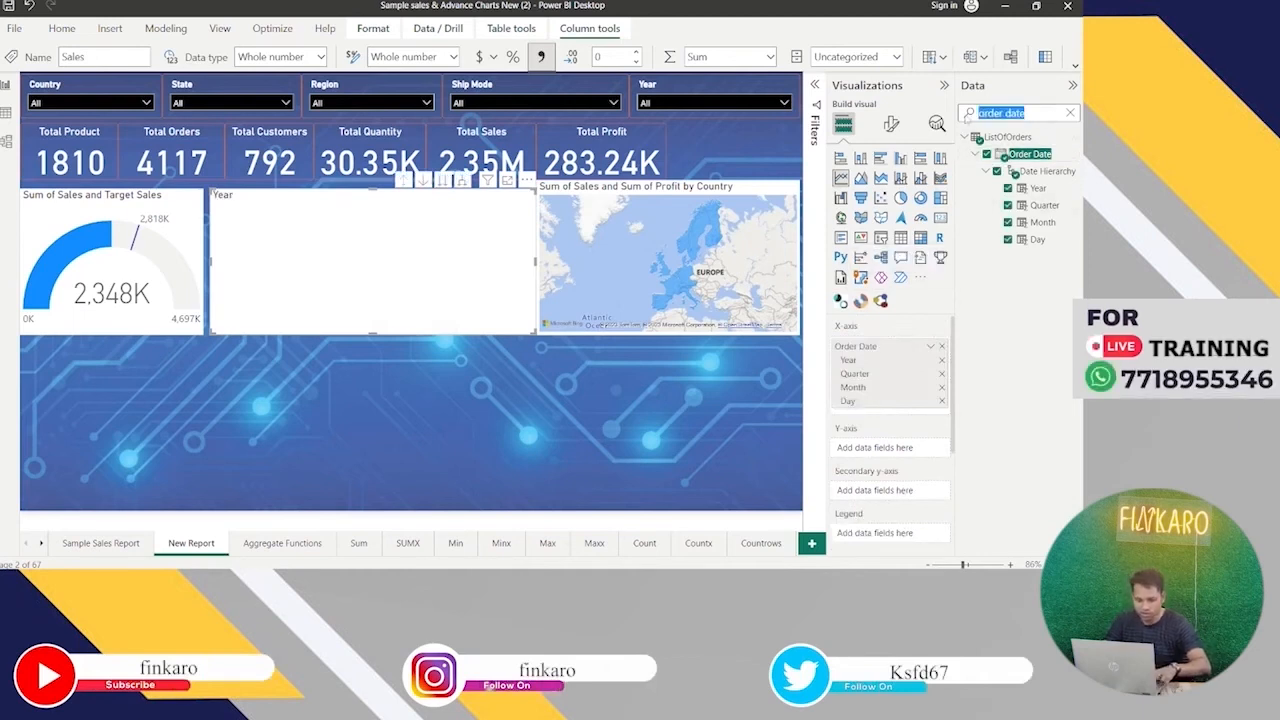
text(sales)
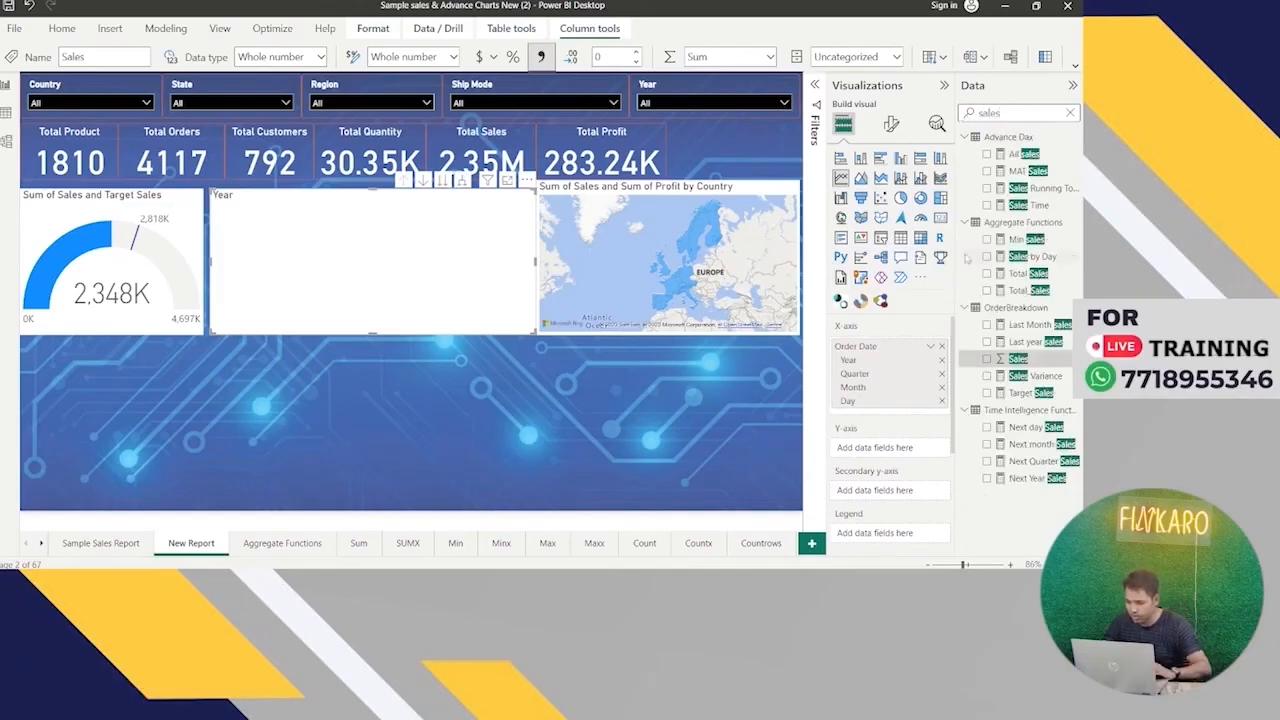
drag(1035, 361, 917, 447)
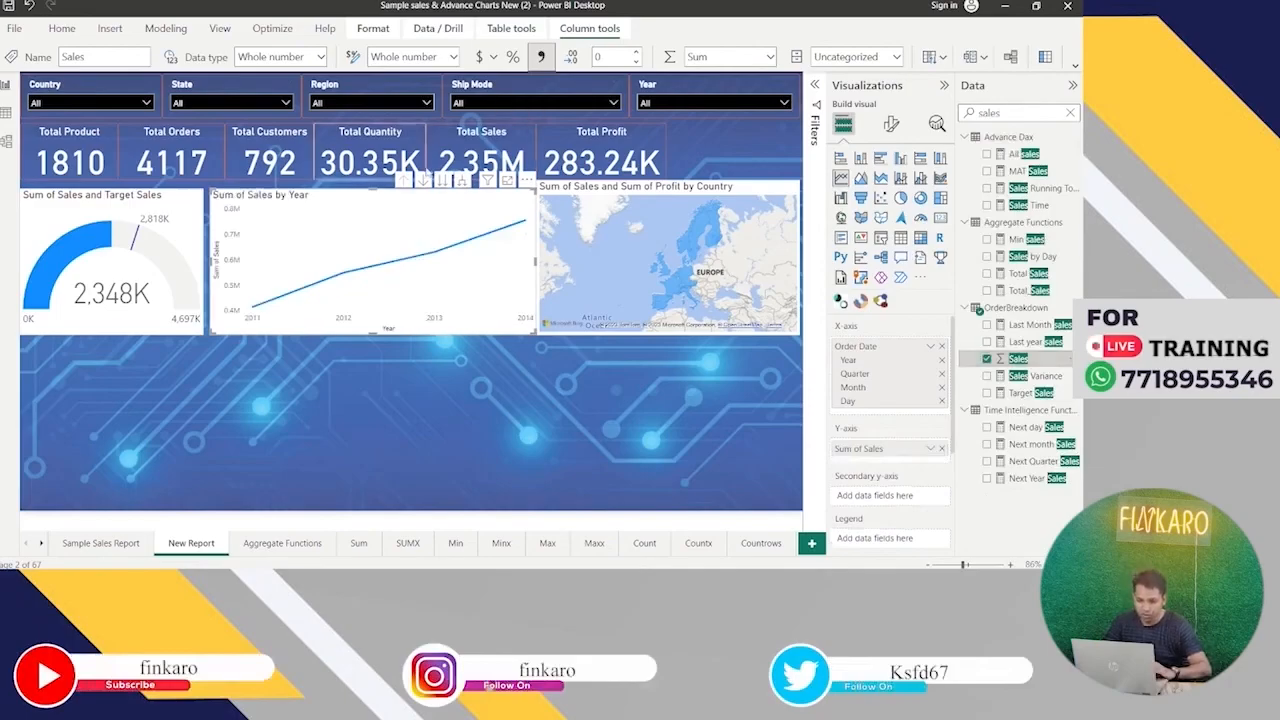
click(441, 181)
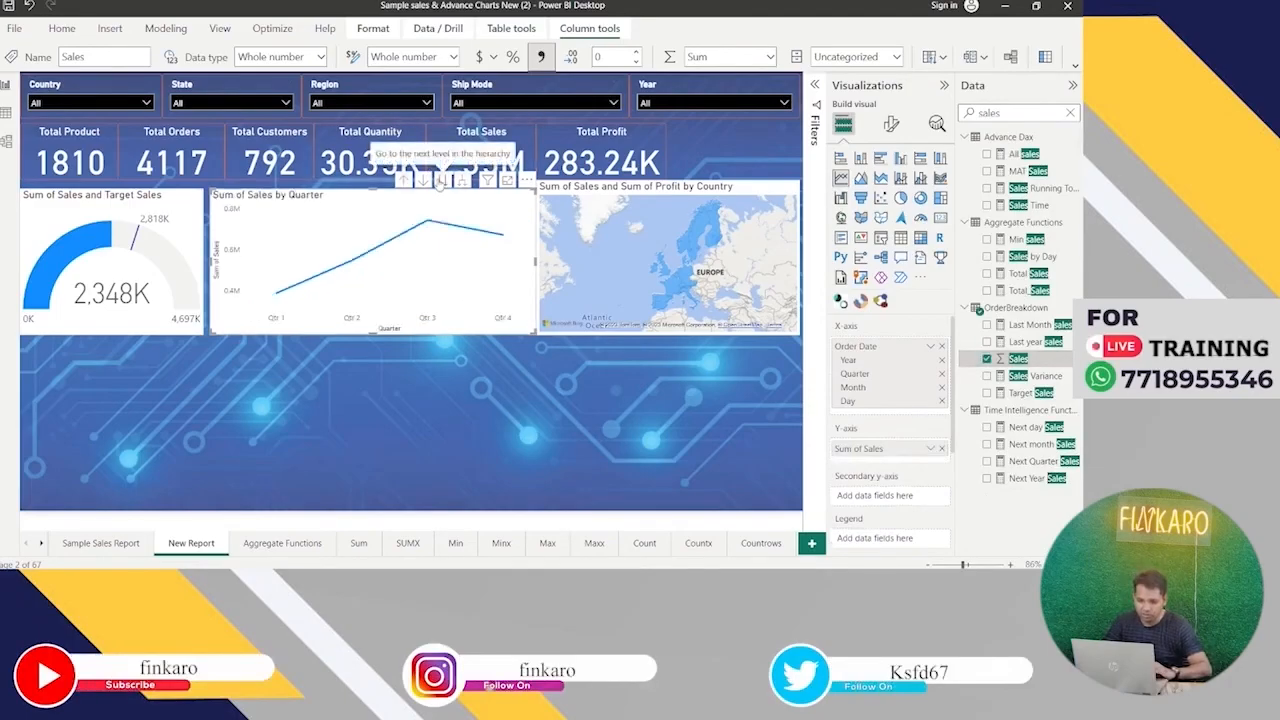
Move the line chart's date hierarchy to the month level and turn on its data labels.
click(441, 181)
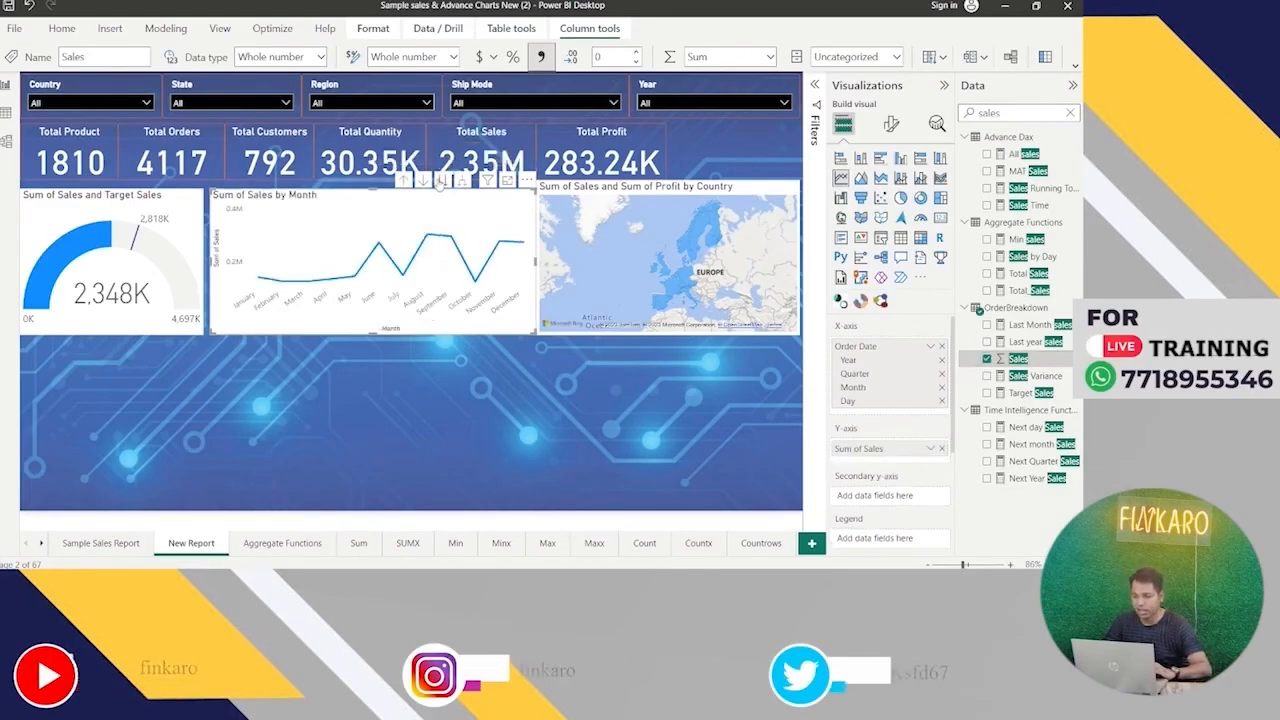
click(891, 123)
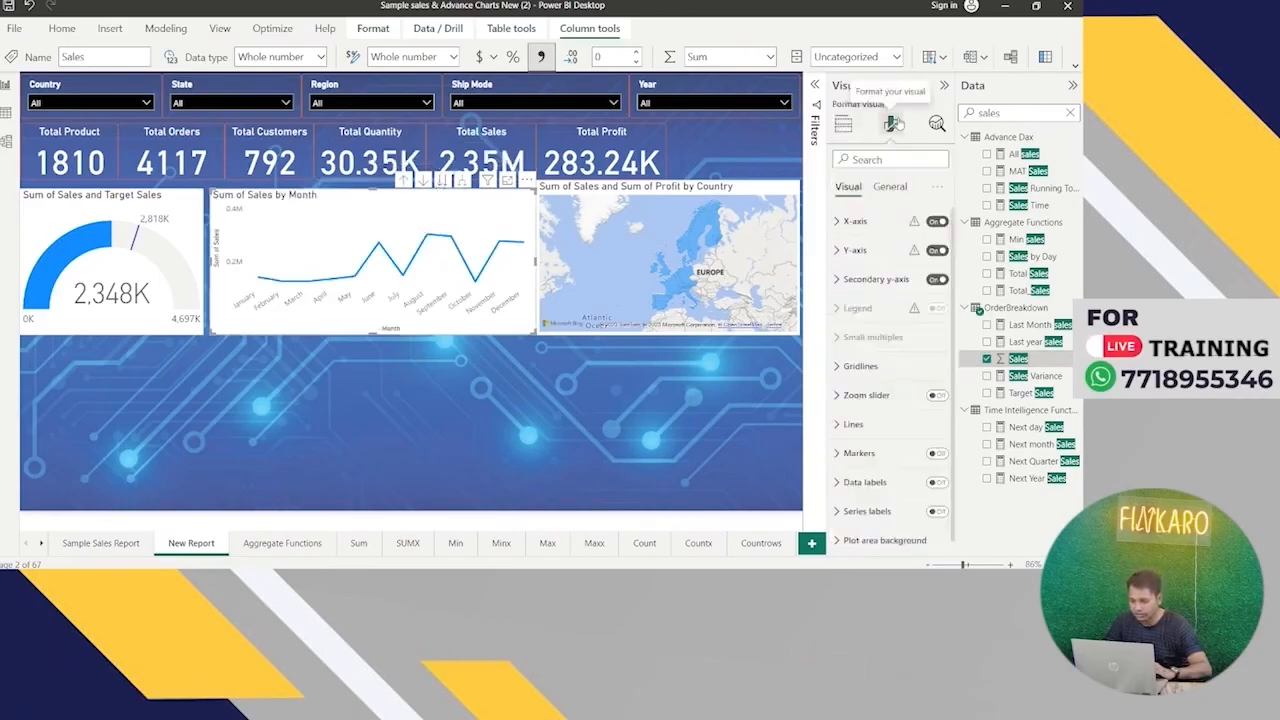
click(934, 483)
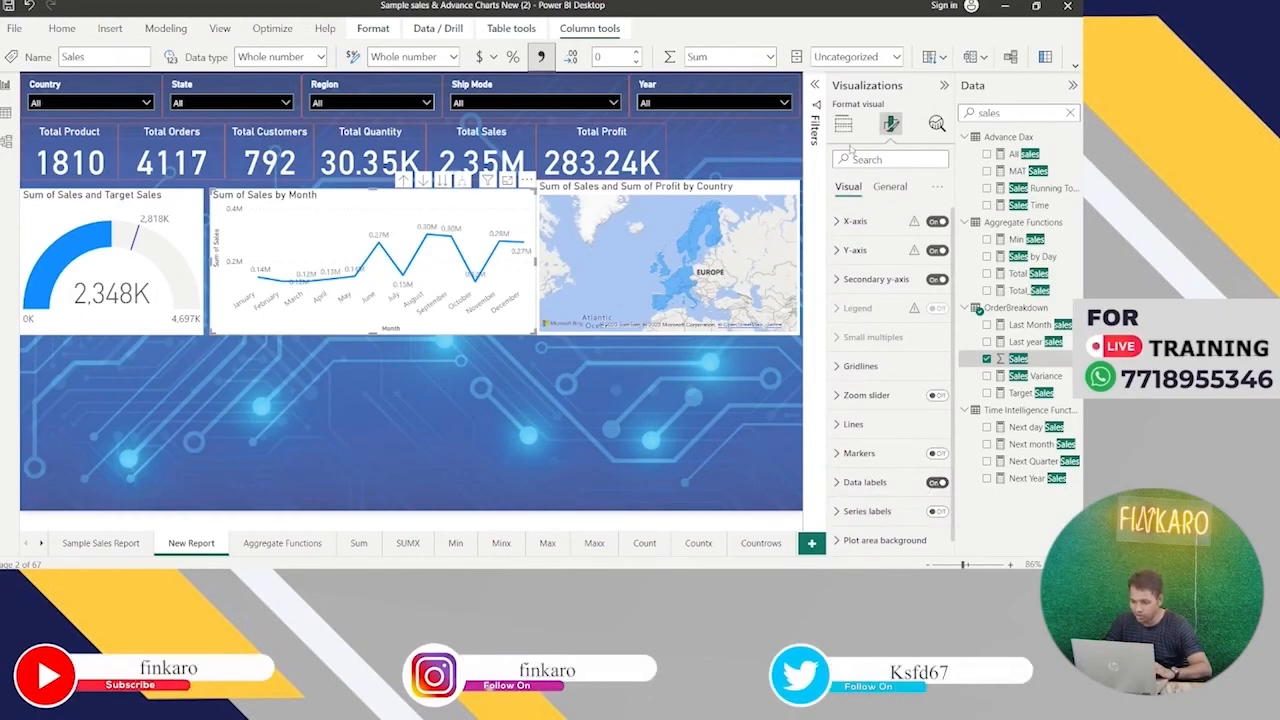
Set the display units of the line chart's data labels to Thousands.
click(850, 484)
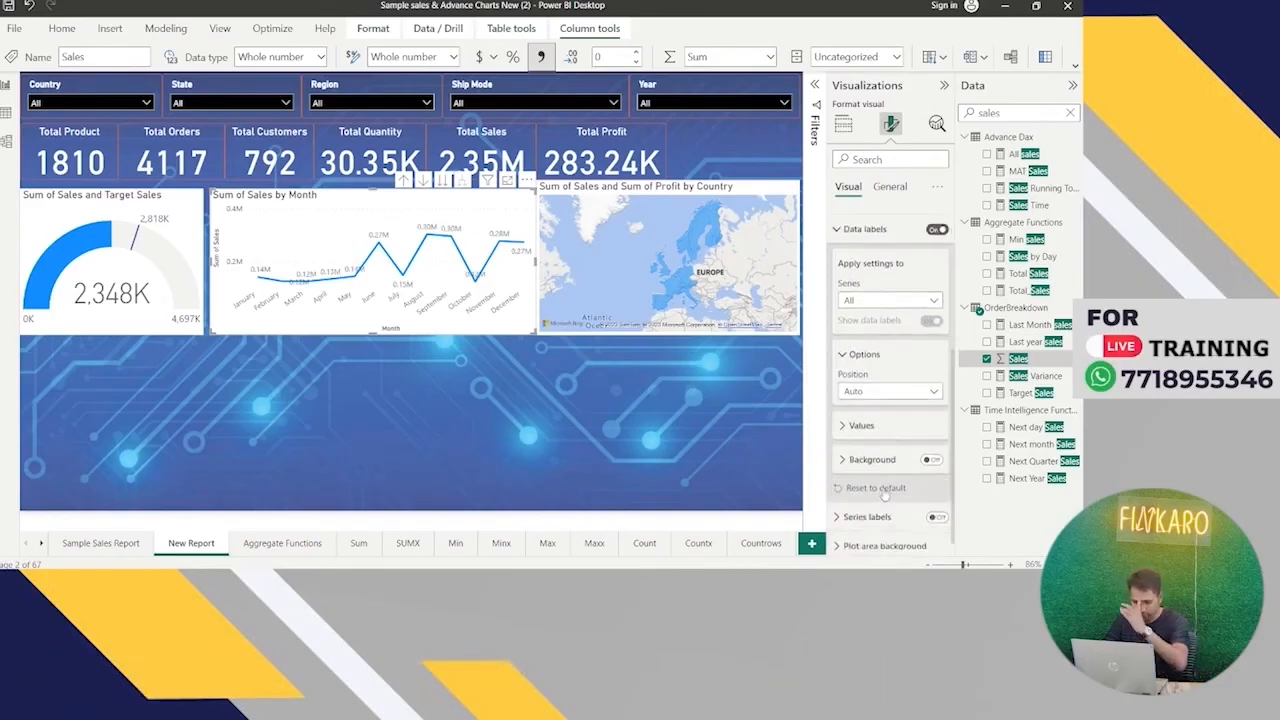
click(845, 428)
scroll(885, 484, down, 2)
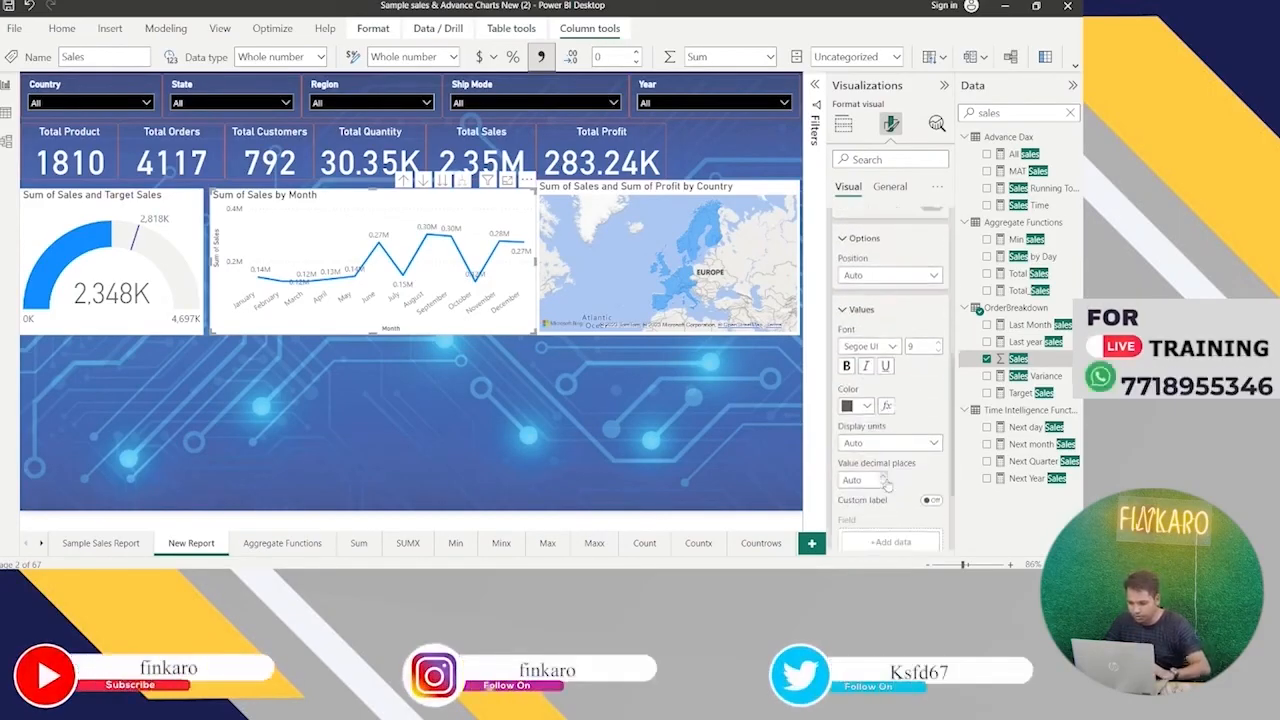
click(865, 451)
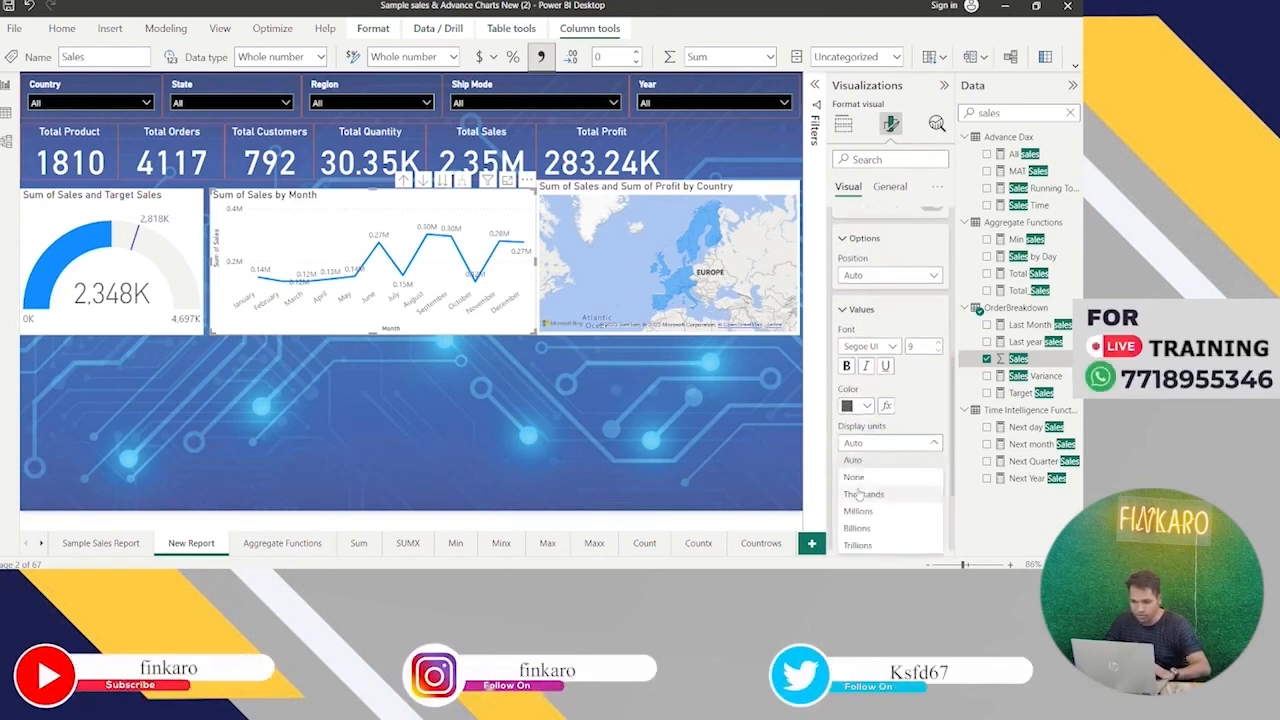
click(857, 494)
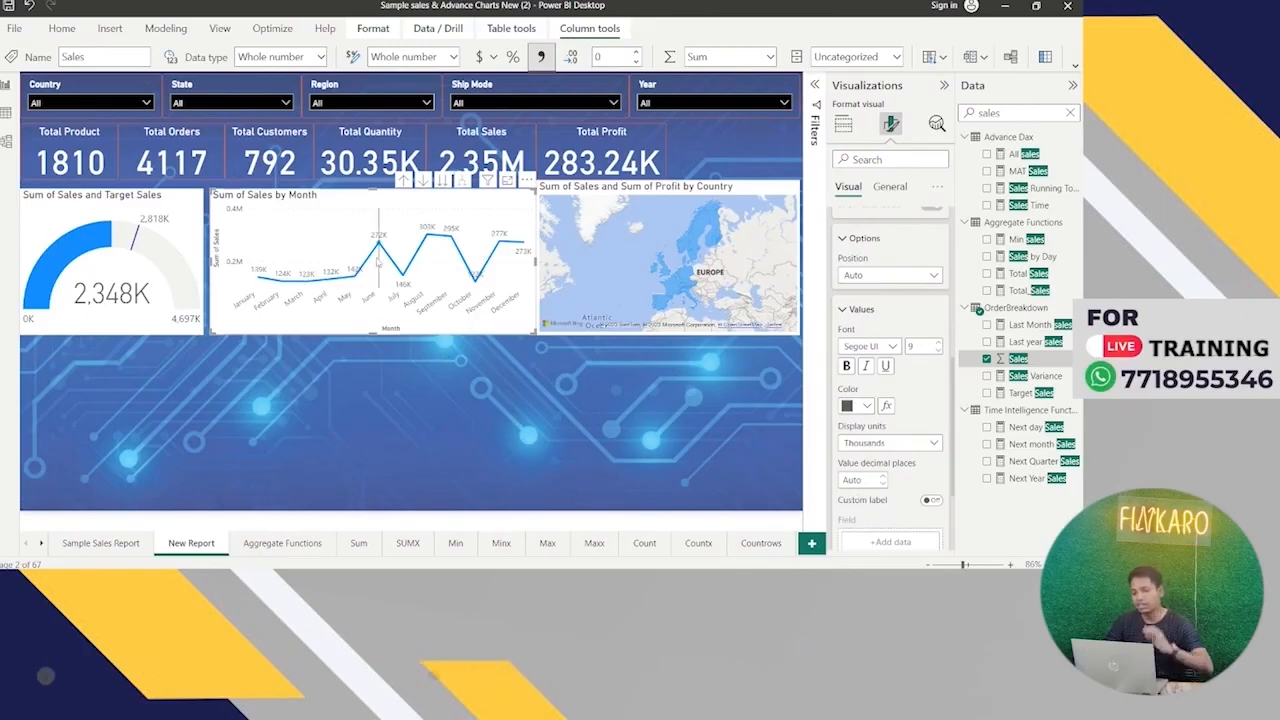
Filter the report page to 2013 with the Year slicer.
mouse_move(379, 258)
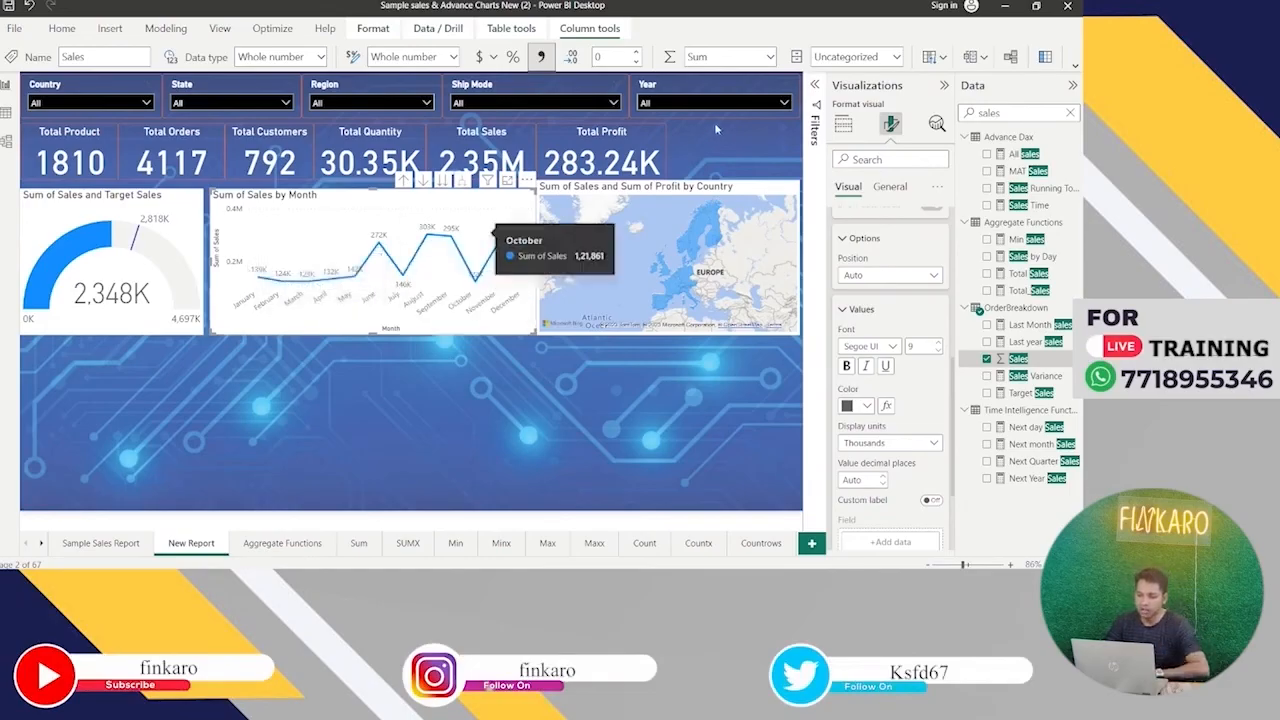
click(748, 104)
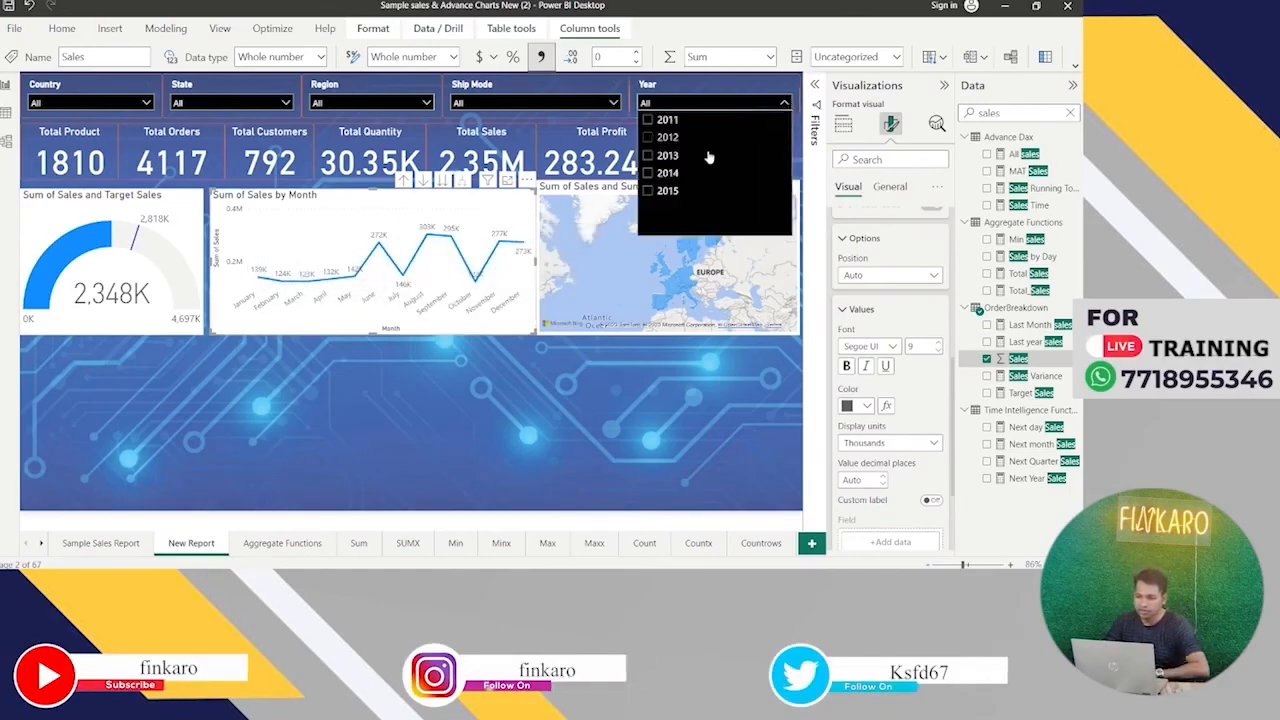
click(655, 158)
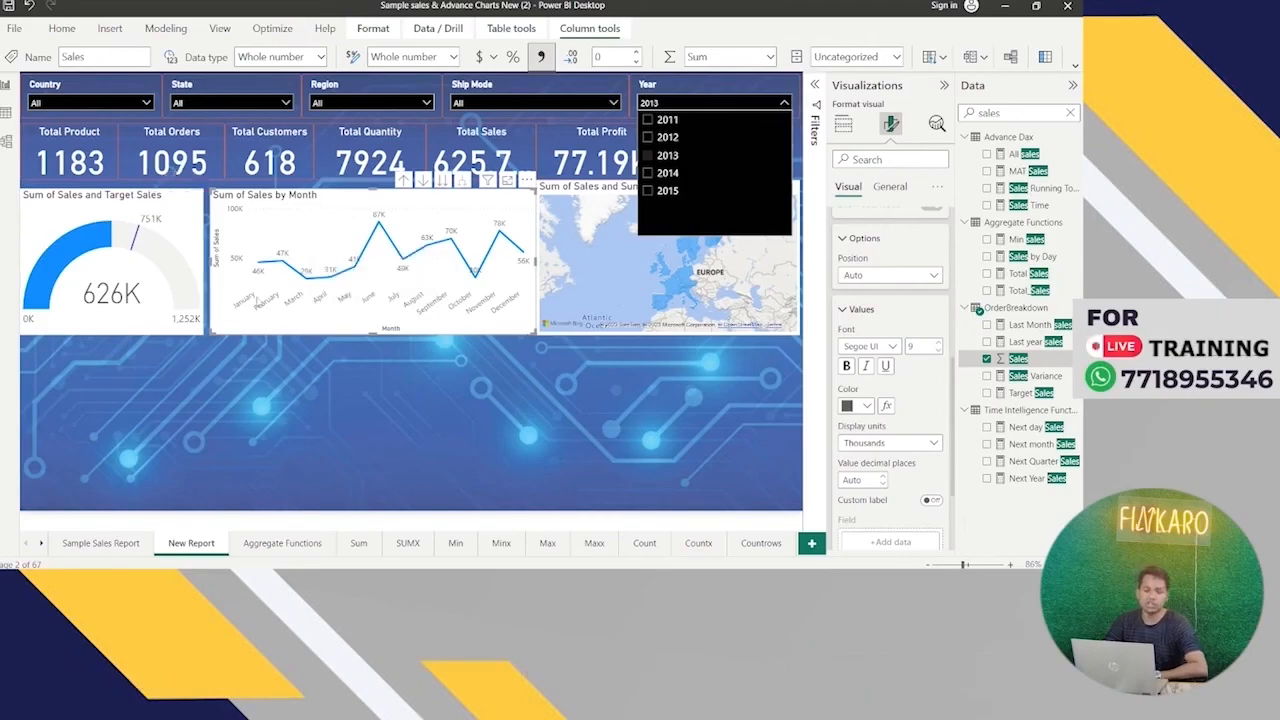
mouse_move(283, 281)
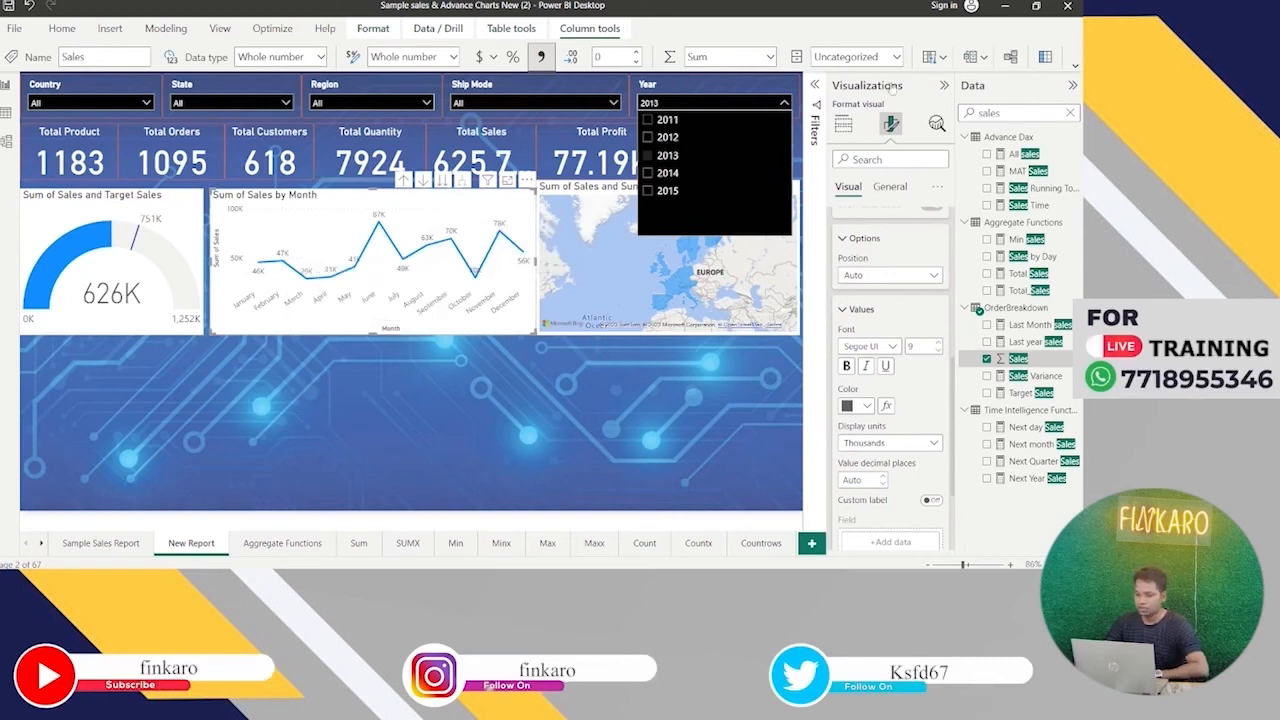
click(1013, 117)
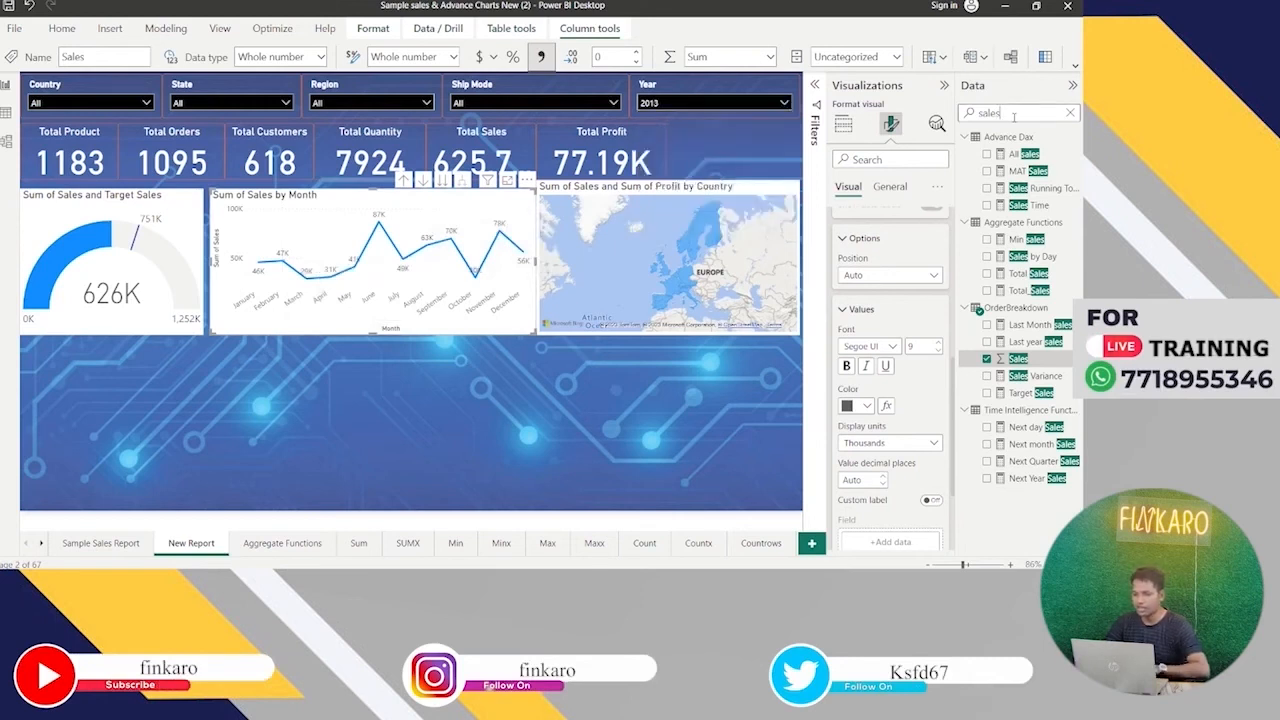
click(1071, 114)
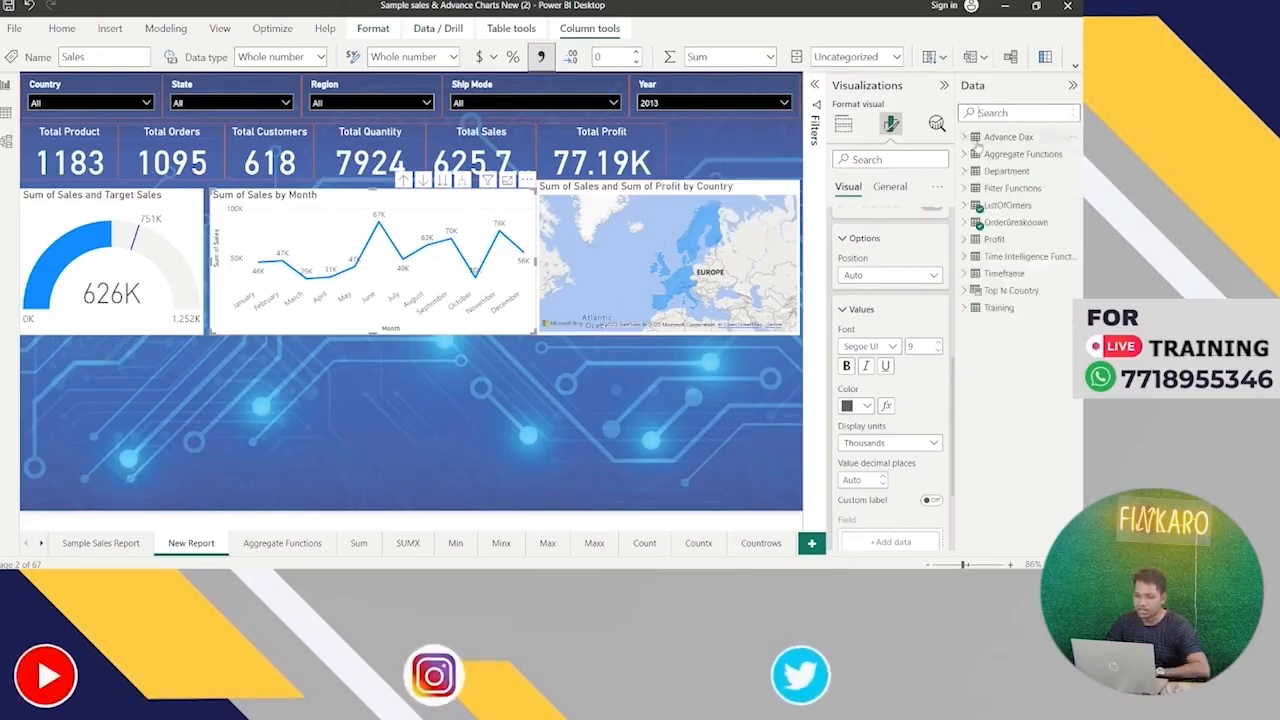
right_click(977, 138)
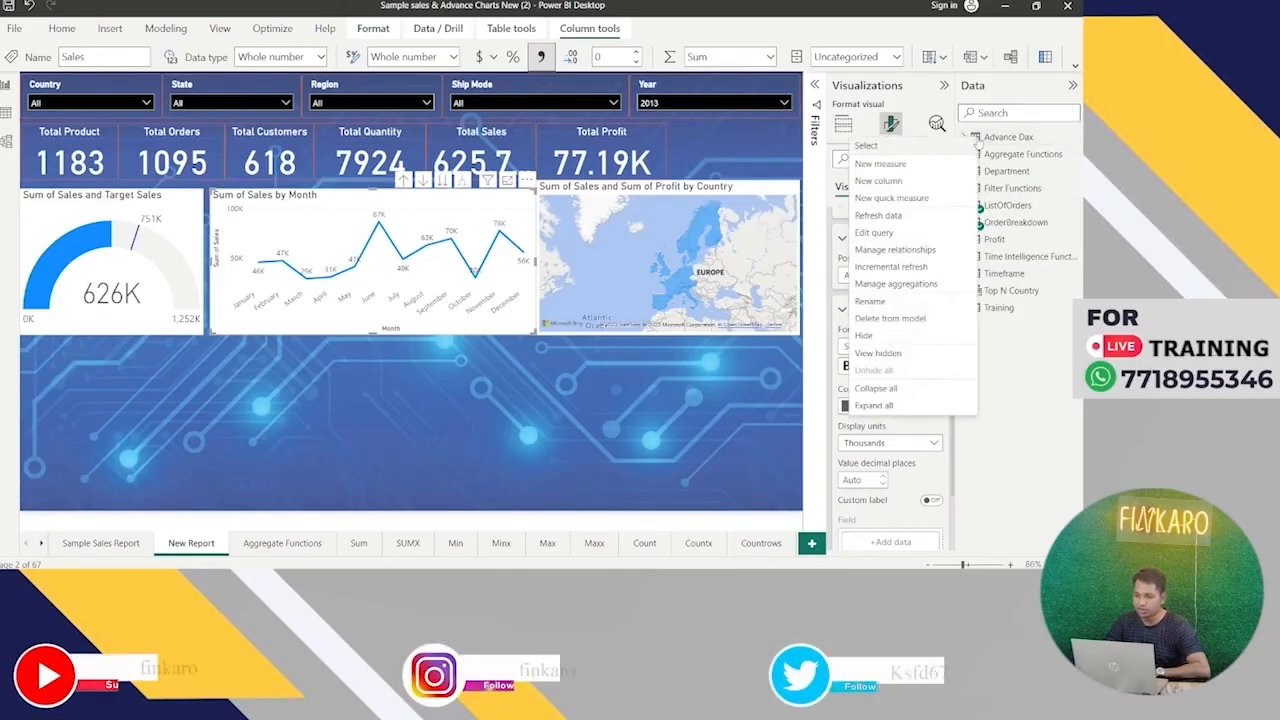
click(891, 166)
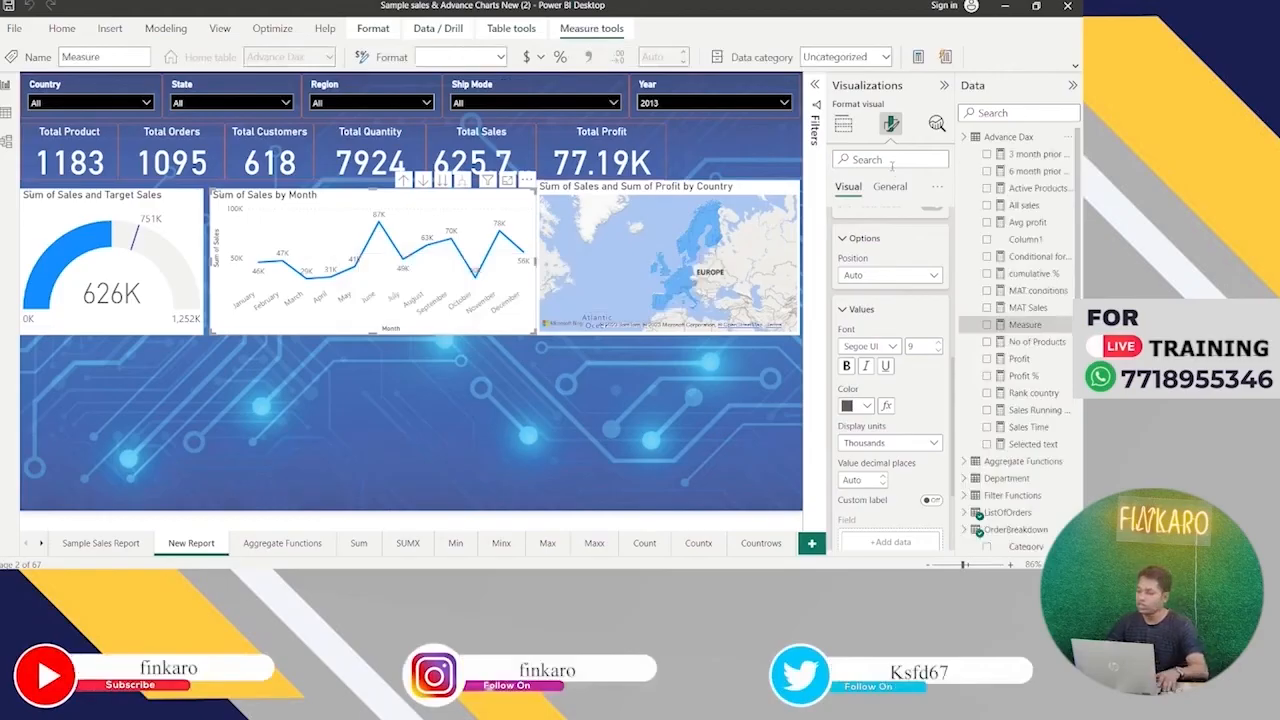
Add the Last year sales measure from OrderBreakdown to the line chart's Y-axis, searching the fields for "last", and close its formula.
click(997, 113)
text(last)
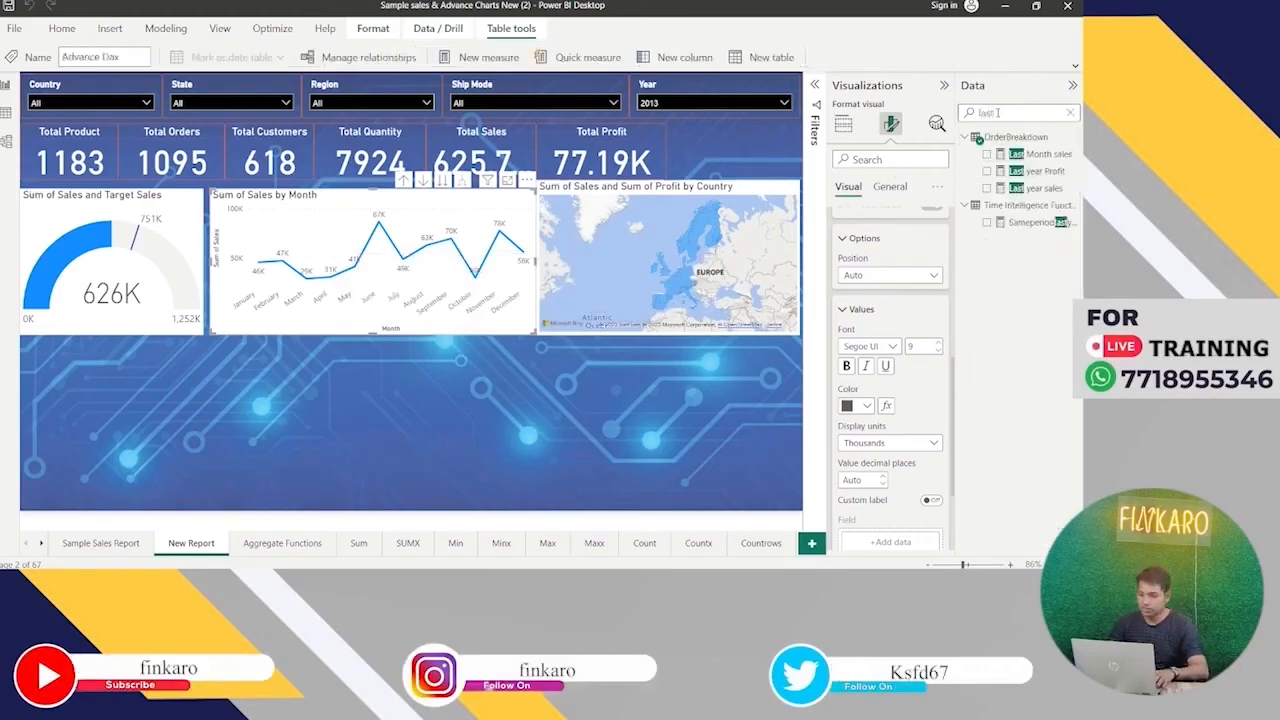
click(1035, 188)
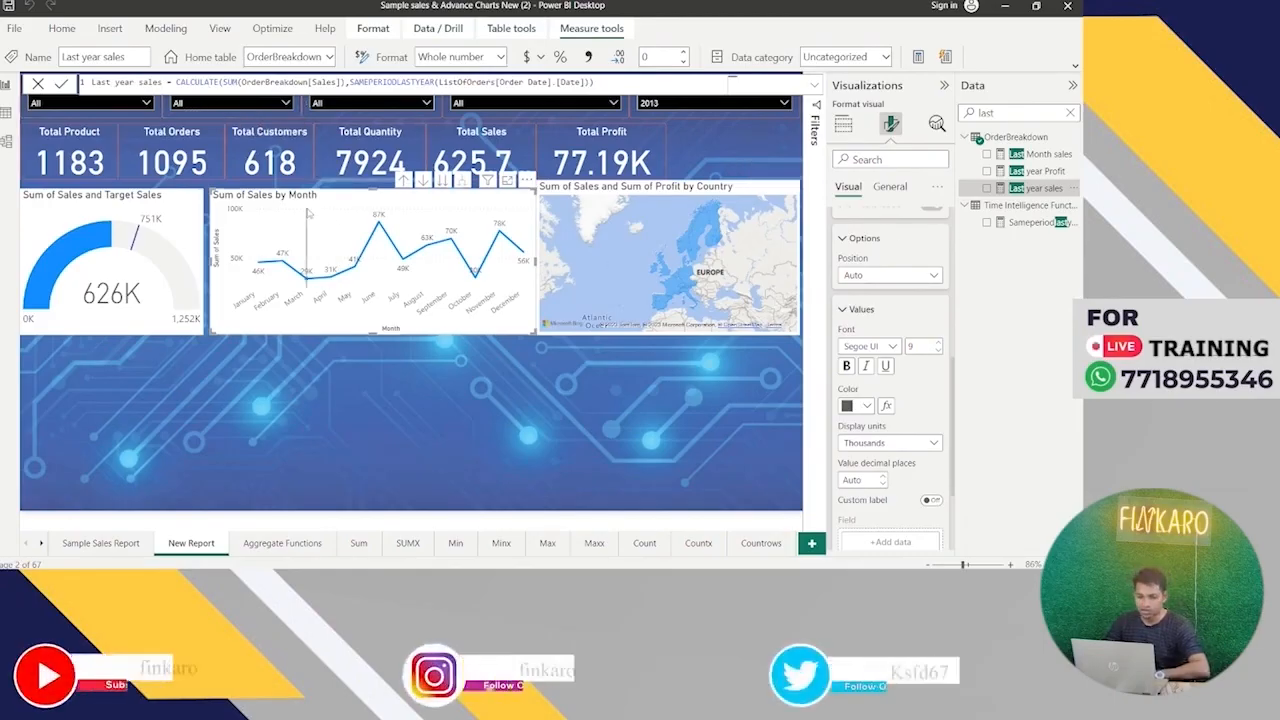
click(845, 128)
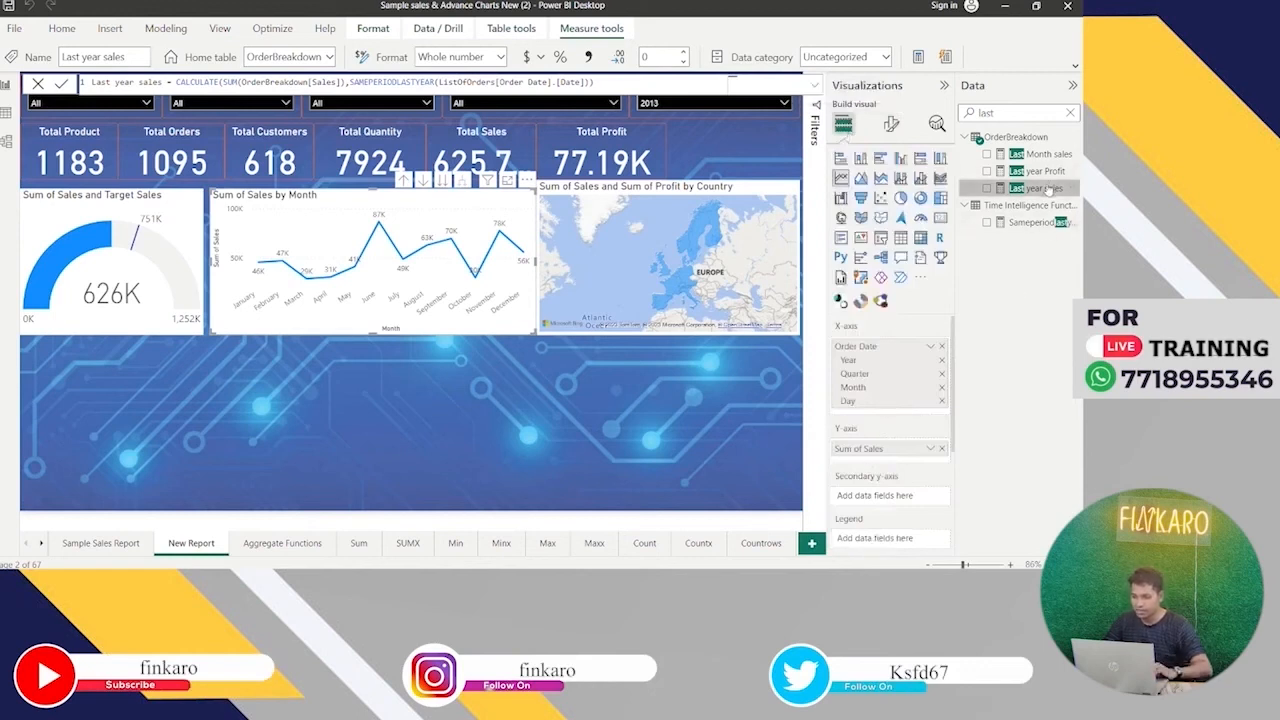
drag(1048, 188, 931, 461)
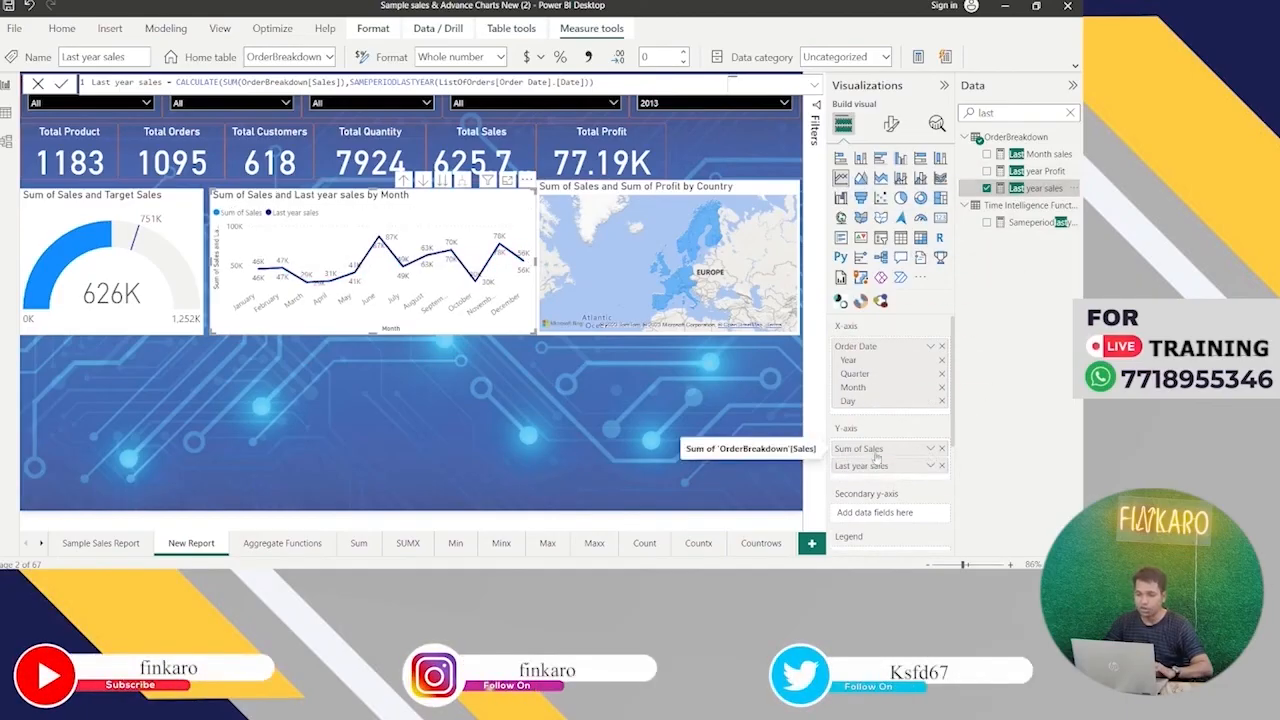
click(37, 83)
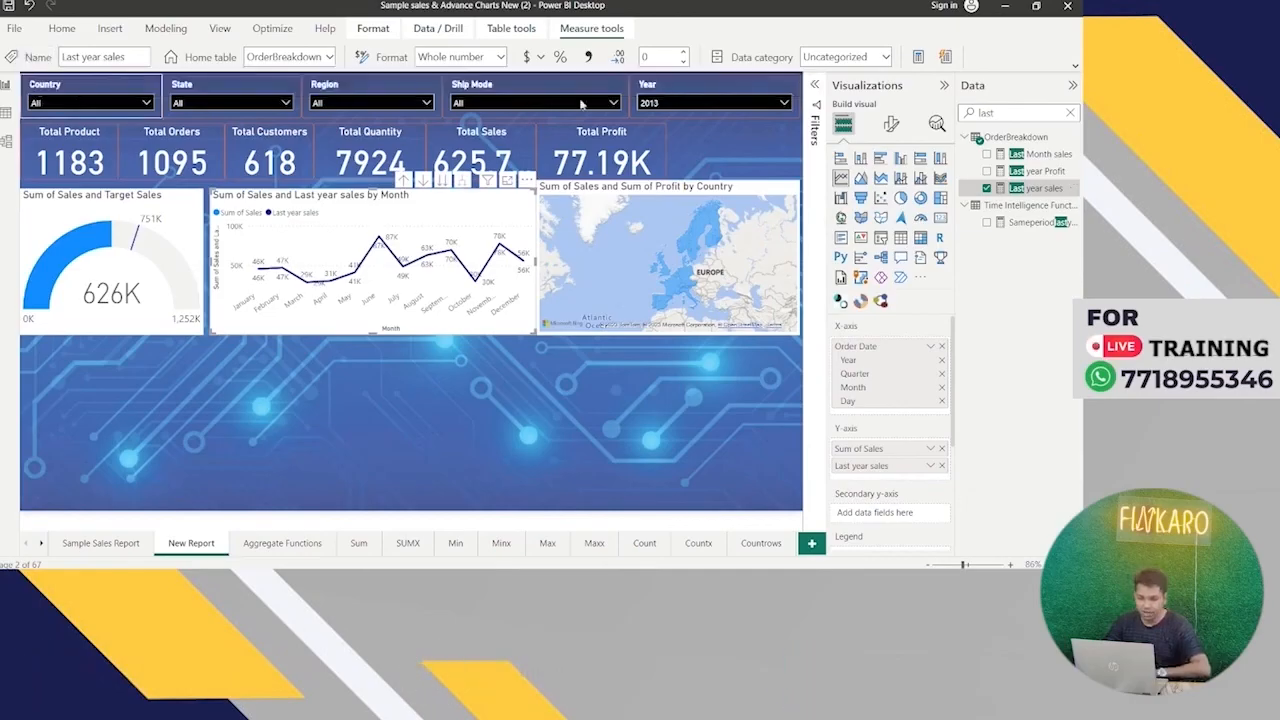
Clear the year selection in the Year slicer.
click(776, 90)
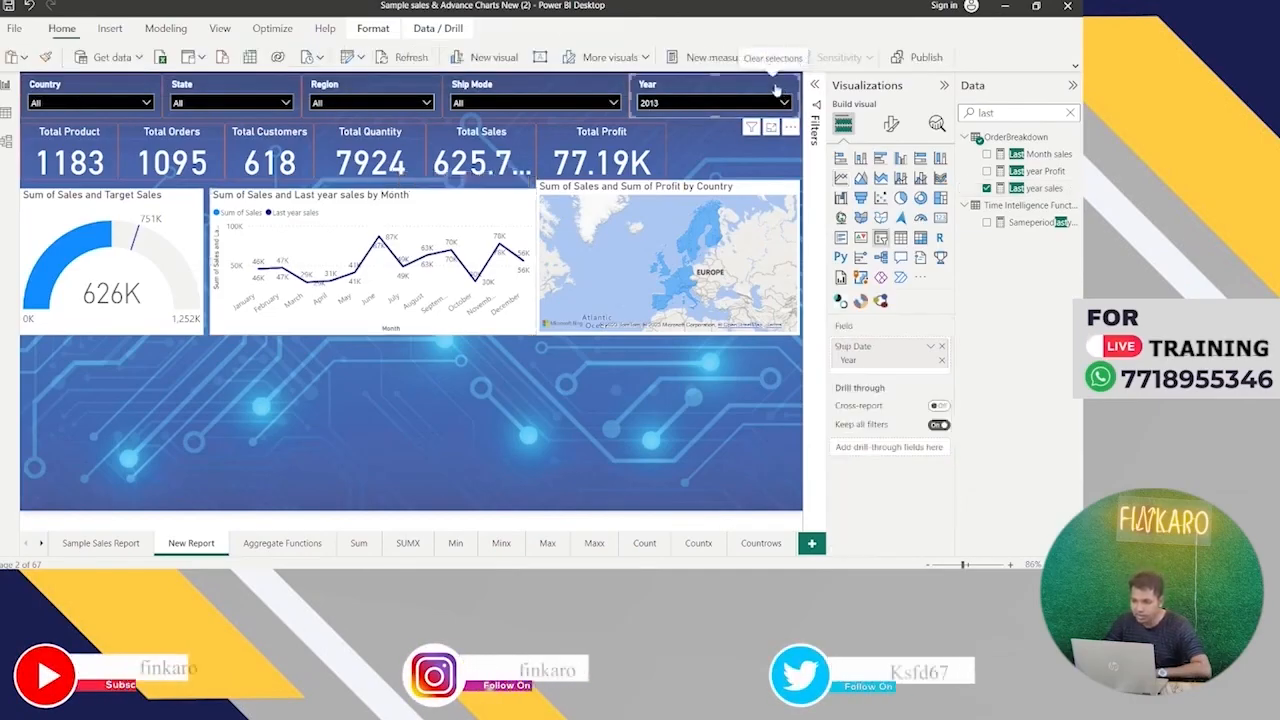
click(776, 90)
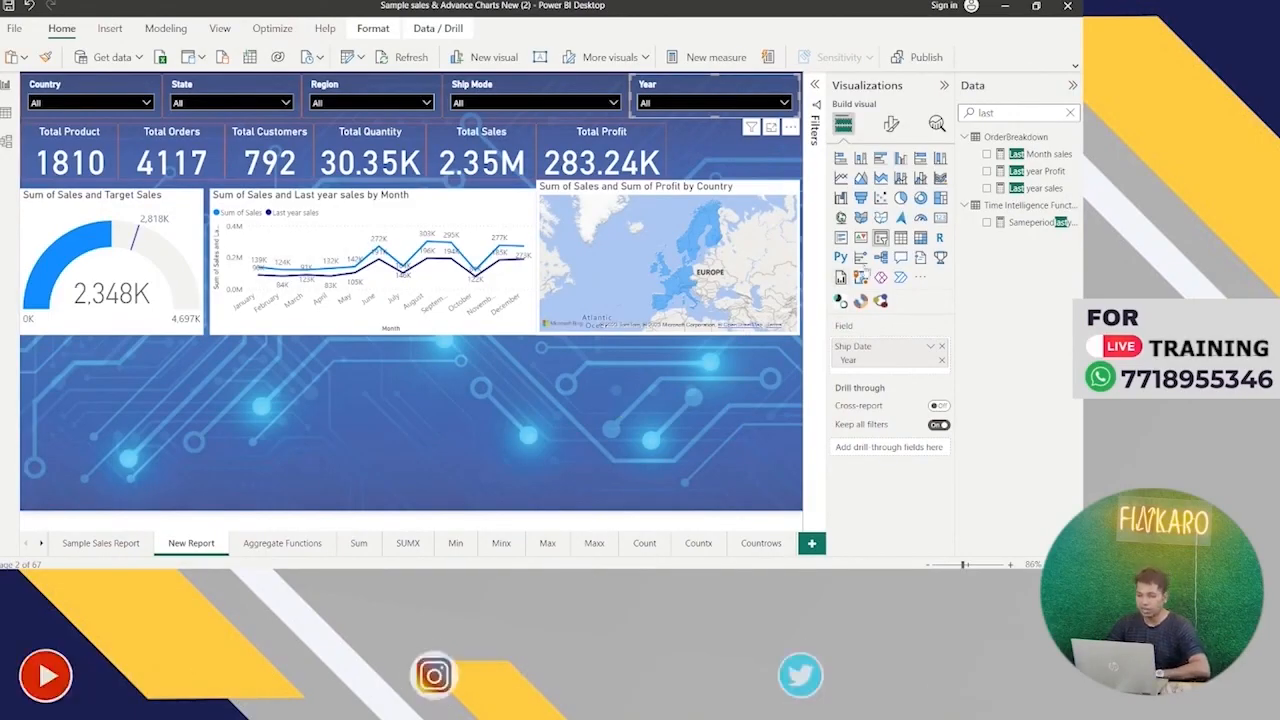
Insert a clustered column chart below the gauge and size it to fill the space down to the page's lower edge.
click(675, 366)
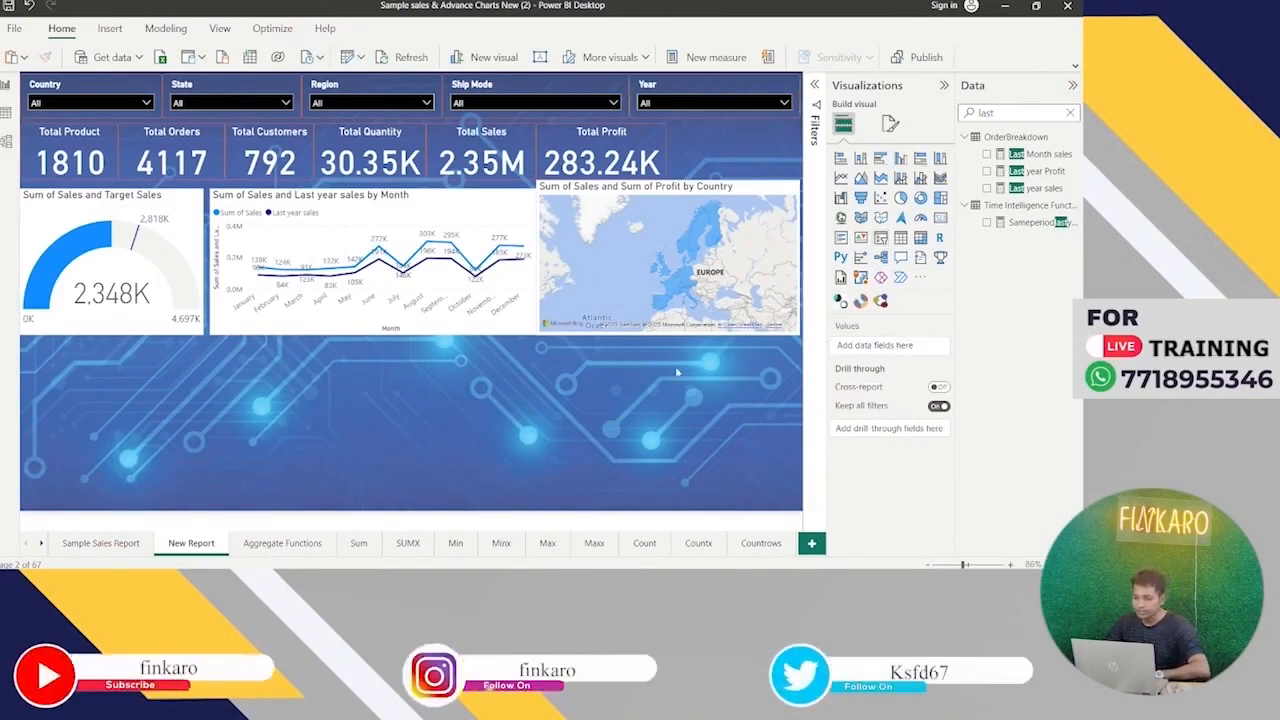
click(900, 158)
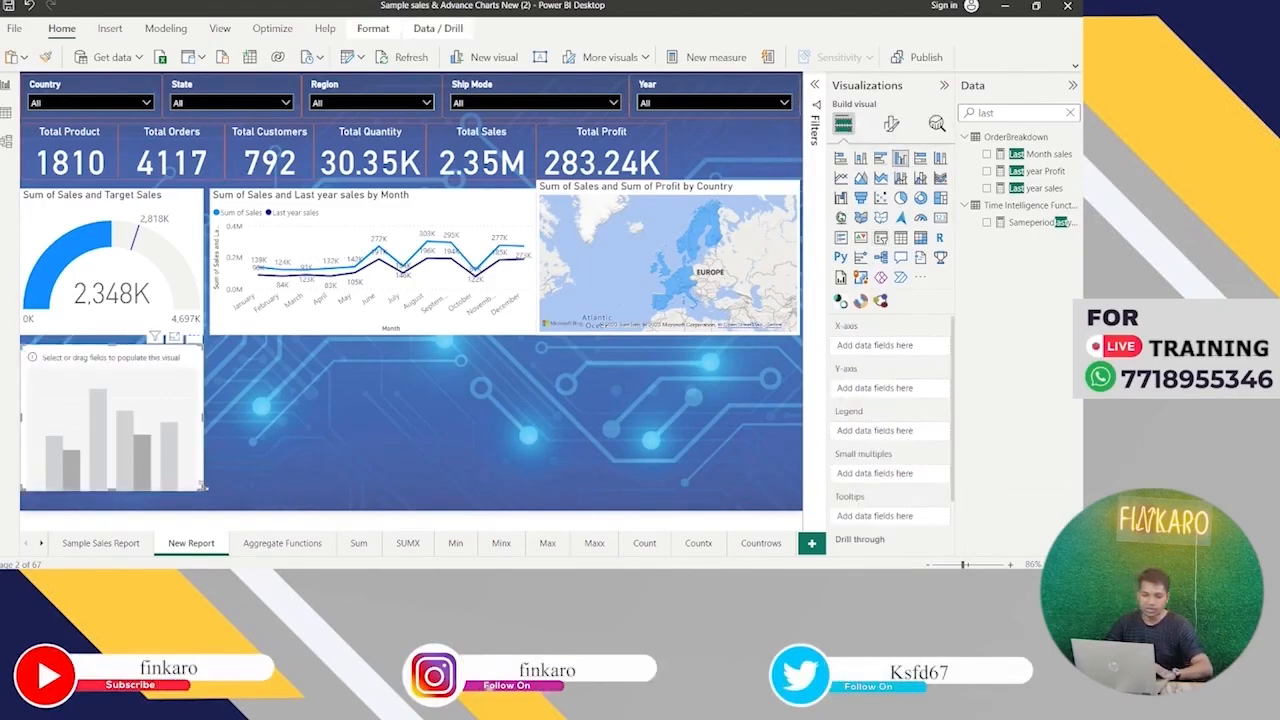
drag(202, 502, 209, 509)
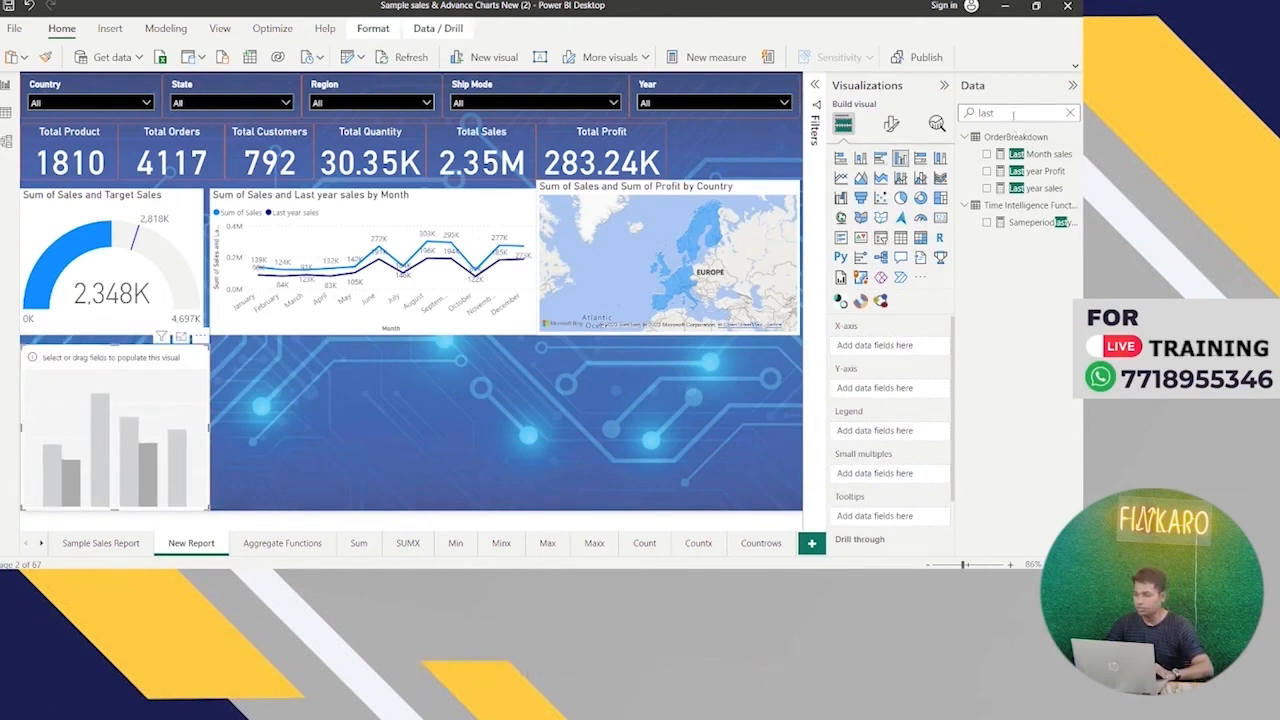
Assign Segment to the column chart's X-axis and summed Sales to its Y-axis, searching the fields for "segment" and "sales".
drag(1009, 114, 949, 120)
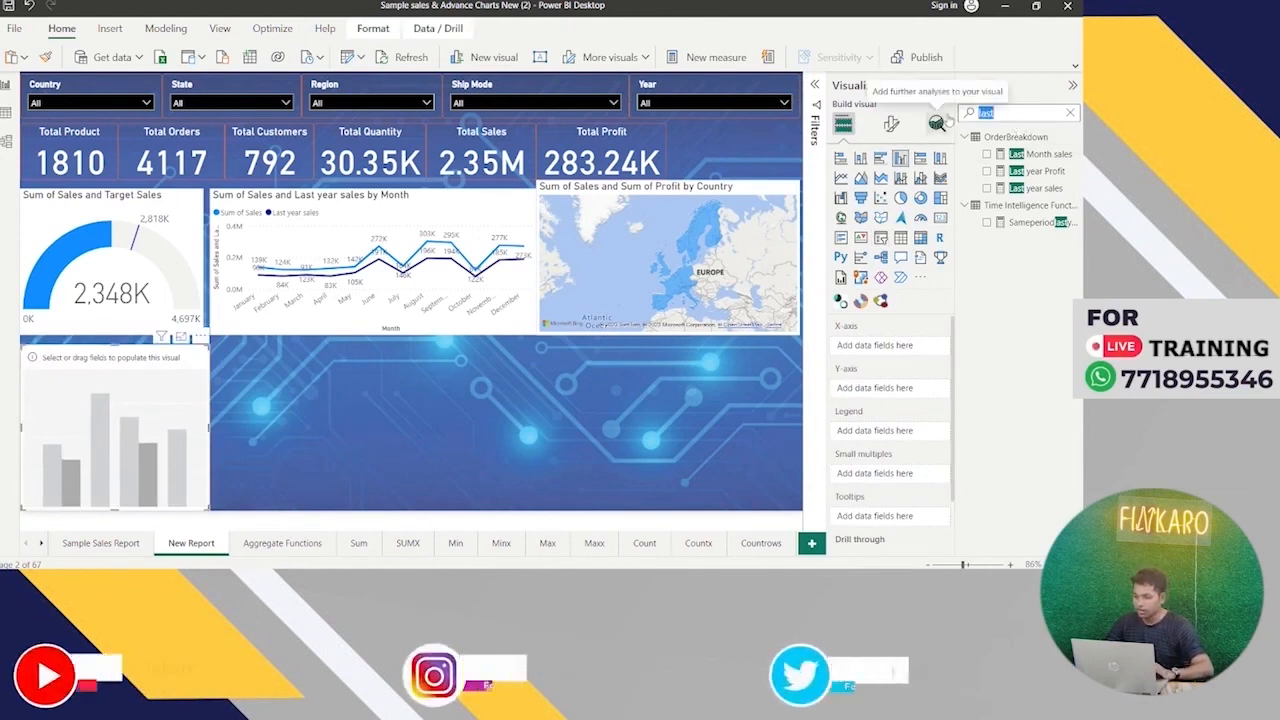
text(segmen)
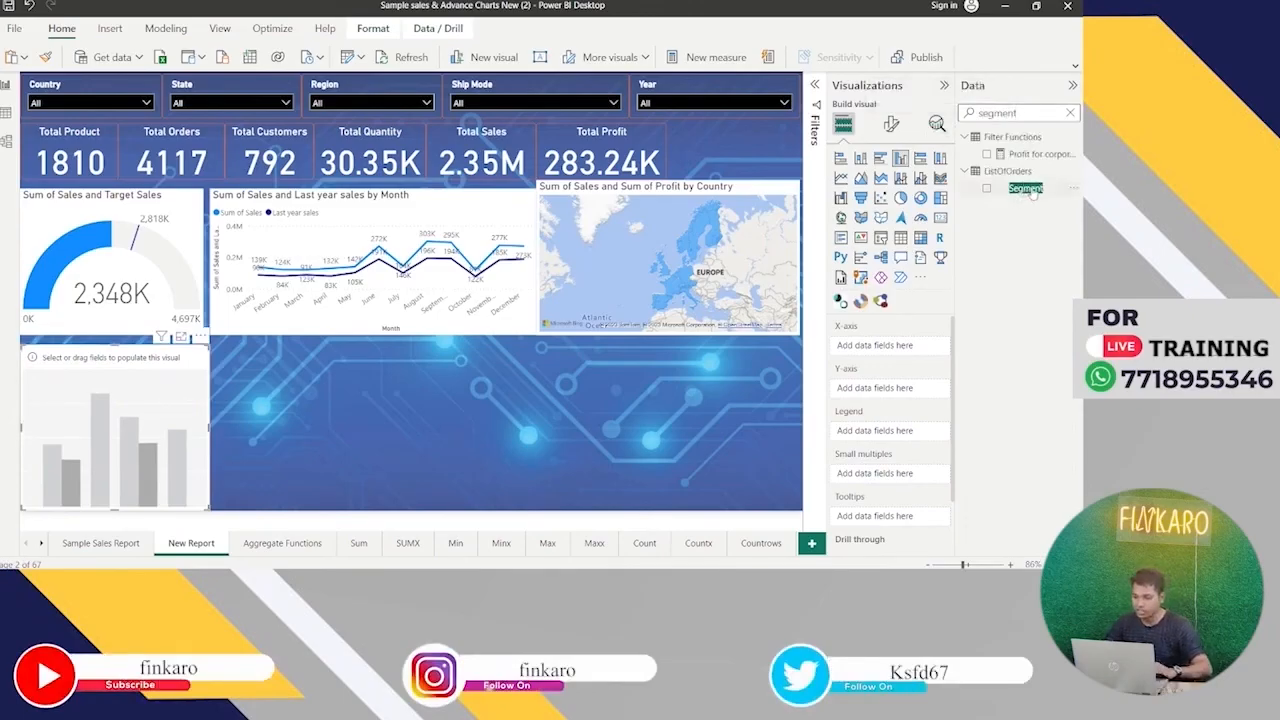
drag(1032, 193, 905, 347)
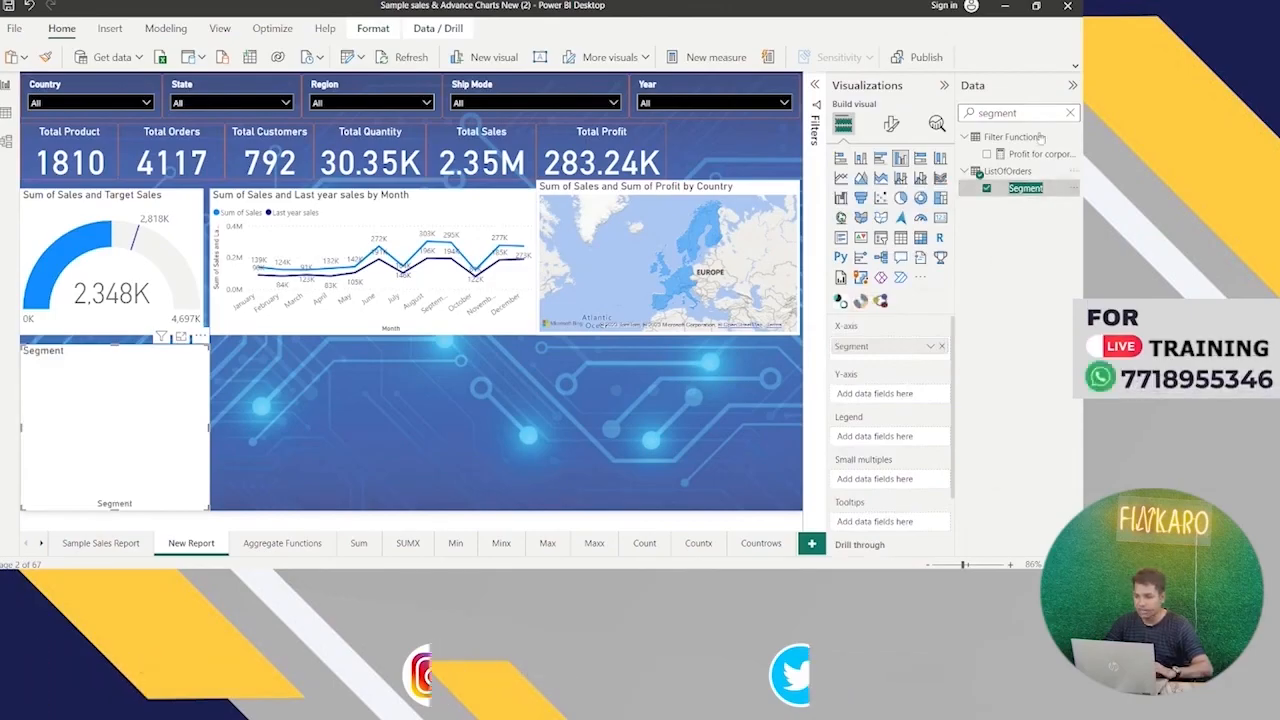
text(sales)
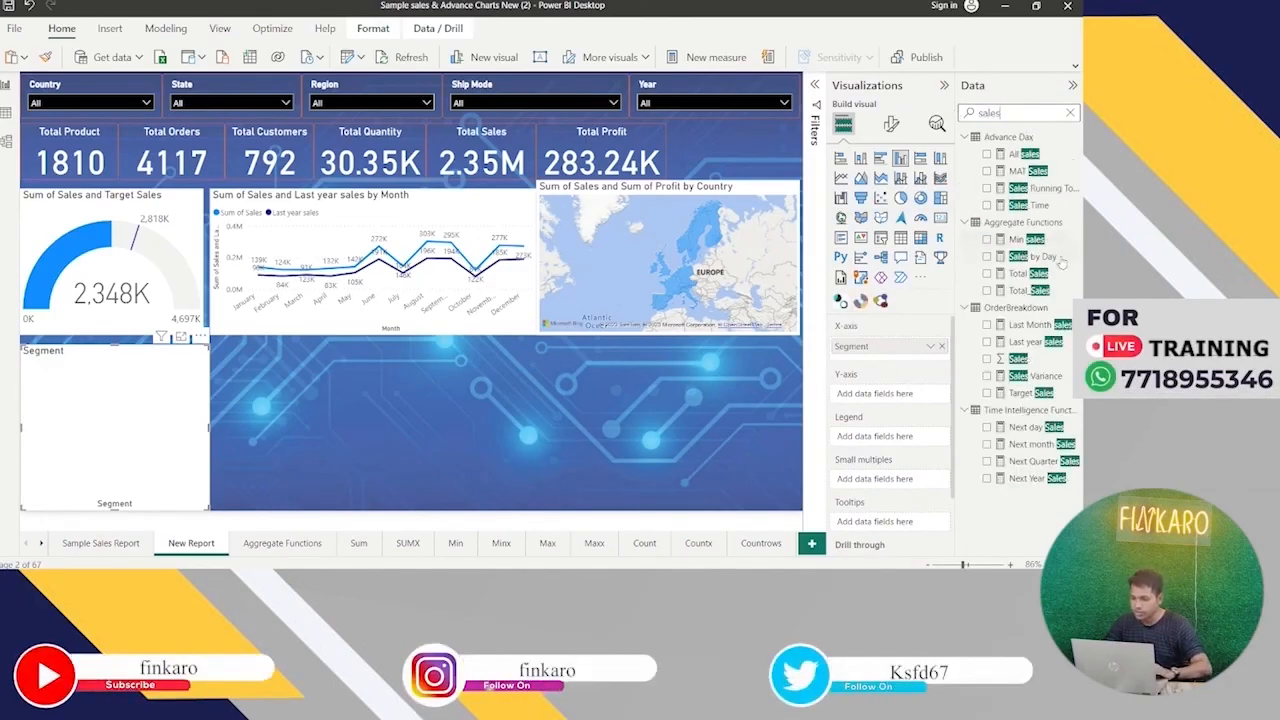
drag(1037, 363, 917, 397)
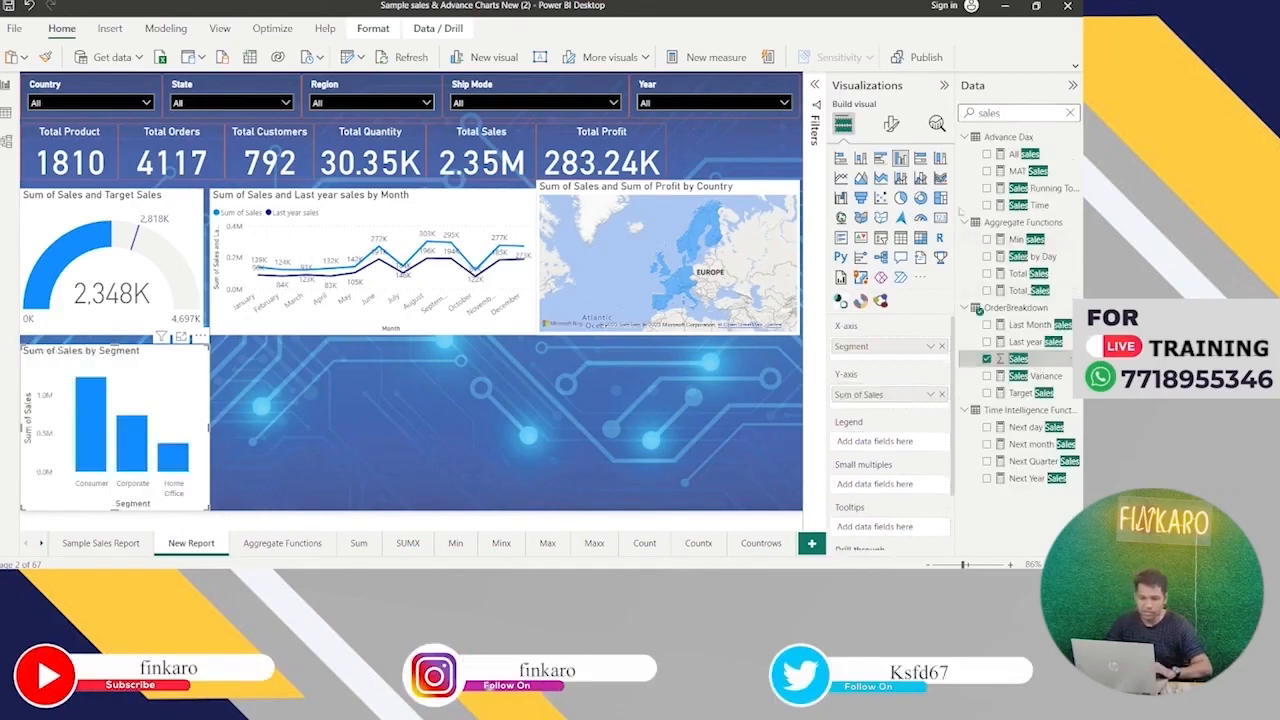
Add summed Profit from OrderBreakdown to the column chart's Y-axis, searching for "profit", and turn on the chart's data labels.
text(profit)
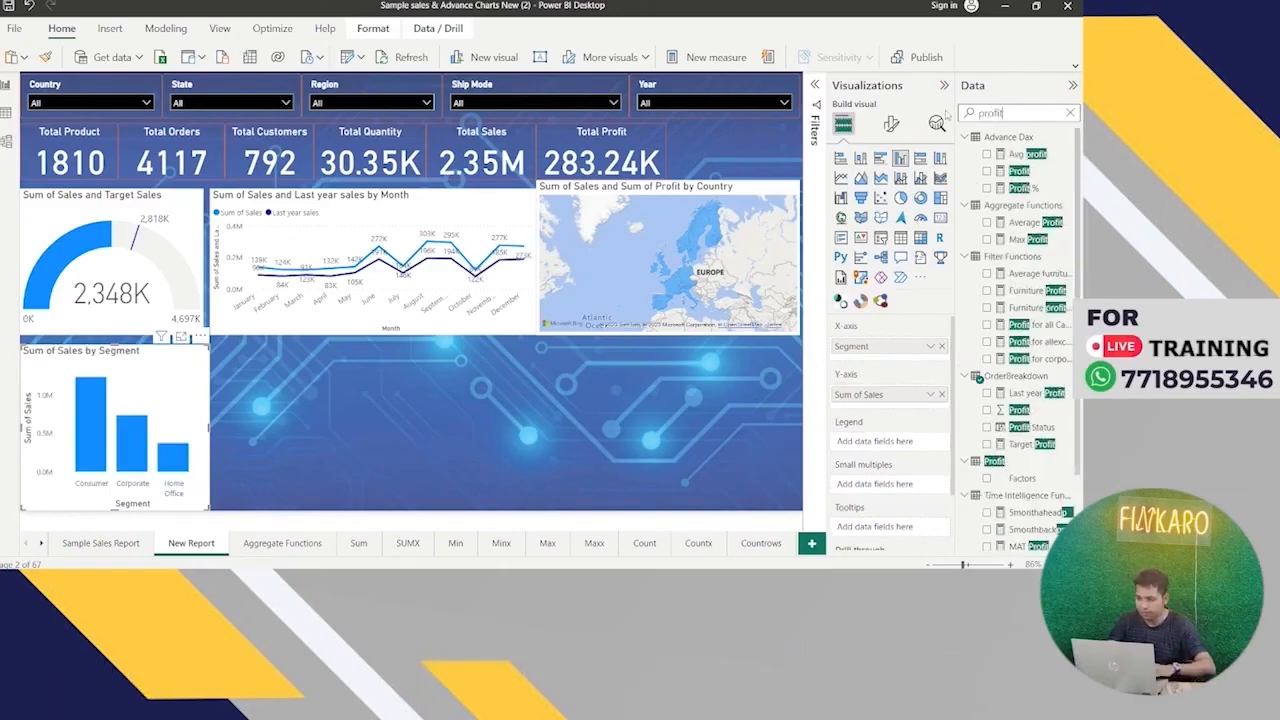
drag(1019, 410, 908, 408)
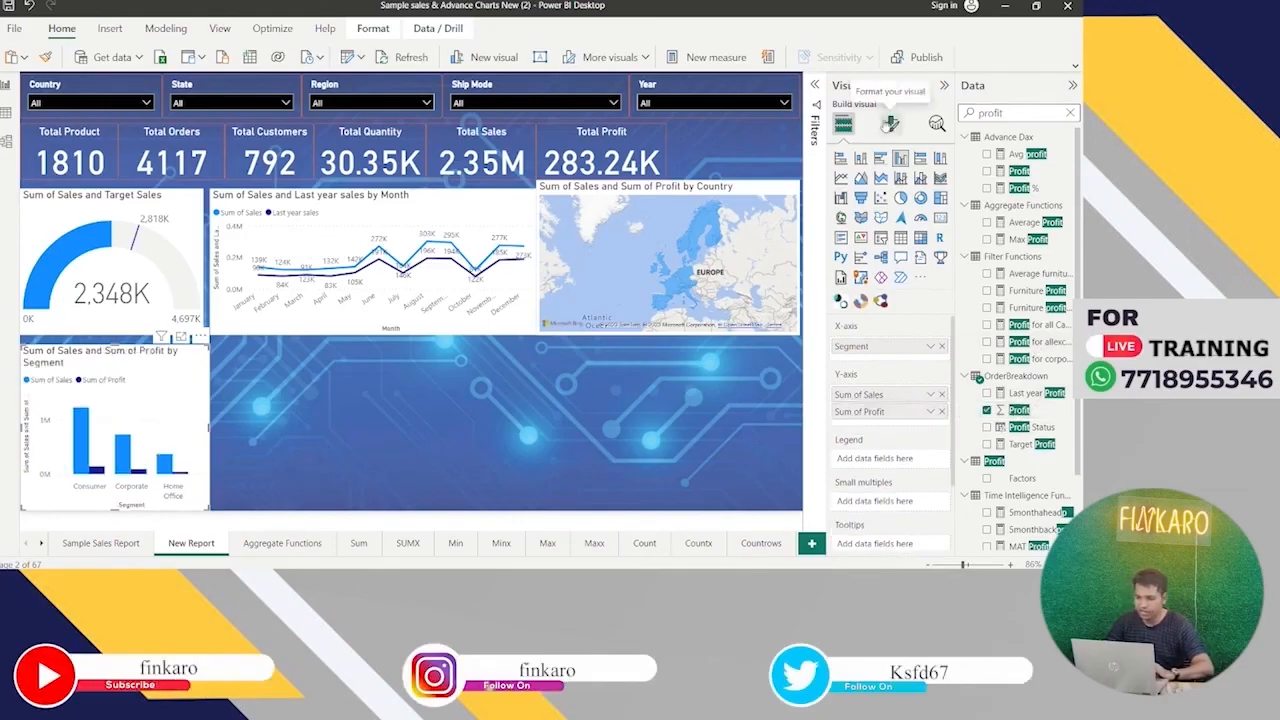
click(889, 123)
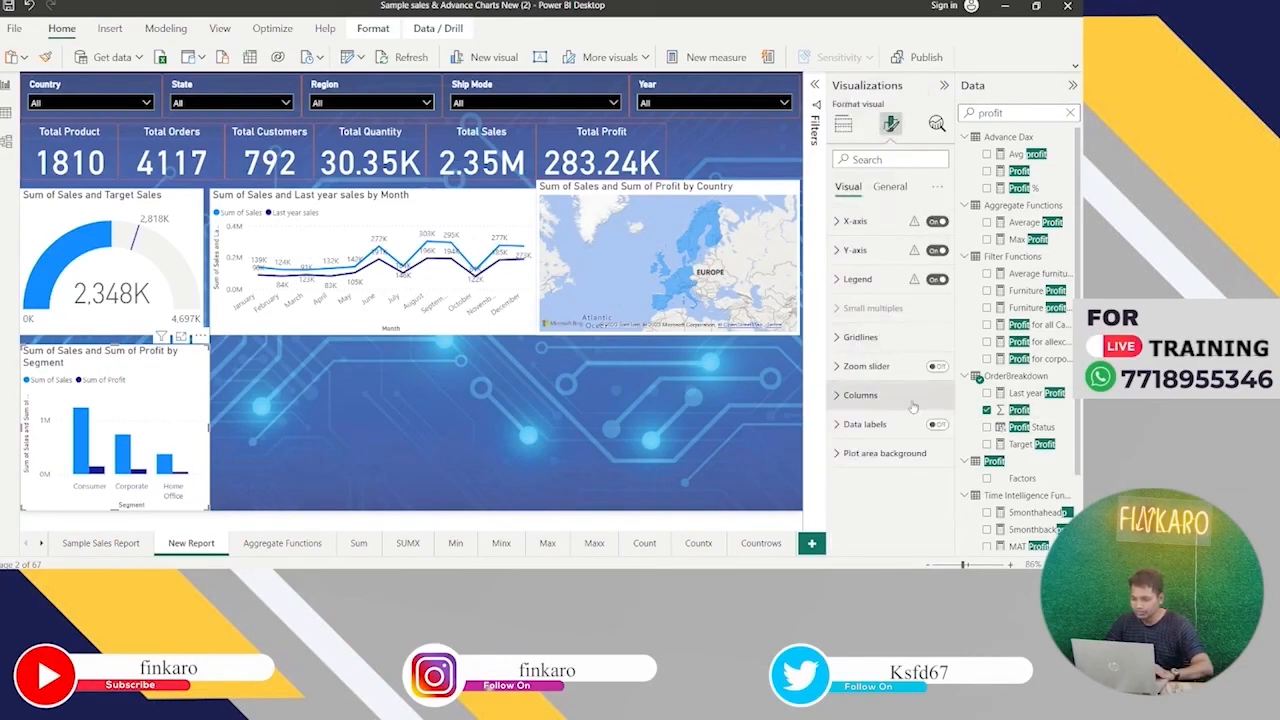
click(936, 424)
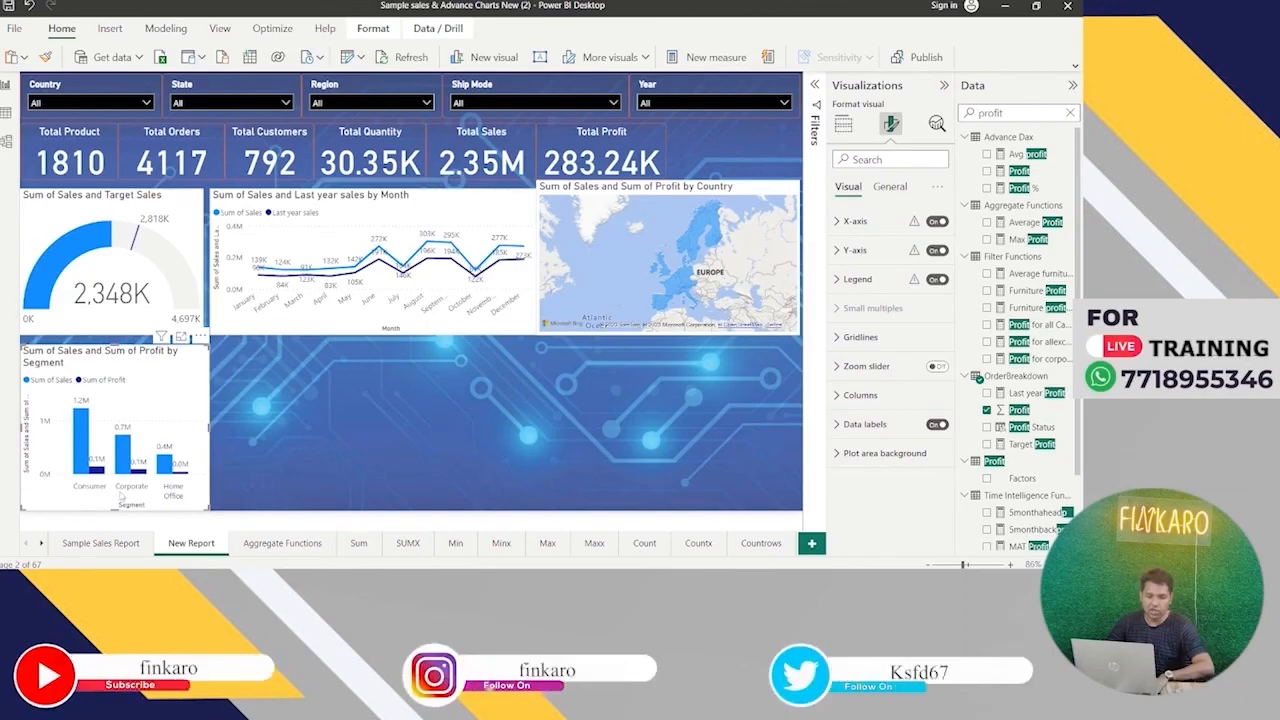
Try the Year slicer on 2013 to check the column chart, clear the selection, and reselect the chart.
click(700, 104)
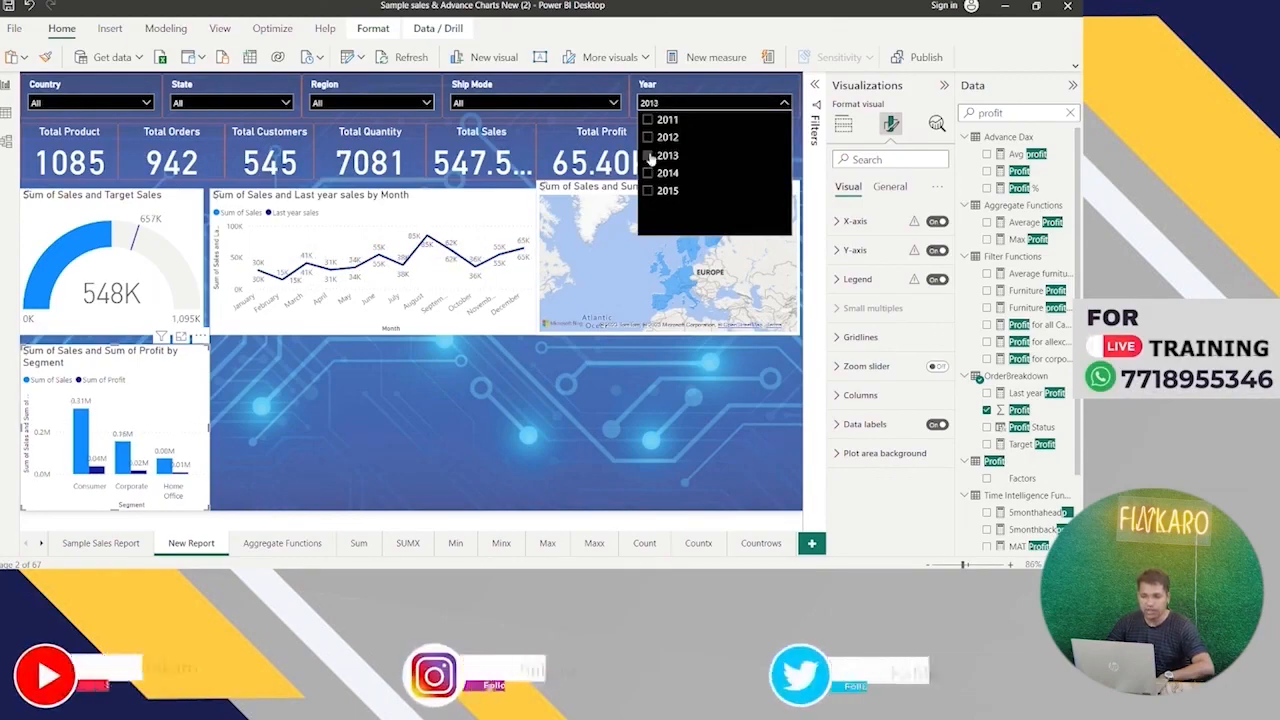
click(648, 156)
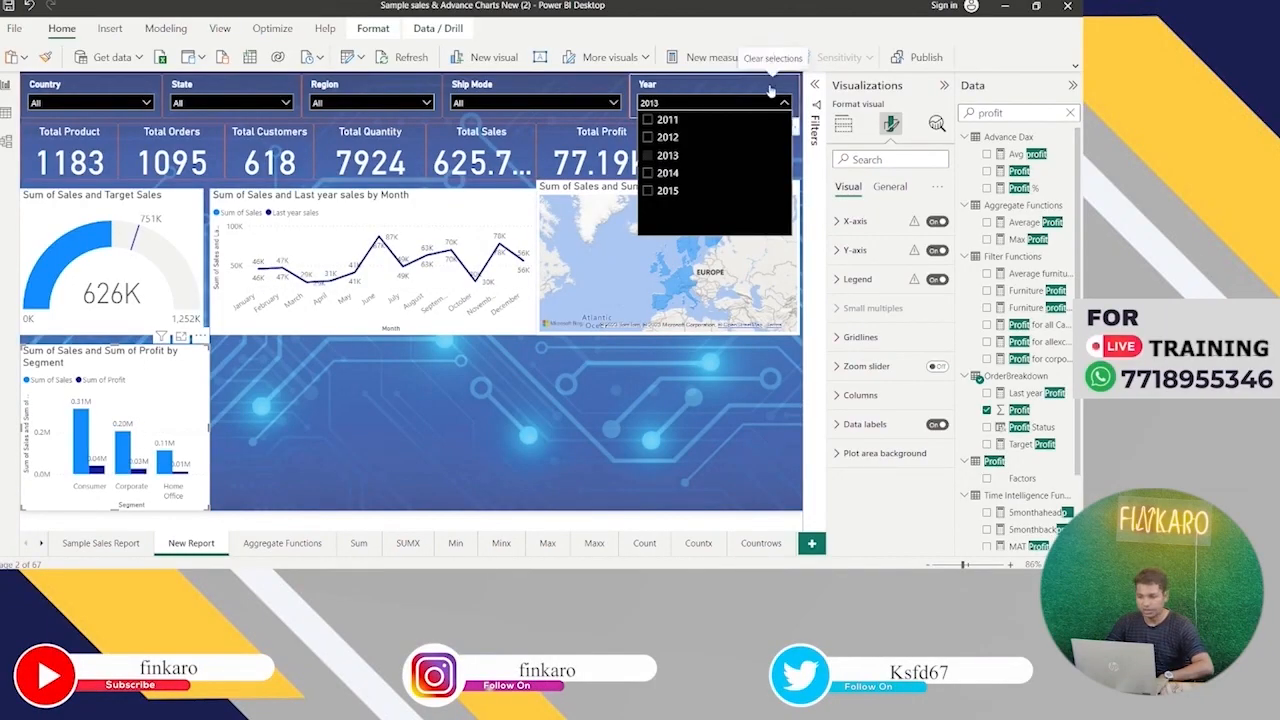
click(769, 88)
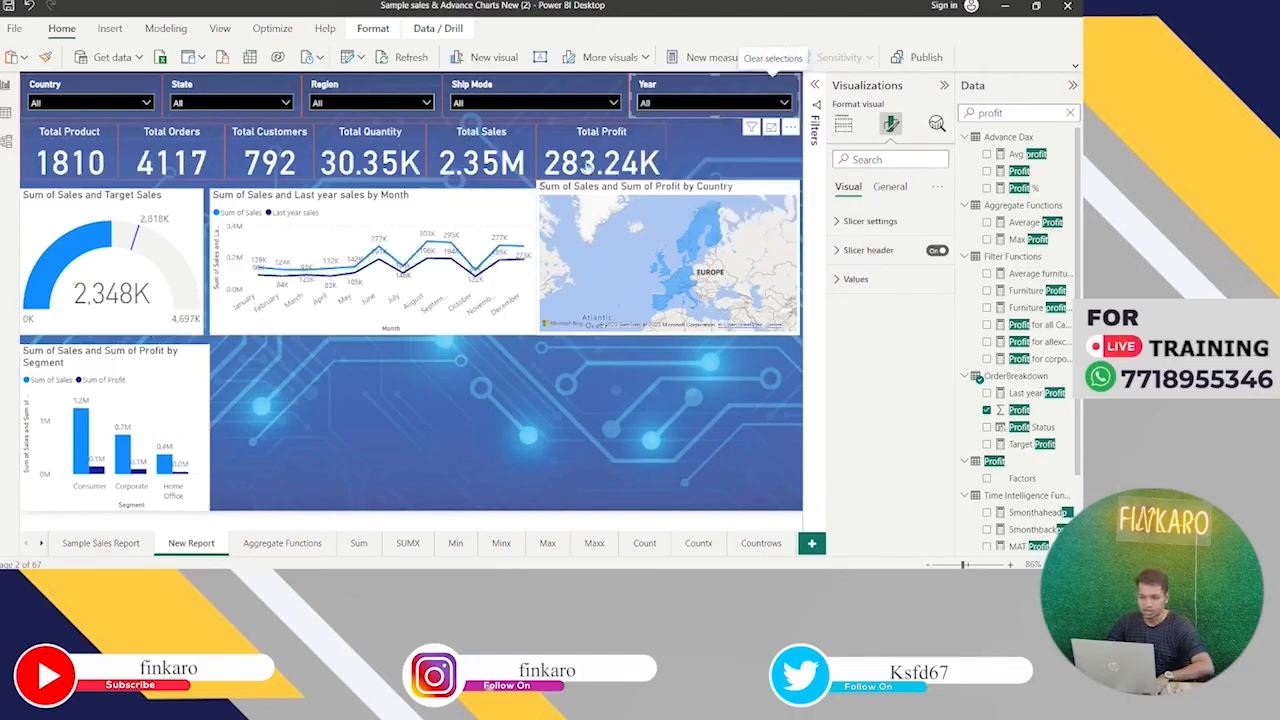
click(187, 369)
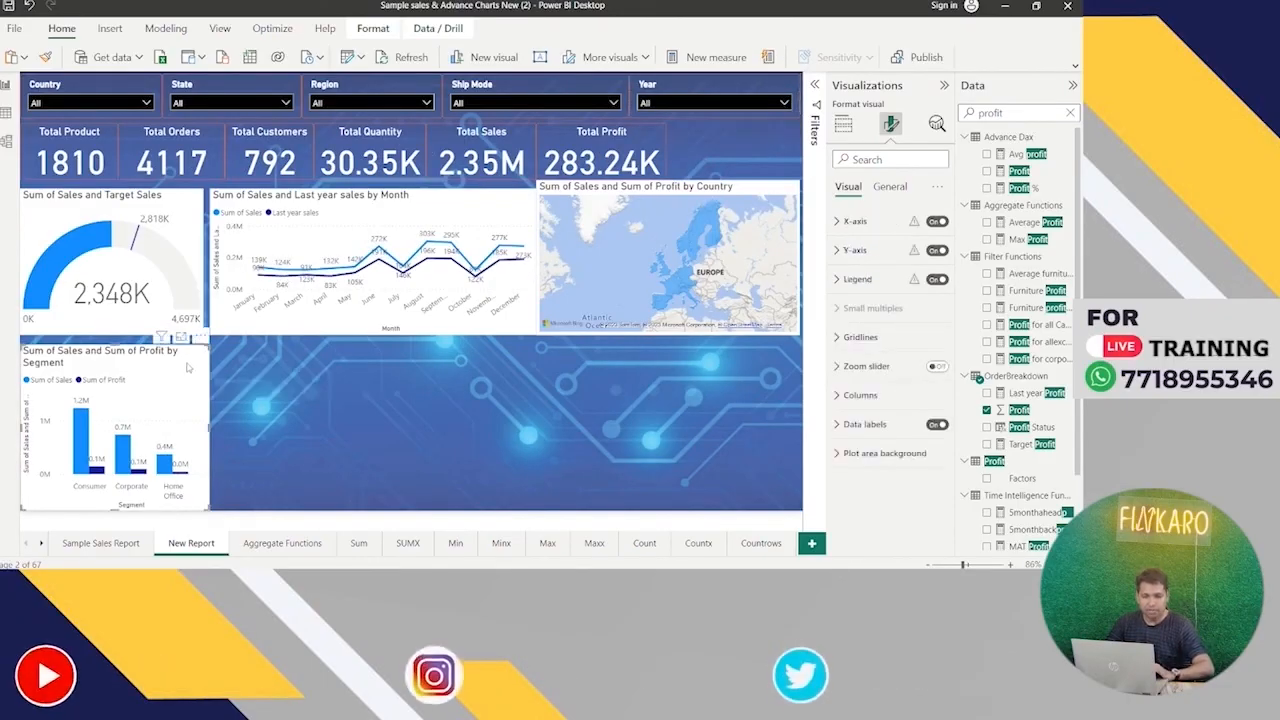